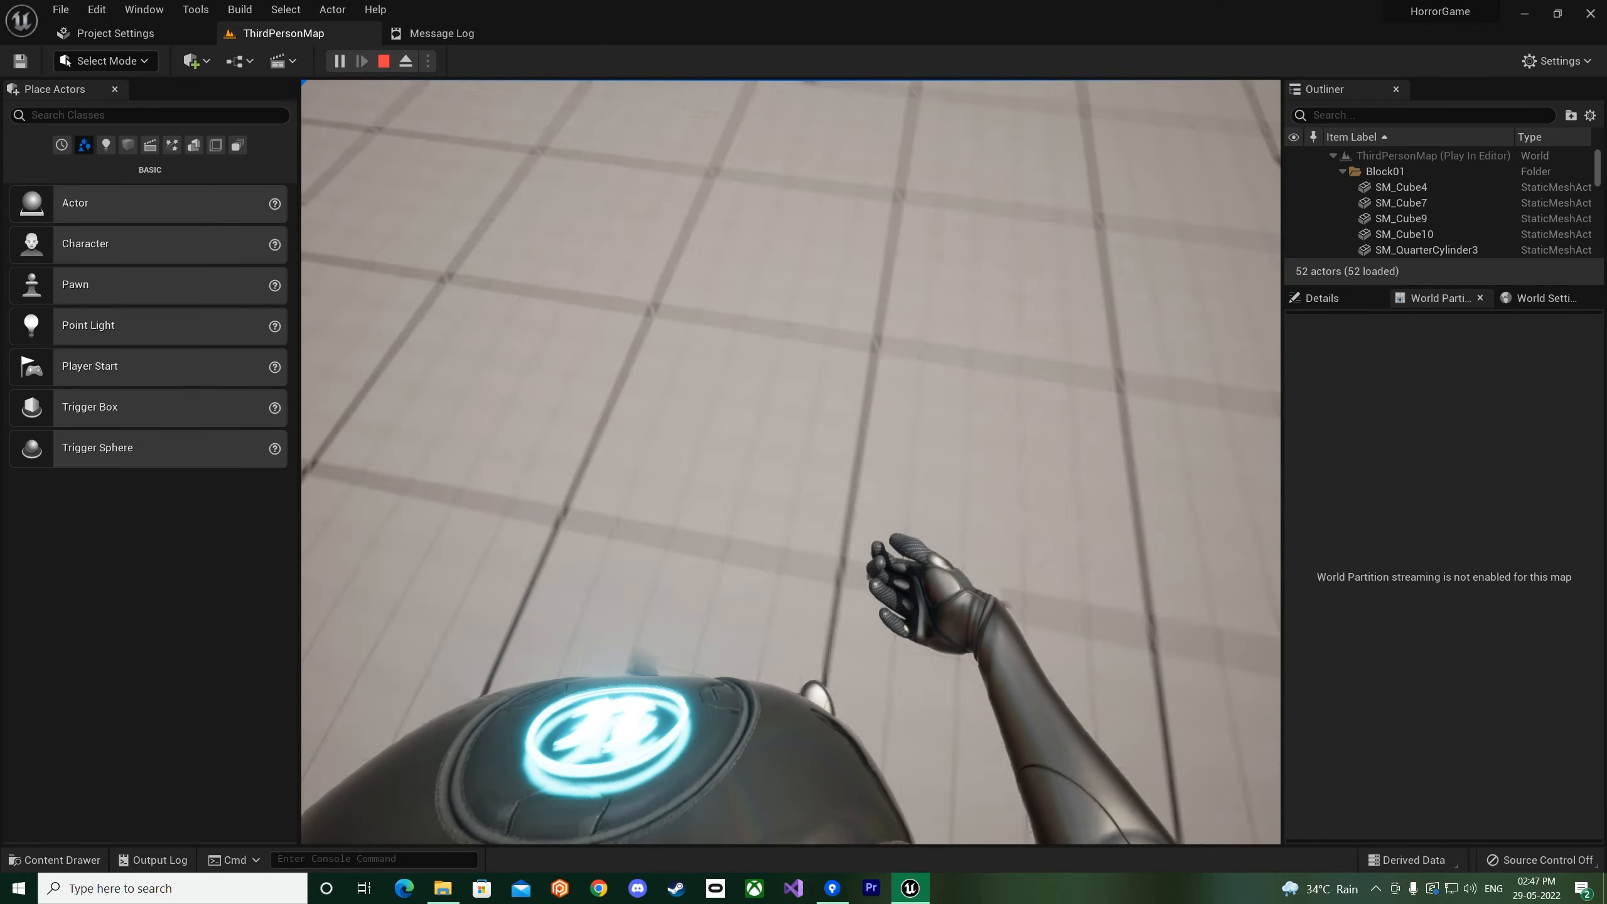
# - Stop the play session and open the ABP_Manny animation blueprint from the _Horror folder
pyautogui.press('Escape')
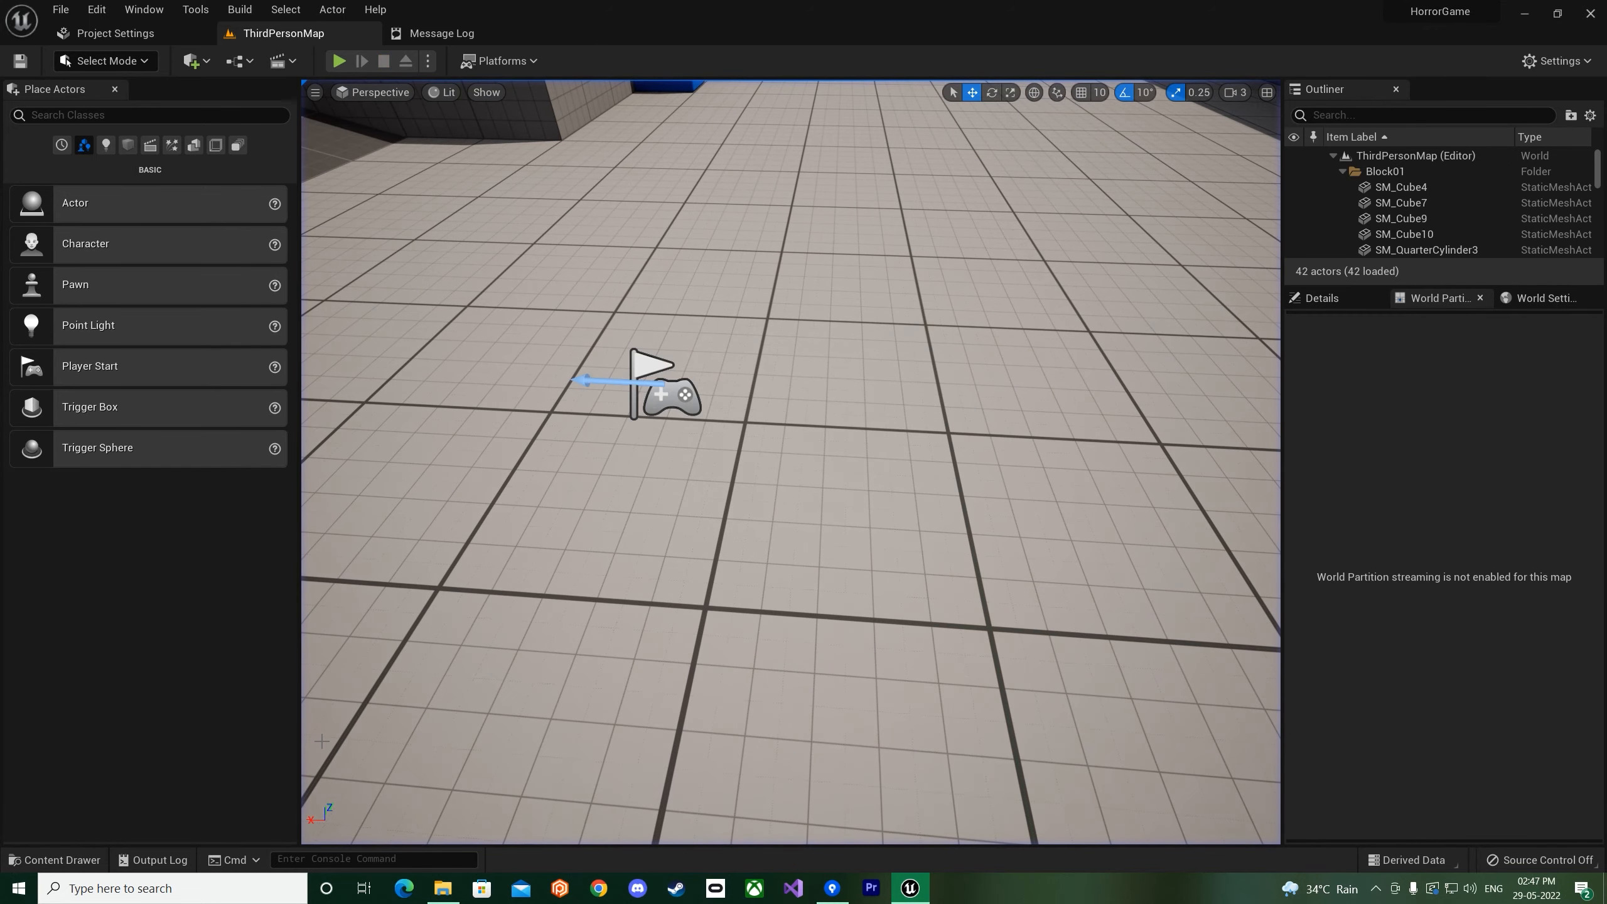
pyautogui.hotkey('ctrl', 'space')
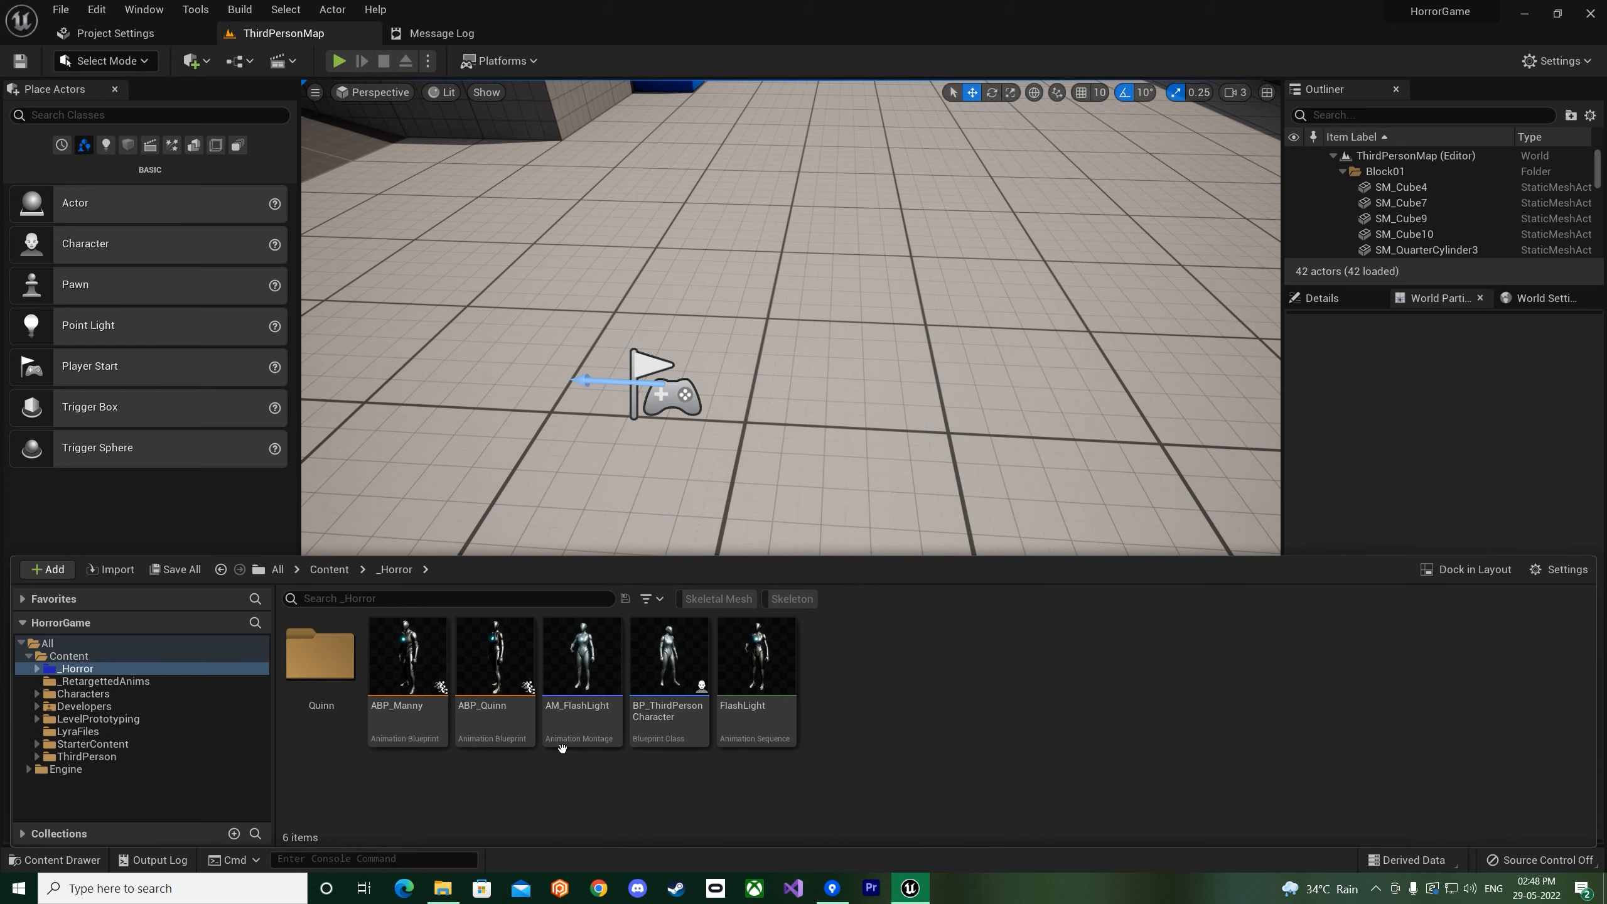
pyautogui.click(439, 680)
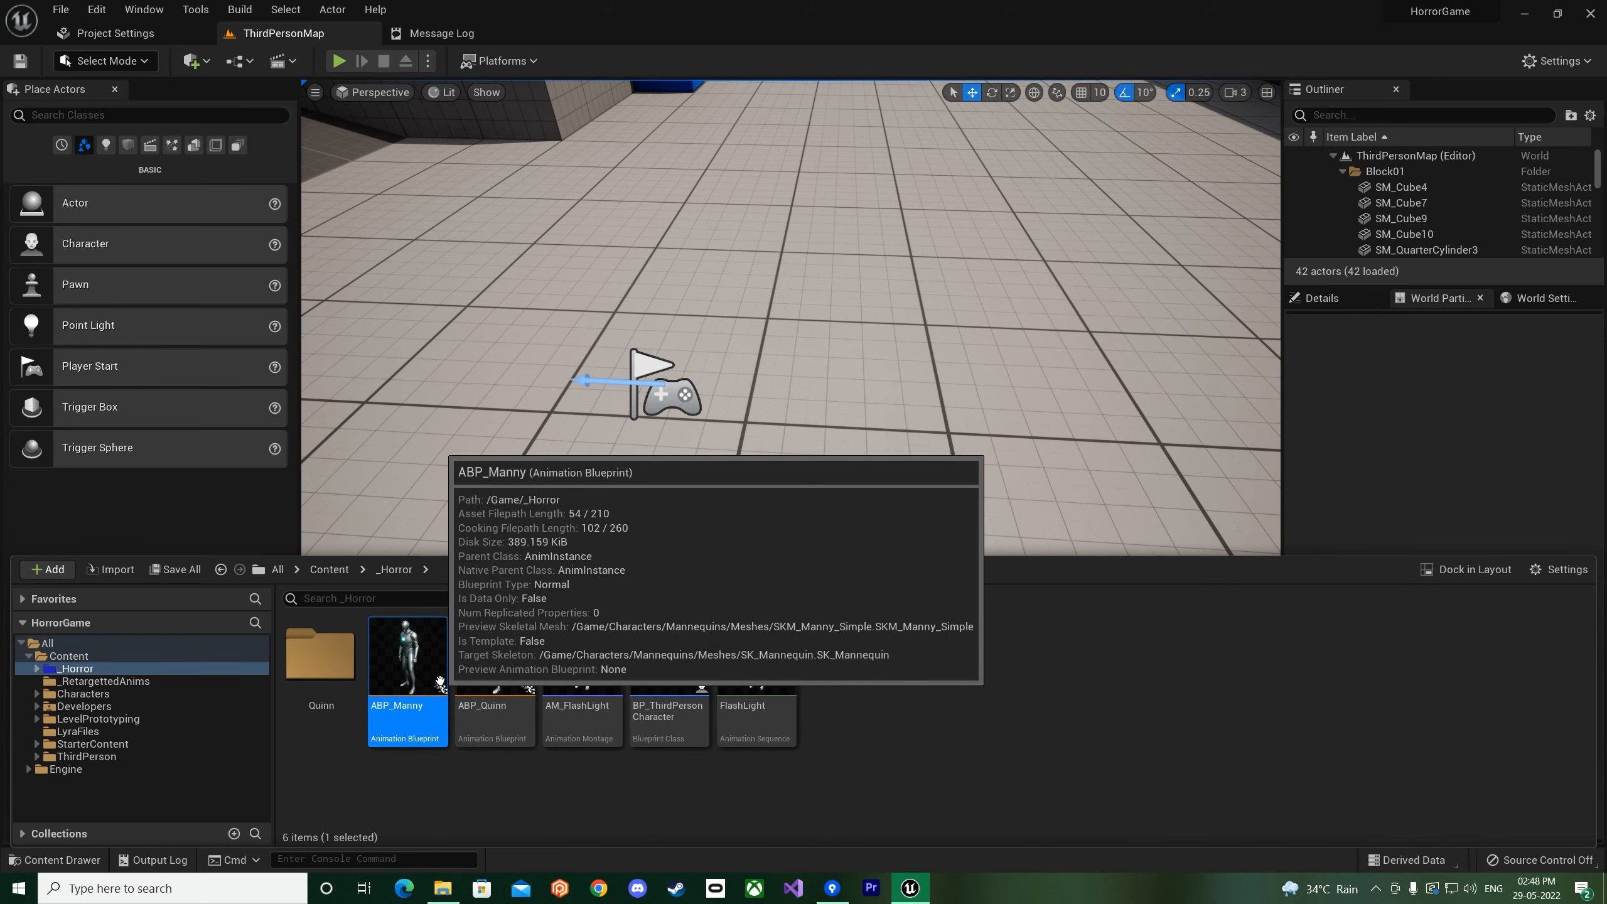
pyautogui.doubleClick(416, 658)
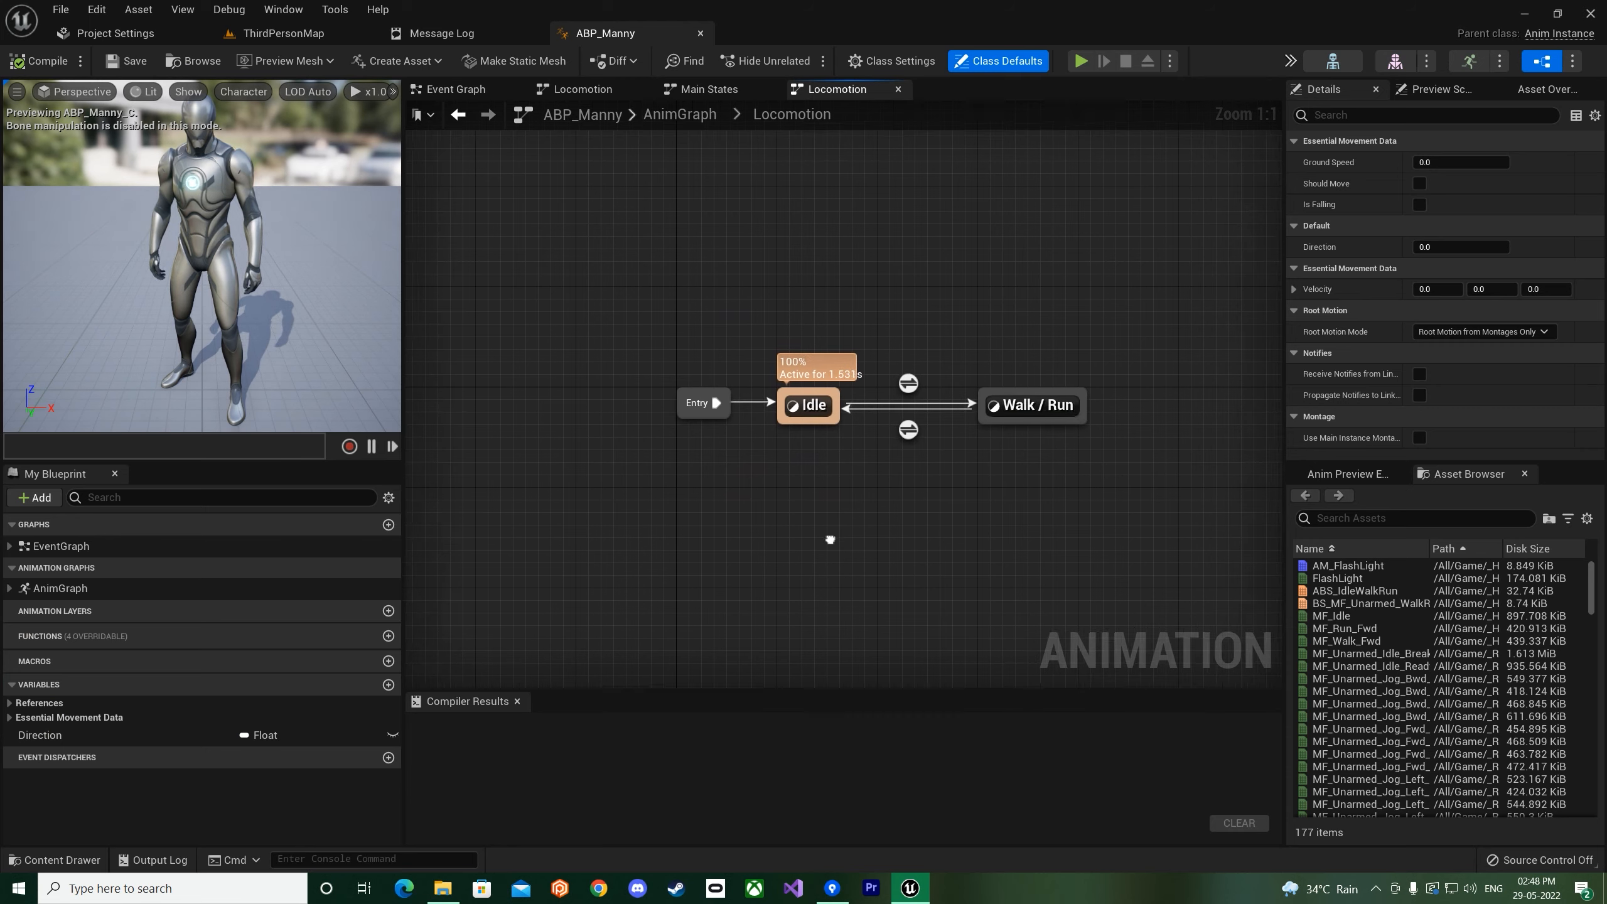
# - Bring up ABP_Manny's AnimGraph and close the Locomotion, Main States and Event Graph views
pyautogui.moveTo(891, 368); pyautogui.dragTo(806, 366, button='right')
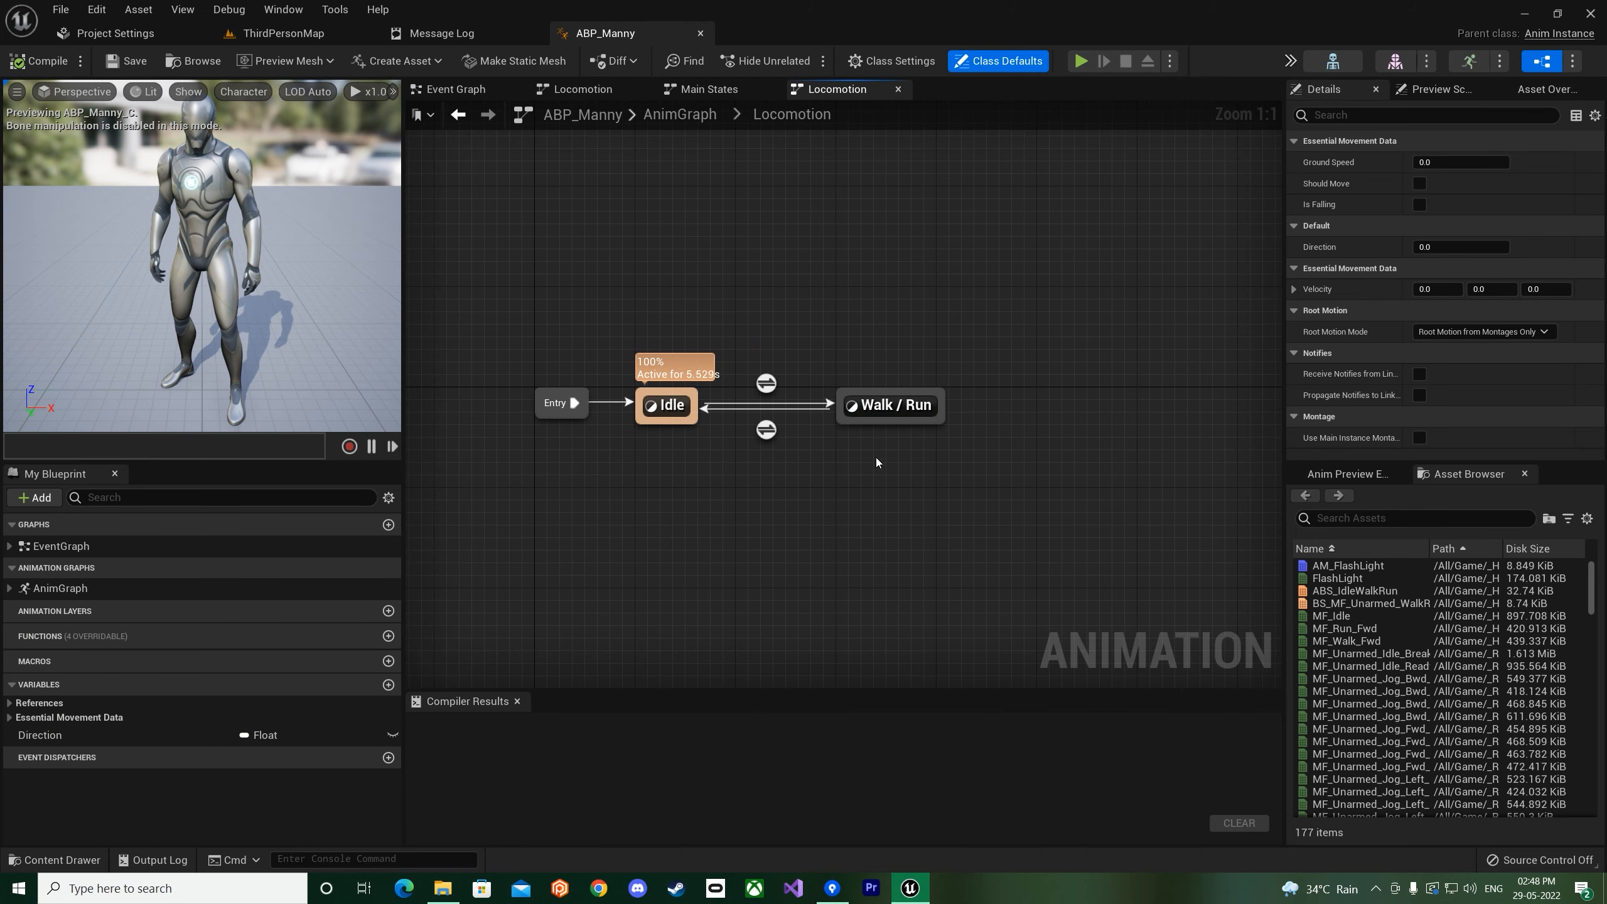
pyautogui.moveTo(876, 457); pyautogui.dragTo(961, 480, button='right')
pyautogui.click(897, 89)
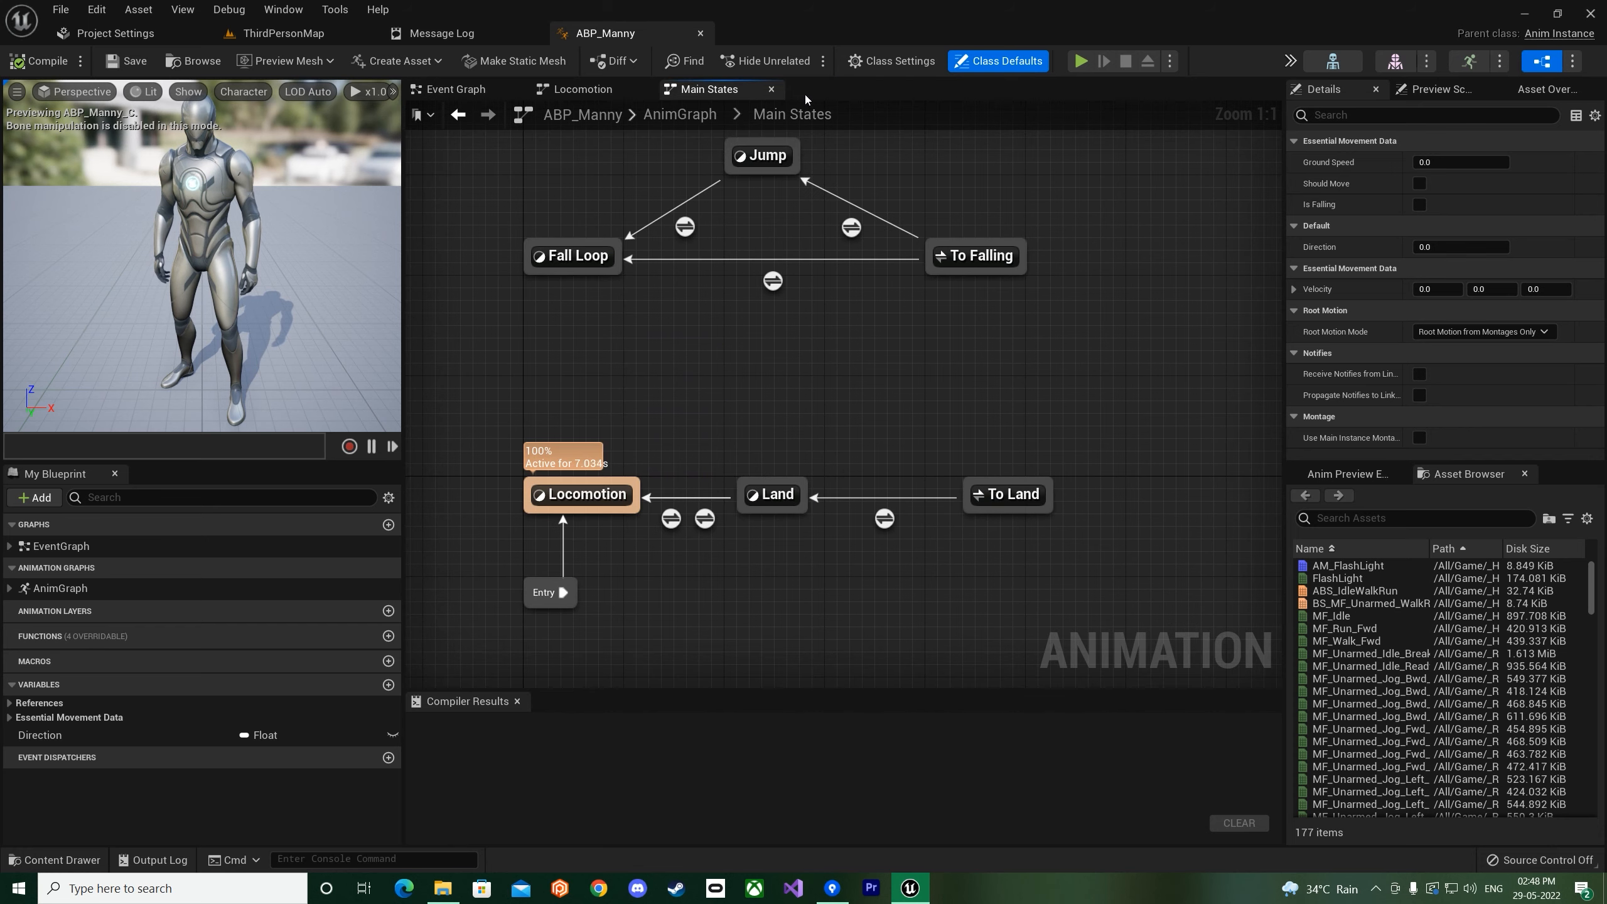
pyautogui.click(772, 89)
pyautogui.click(686, 118)
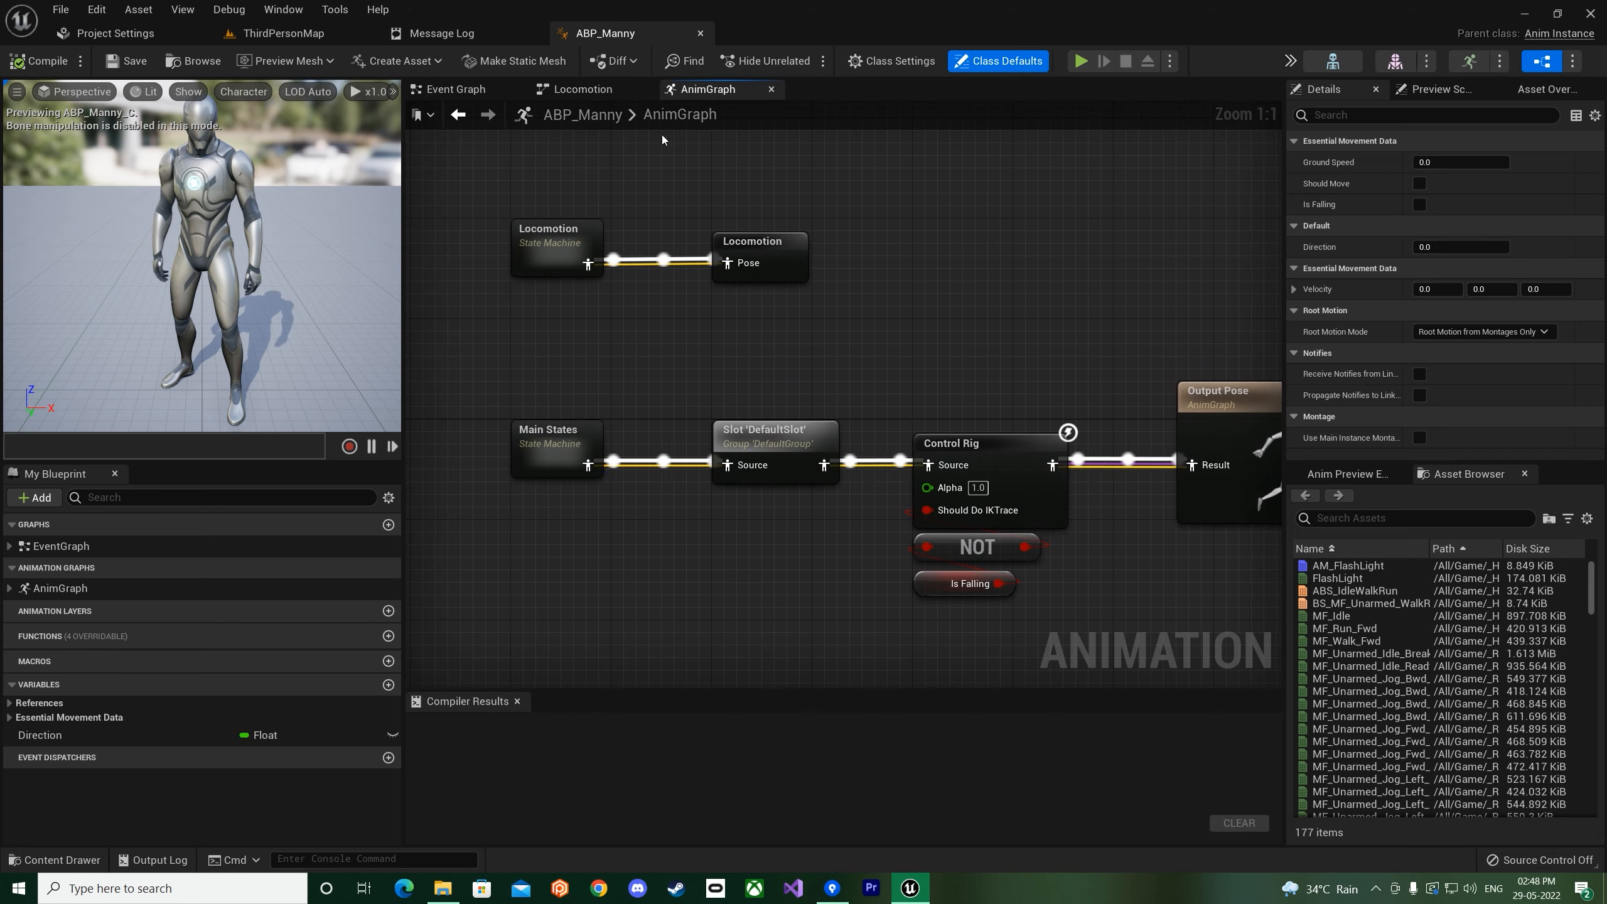
pyautogui.click(650, 93)
pyautogui.click(650, 93)
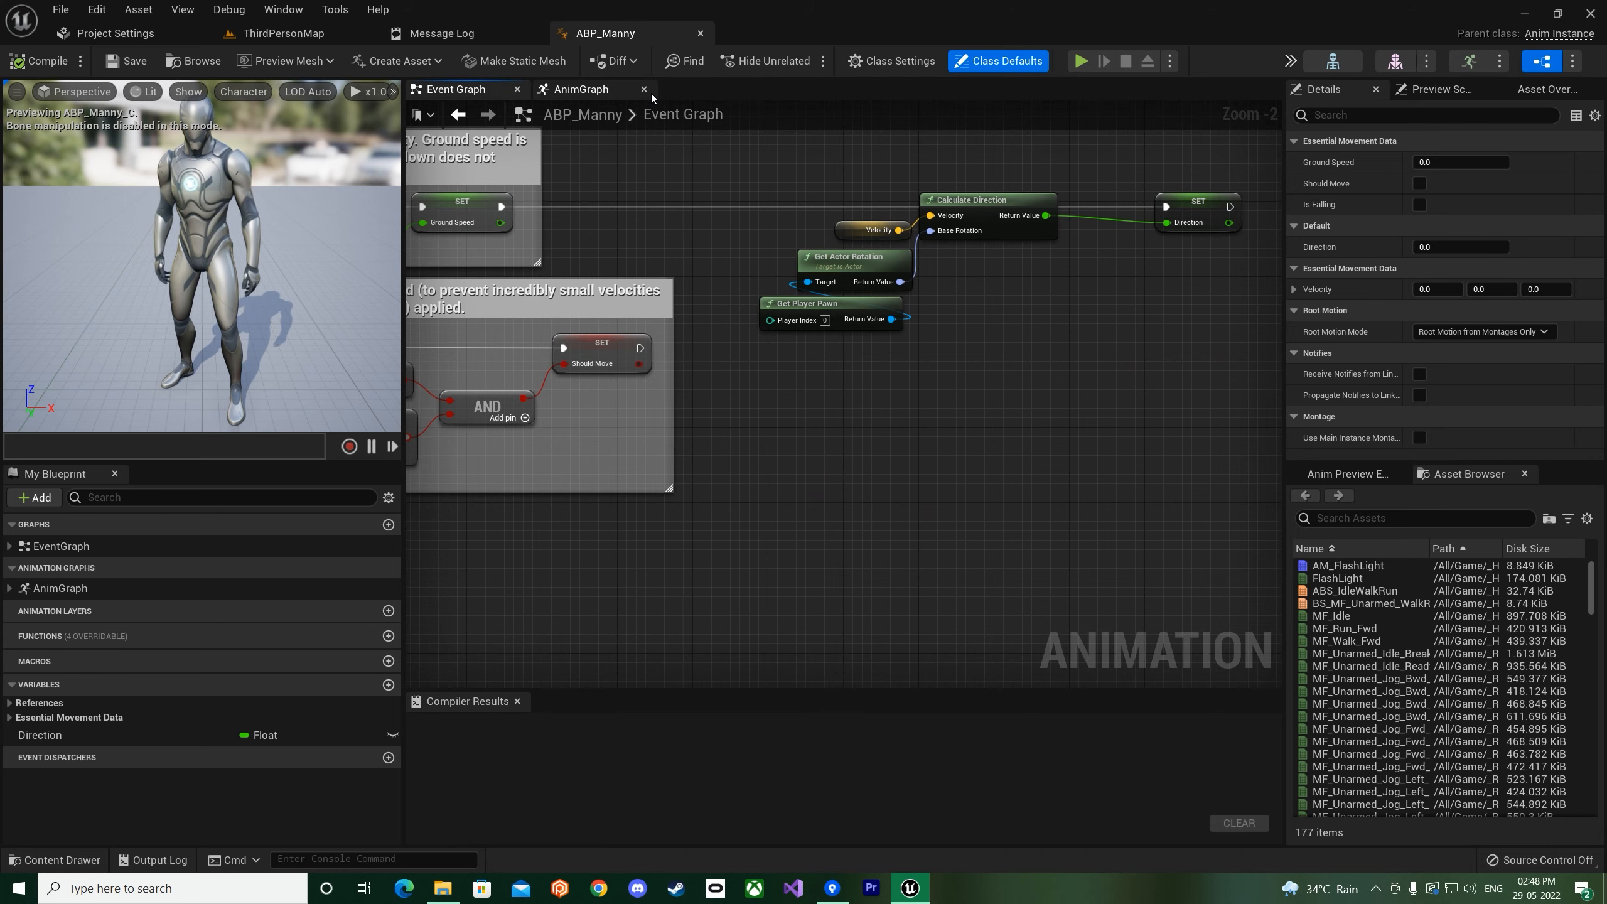
pyautogui.moveTo(766, 244); pyautogui.dragTo(1147, 366, button='right')
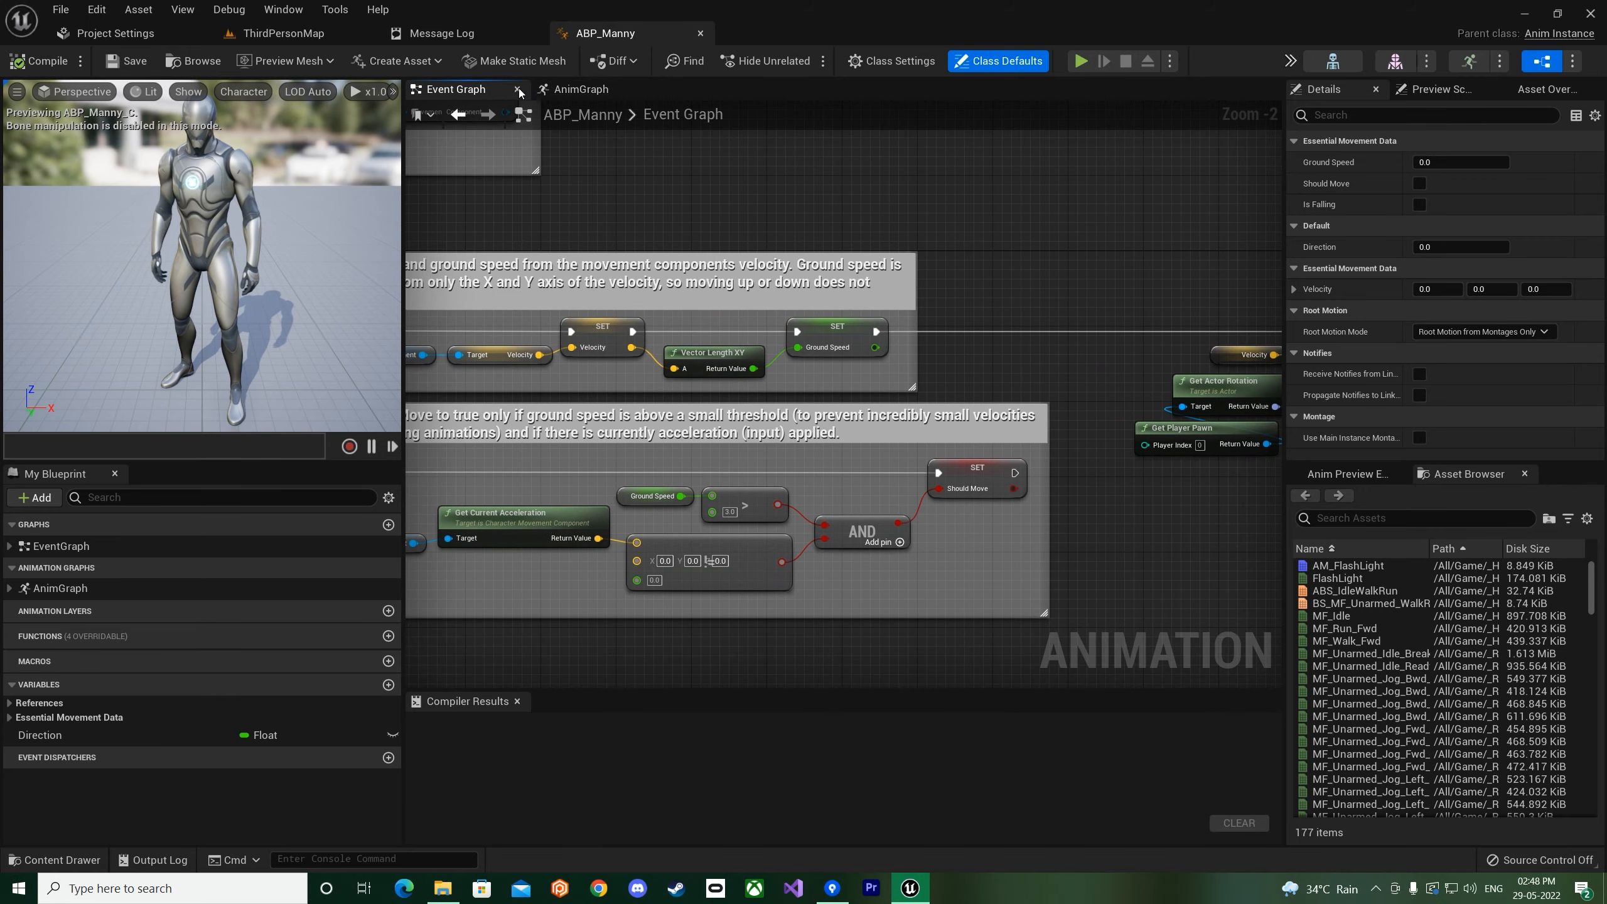
pyautogui.click(517, 89)
pyautogui.moveTo(693, 298); pyautogui.dragTo(675, 339, button='right')
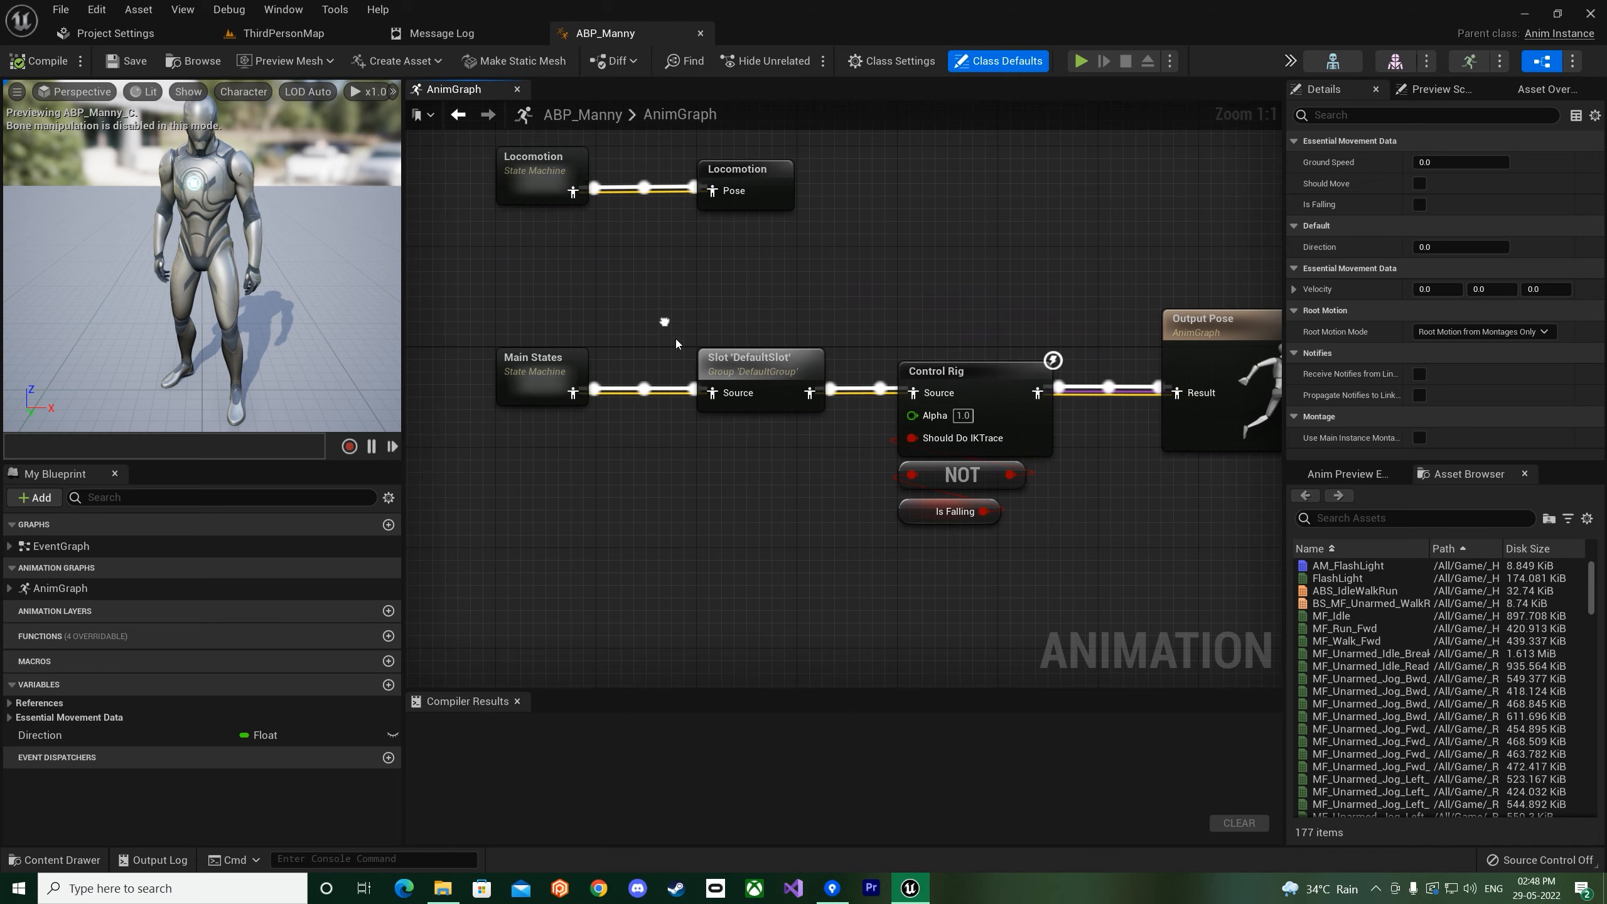
# - Examine the DefaultSlot node between Main States and Control Rig in the AnimGraph
pyautogui.click(760, 358)
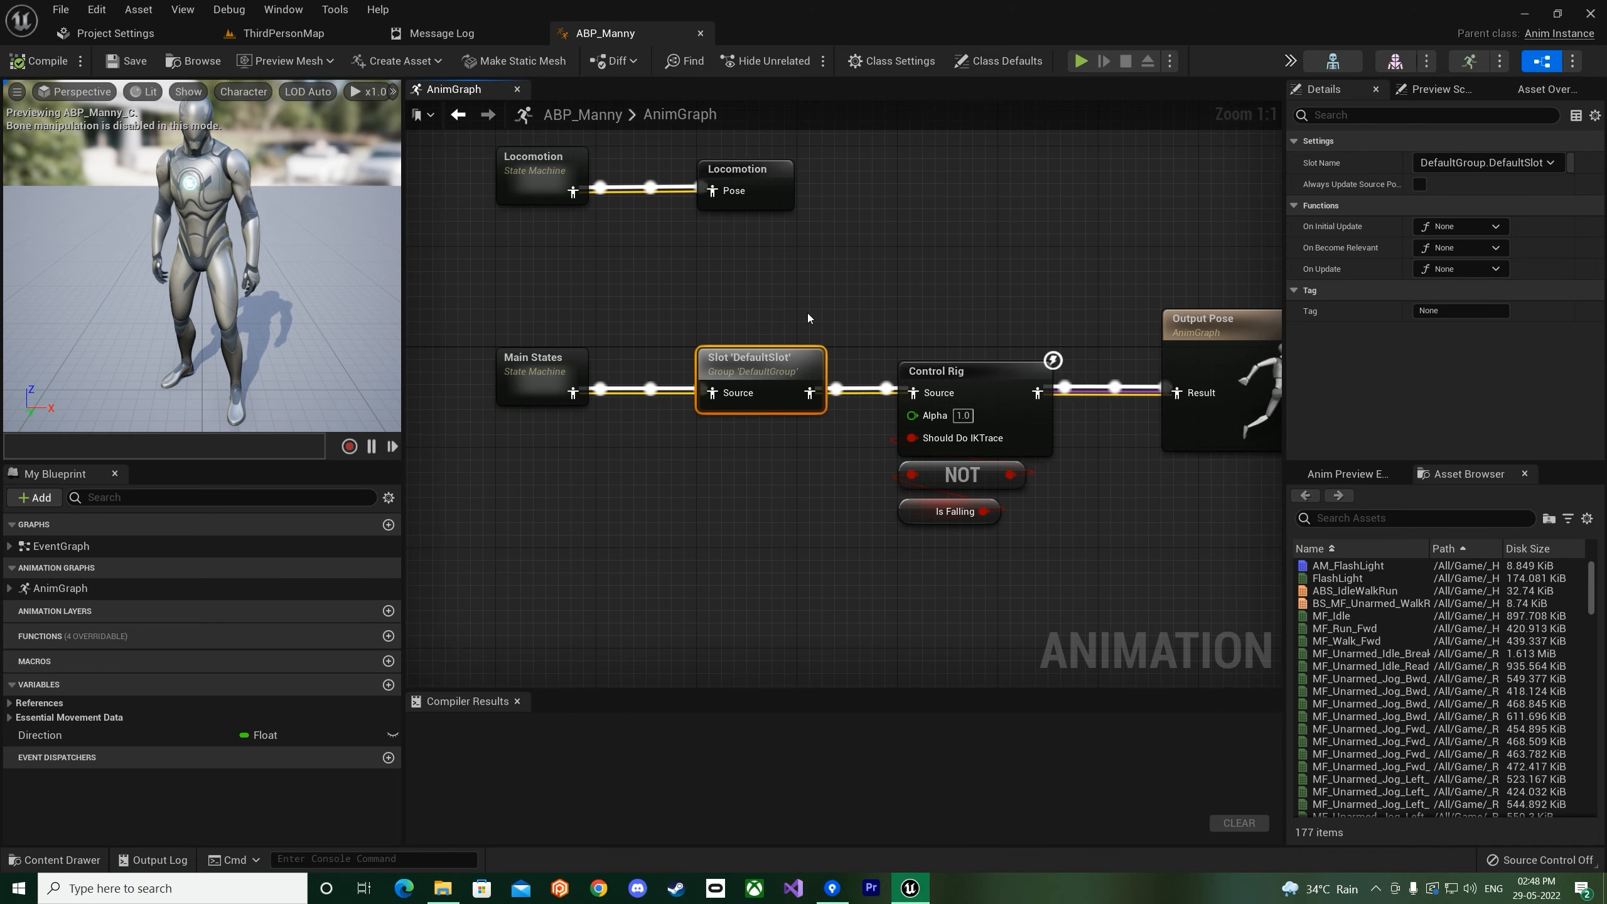
pyautogui.click(773, 376)
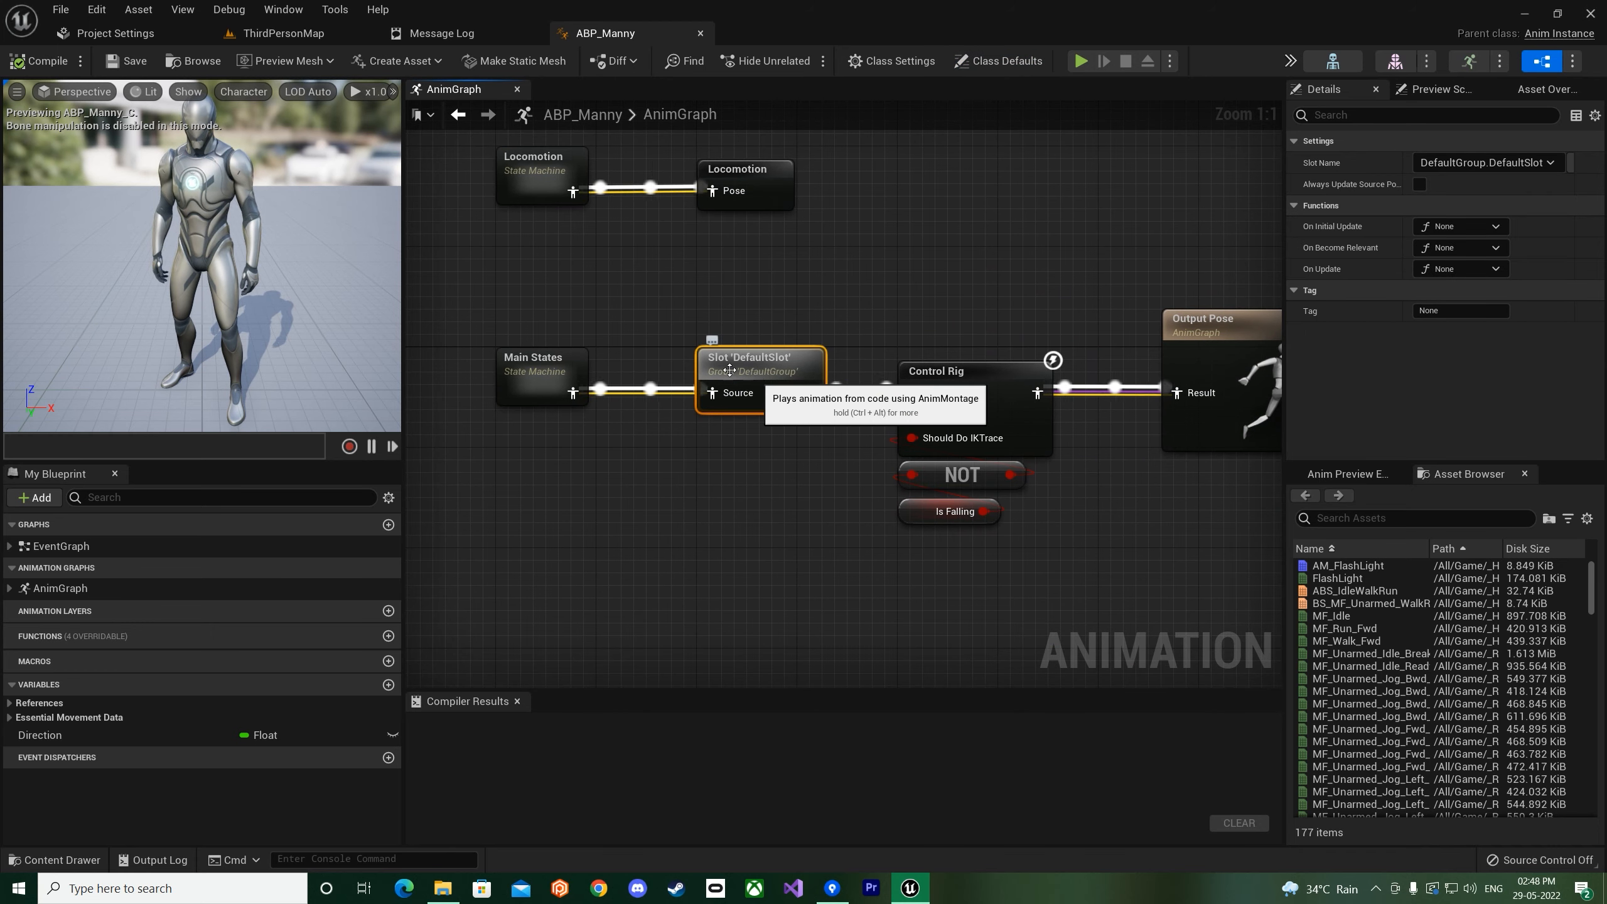
pyautogui.moveTo(650, 326); pyautogui.dragTo(720, 323, button='right')
# - Return to the ThirdPersonMap level and open the AM_FlashLight montage from the _Horror folder
pyautogui.click(144, 33)
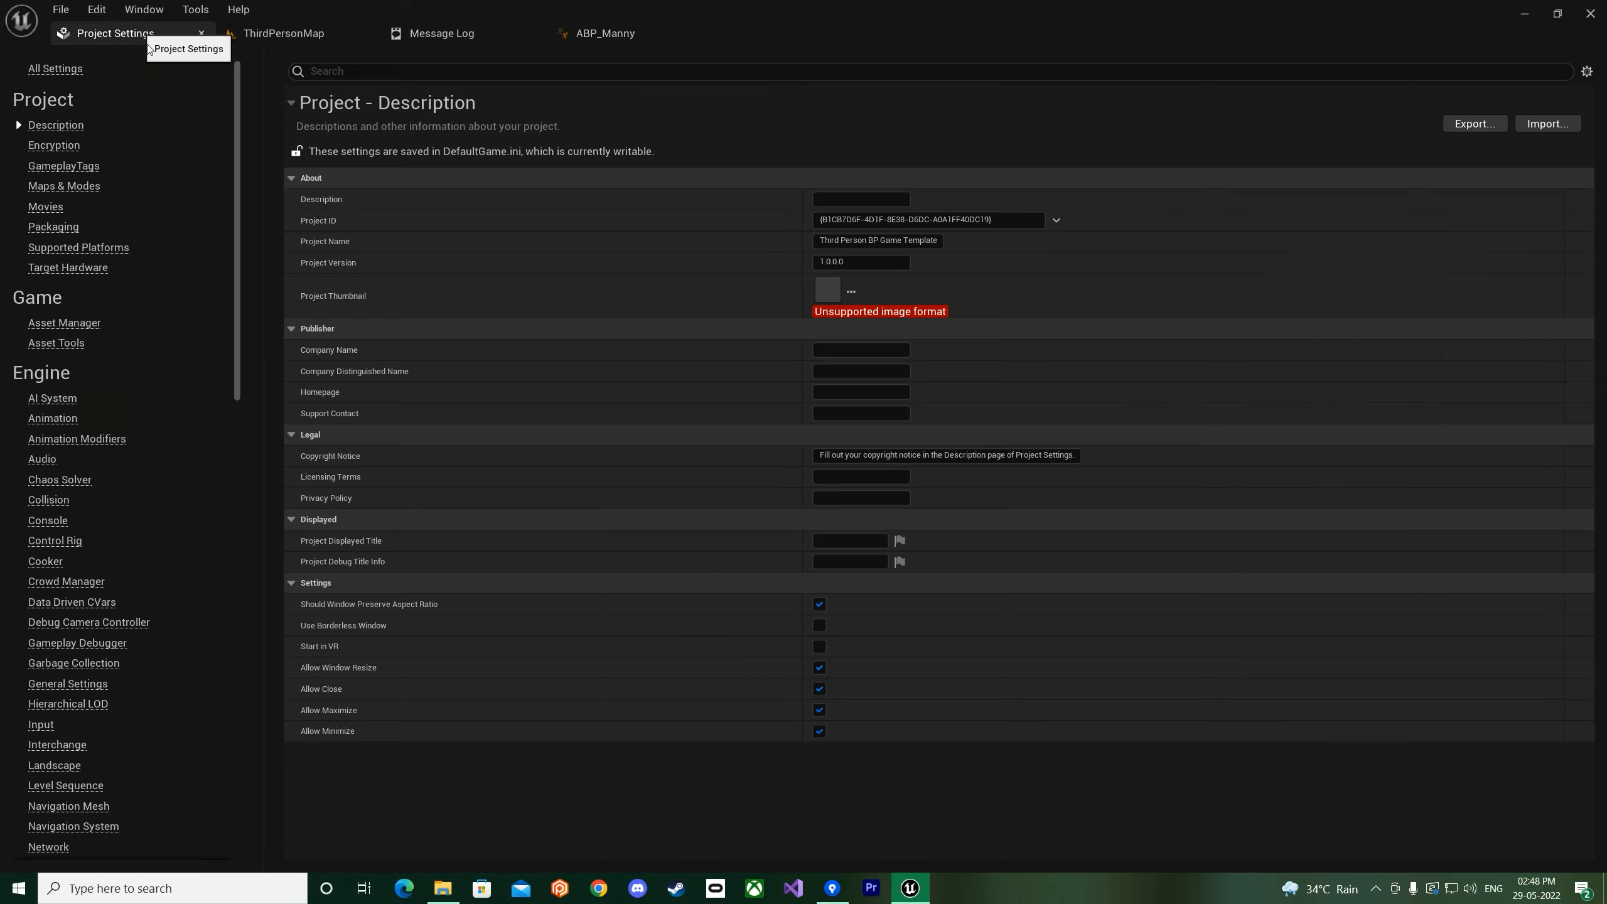
pyautogui.click(261, 36)
pyautogui.hotkey('ctrl', 'space')
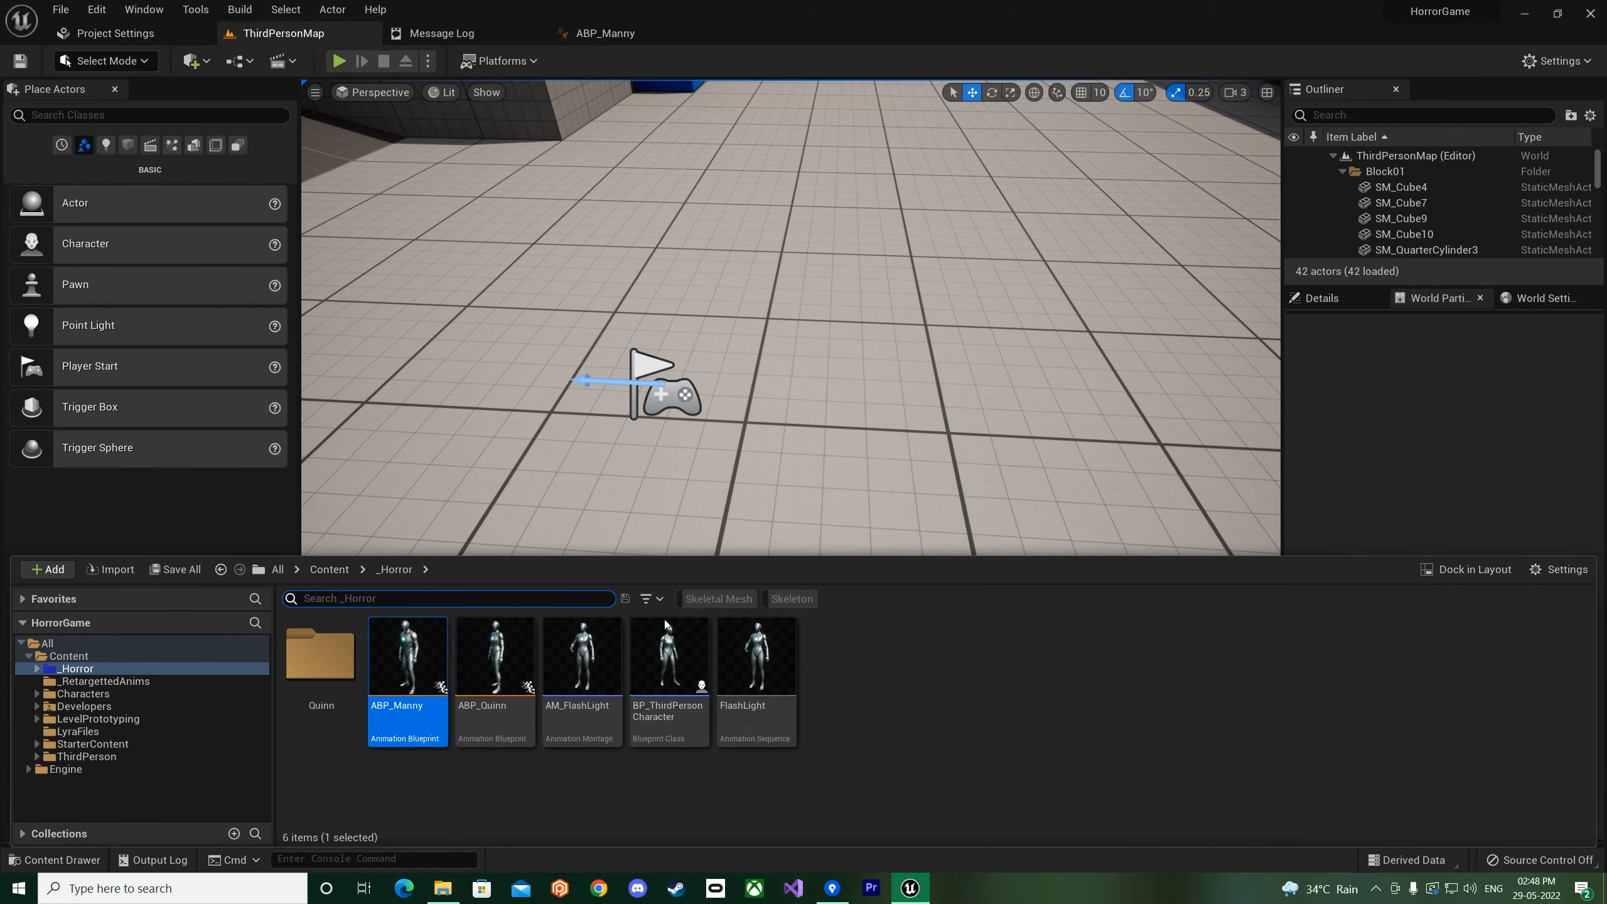
pyautogui.doubleClick(607, 716)
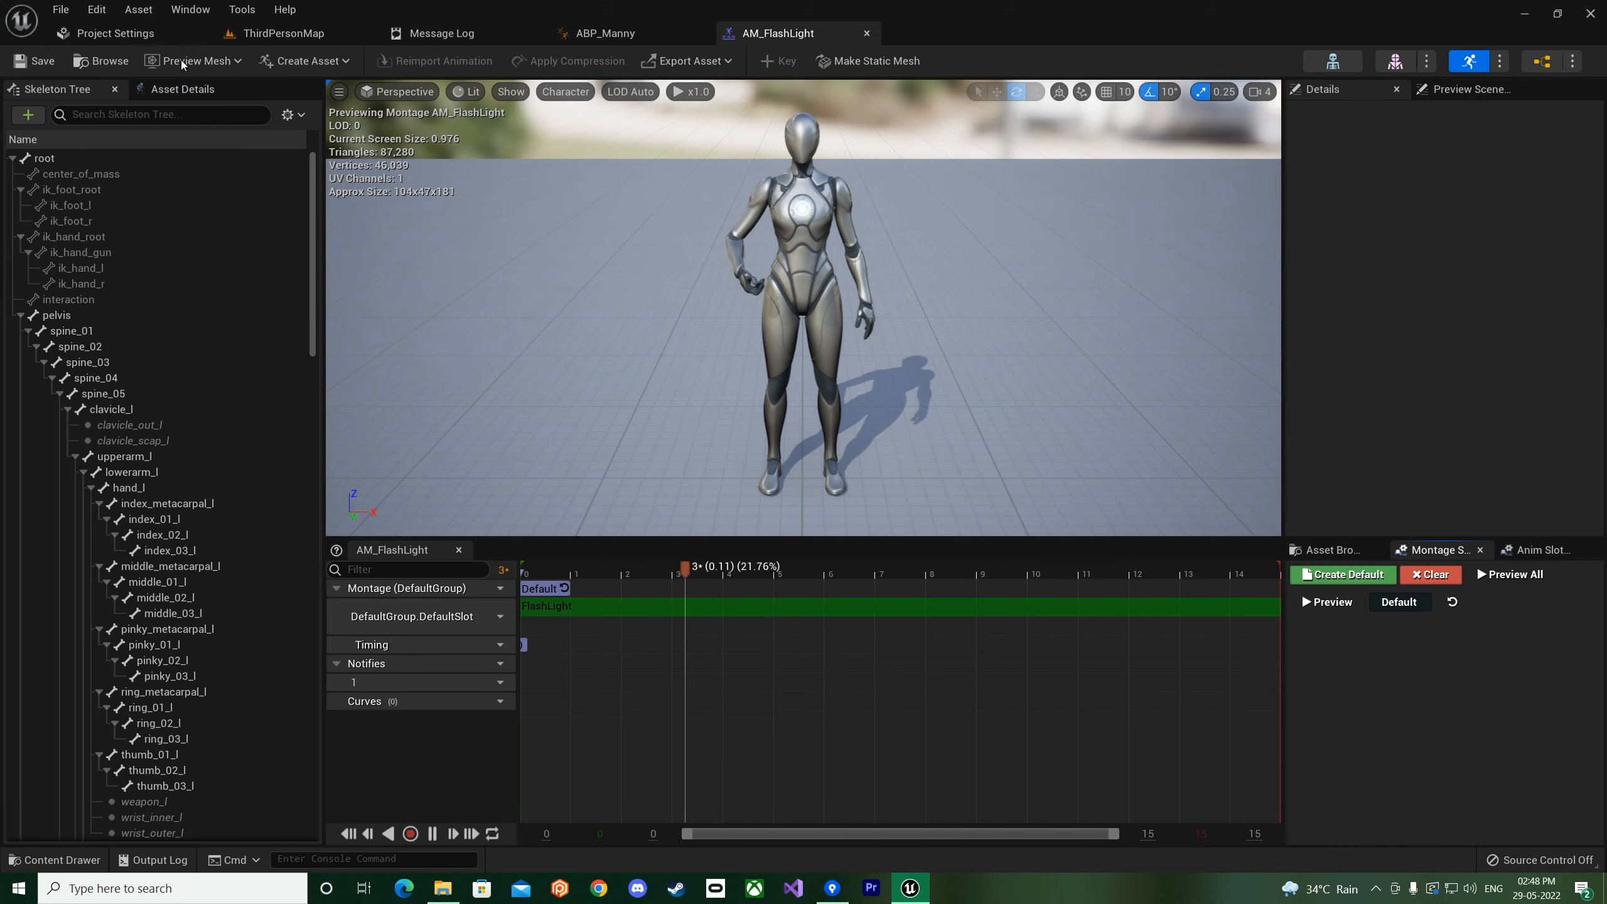
# - Show the Anim Slot Manager and add a slot named Equipment to DefaultGroup
pyautogui.click(189, 9)
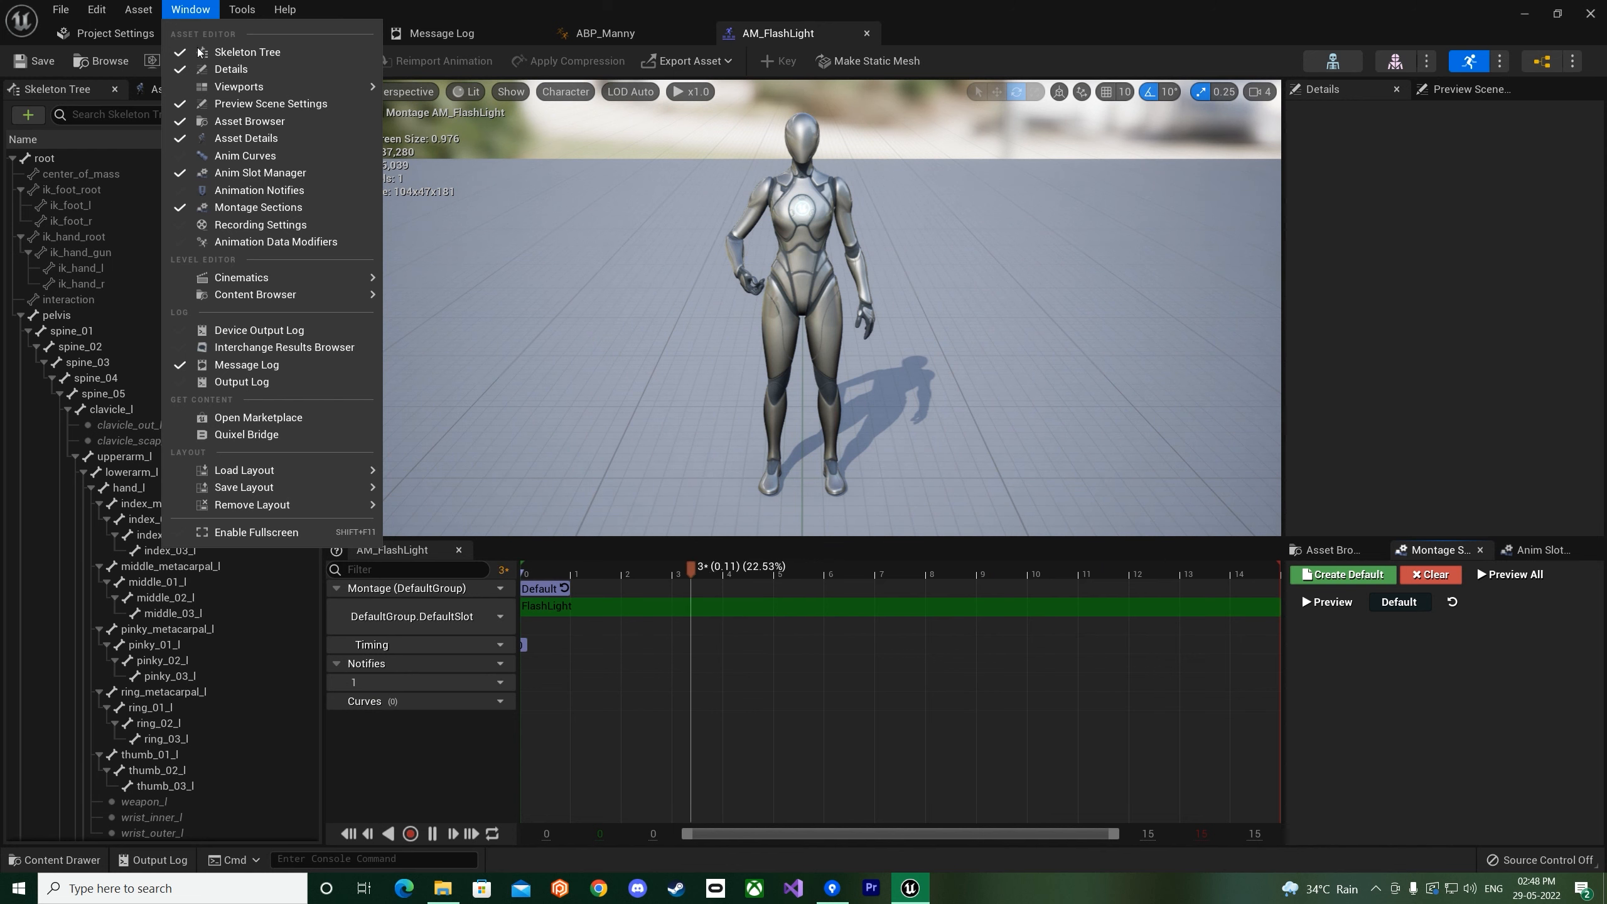
pyautogui.click(253, 173)
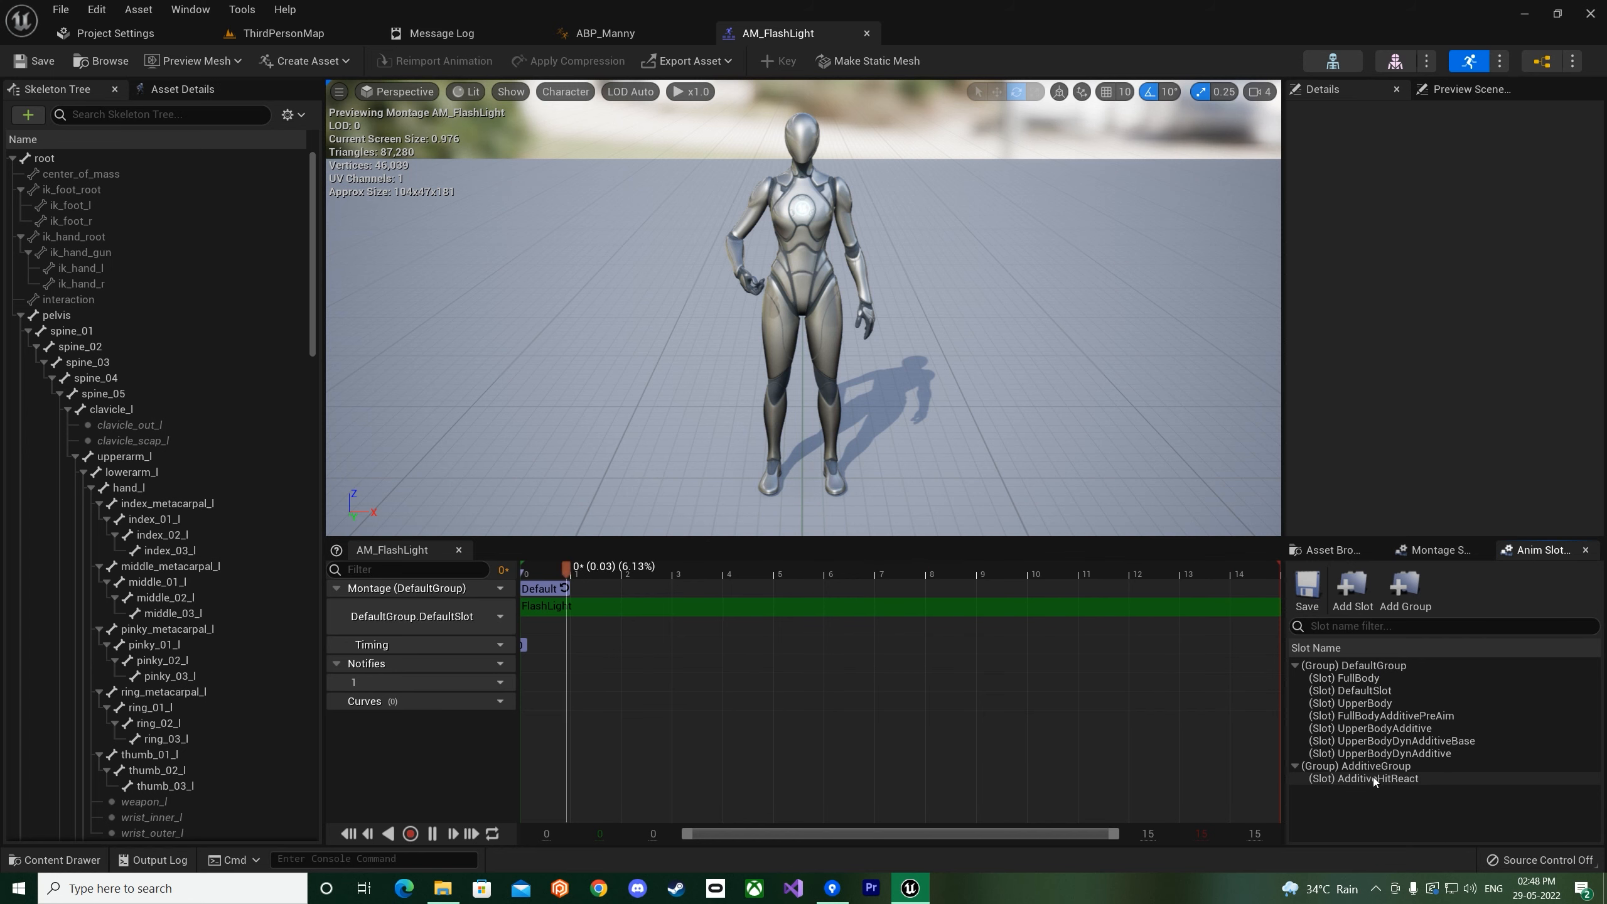
pyautogui.click(1352, 585)
pyautogui.write('Equipmen')
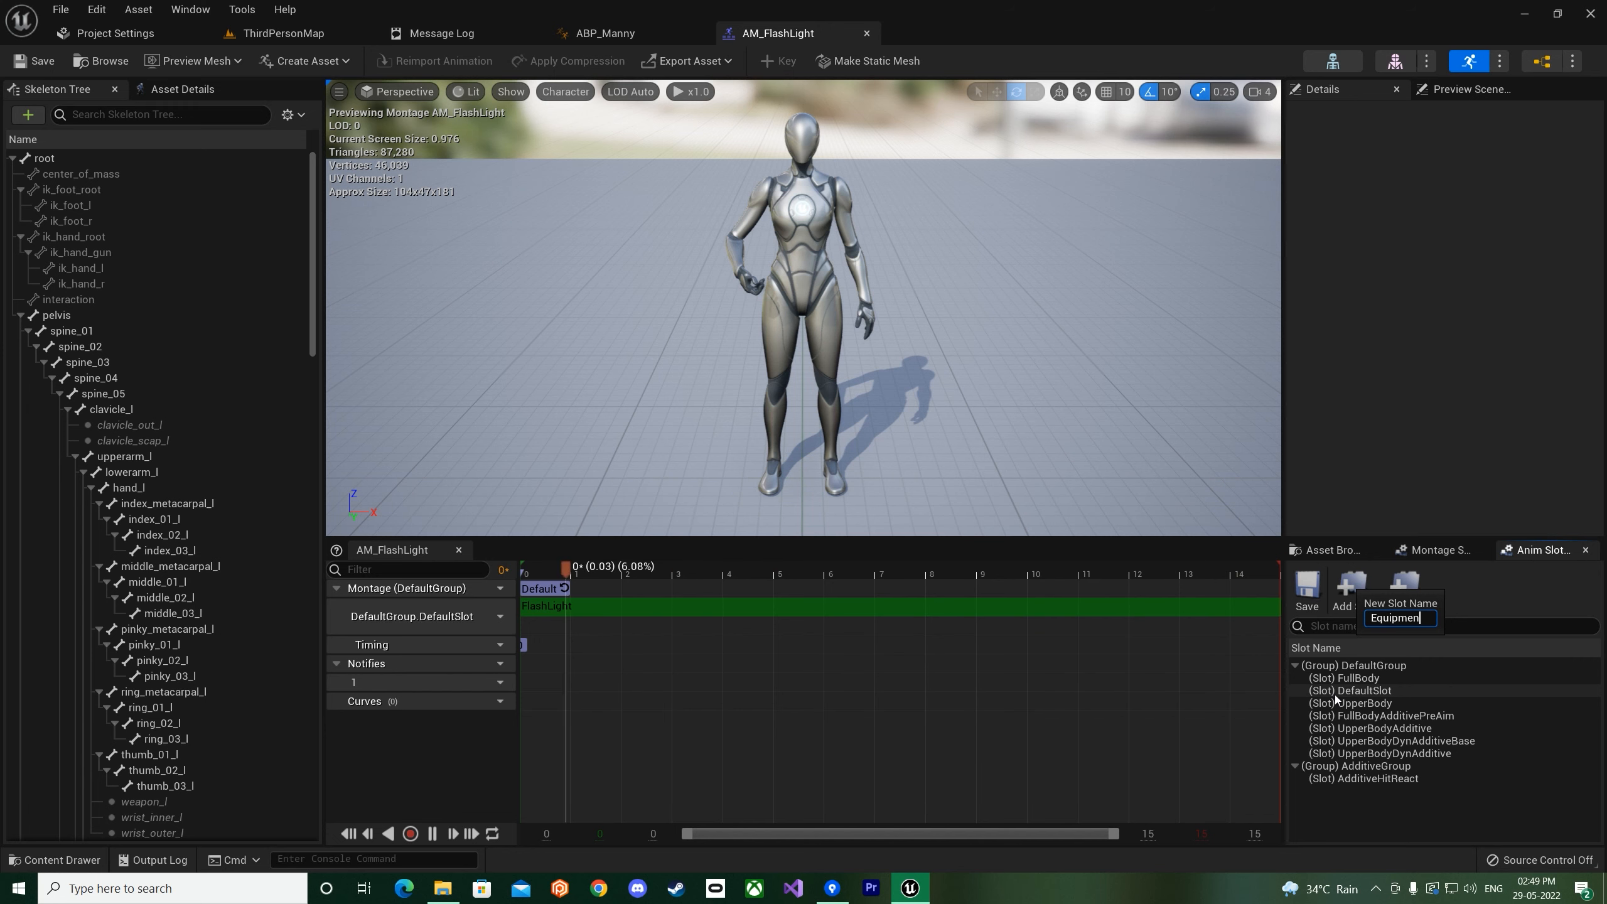
pyautogui.write('t')
pyautogui.press('Return')
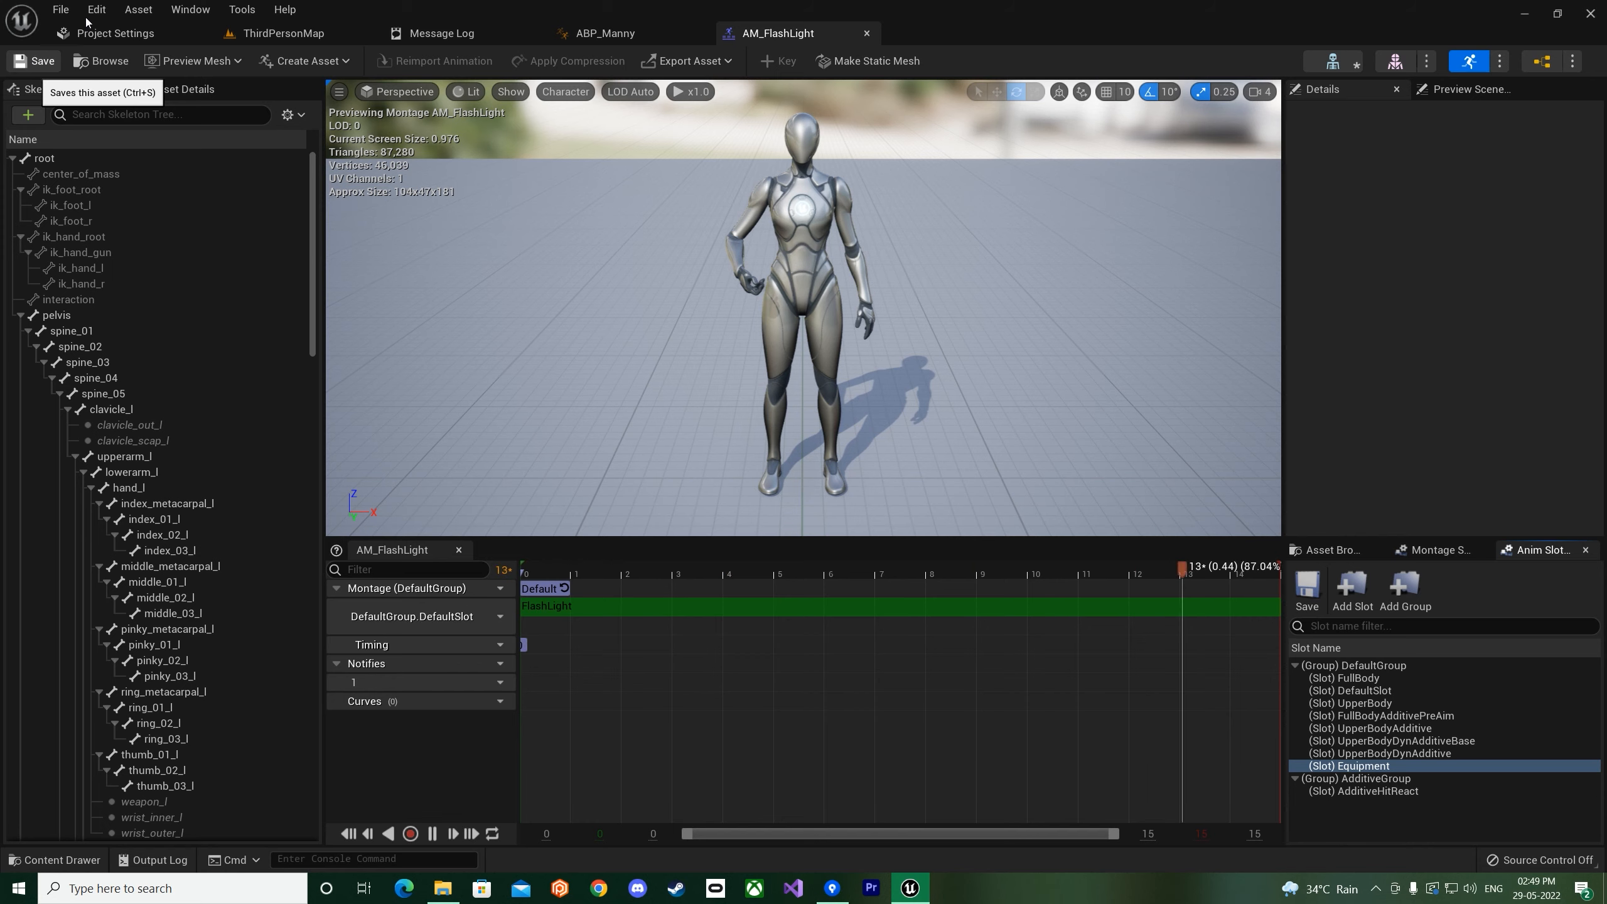
# - In ABP_Manny's AnimGraph, break the link between Main States and the DefaultSlot node and move Main States away from it
pyautogui.click(647, 40)
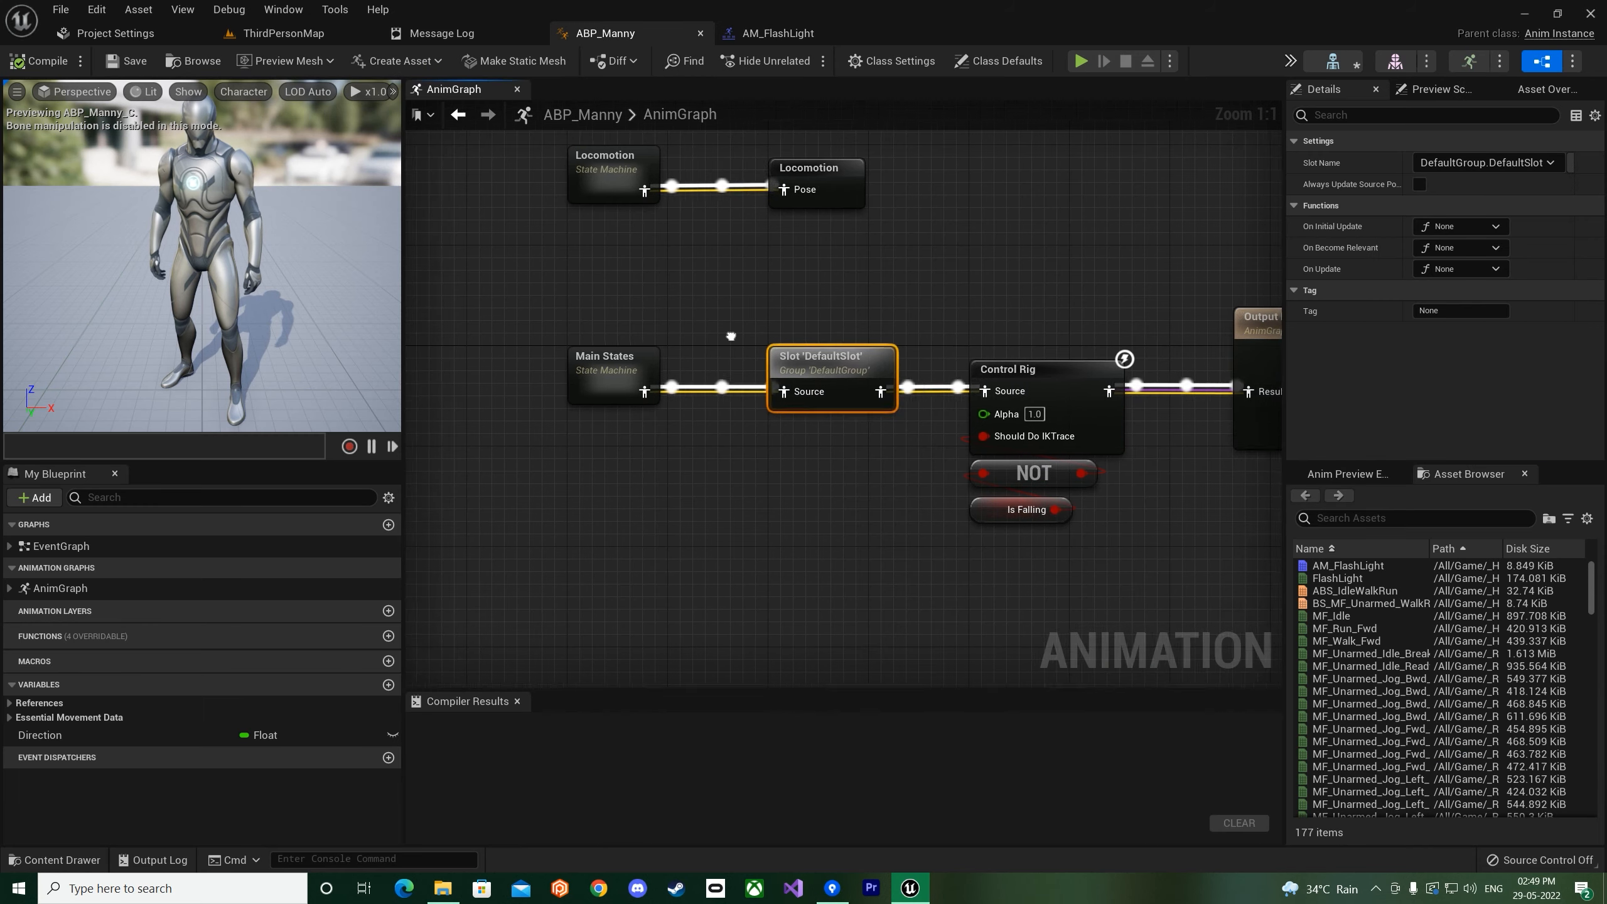
pyautogui.moveTo(733, 336); pyautogui.dragTo(925, 342, button='right')
pyautogui.keyDown('alt'); pyautogui.click(839, 392); pyautogui.keyUp('alt')
pyautogui.moveTo(803, 373); pyautogui.dragTo(501, 536)
pyautogui.click(623, 526)
pyautogui.moveTo(623, 526); pyautogui.dragTo(707, 439, button='right')
pyautogui.moveTo(622, 474); pyautogui.dragTo(800, 477)
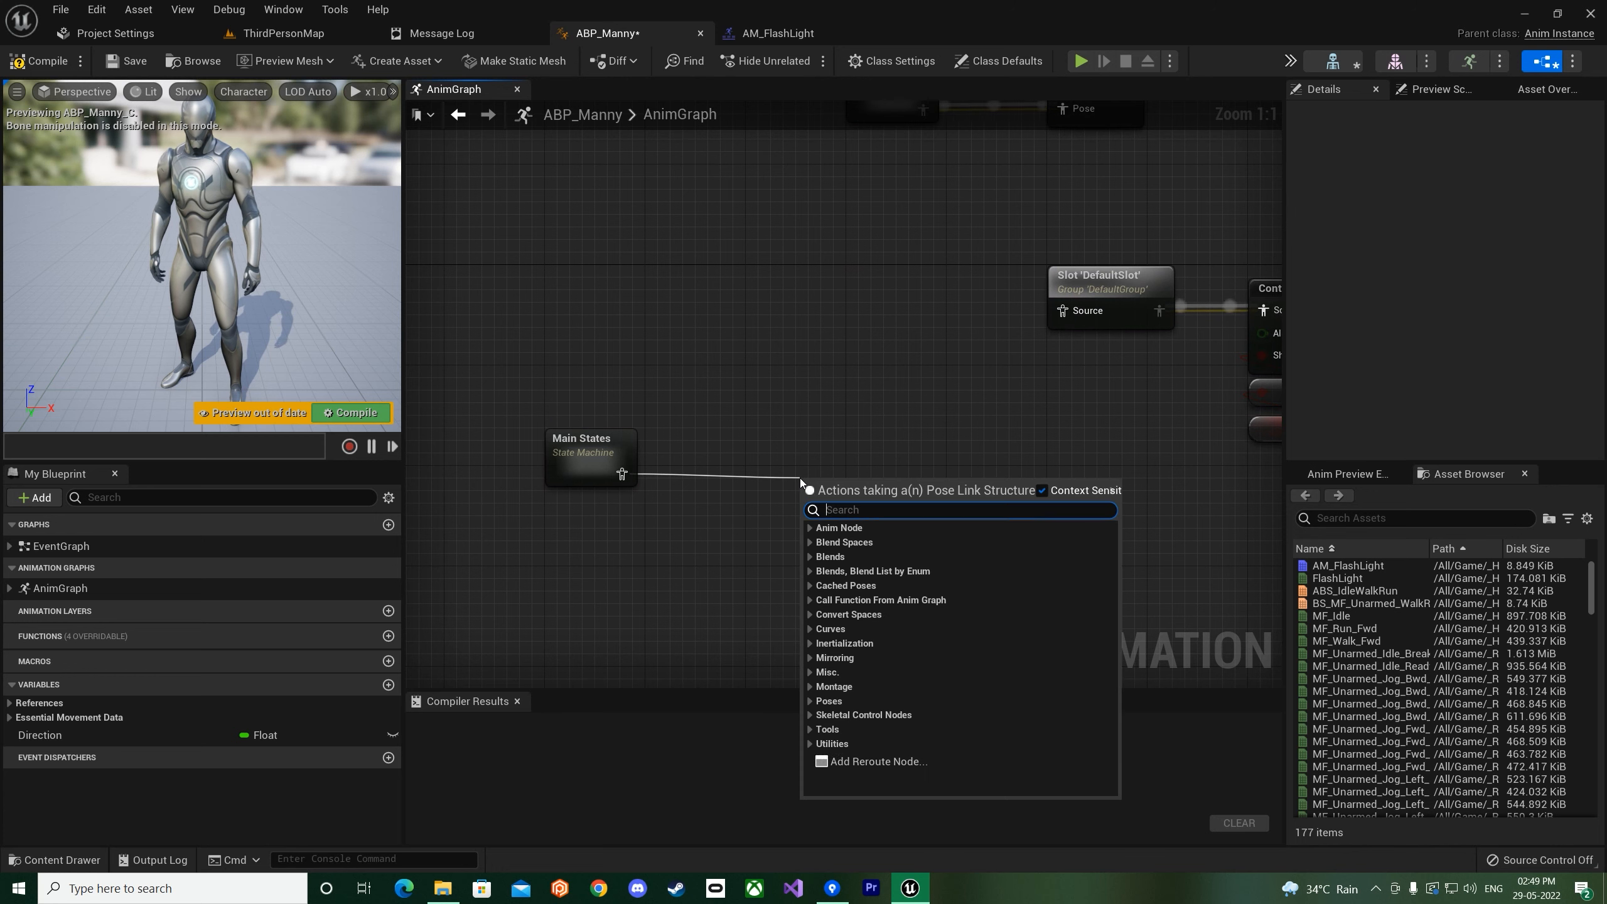
pyautogui.click(781, 462)
pyautogui.click(602, 467)
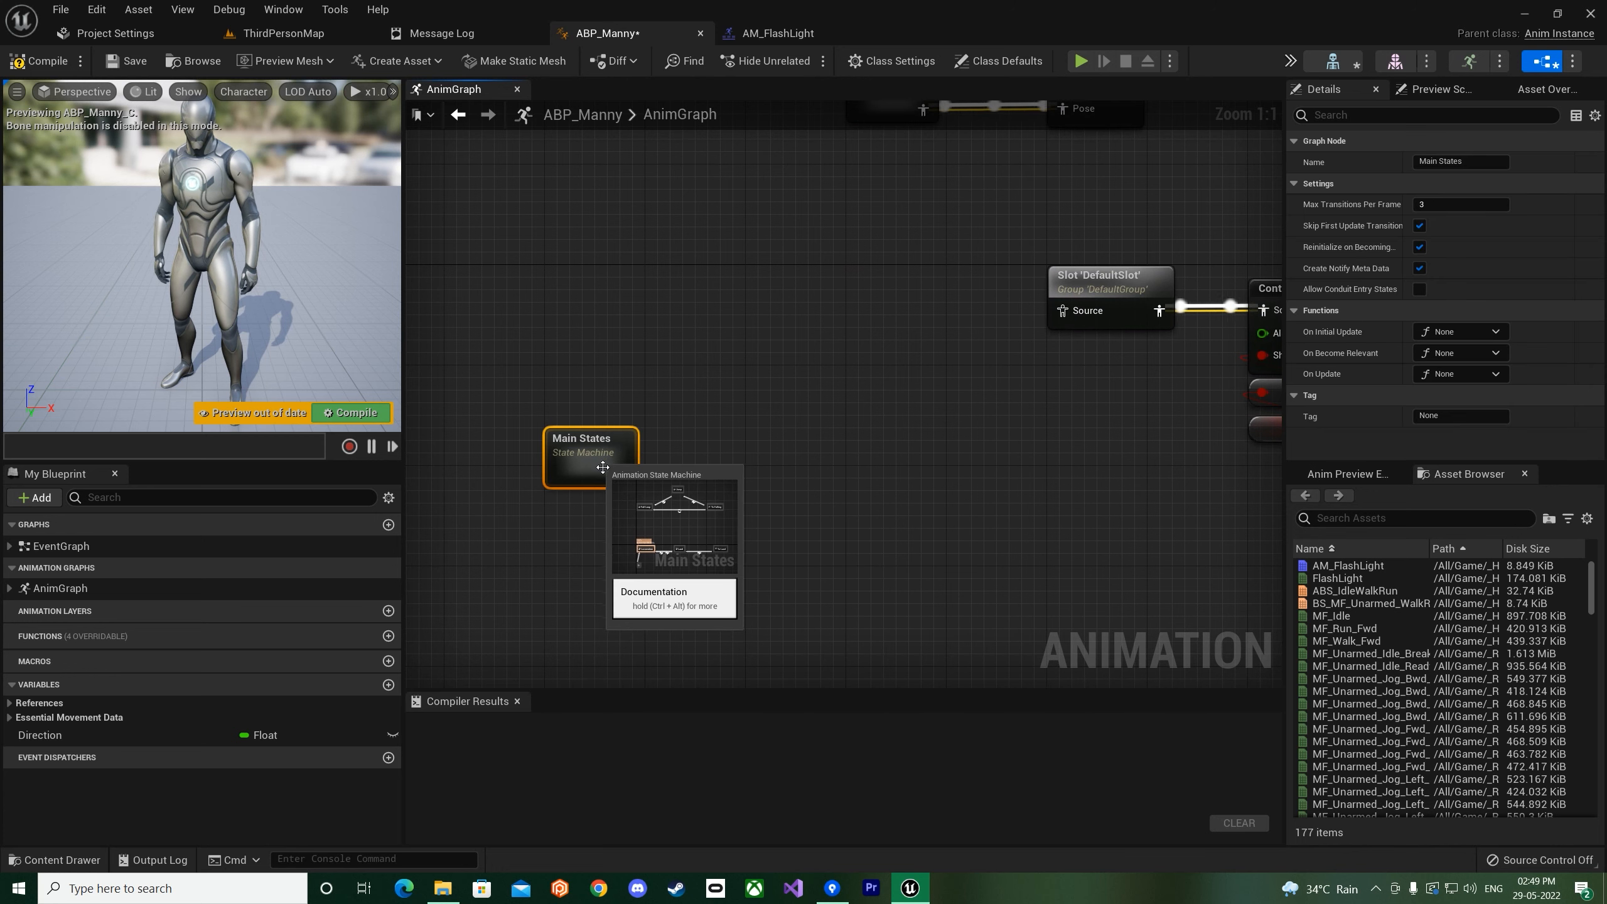
# - Connect the Main States output to a new saved cached pose and name it Main State Cache
pyautogui.moveTo(623, 473); pyautogui.dragTo(733, 475)
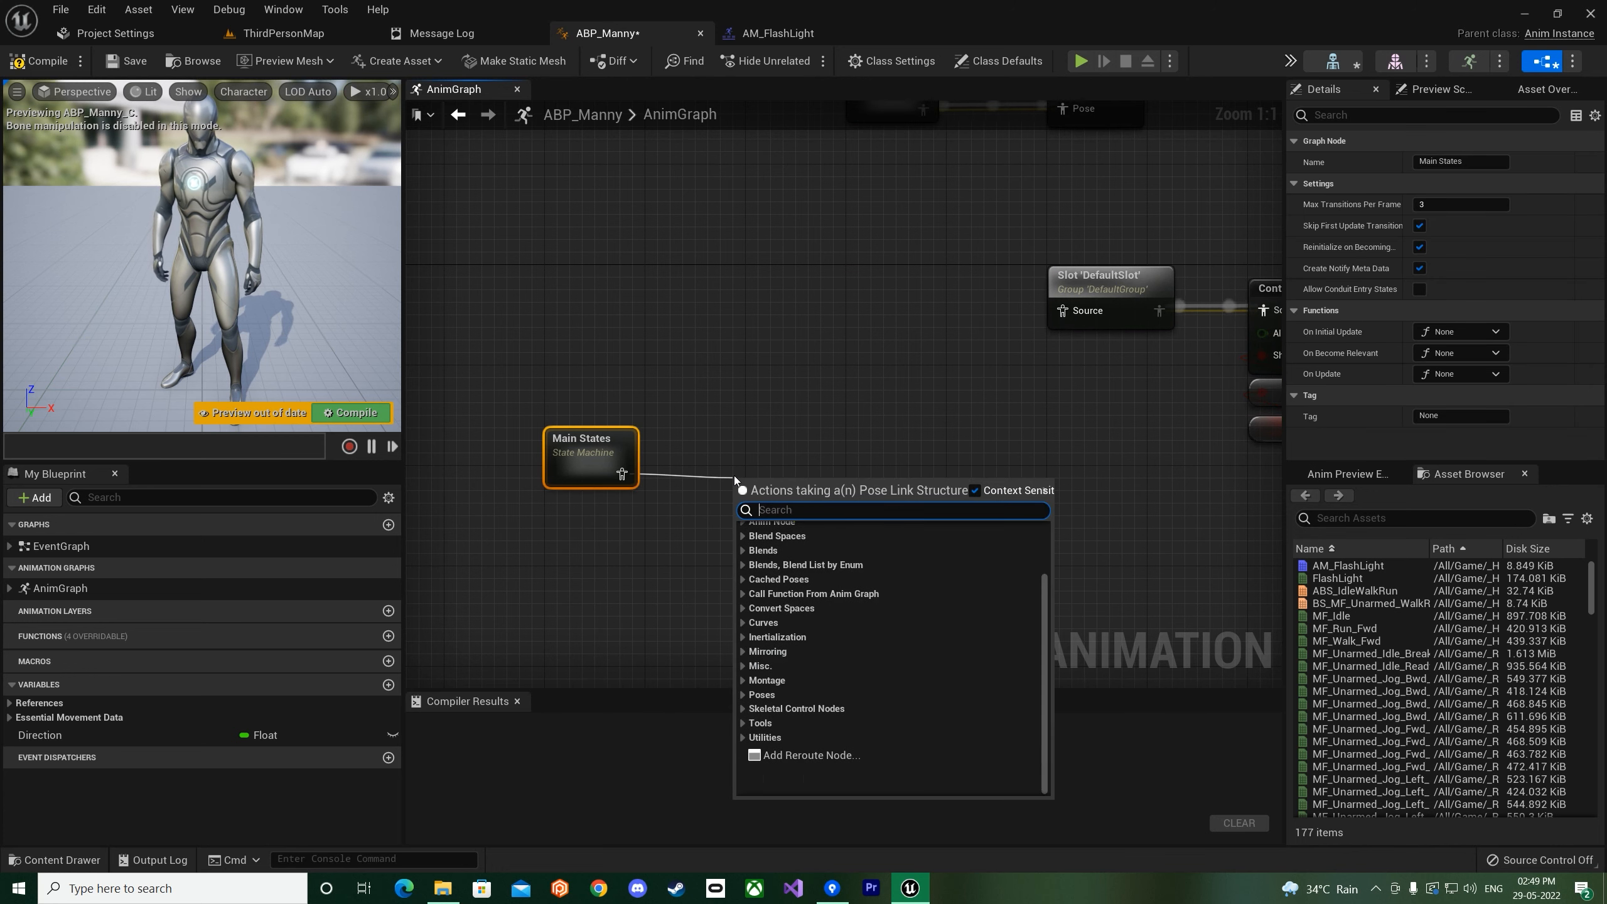
pyautogui.write('cache')
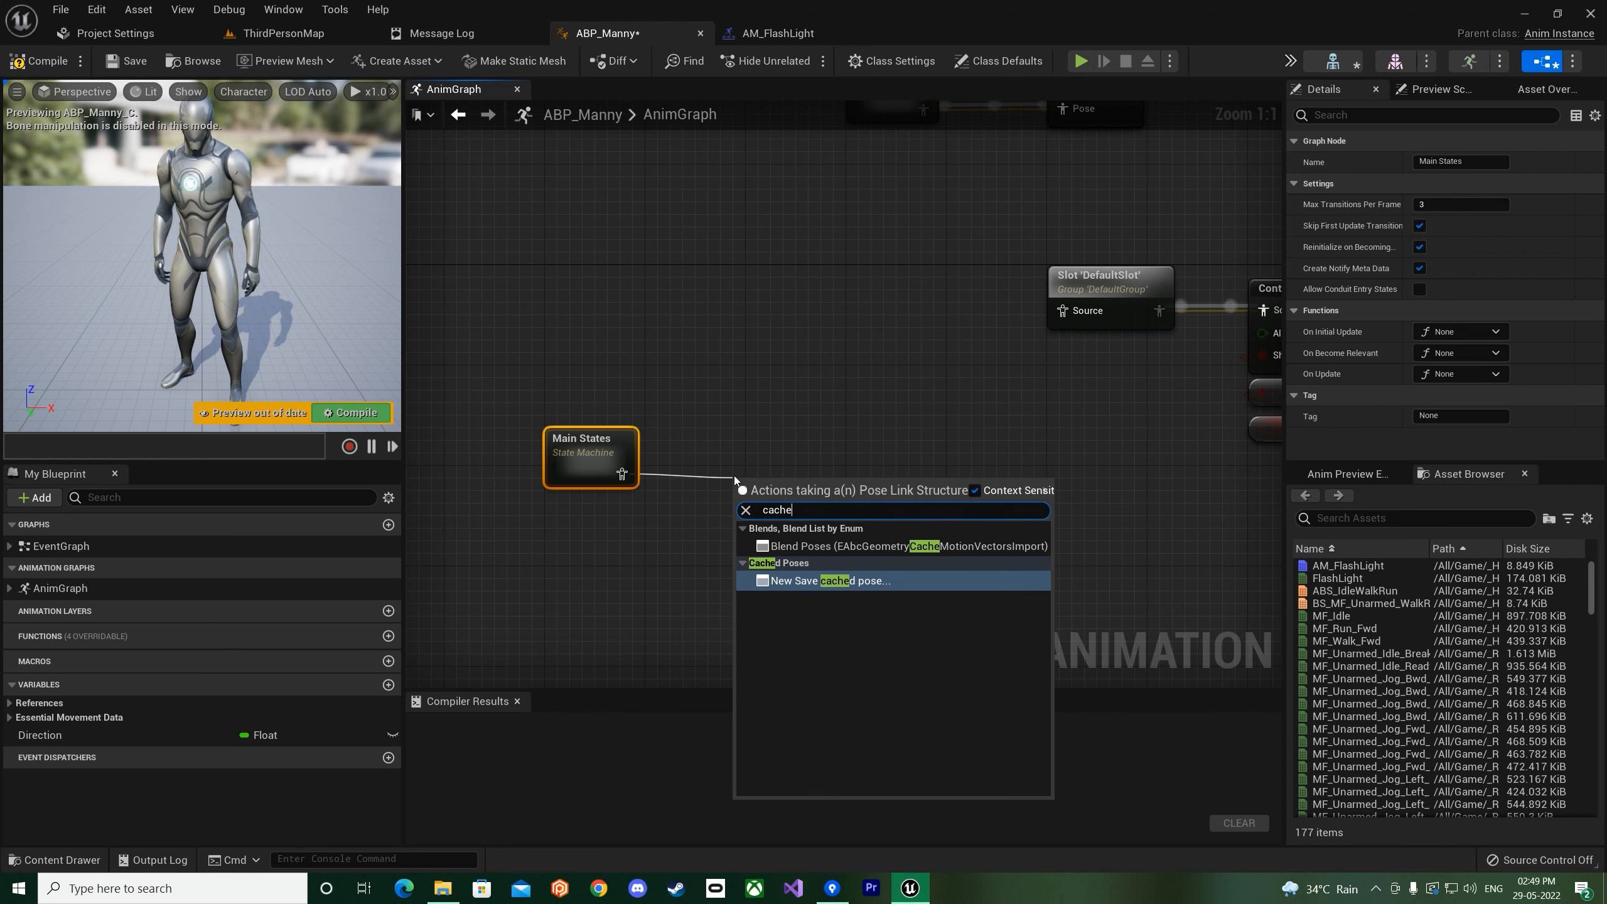
pyautogui.press('Return')
pyautogui.click(811, 462)
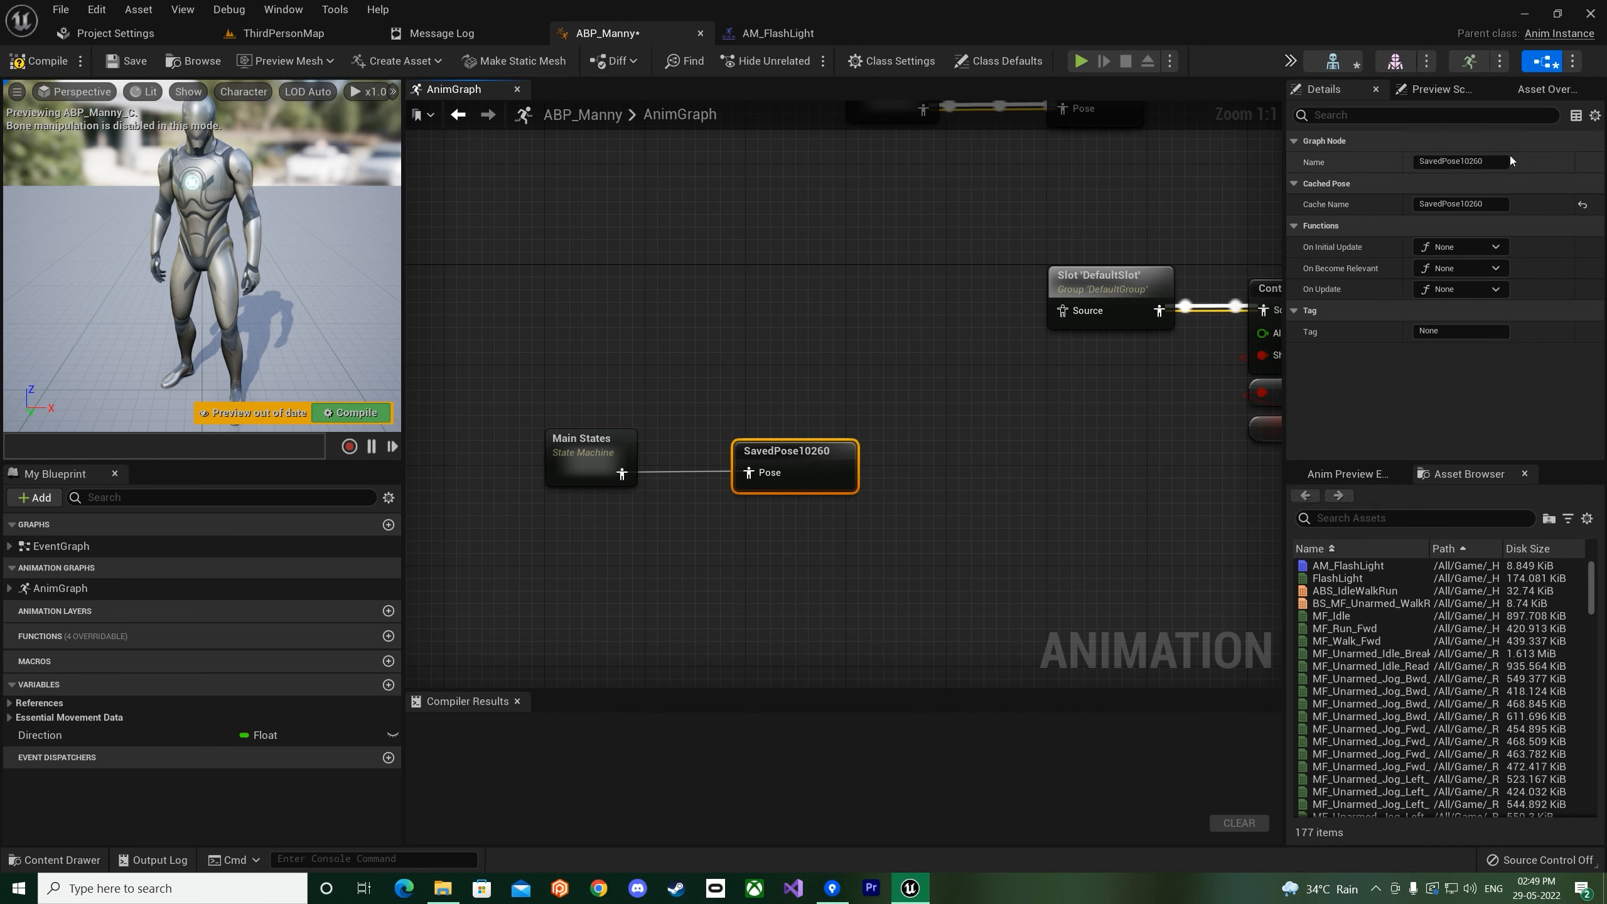
pyautogui.write('Main State Cache')
pyautogui.press('Return')
# - Place Main States and its cache directly below the Locomotion nodes, and move the DefaultSlot chain clear of them
pyautogui.scroll(-4, 775, 345)
pyautogui.moveTo(709, 274); pyautogui.dragTo(999, 371)
pyautogui.moveTo(924, 304); pyautogui.dragTo(864, 168)
pyautogui.moveTo(502, 524); pyautogui.dragTo(821, 661)
pyautogui.moveTo(724, 557); pyautogui.dragTo(881, 233)
pyautogui.scroll(-3, 759, 266)
pyautogui.moveTo(747, 301); pyautogui.dragTo(851, 505)
pyautogui.scroll(4, 791, 310)
pyautogui.moveTo(692, 204); pyautogui.dragTo(699, 322, button='right')
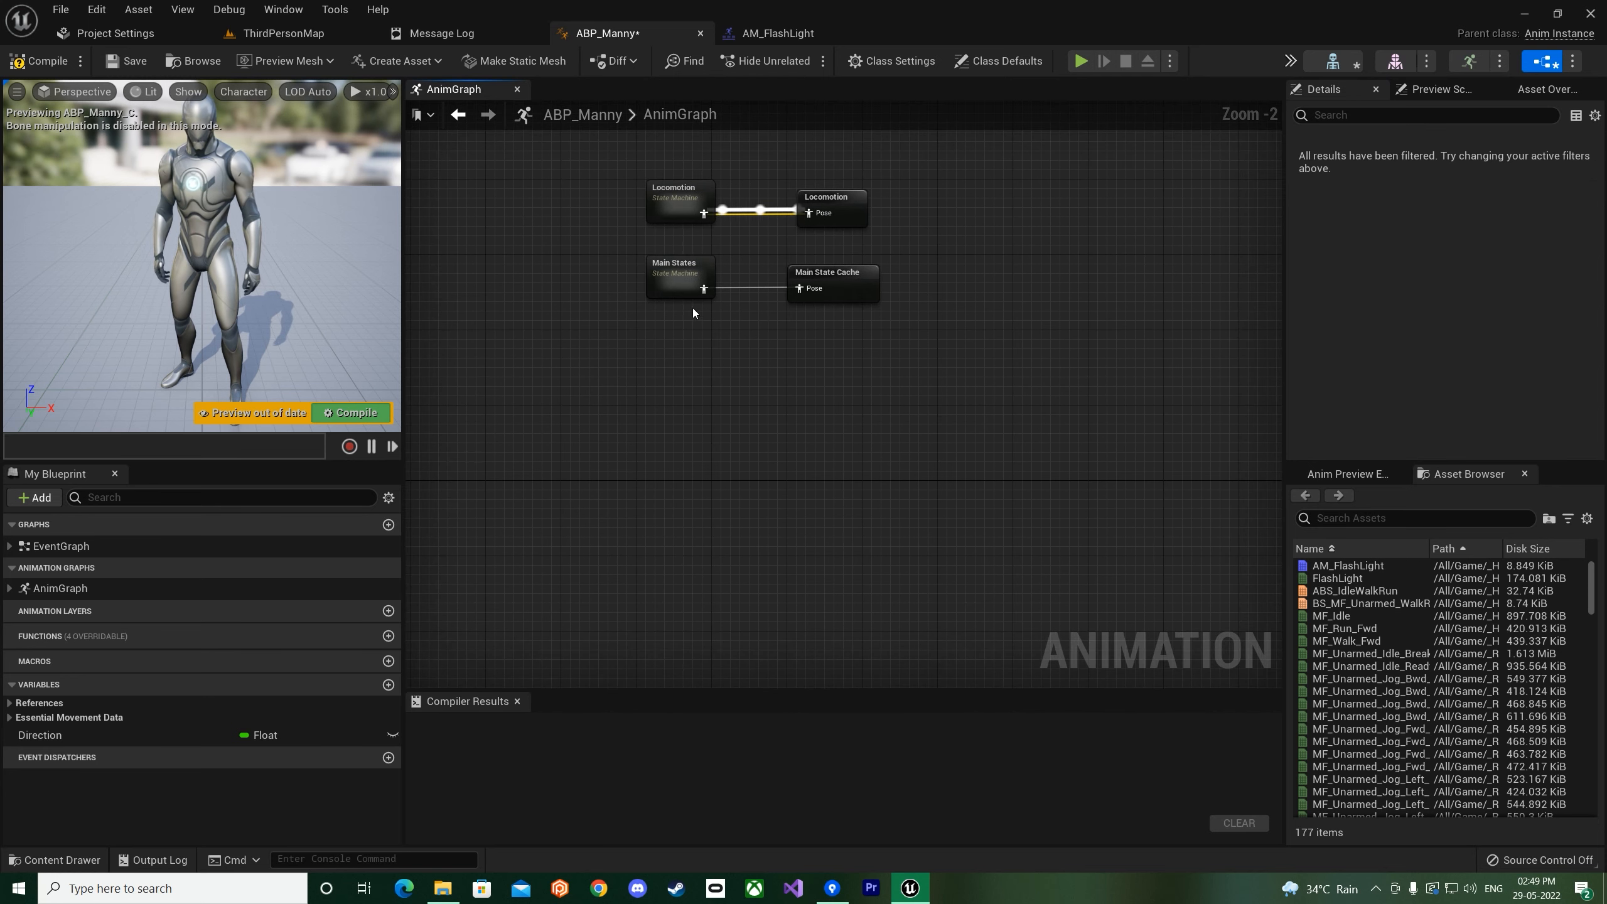
# - Add a Use cached pose 'Main State Cache' node below the state machines and duplicate it beneath the first
pyautogui.rightClick(654, 410)
pyautogui.write('main sta')
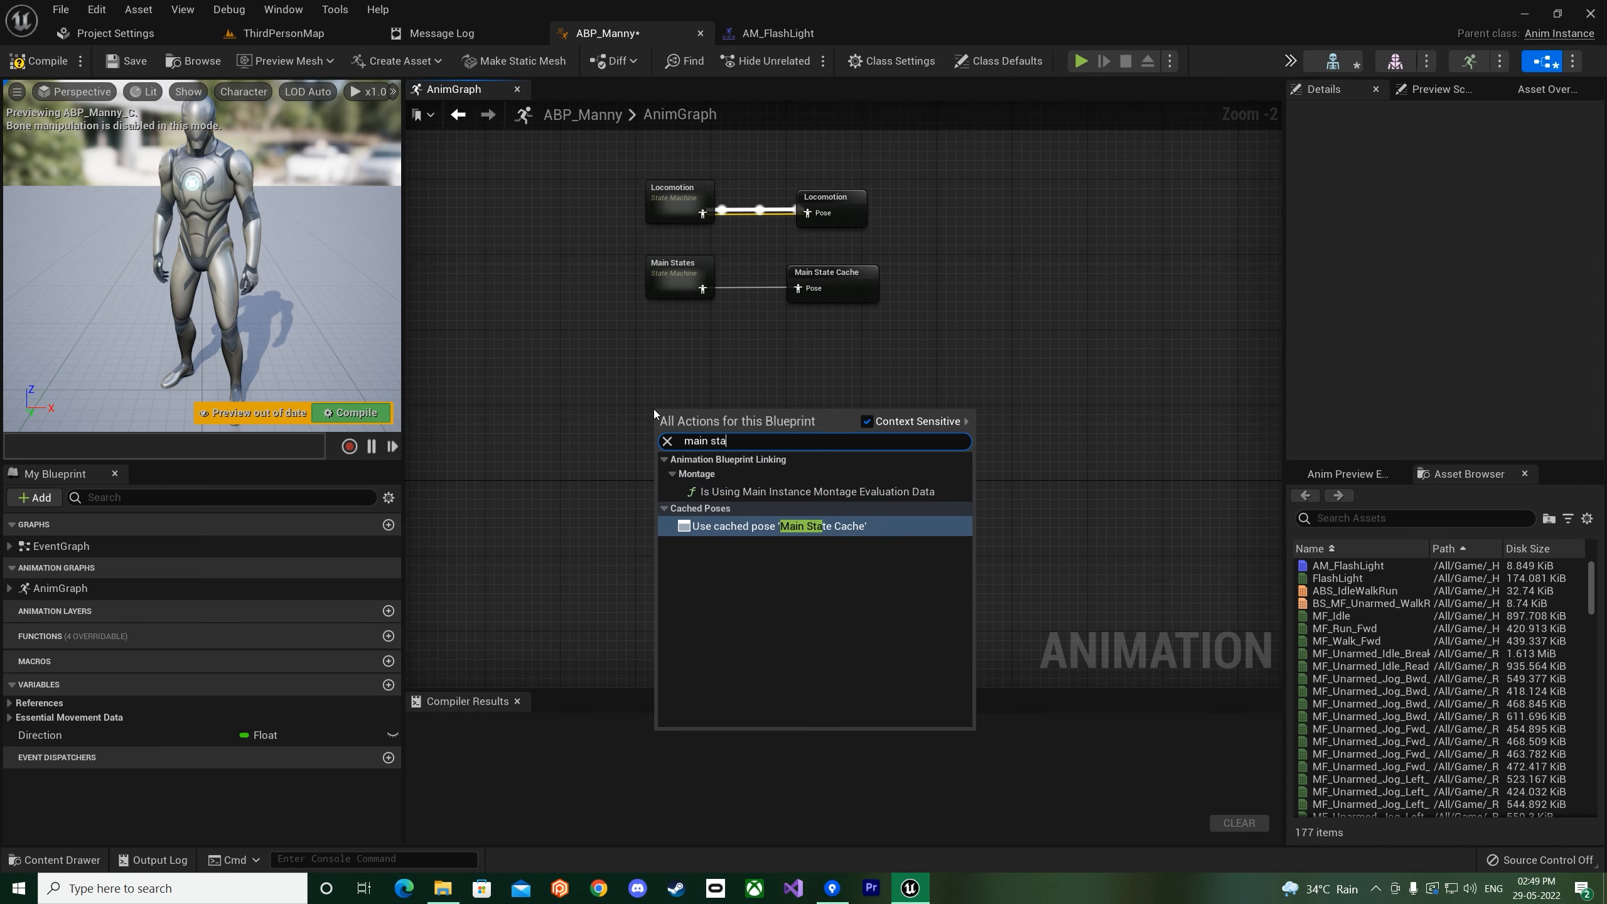
pyautogui.press('Return')
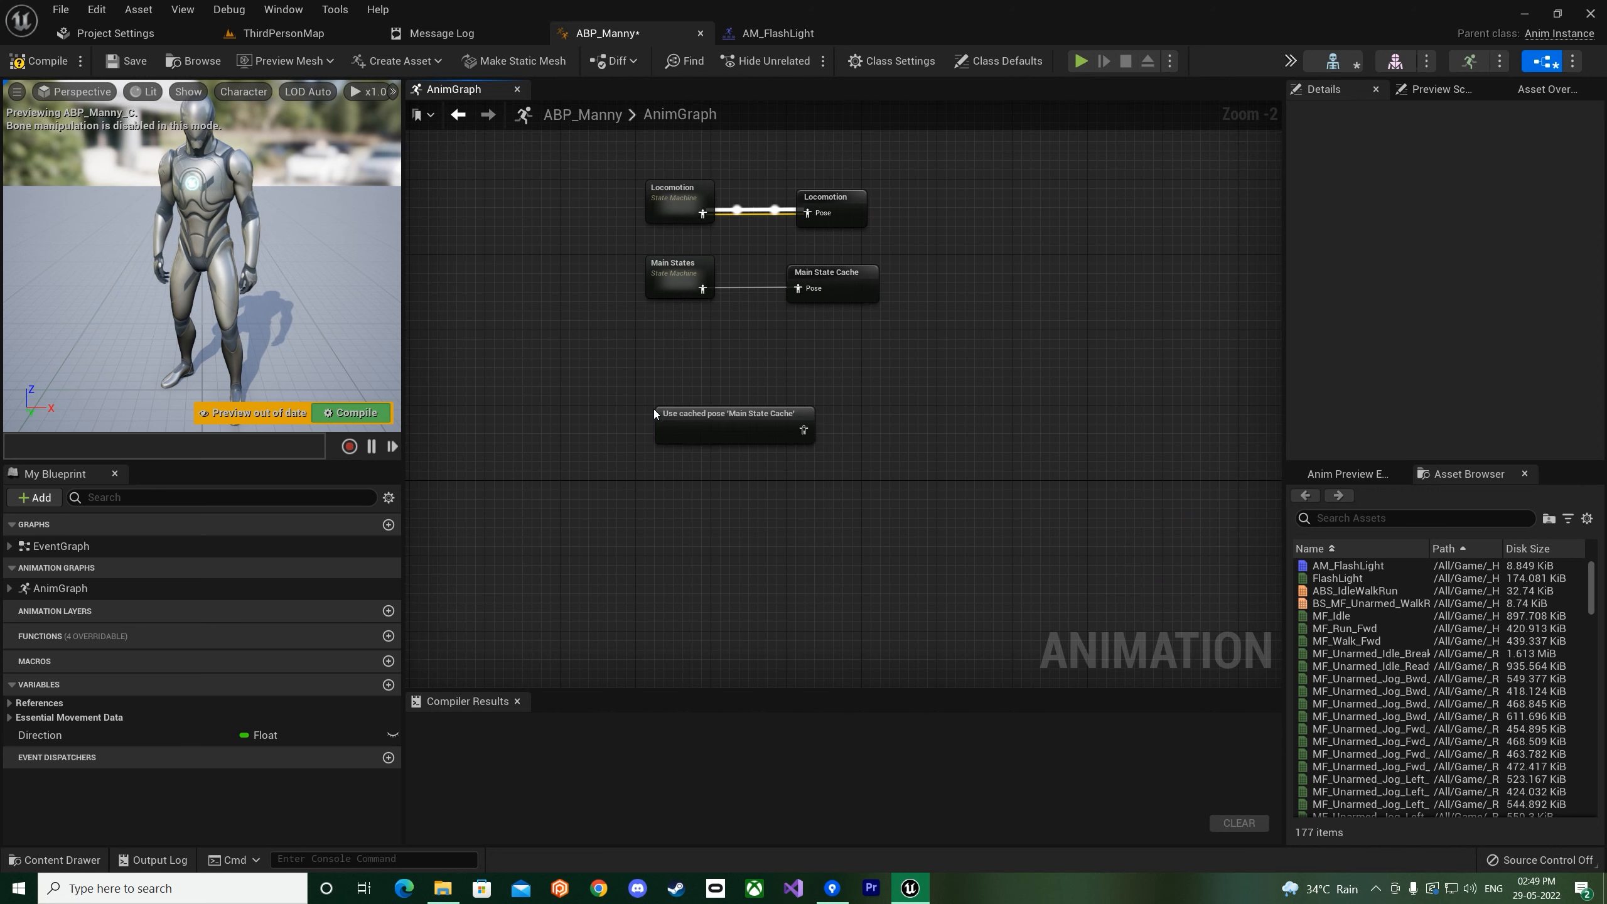
pyautogui.click(726, 429)
pyautogui.hotkey('ctrl', 'd')
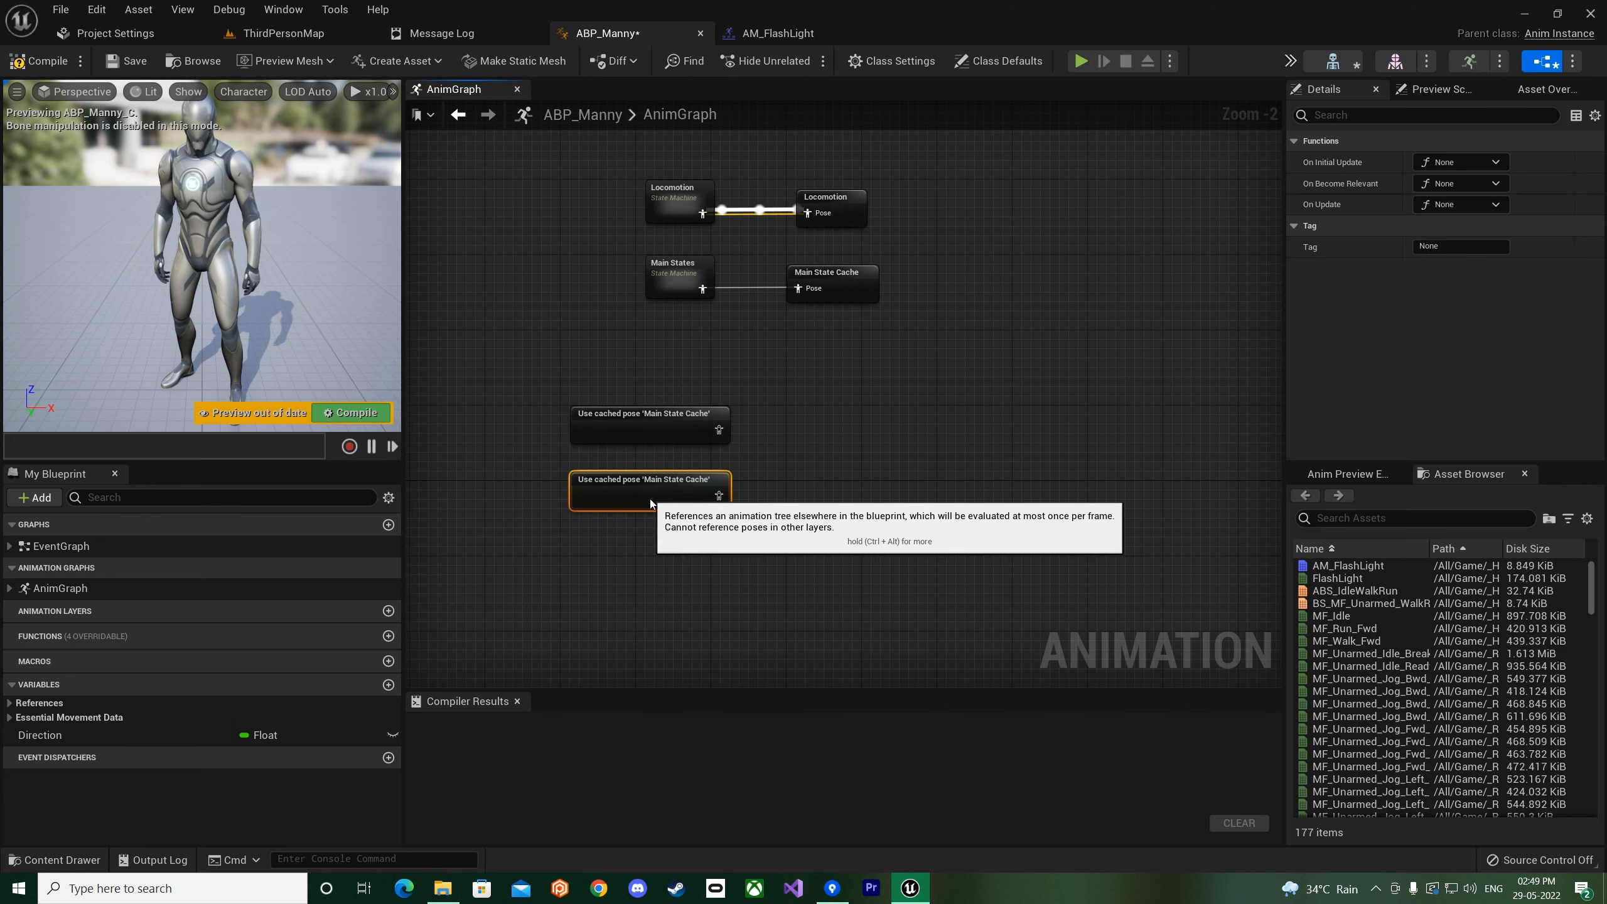
# - Add a Layered blend per bone node with the upper Main State Cache pose feeding its Base Pose
pyautogui.moveTo(766, 466); pyautogui.dragTo(761, 410, button='right')
pyautogui.scroll(2, 740, 389)
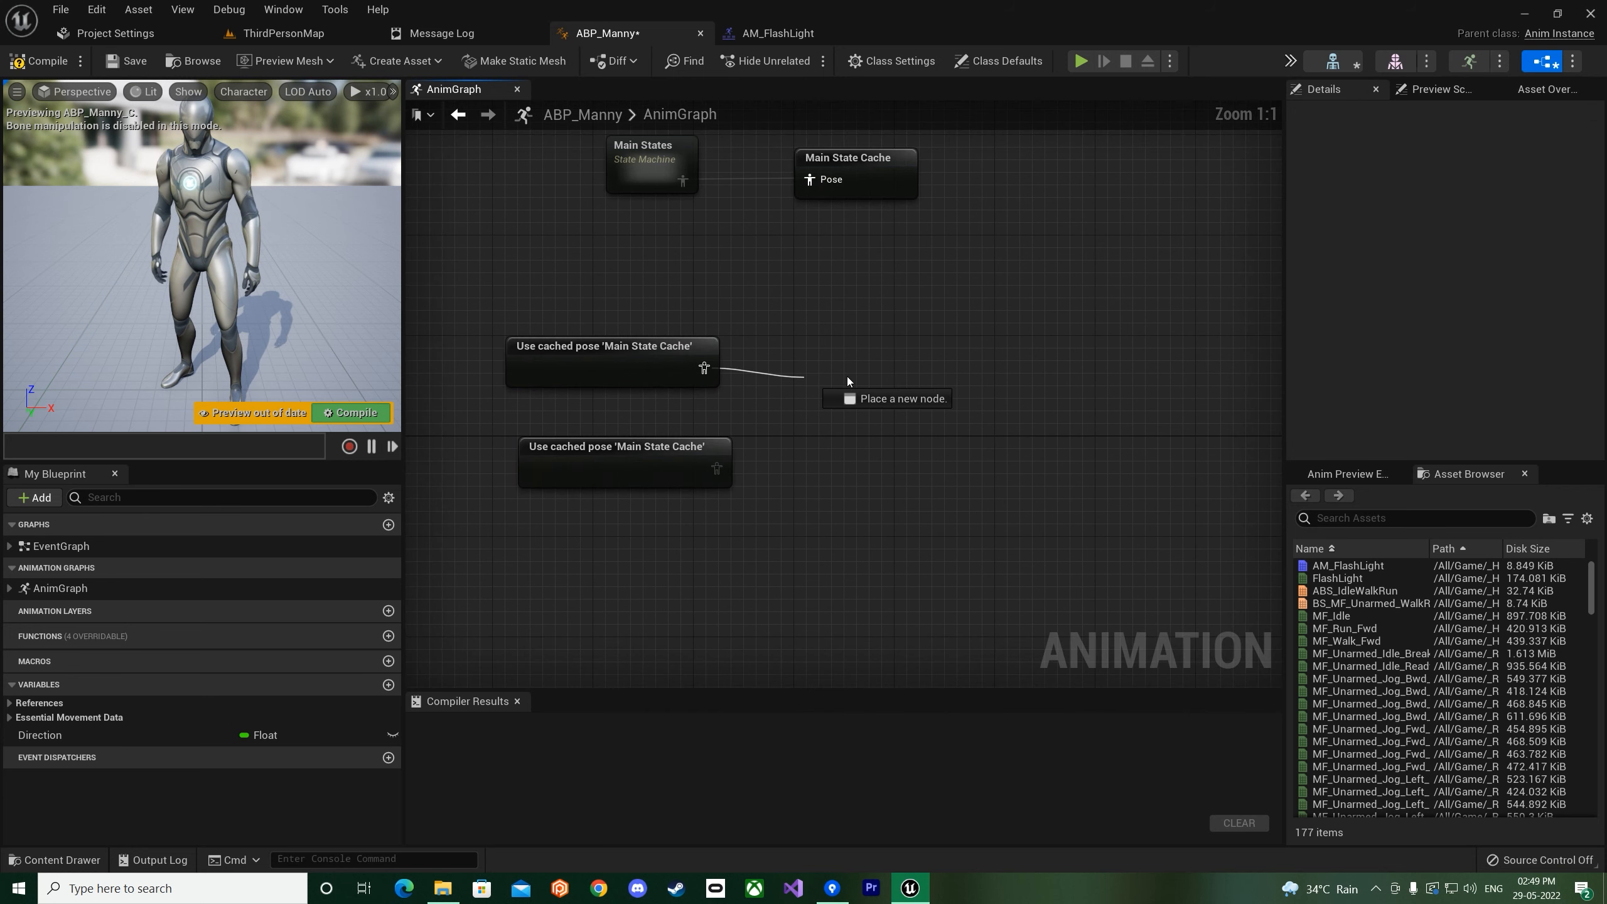
pyautogui.moveTo(838, 376); pyautogui.dragTo(851, 376)
pyautogui.write('layered')
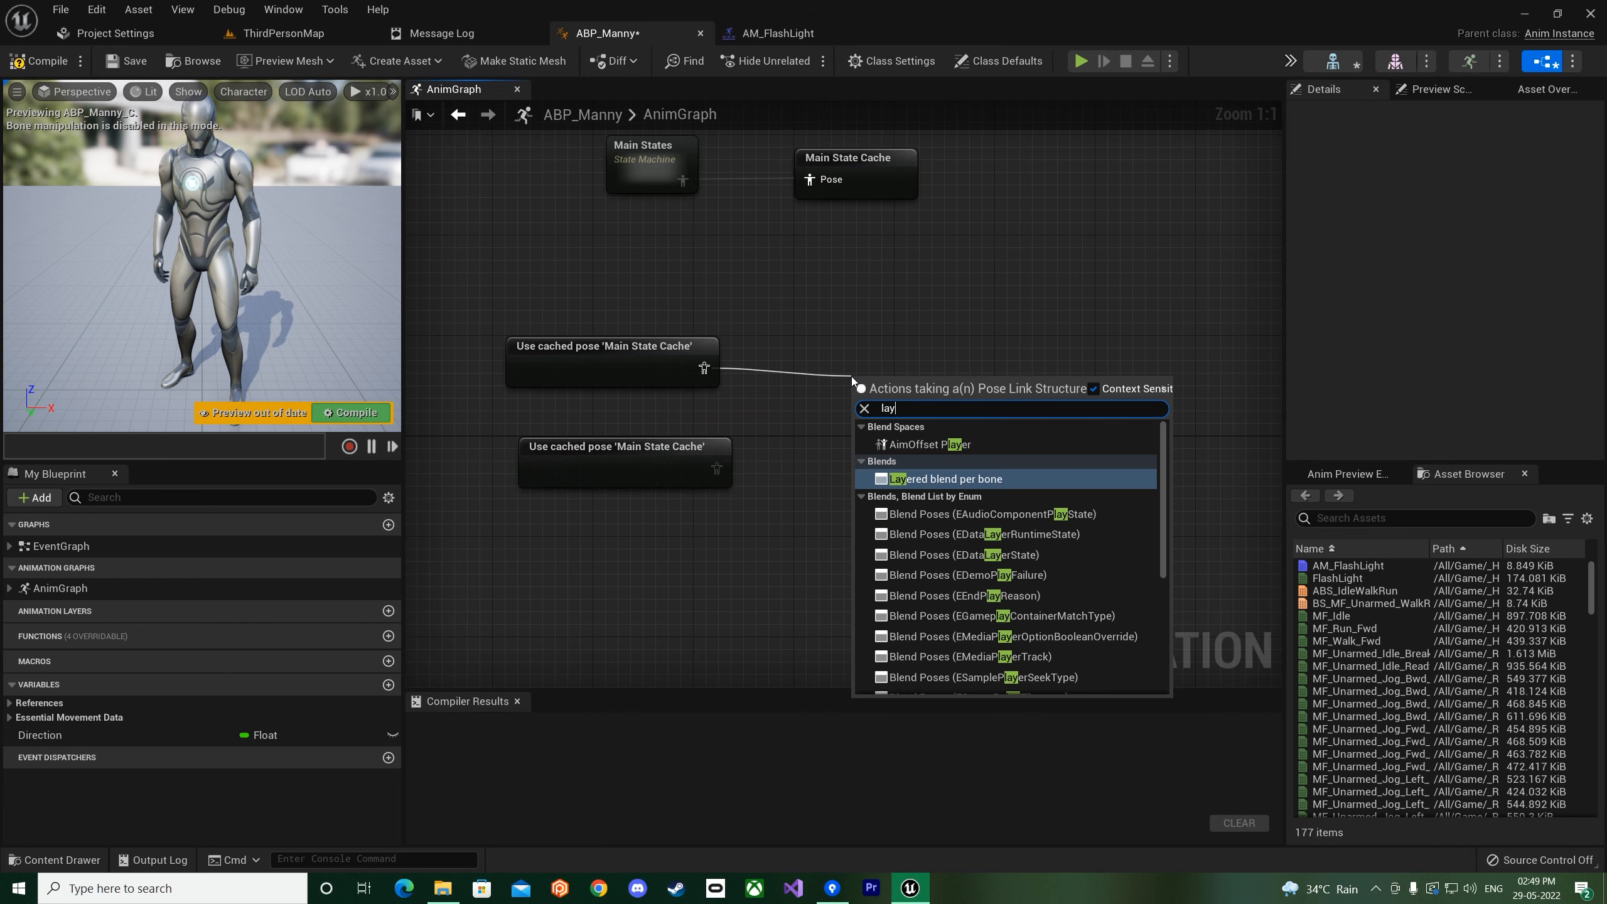
pyautogui.press('Return')
pyautogui.moveTo(974, 430); pyautogui.dragTo(987, 391)
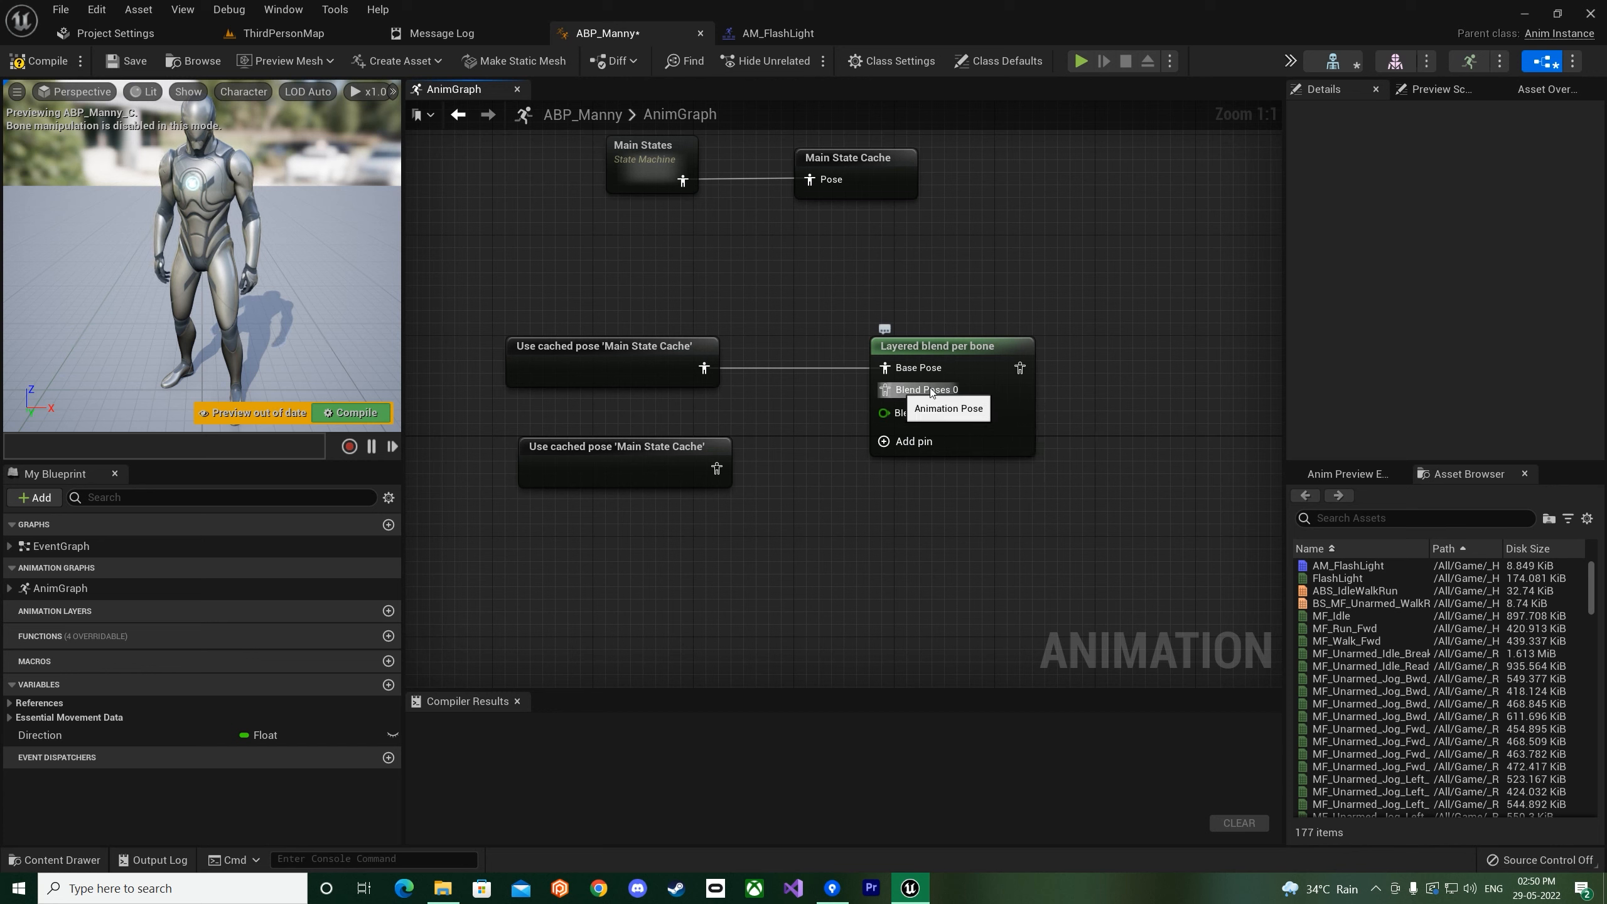
# - Line up the second cached pose node beneath the first and space the Layered blend per bone node further from them
pyautogui.moveTo(897, 394); pyautogui.dragTo(753, 507)
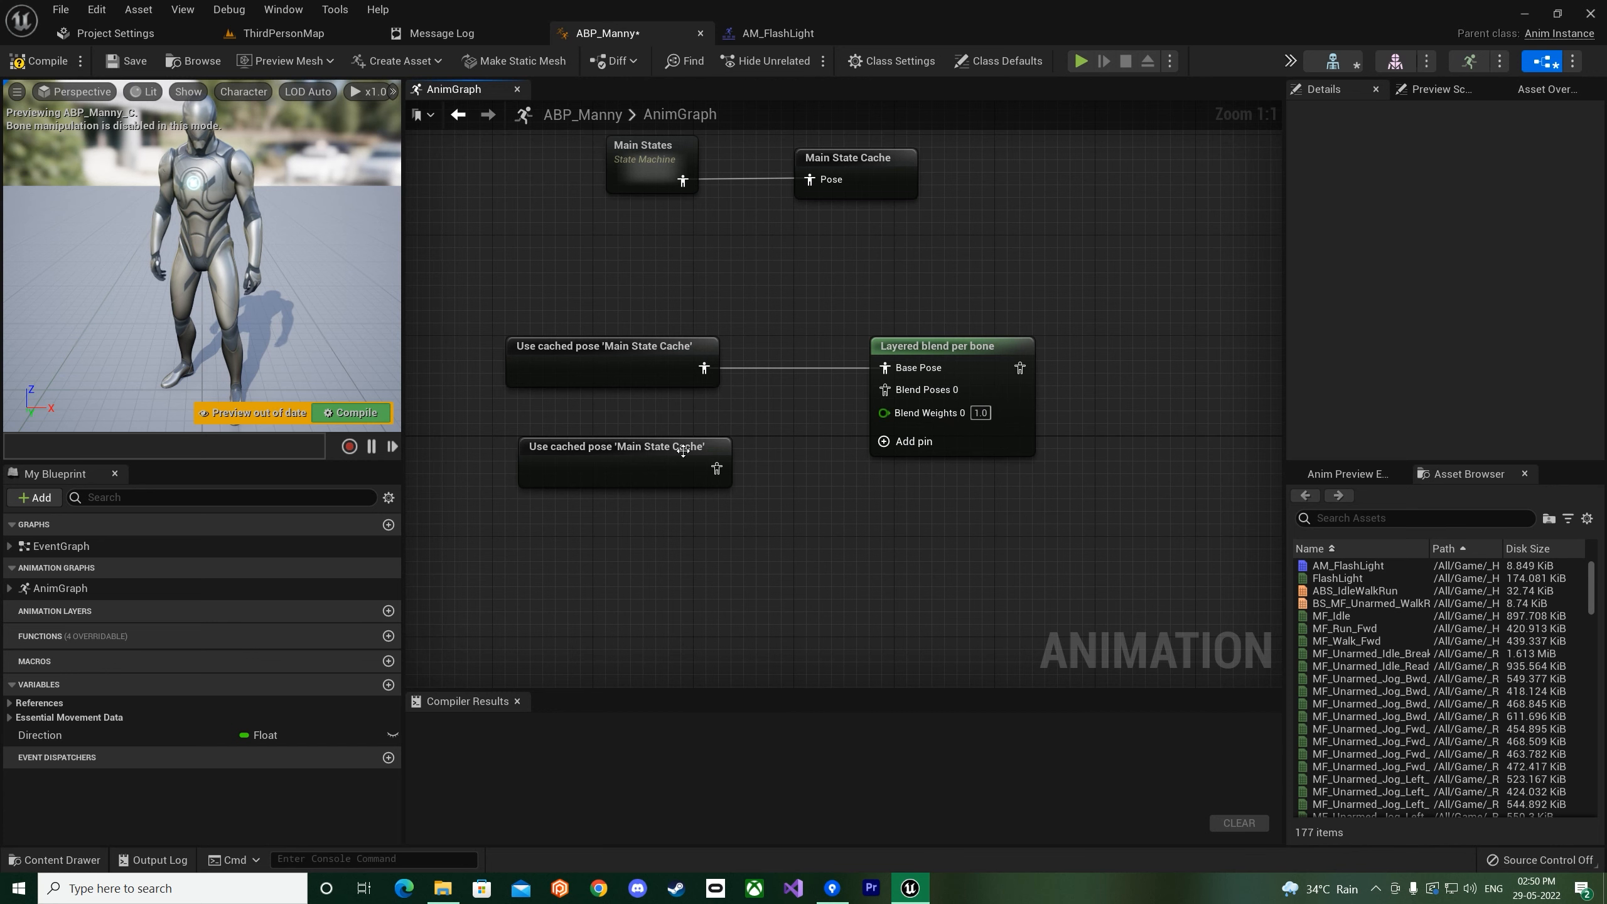
pyautogui.moveTo(683, 443); pyautogui.dragTo(658, 456)
pyautogui.moveTo(962, 353); pyautogui.dragTo(1010, 352)
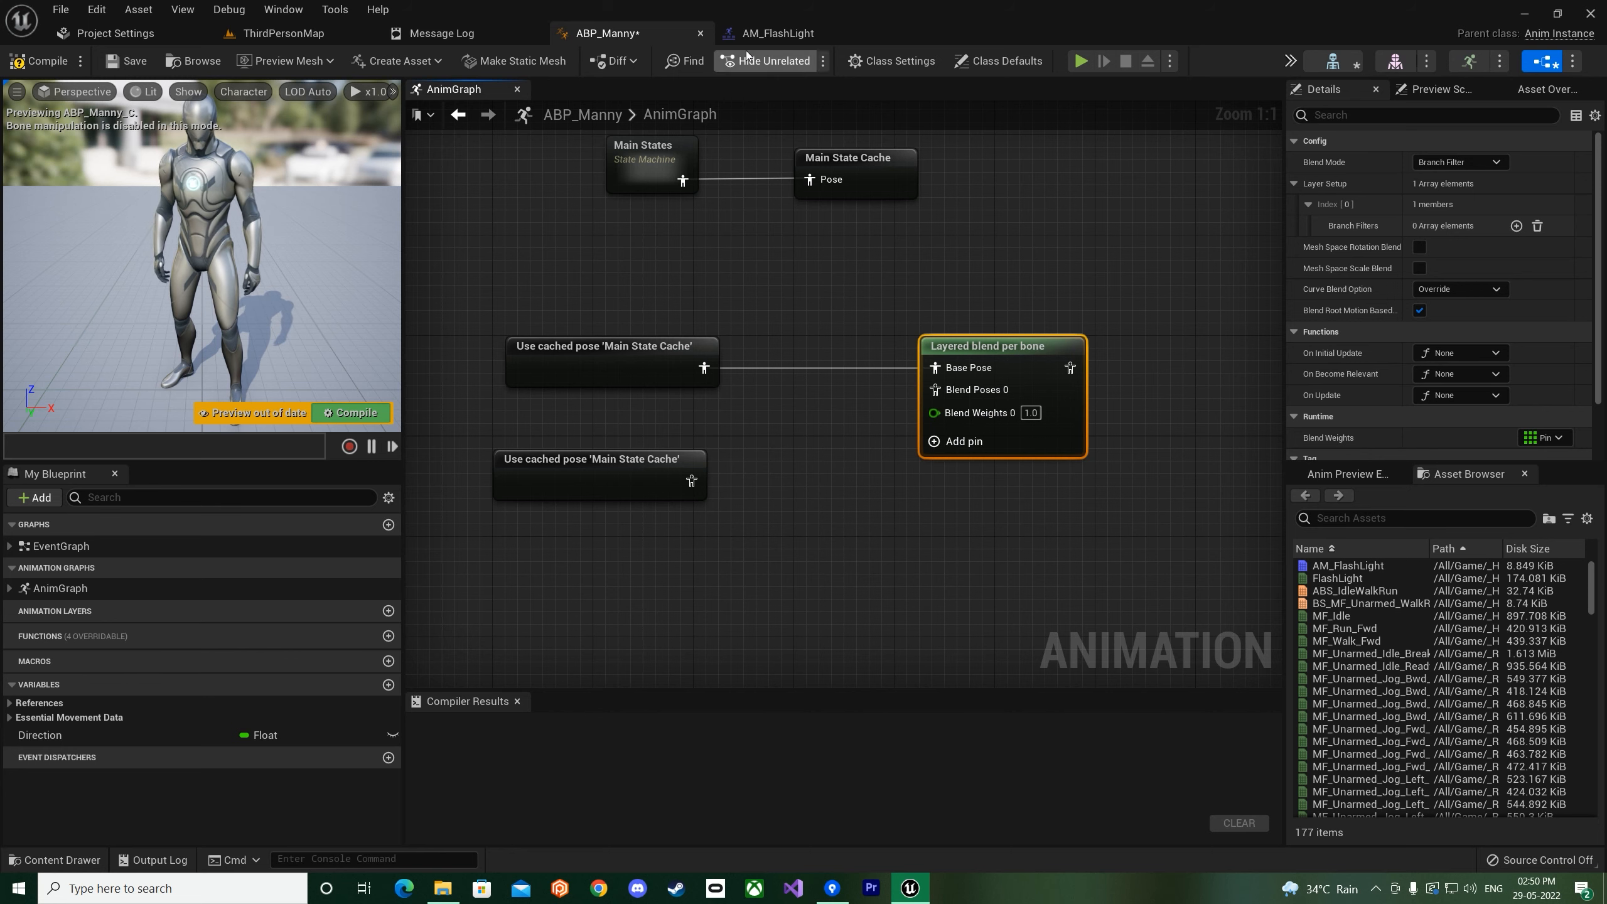
# - Examine the character's flashlight pose in the AM_FlashLight montage preview from several angles
pyautogui.click(778, 32)
pyautogui.moveTo(810, 305)
pyautogui.mouseDown(button='right')
pyautogui.moveTo(886, 266)
pyautogui.moveTo(898, 228)
pyautogui.moveTo(810, 305)
pyautogui.mouseUp(button='right')
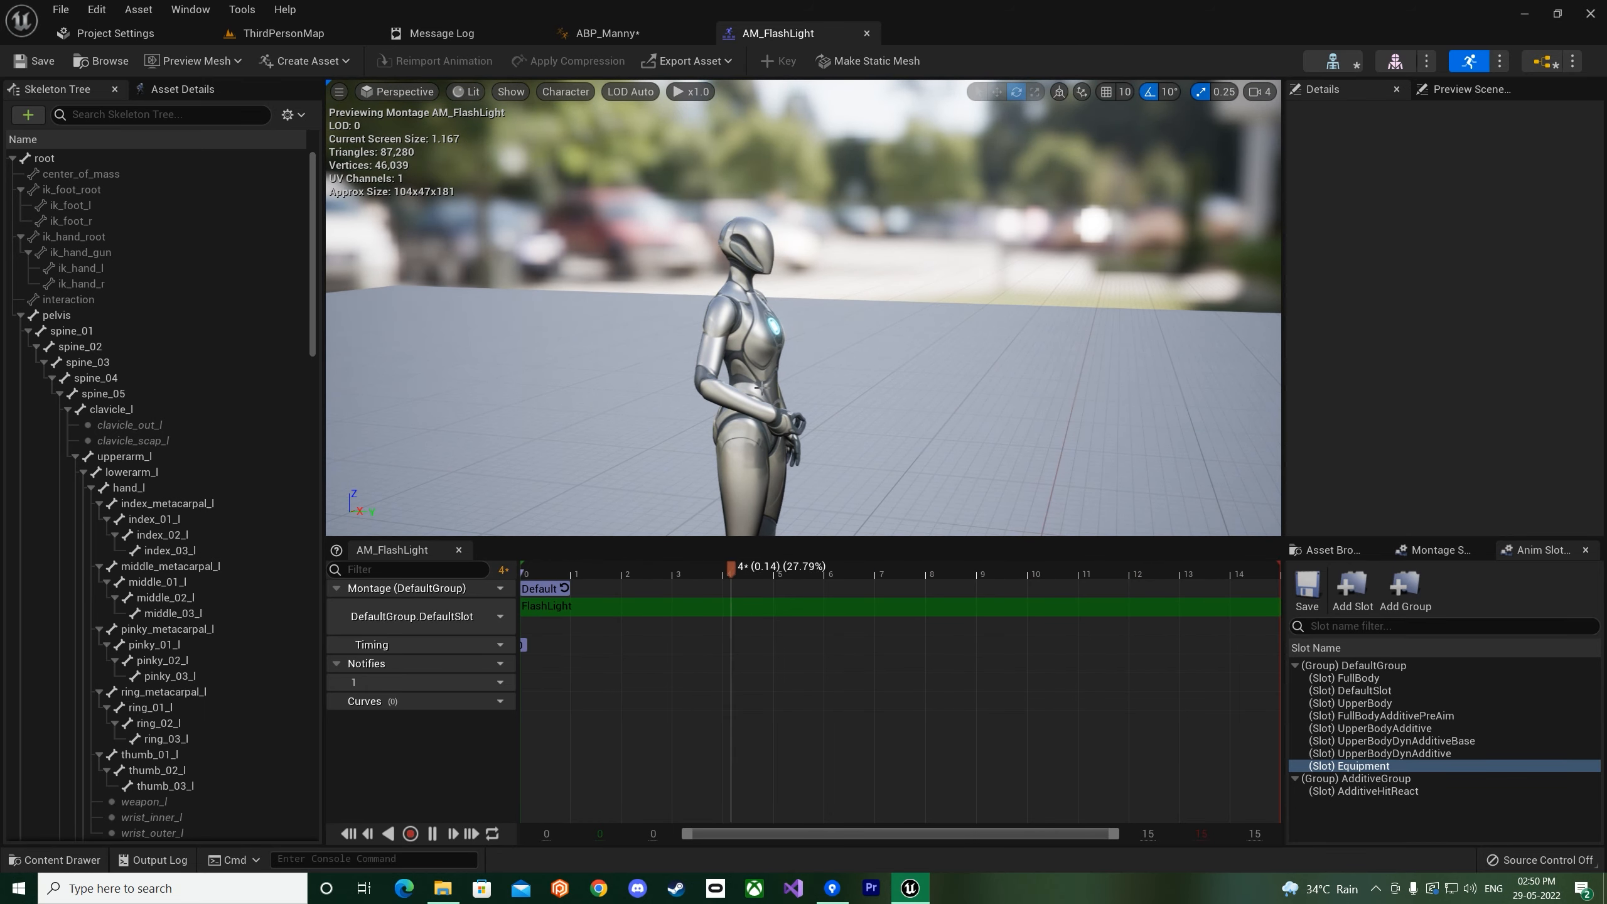
pyautogui.keyDown('alt'); pyautogui.moveTo(761, 387); pyautogui.dragTo(711, 246); pyautogui.keyUp('alt')
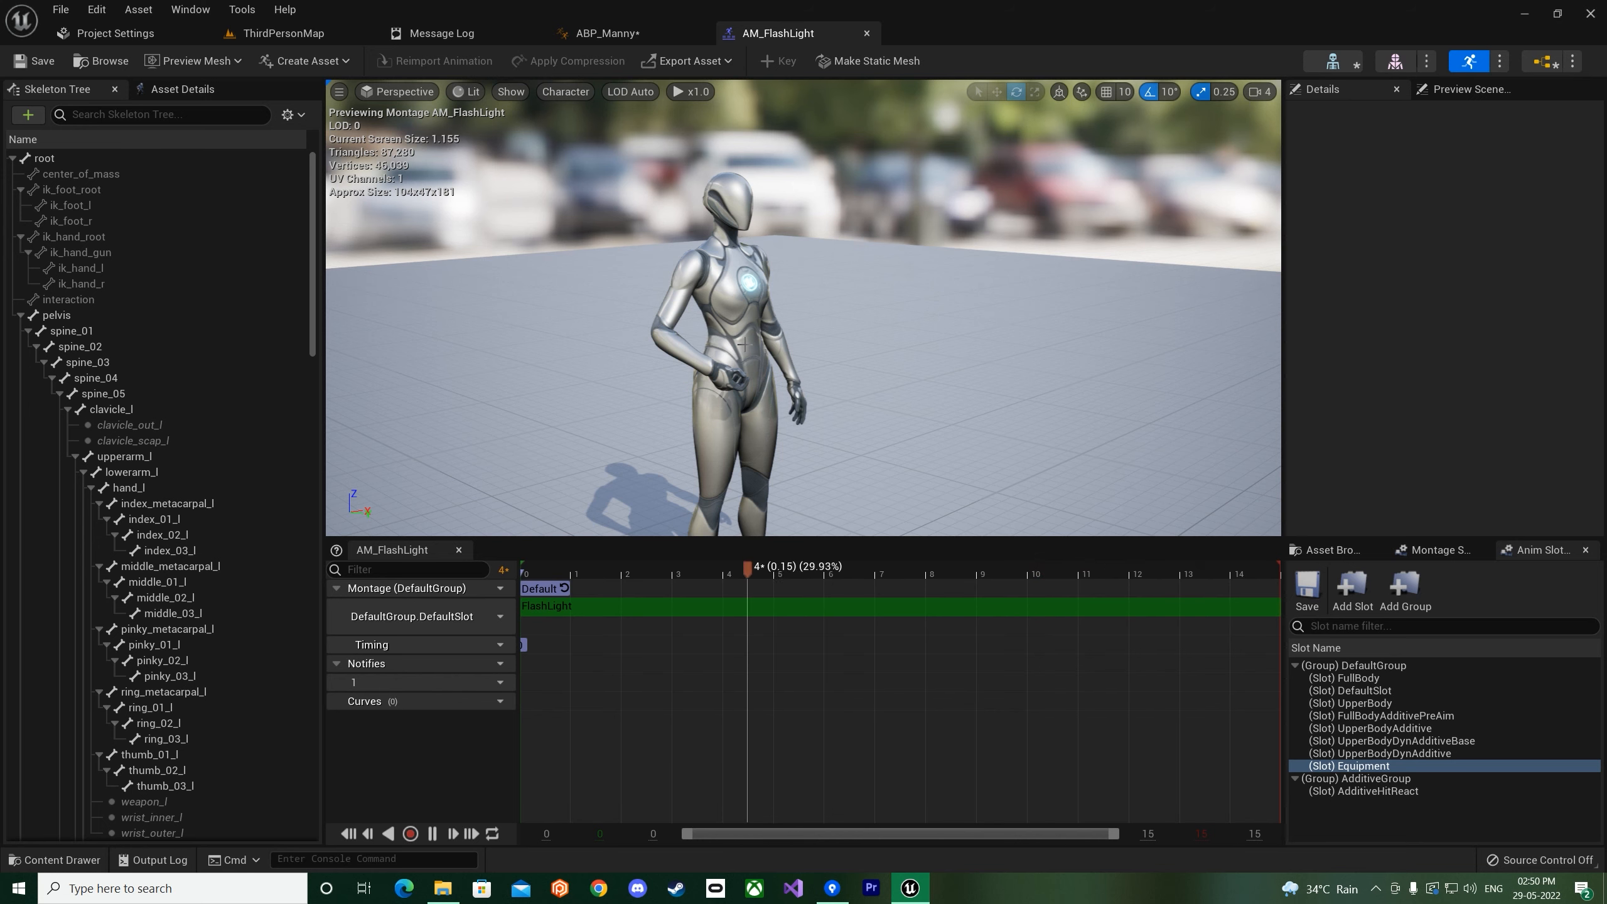
# - In ABP_Manny, add a montage Slot node fed by the lower Main State Cache pose and align it beside that node
pyautogui.click(653, 40)
pyautogui.scroll(-3, 729, 477)
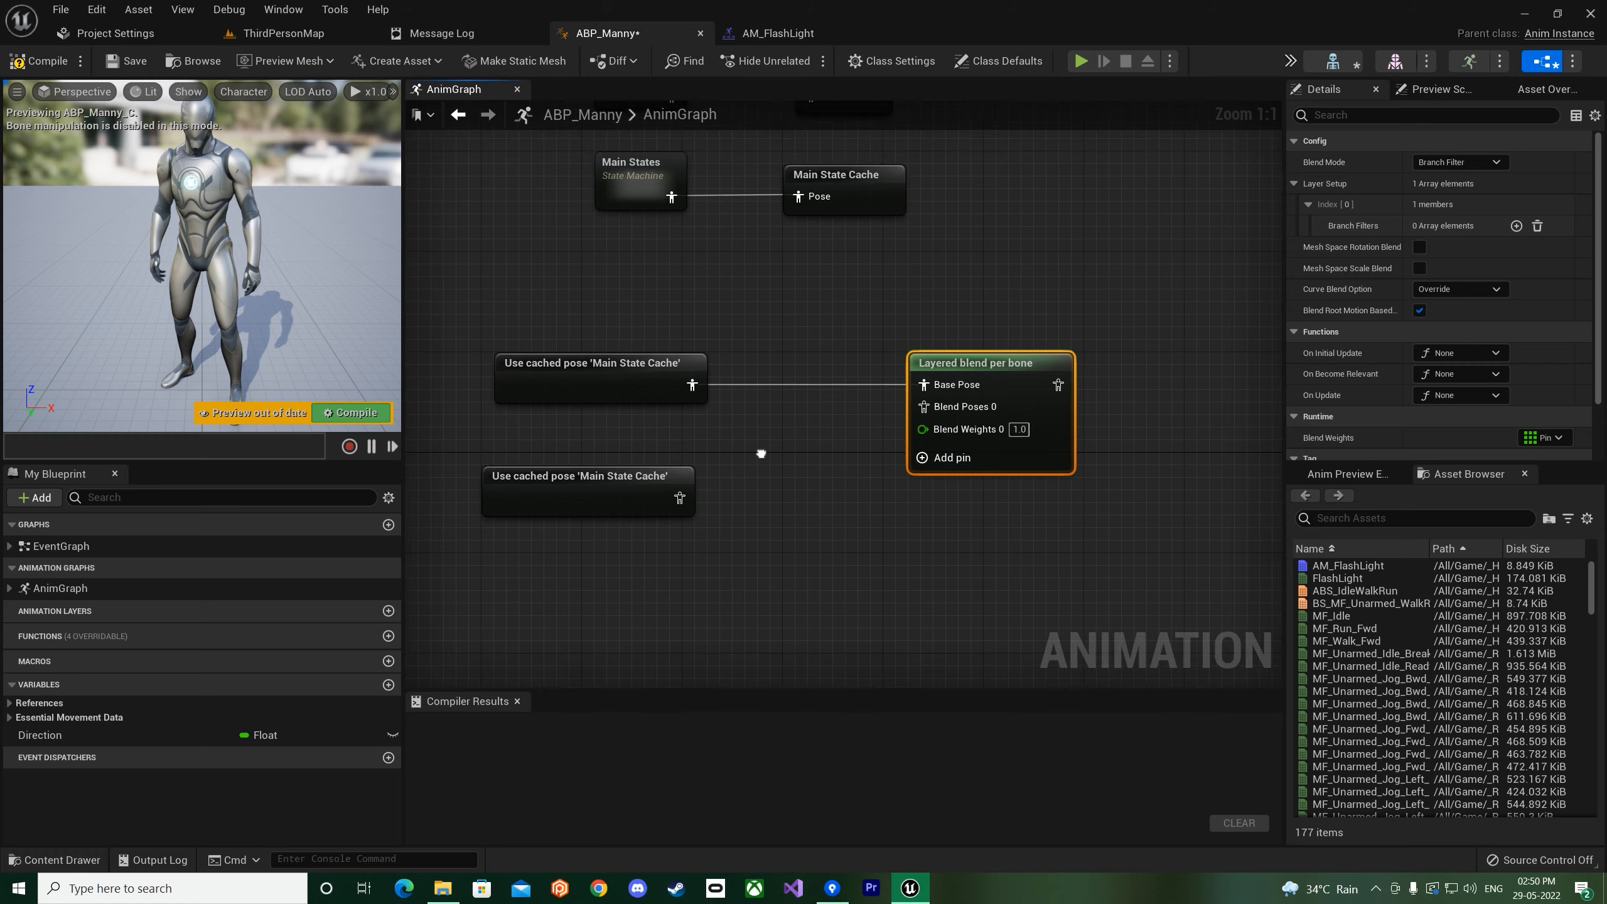
pyautogui.moveTo(725, 515); pyautogui.dragTo(777, 430, button='right')
pyautogui.click(666, 419)
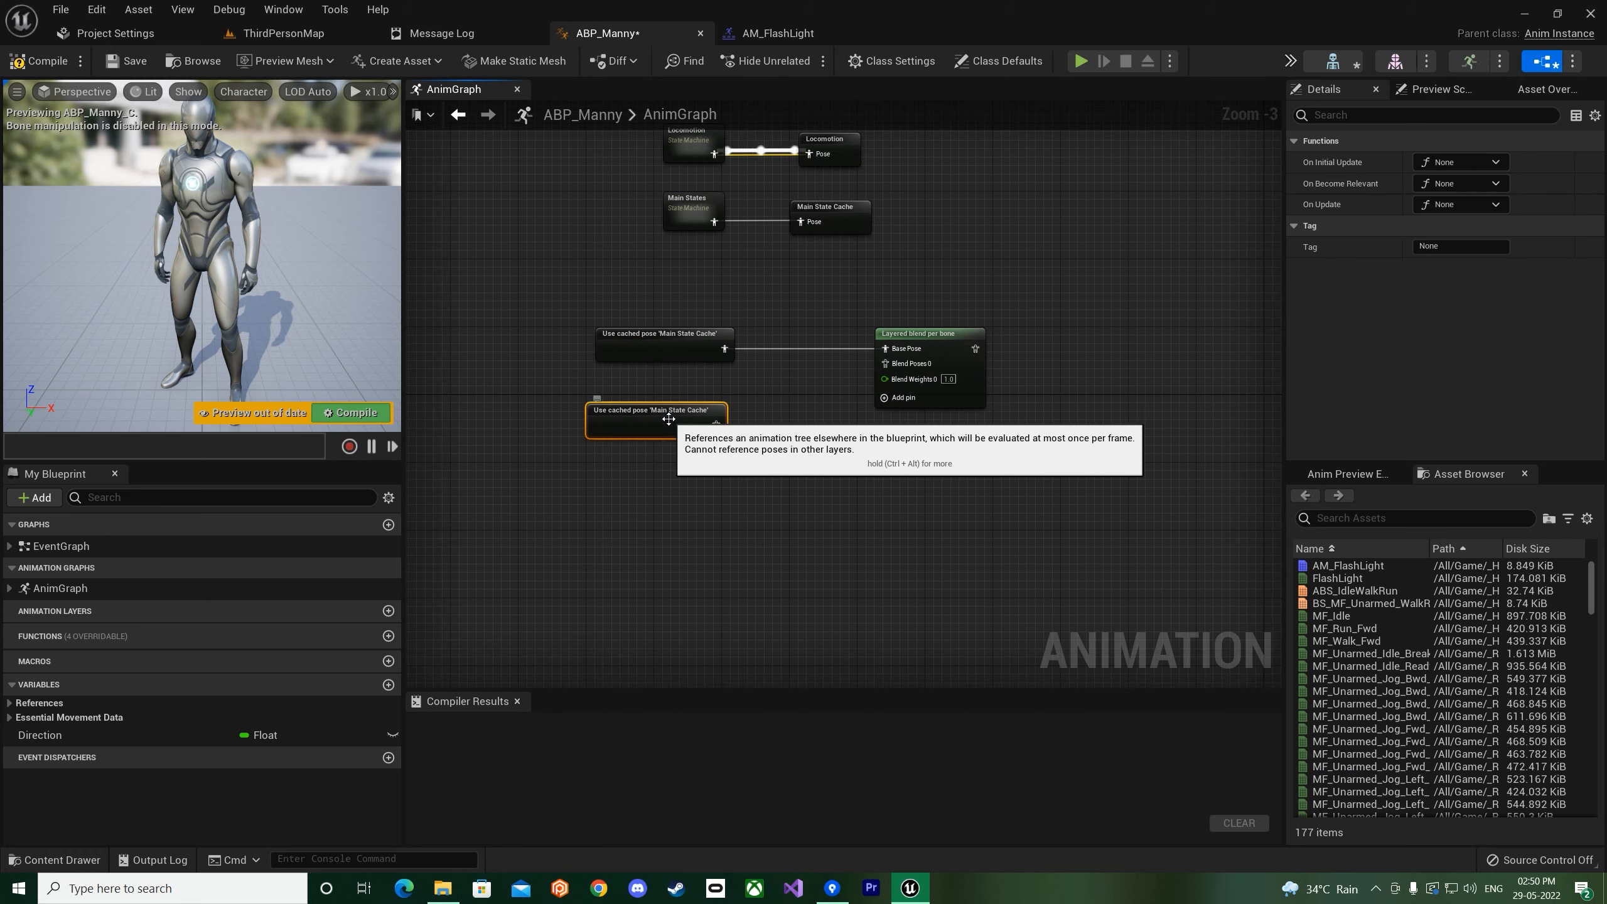
pyautogui.click(659, 336)
pyautogui.click(656, 415)
pyautogui.scroll(3, 758, 419)
pyautogui.moveTo(700, 429); pyautogui.dragTo(786, 417)
pyautogui.write('slot')
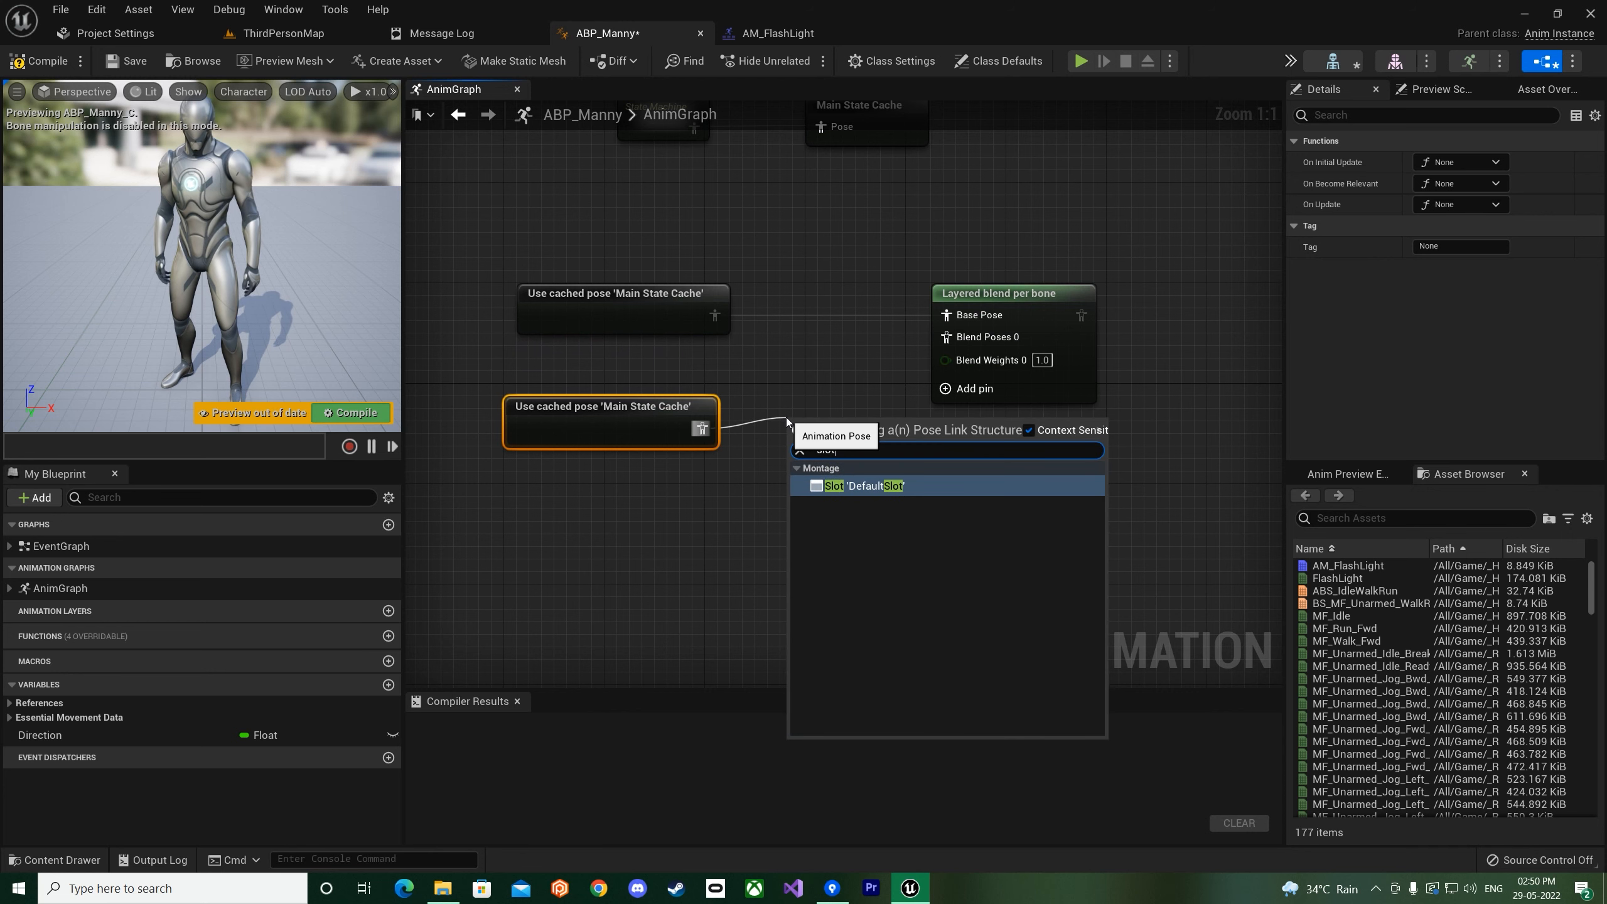
pyautogui.press('Return')
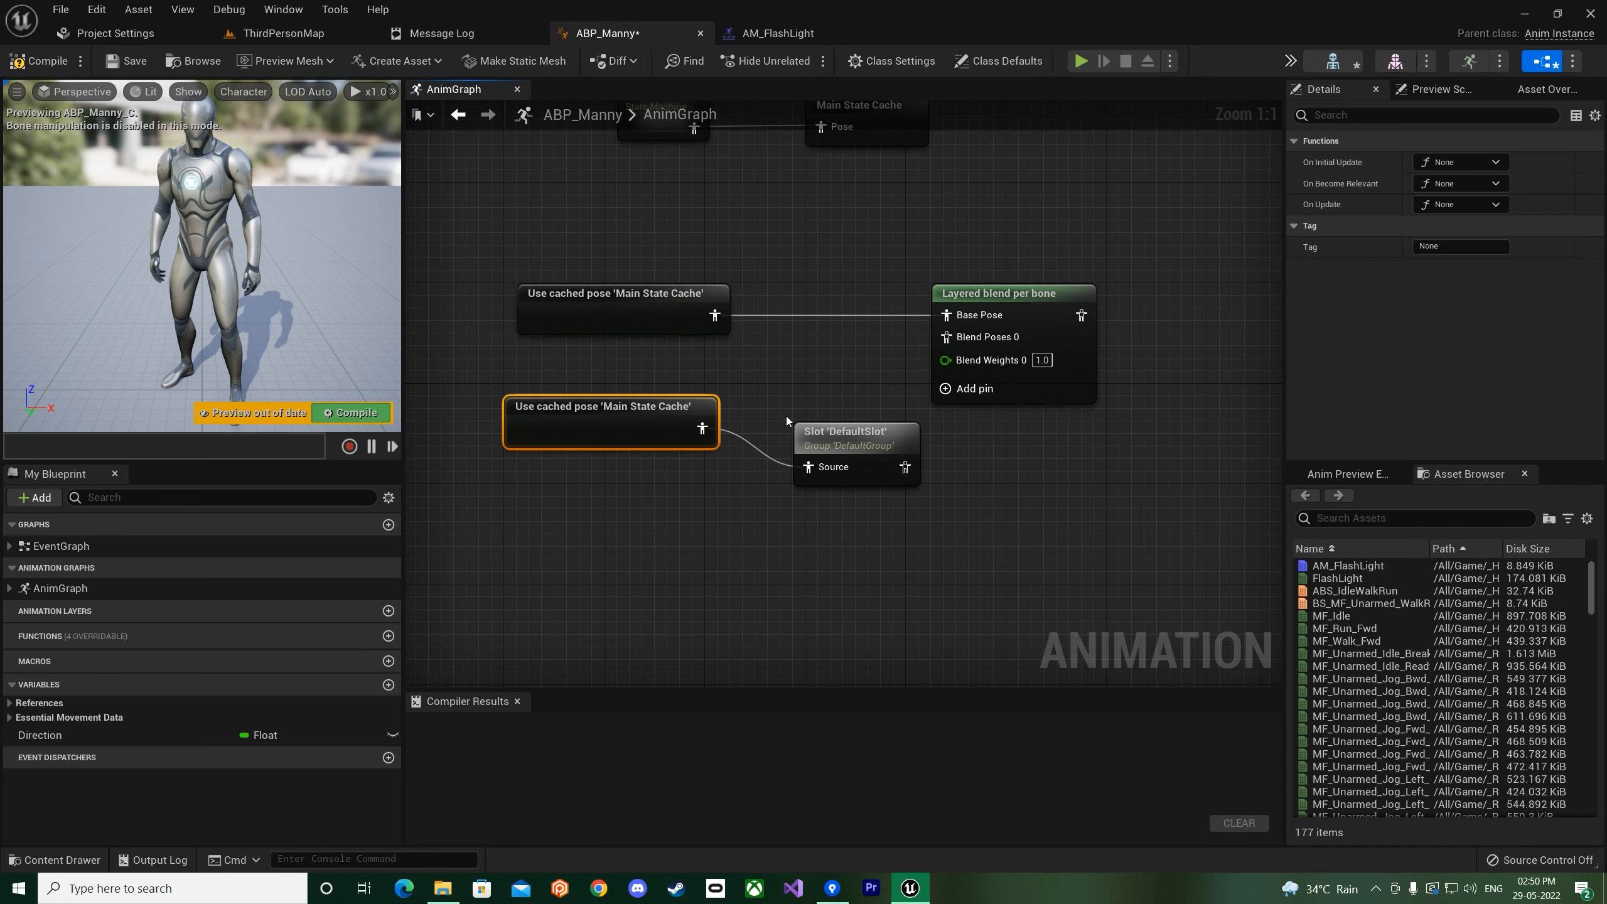
pyautogui.moveTo(861, 437); pyautogui.dragTo(835, 399)
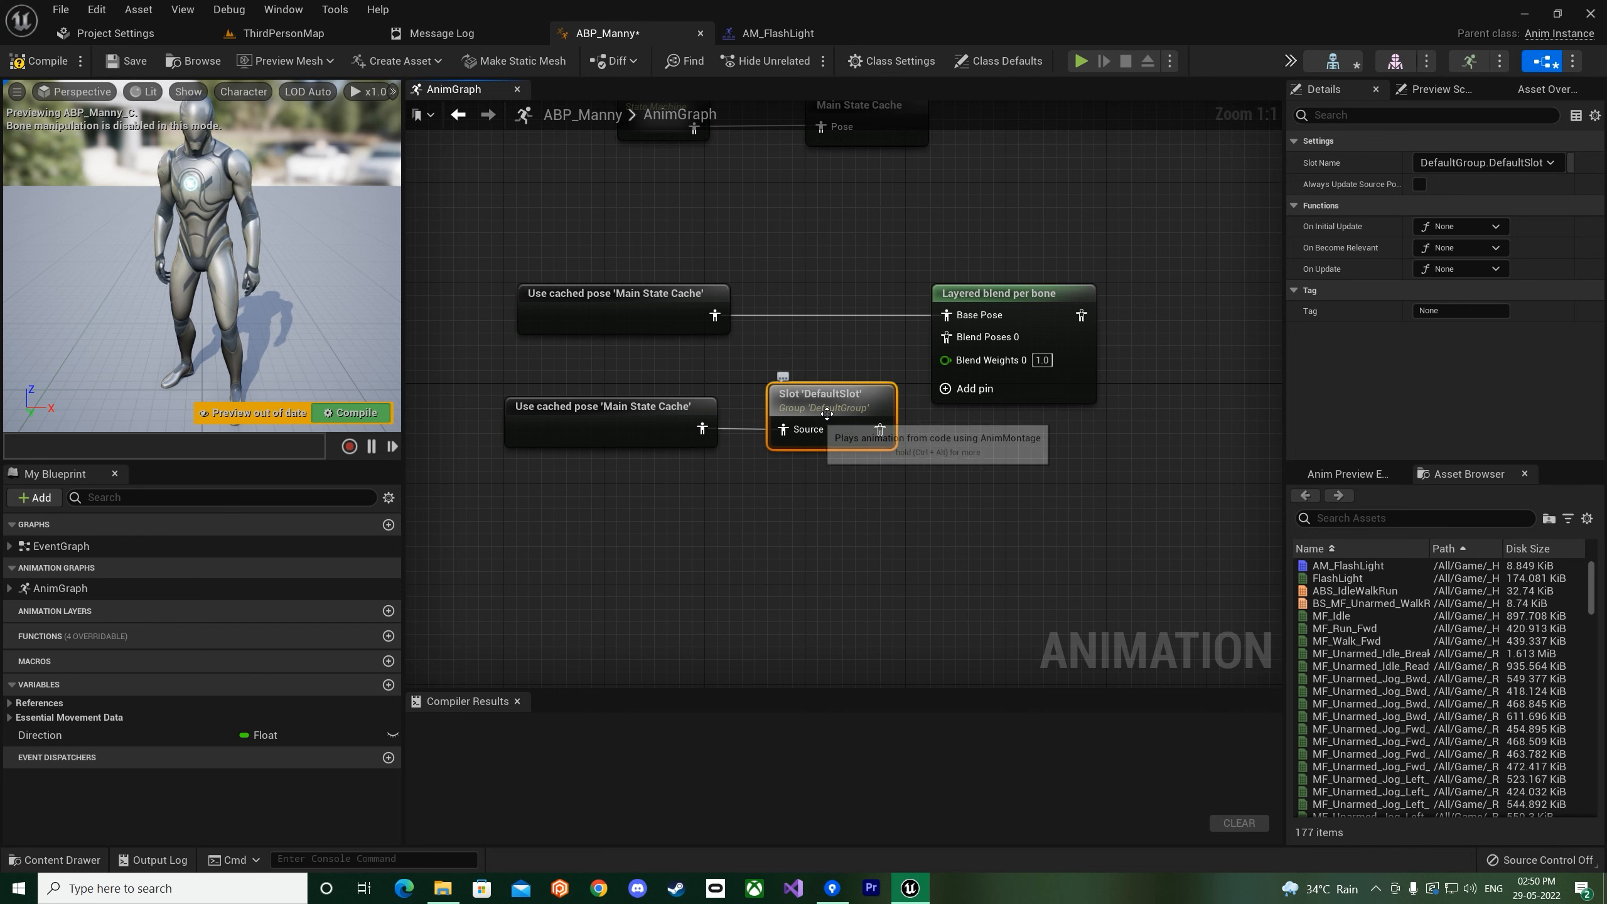
# - Set the new slot node to DefaultGroup.Equipment and connect its output to Blend Poses 0 of the Layered blend per bone
pyautogui.click(1487, 163)
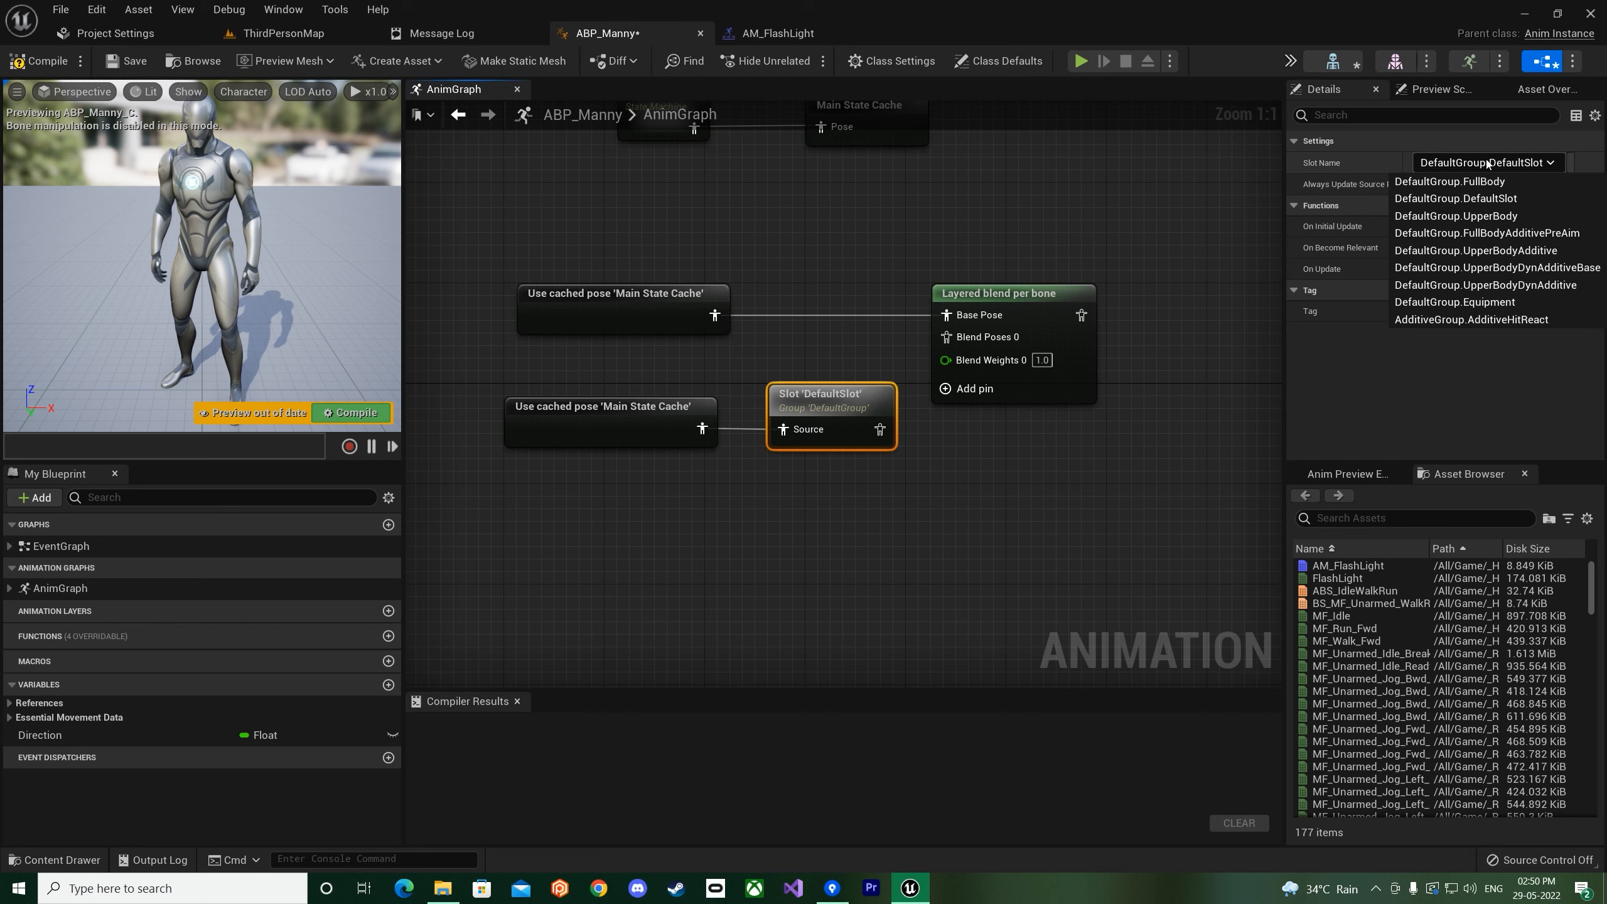
pyautogui.click(1459, 303)
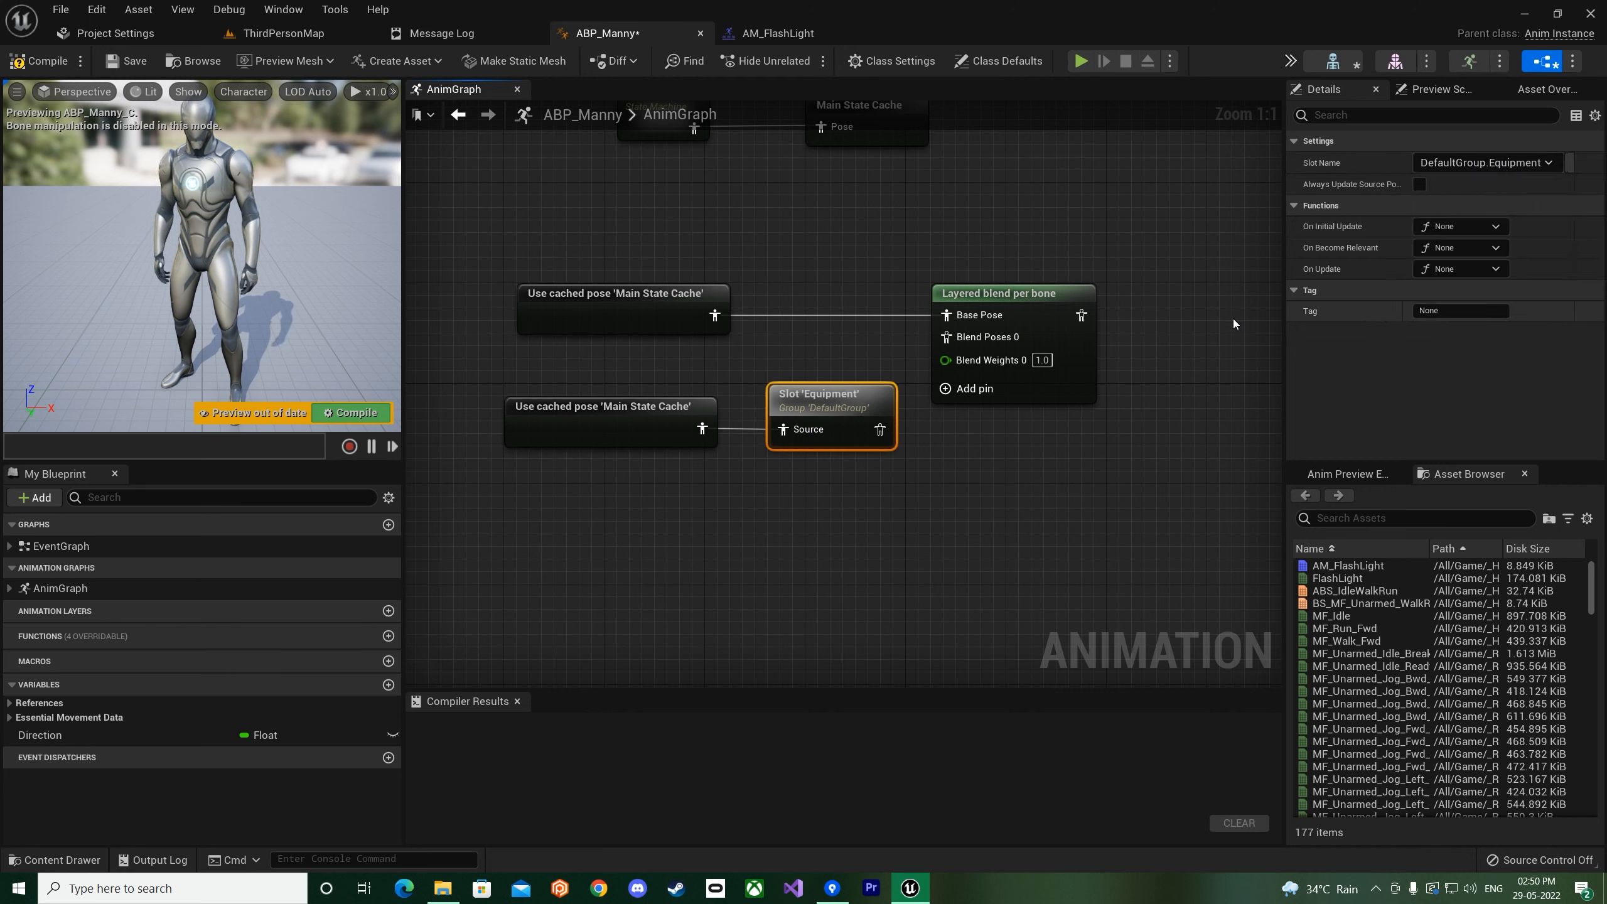
pyautogui.moveTo(878, 435); pyautogui.dragTo(962, 342)
pyautogui.moveTo(1097, 457); pyautogui.dragTo(972, 463, button='right')
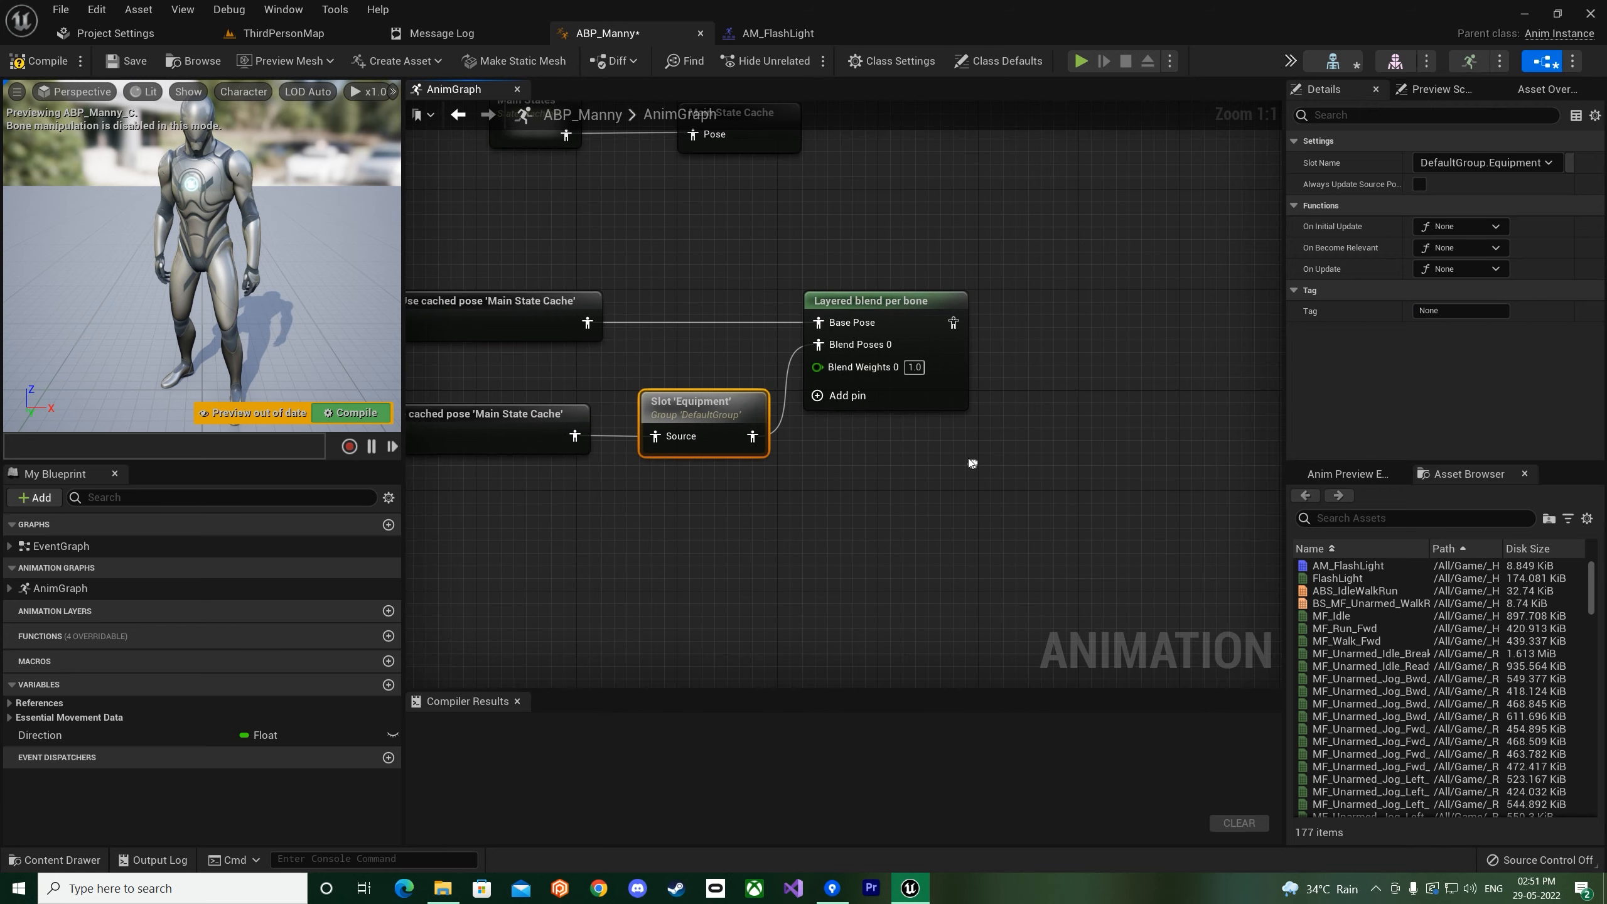
# - Add a save cached pose node fed by the Layered blend per bone output and align it with that node
pyautogui.click(902, 307)
pyautogui.click(984, 327)
pyautogui.moveTo(954, 322); pyautogui.dragTo(1125, 322)
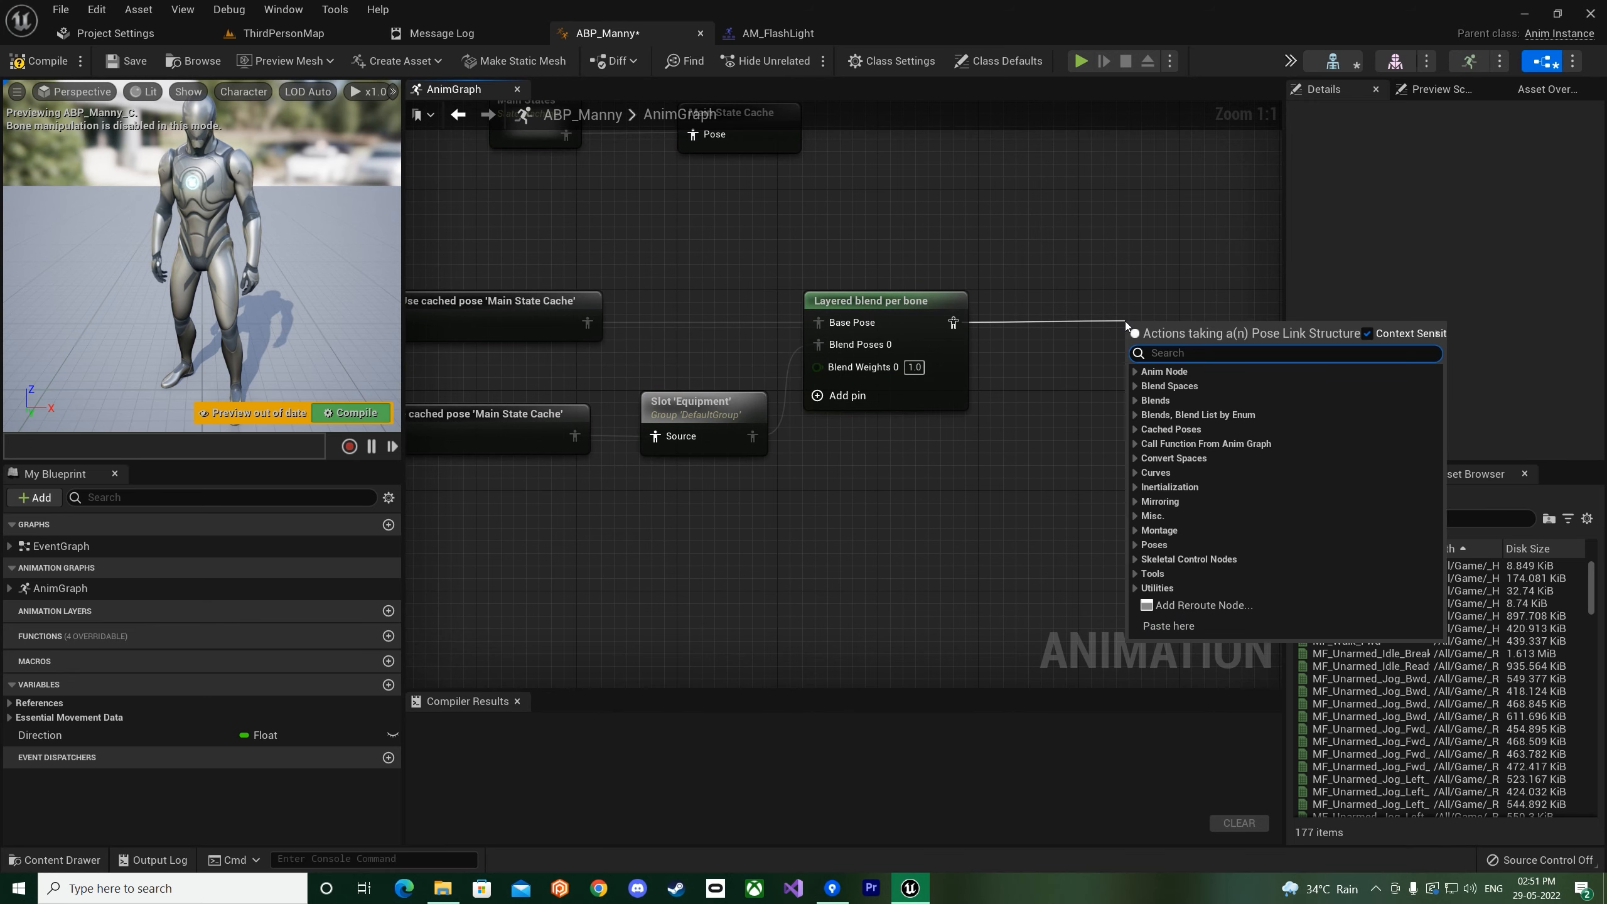
pyautogui.write('cahc')
pyautogui.press('BackSpace')
pyautogui.press('BackSpace')
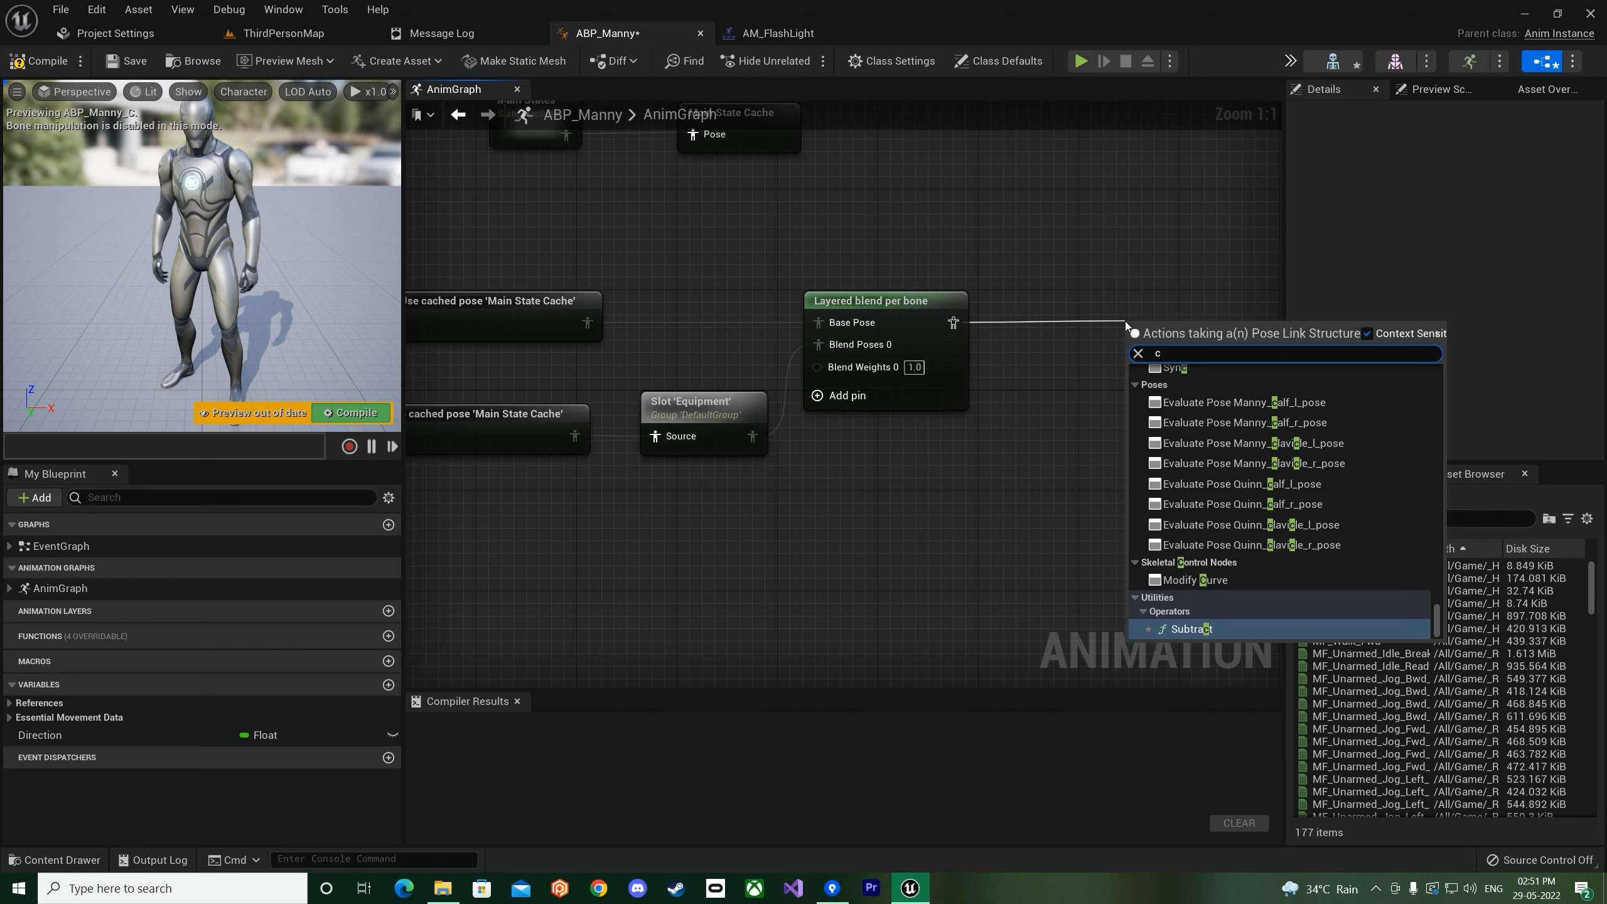
pyautogui.write('che')
pyautogui.press('Return')
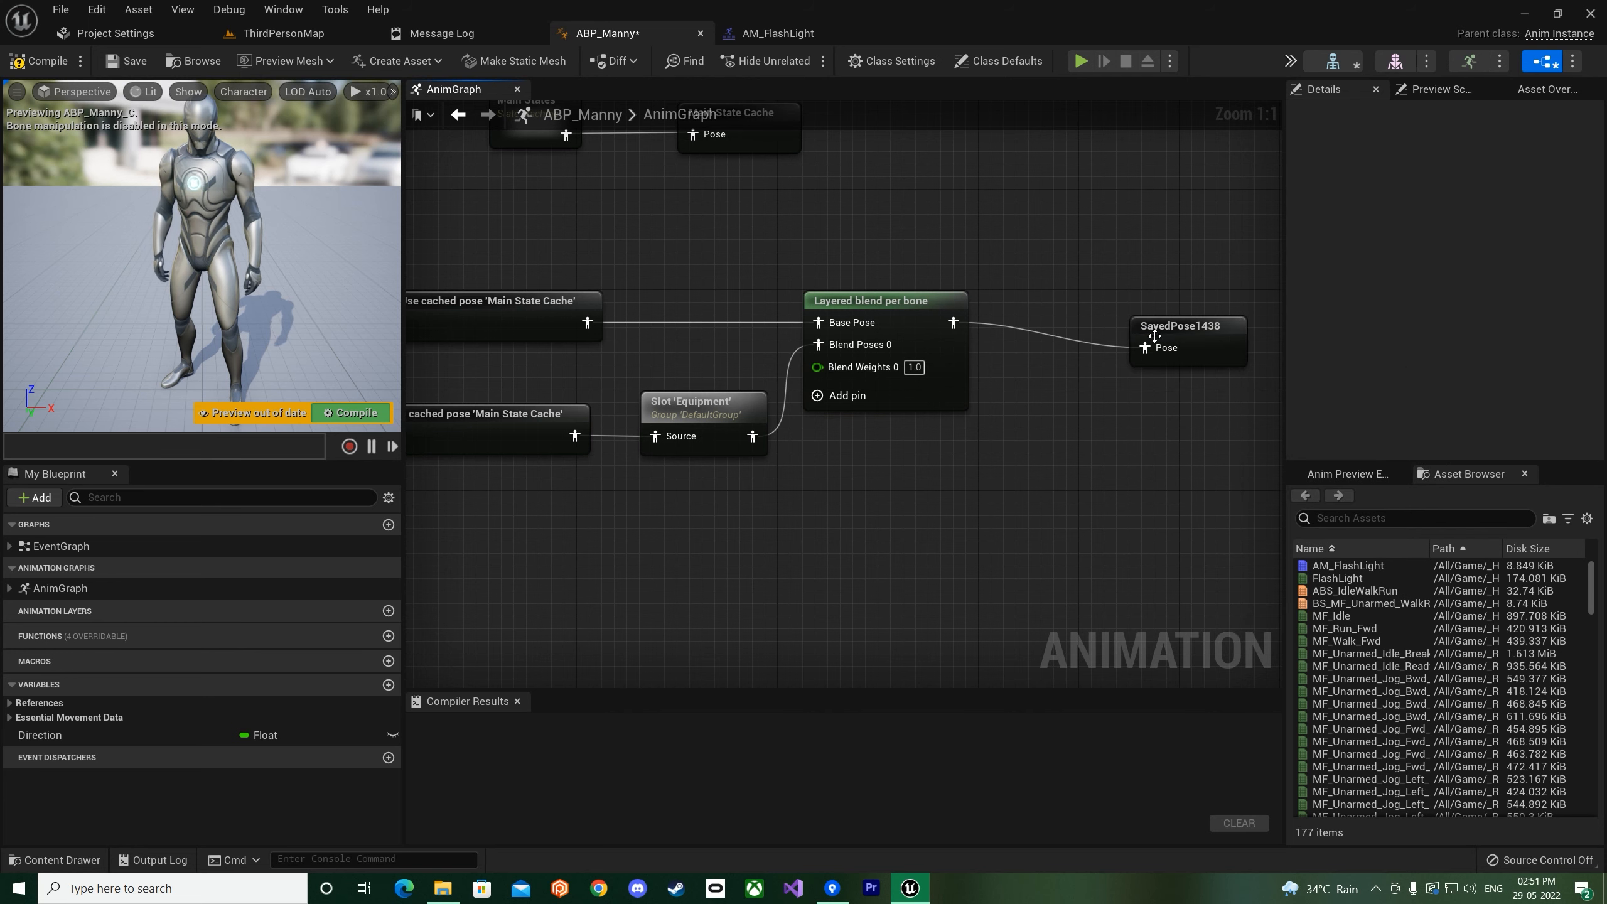
pyautogui.moveTo(1171, 333); pyautogui.dragTo(1171, 308)
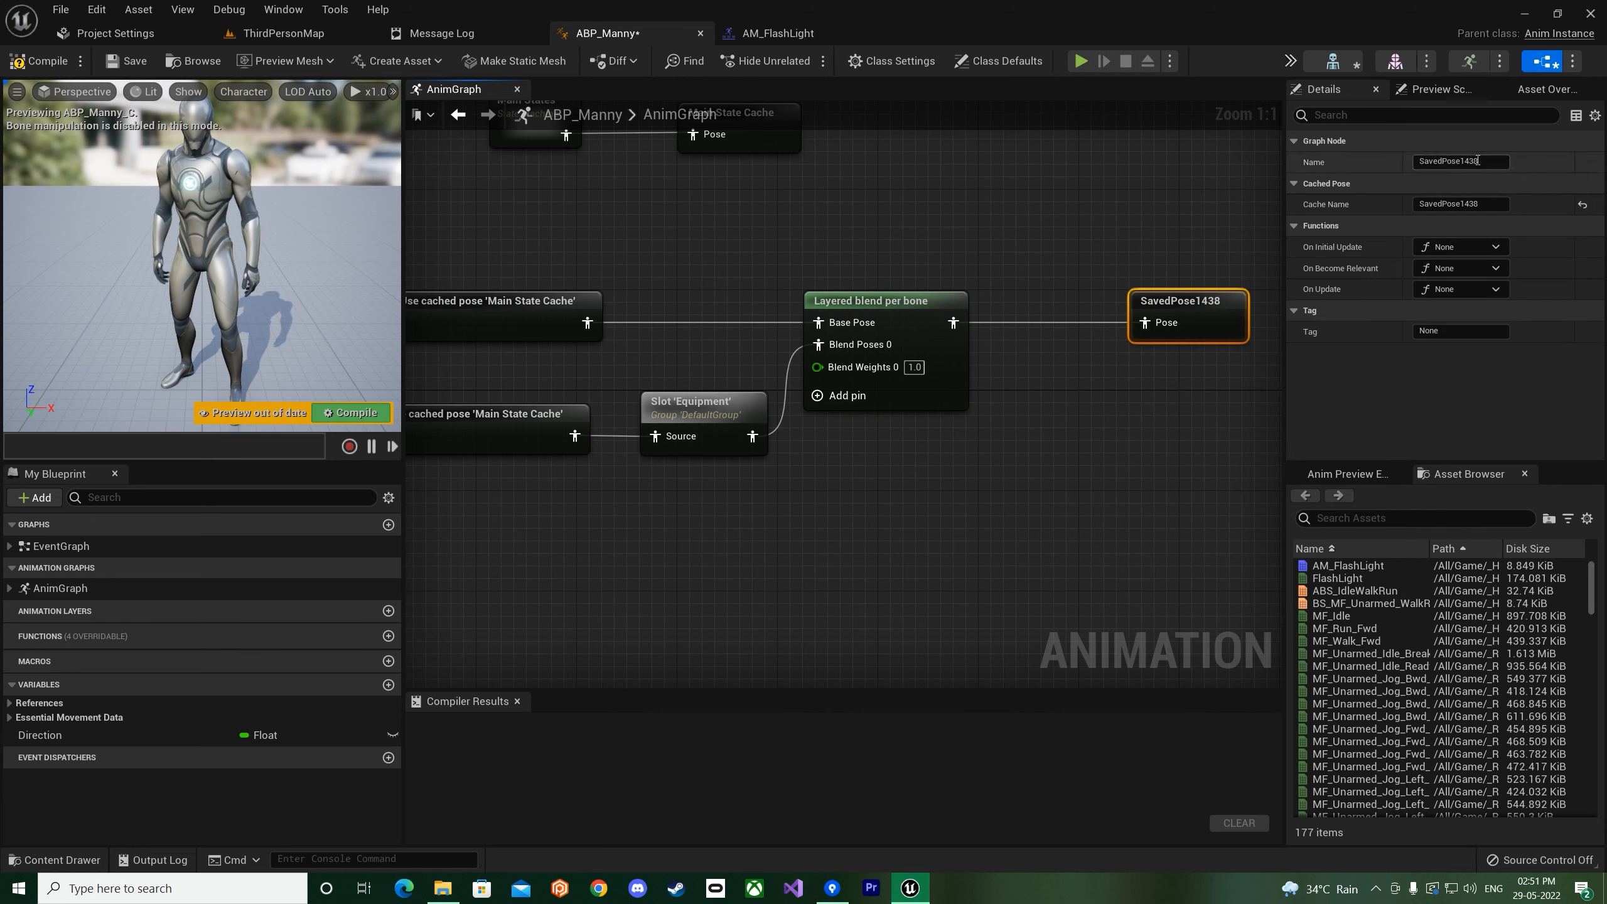
# - Rename the new saved pose node as Equipment Blend Cache
pyautogui.write('Equp')
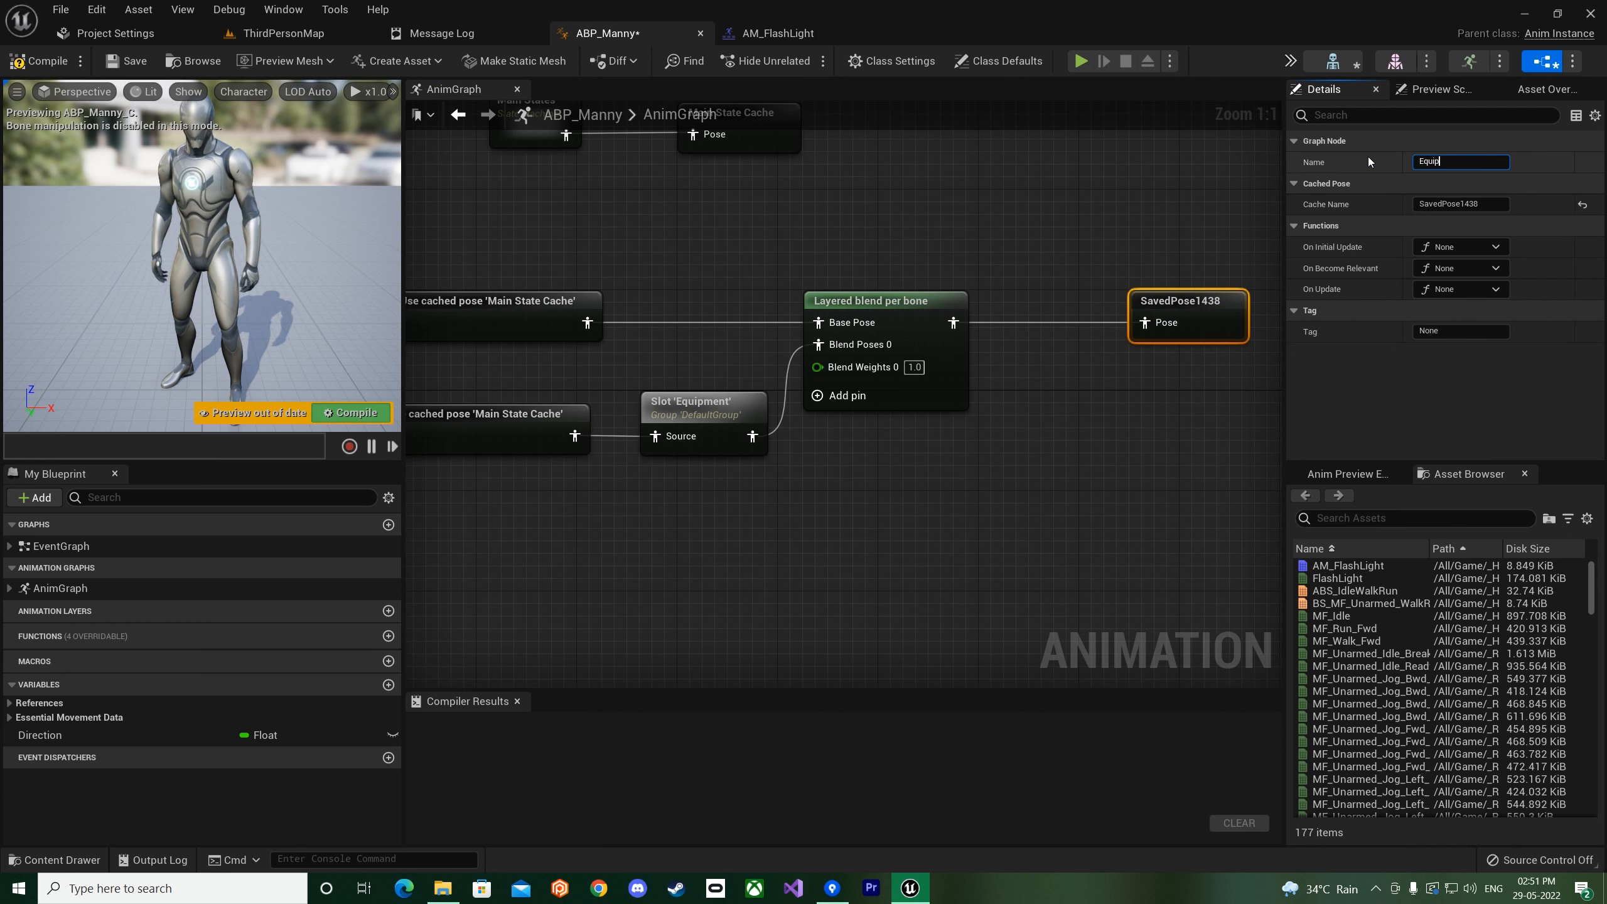
pyautogui.write('ment Blend Cac')
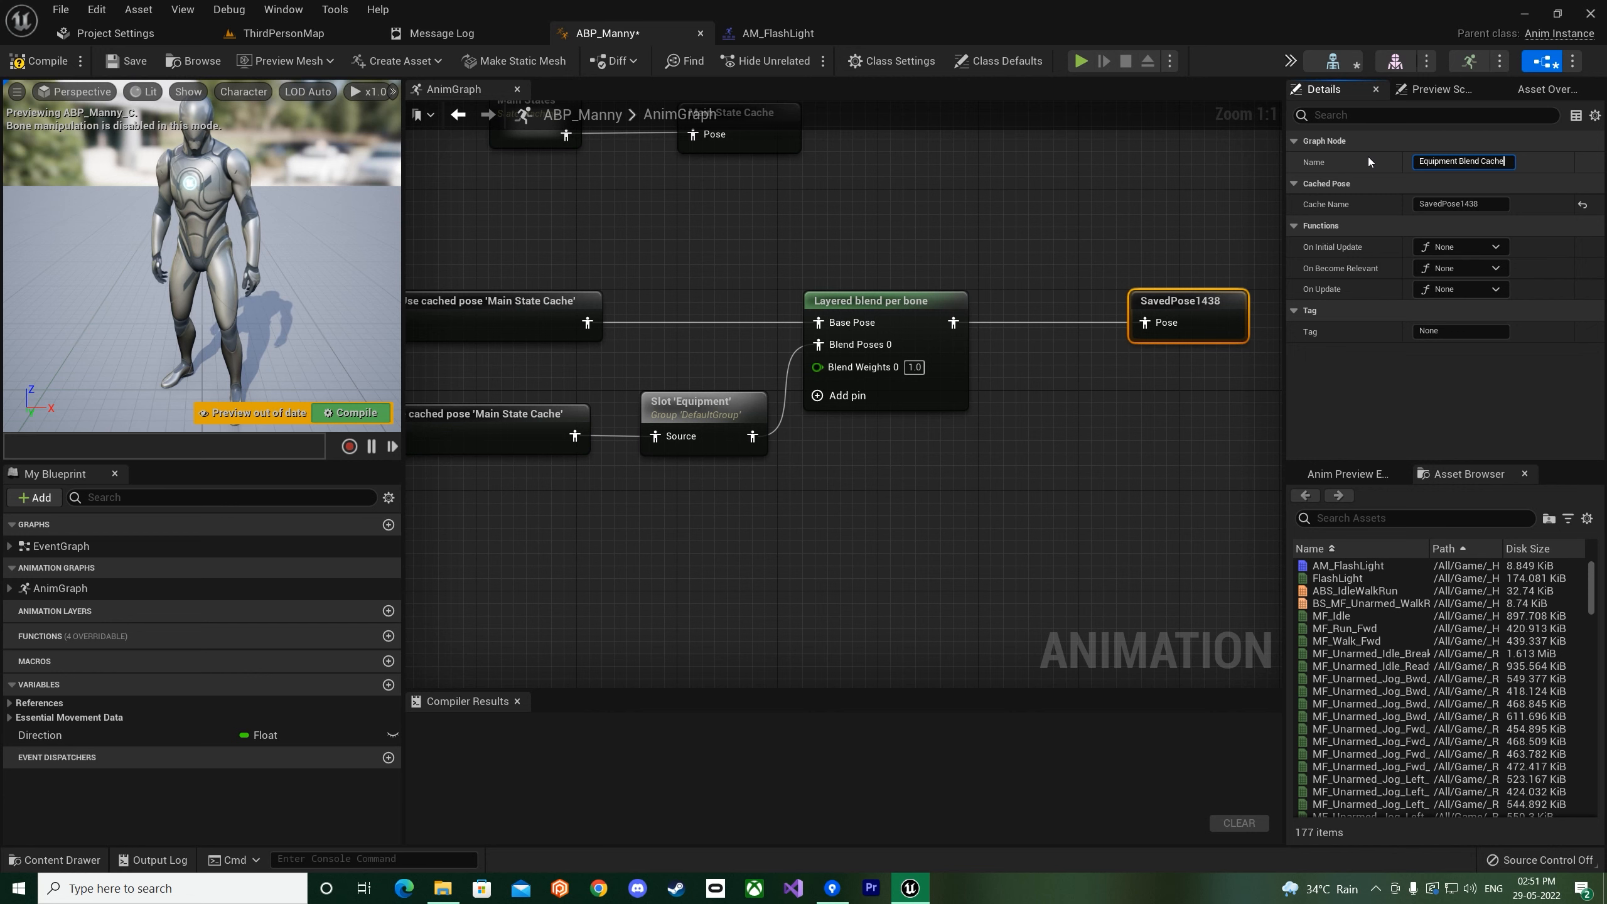
pyautogui.write('he')
pyautogui.press('Return')
# - Add one branch filter to the first layer of the Layered blend per bone node and expand its bone settings
pyautogui.click(871, 300)
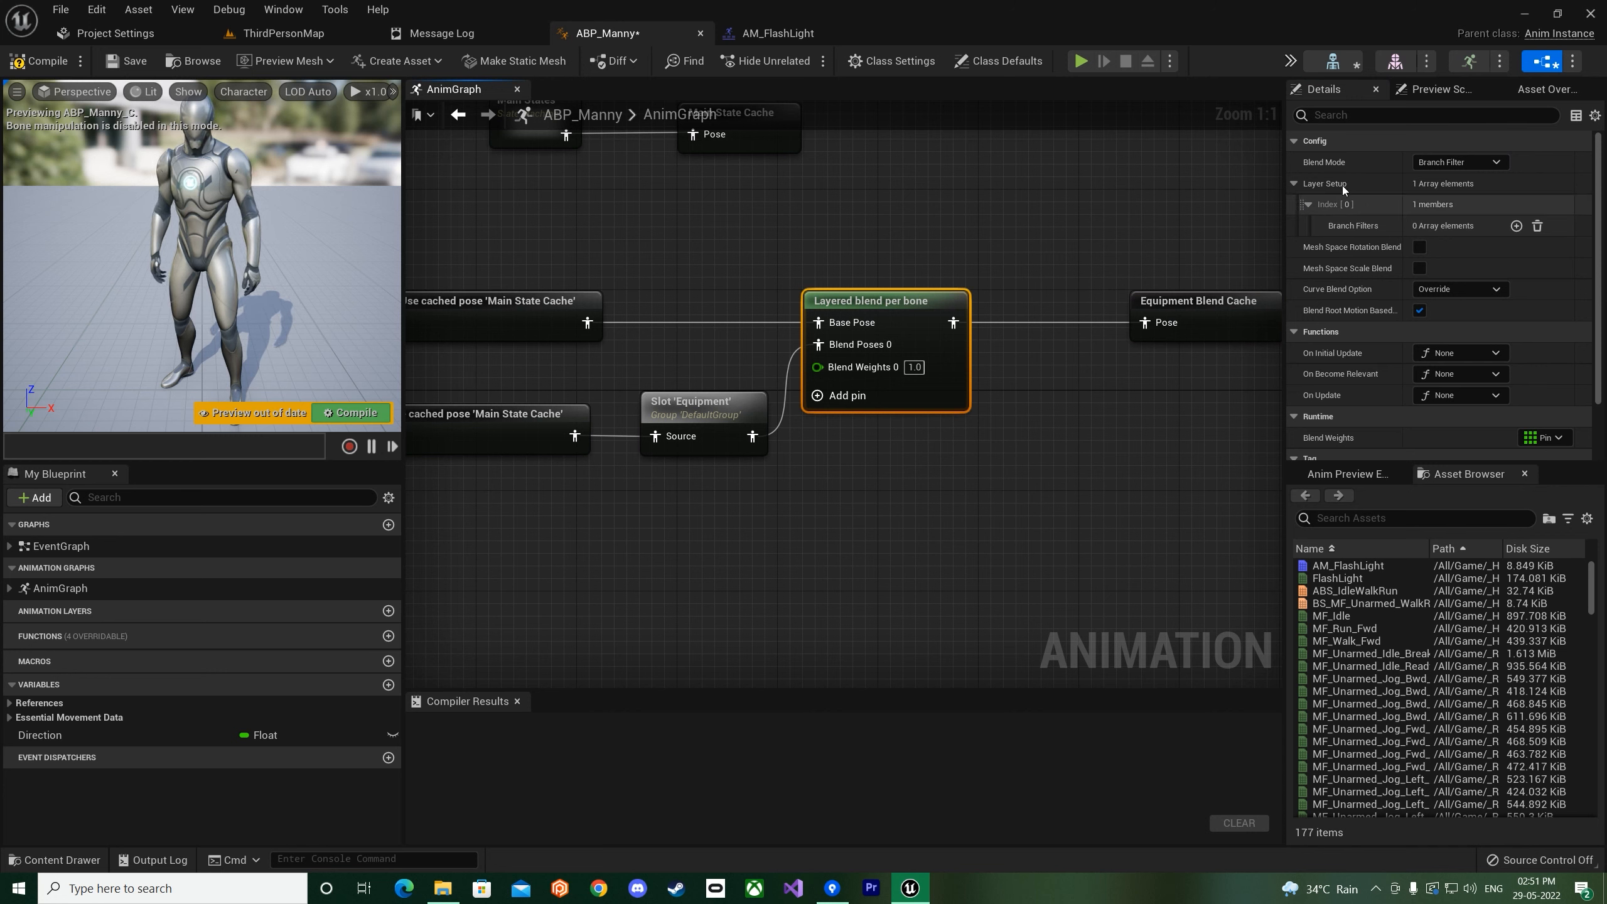
pyautogui.click(1307, 205)
pyautogui.click(1309, 204)
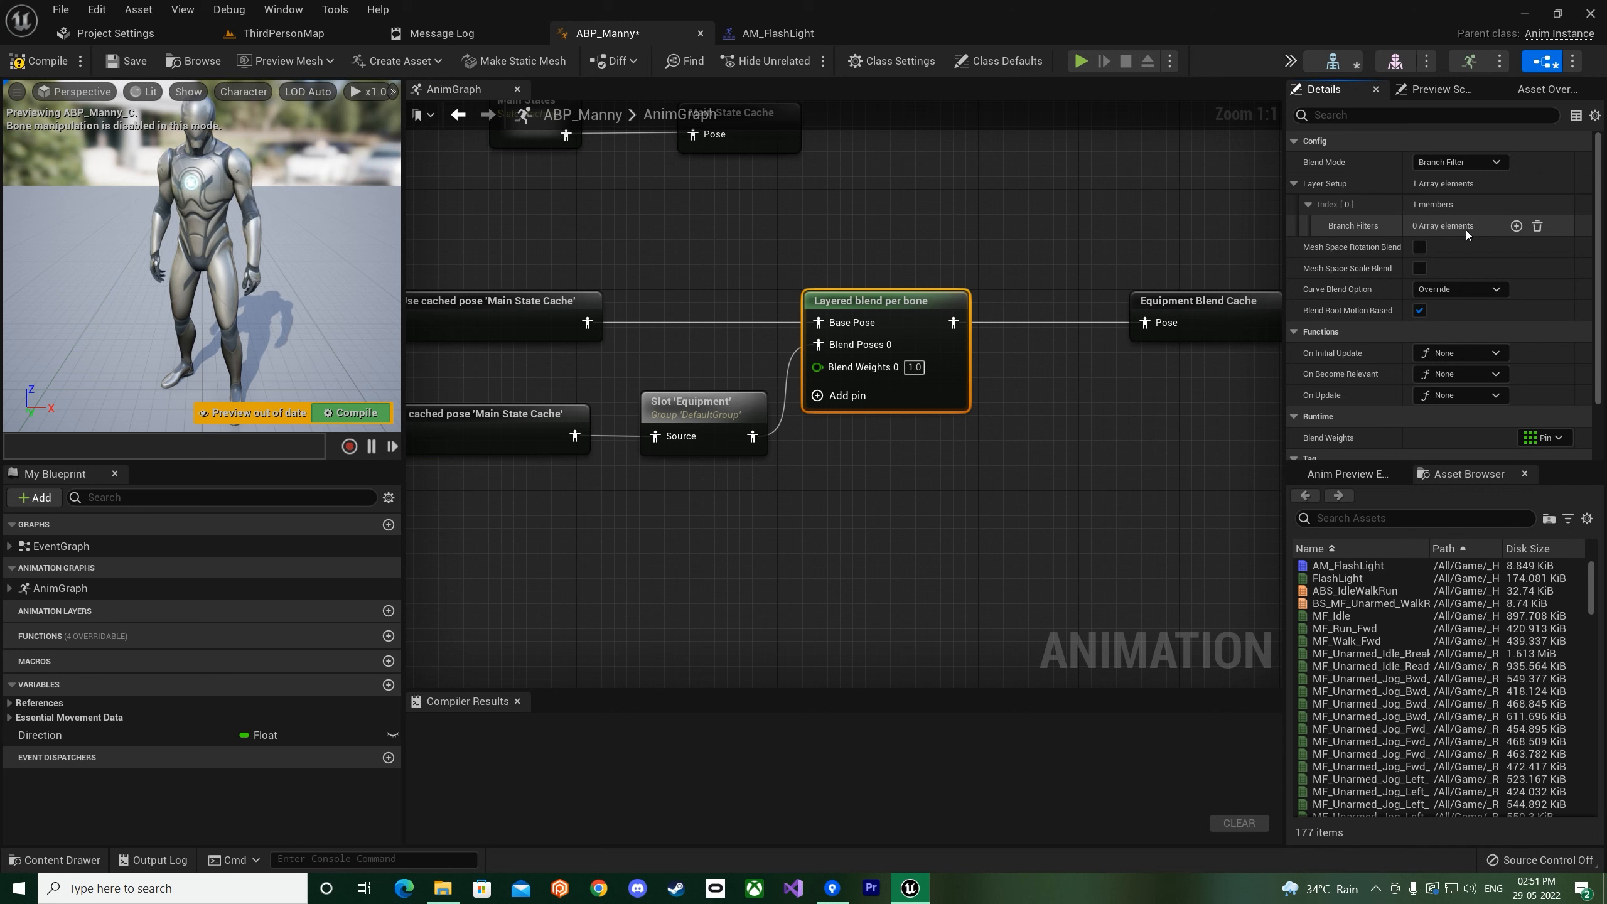
pyautogui.click(1516, 226)
pyautogui.click(1335, 248)
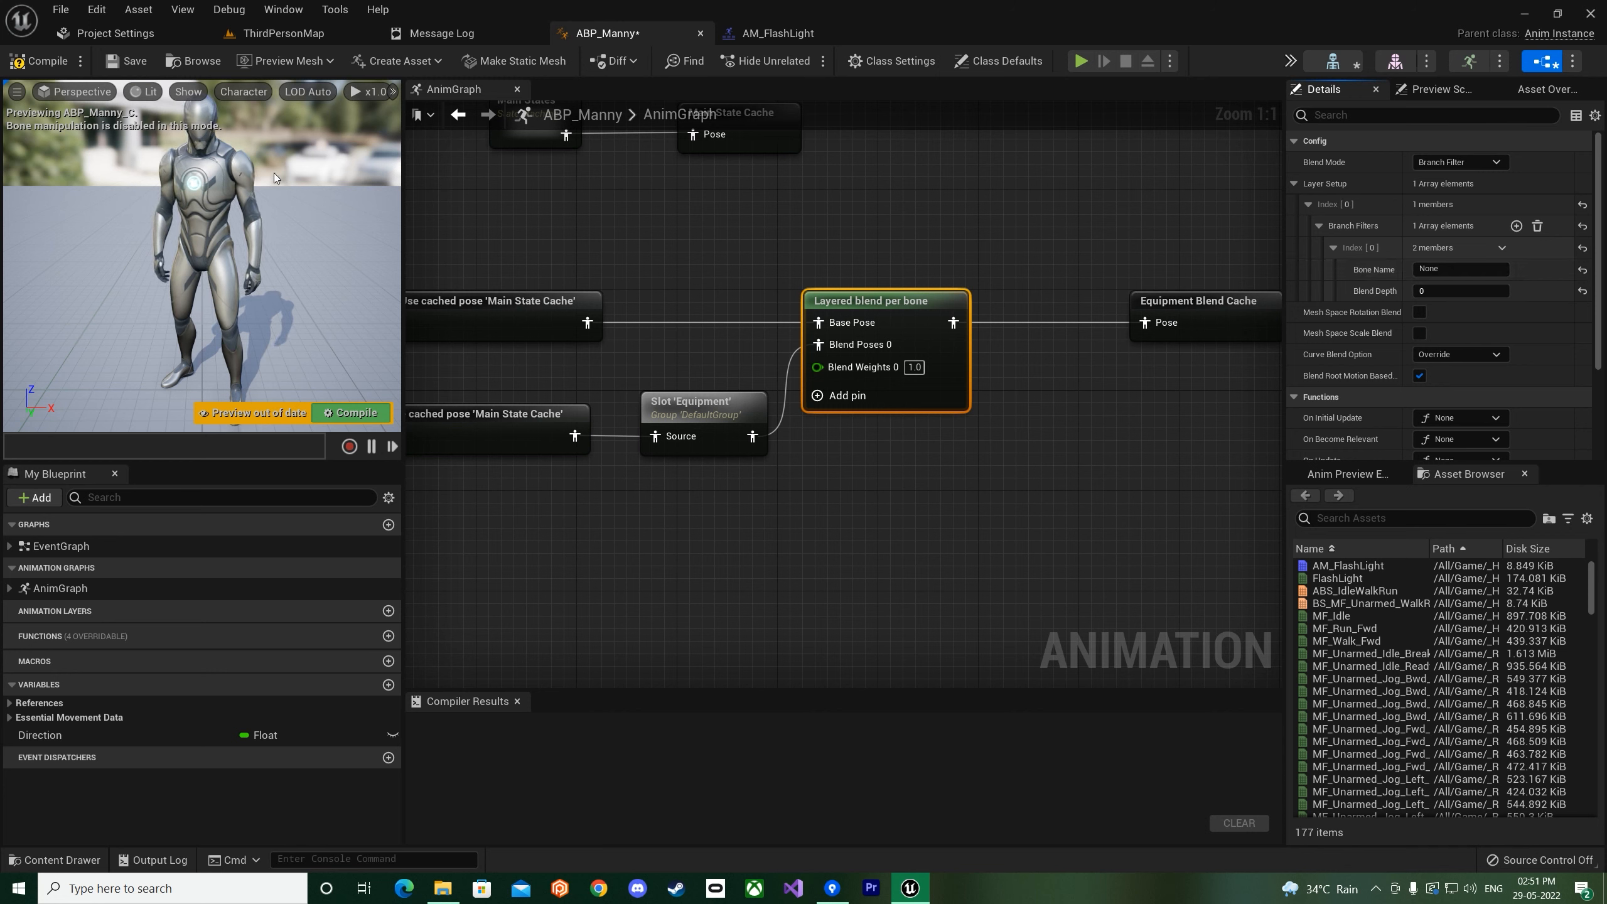
# - Display bone names in the character preview and bring the upper body into close view
pyautogui.click(236, 95)
pyautogui.moveTo(247, 170)
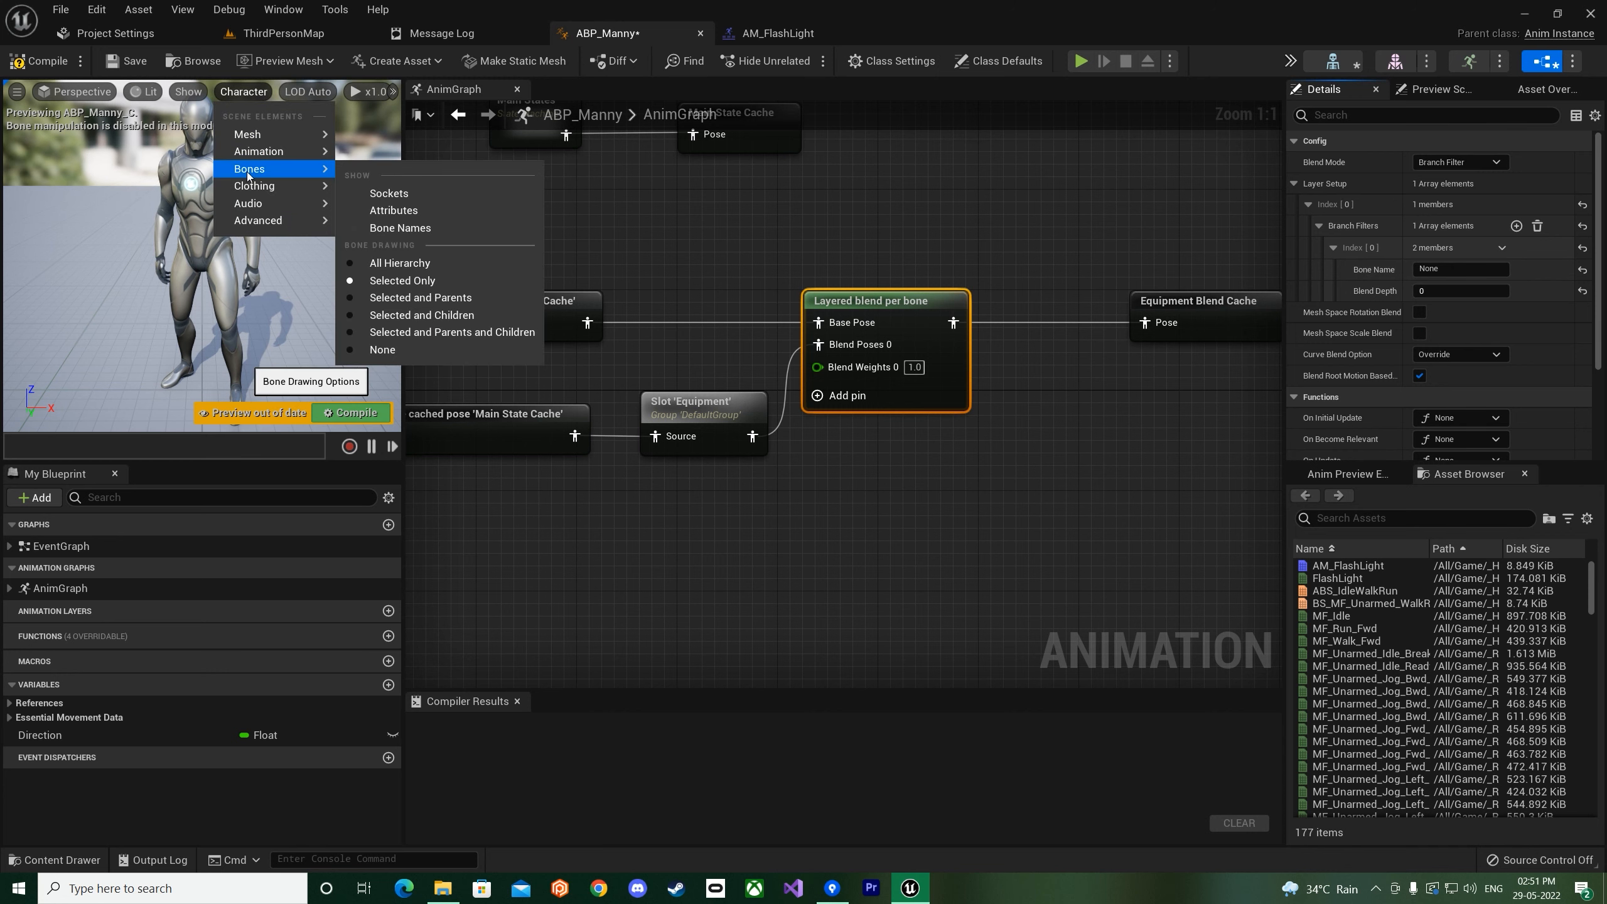
pyautogui.click(412, 229)
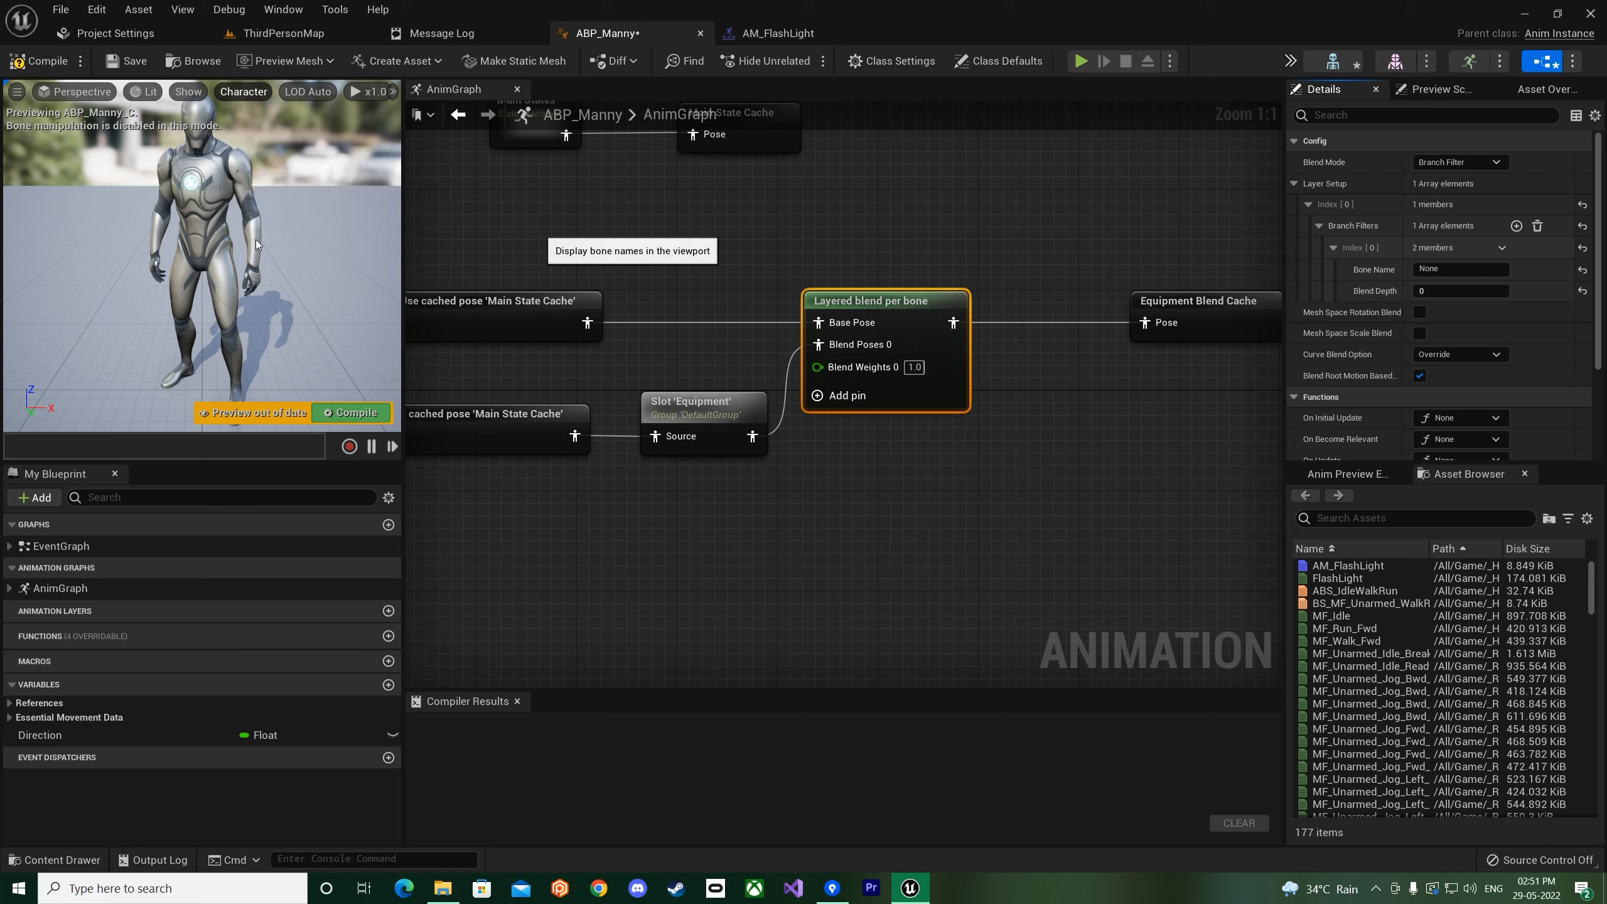
pyautogui.moveTo(201, 256); pyautogui.dragTo(271, 250, button='right')
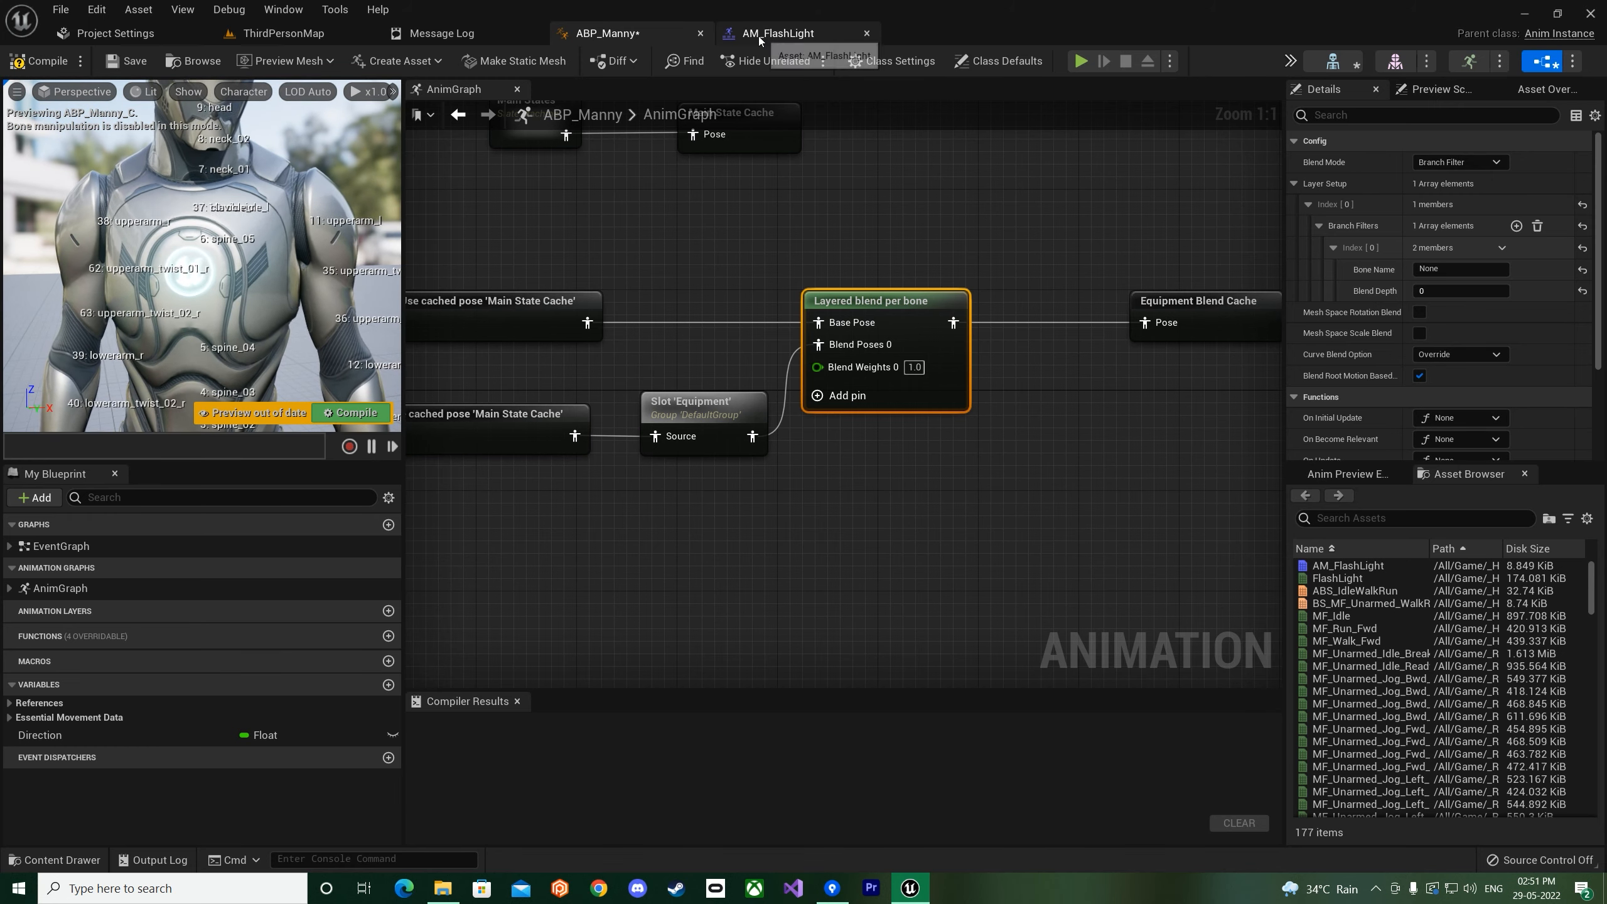
# - Check in the AM_FlashLight montage which arm the flashlight pose raises, and return to ABP_Manny
pyautogui.click(777, 33)
pyautogui.moveTo(570, 228); pyautogui.dragTo(479, 224, button='right')
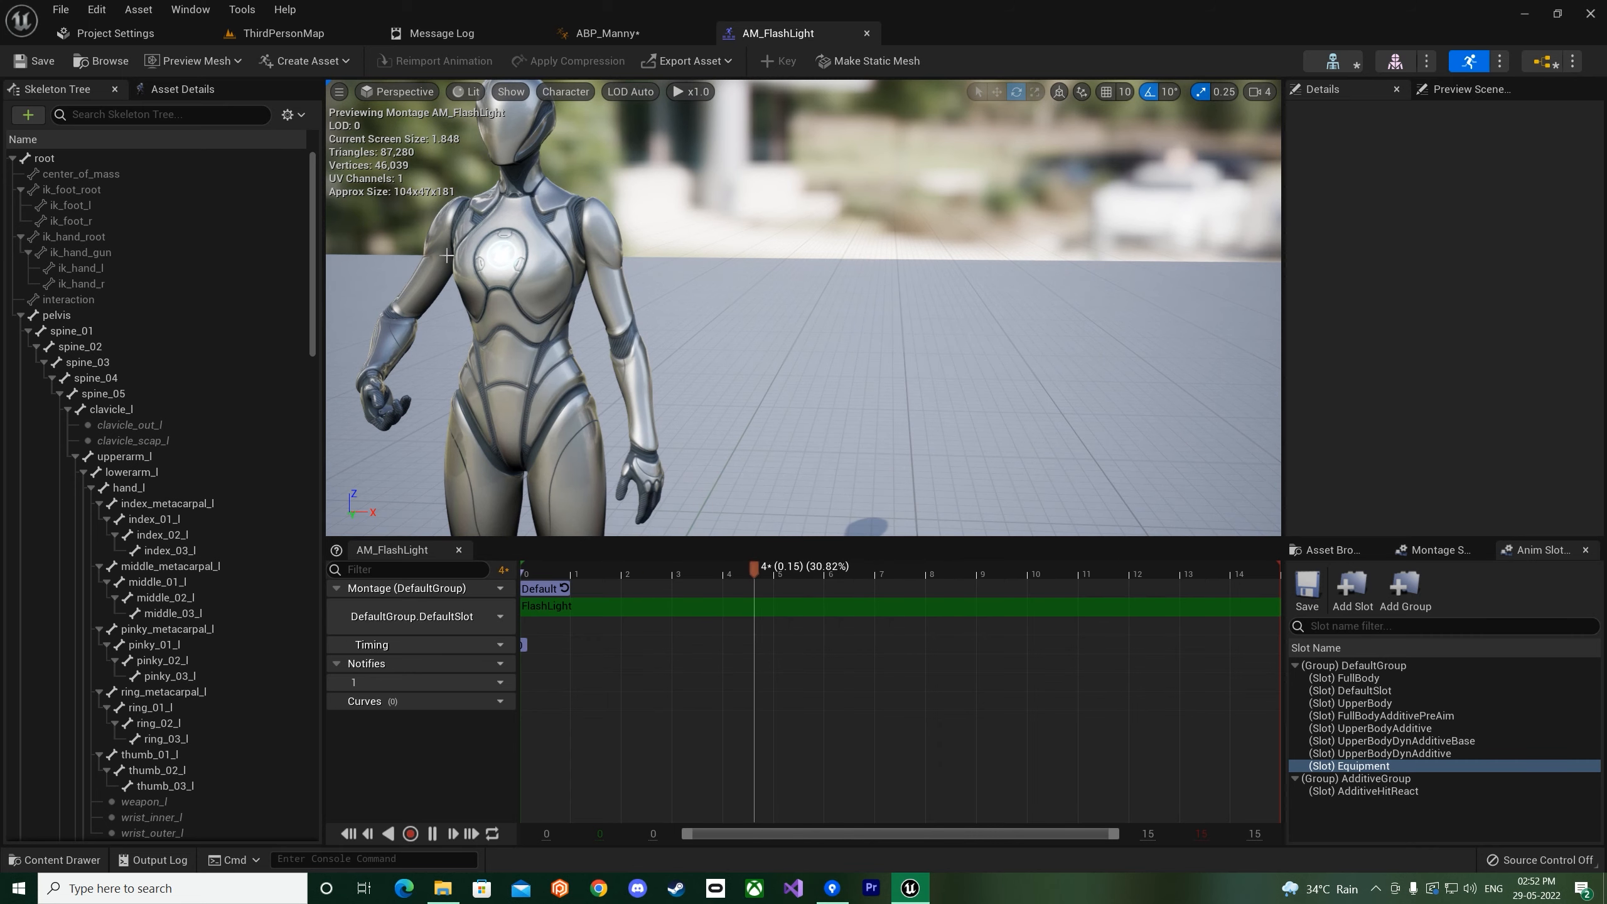
pyautogui.click(606, 33)
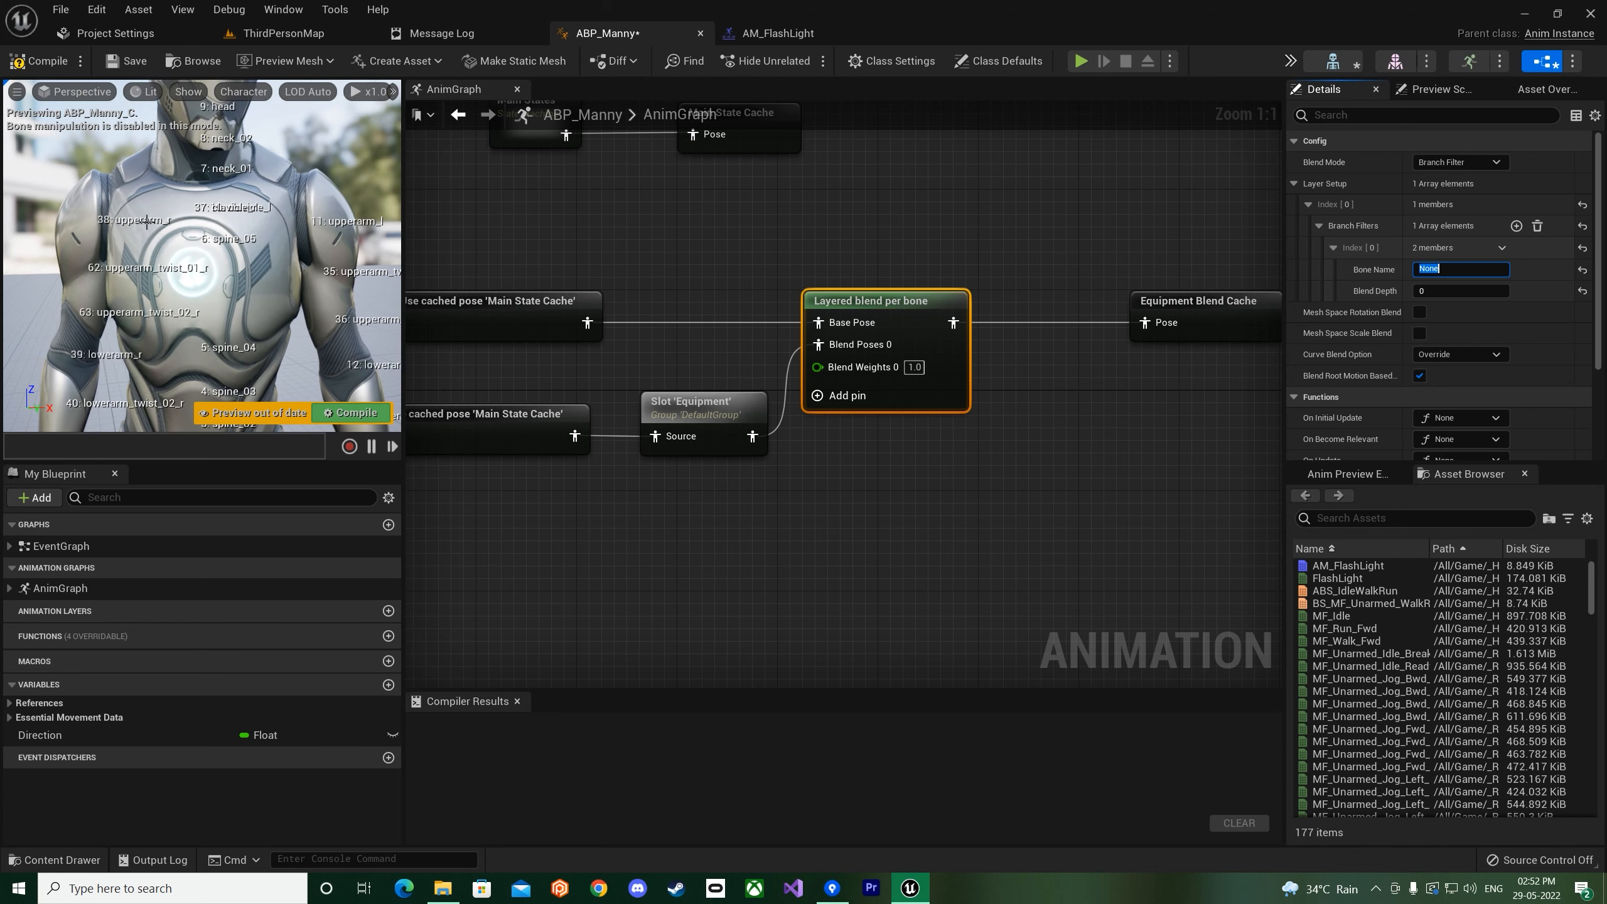
# - Set the branch filter's bone name to upperarm_r, enable Mesh Space Rotation Blend, and save the animation blueprint
pyautogui.write('up')
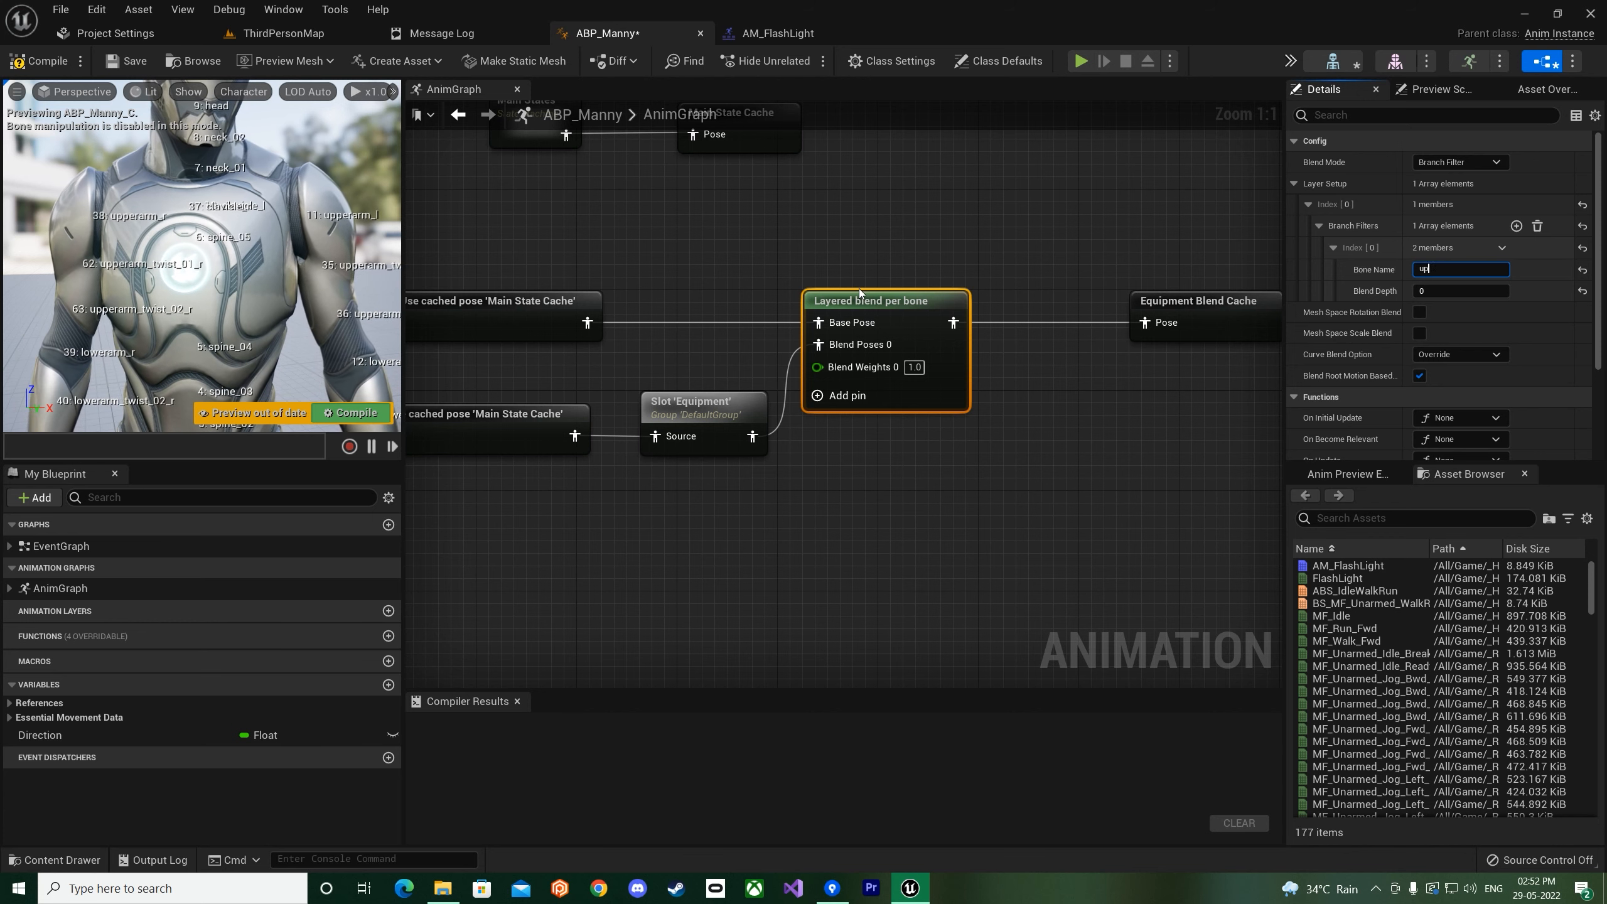
pyautogui.write('pera')
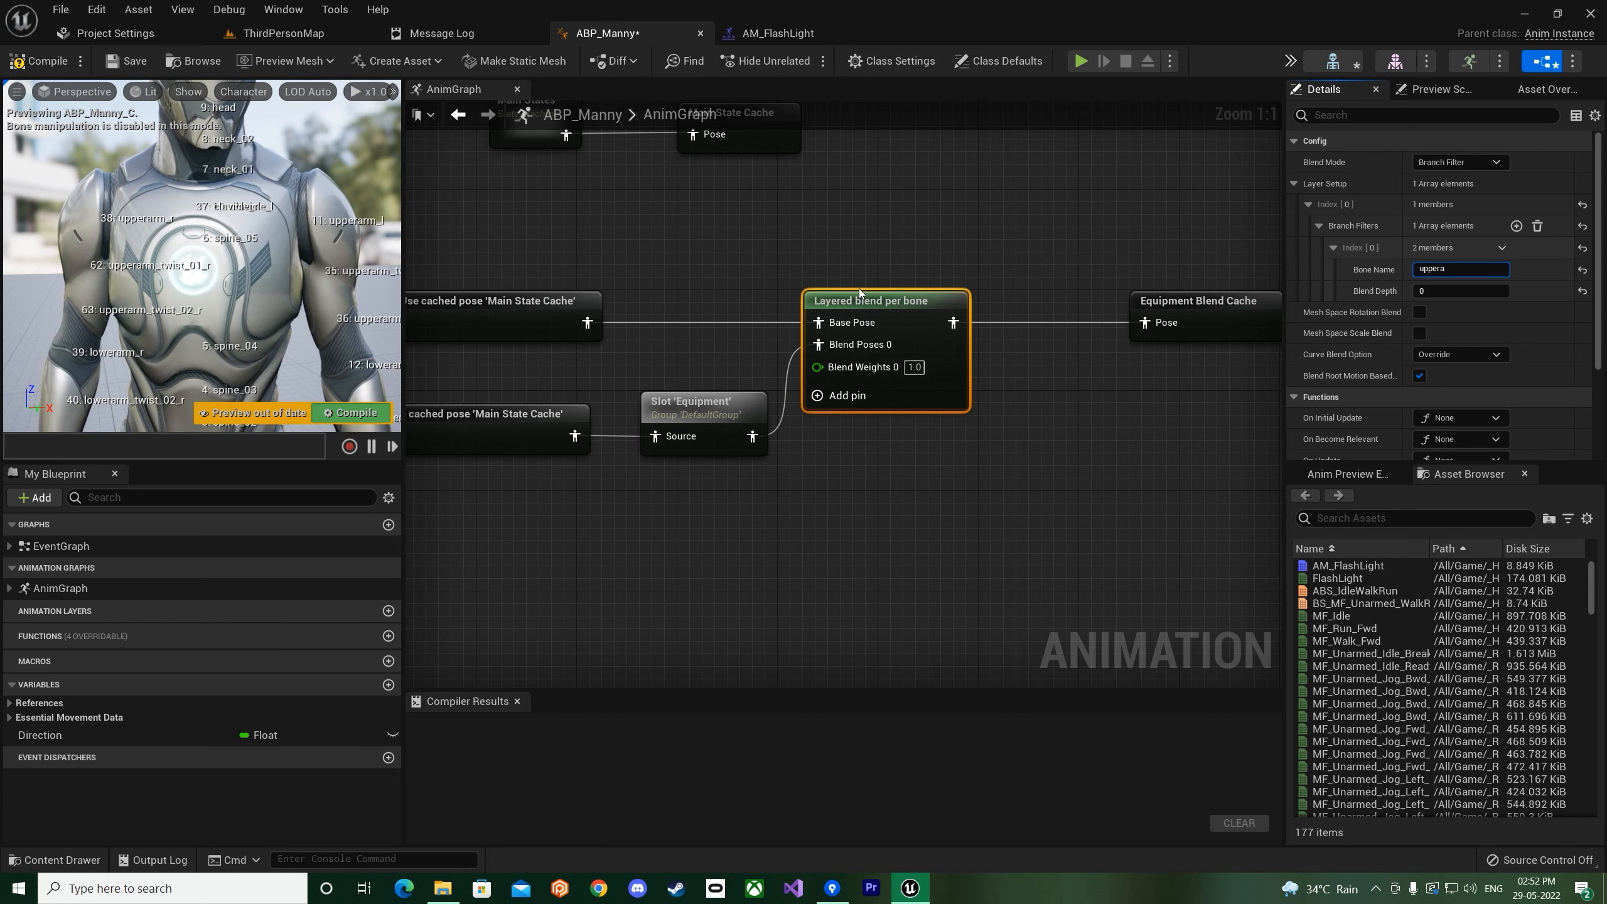
pyautogui.write('rm')
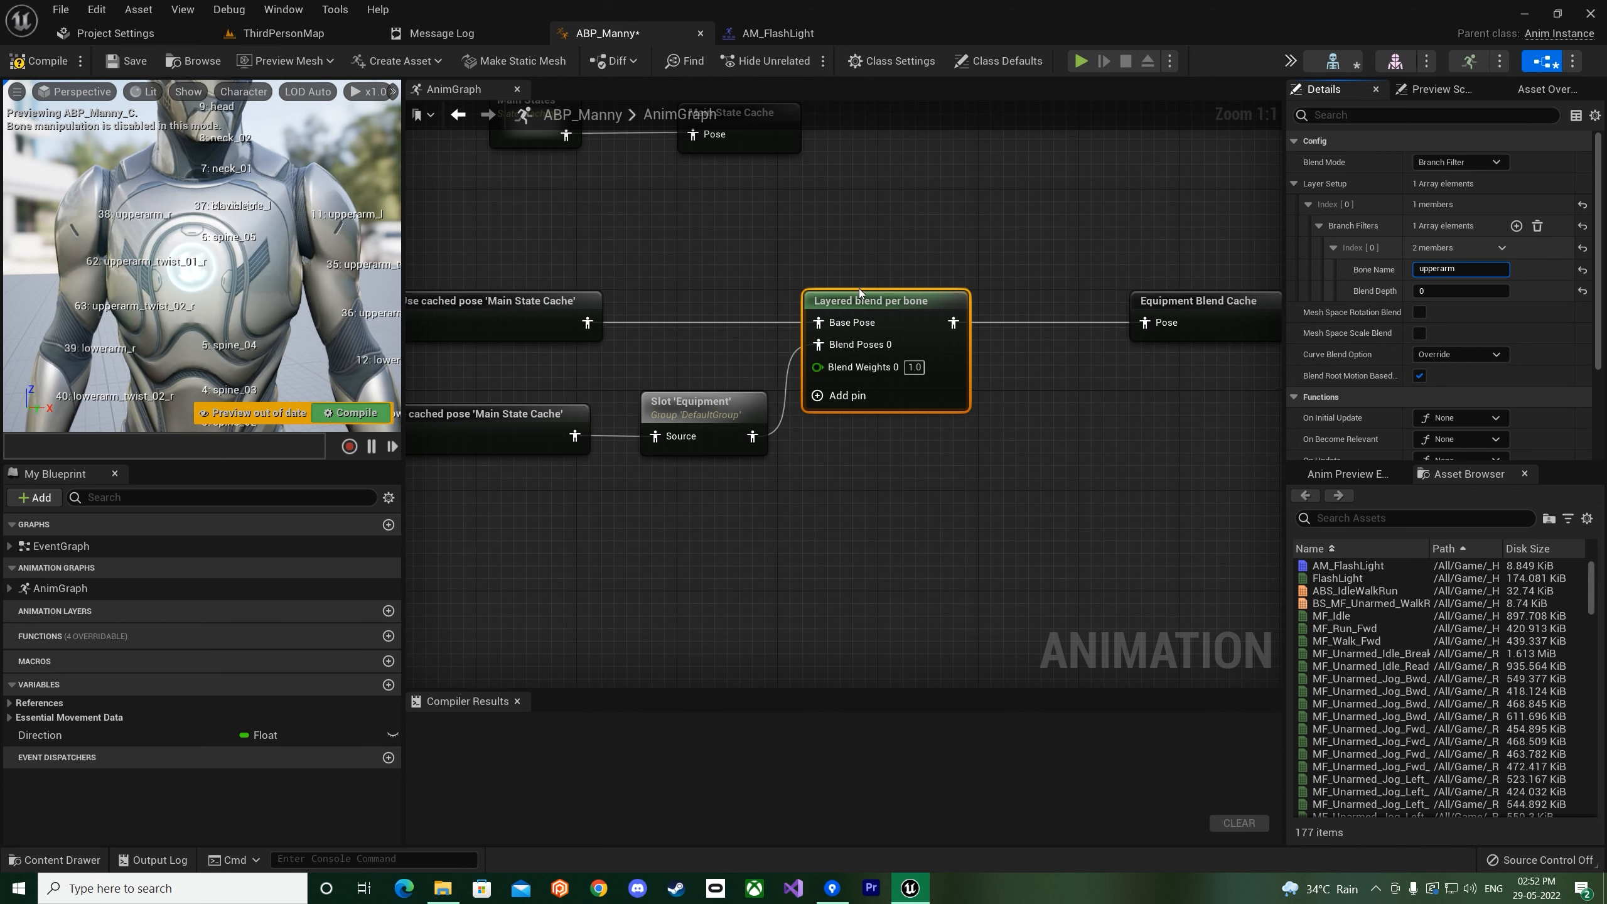
pyautogui.write('_r')
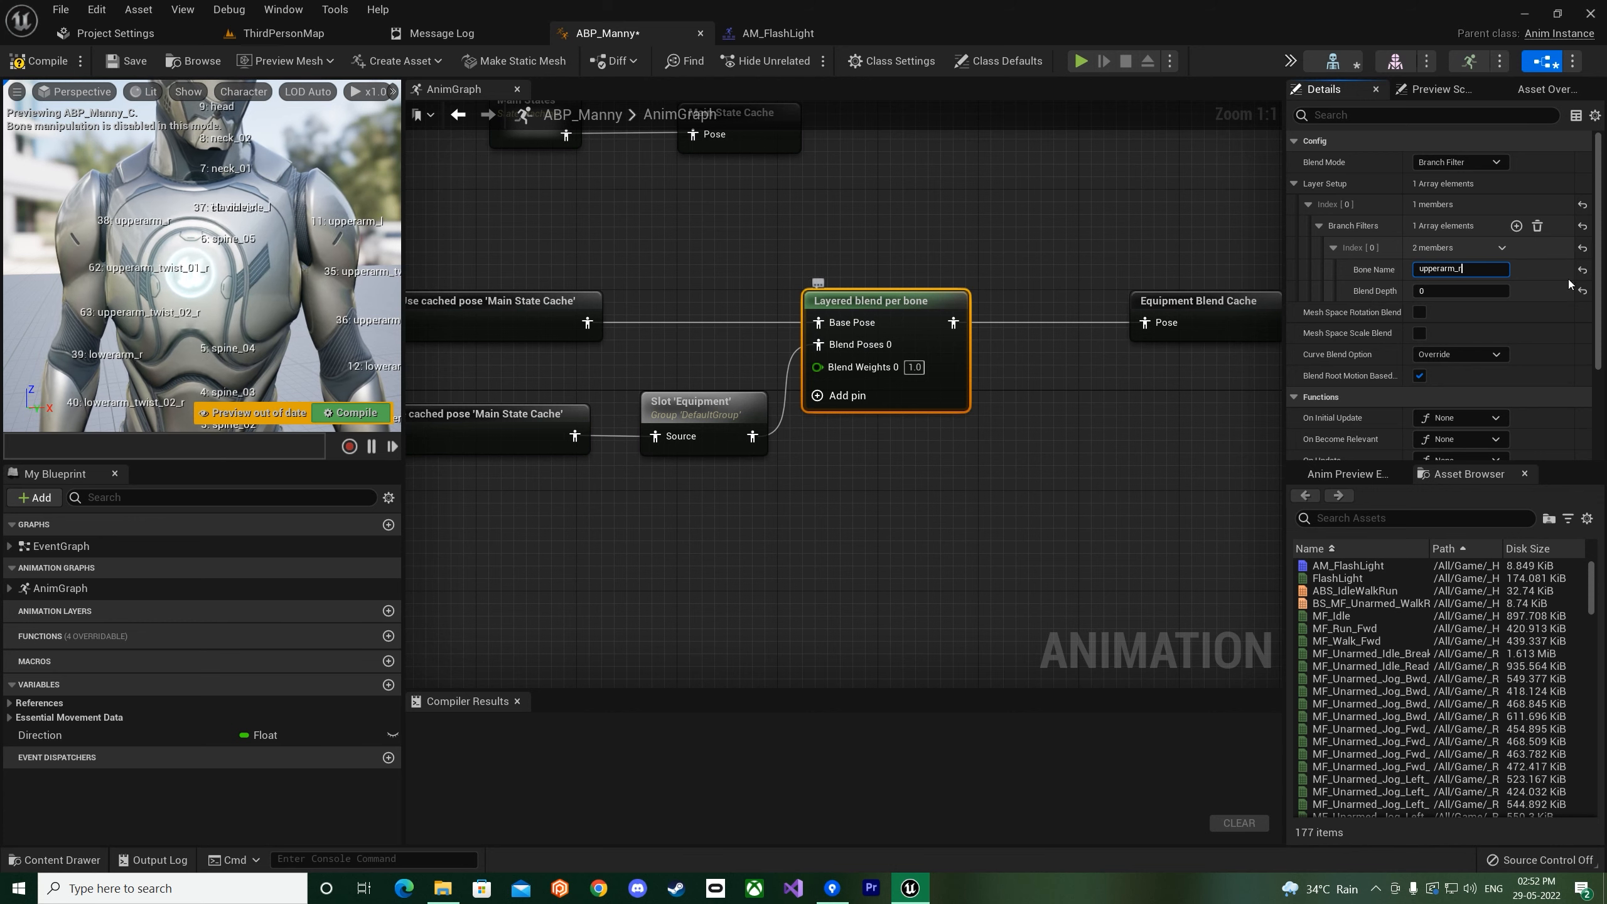
pyautogui.click(1420, 312)
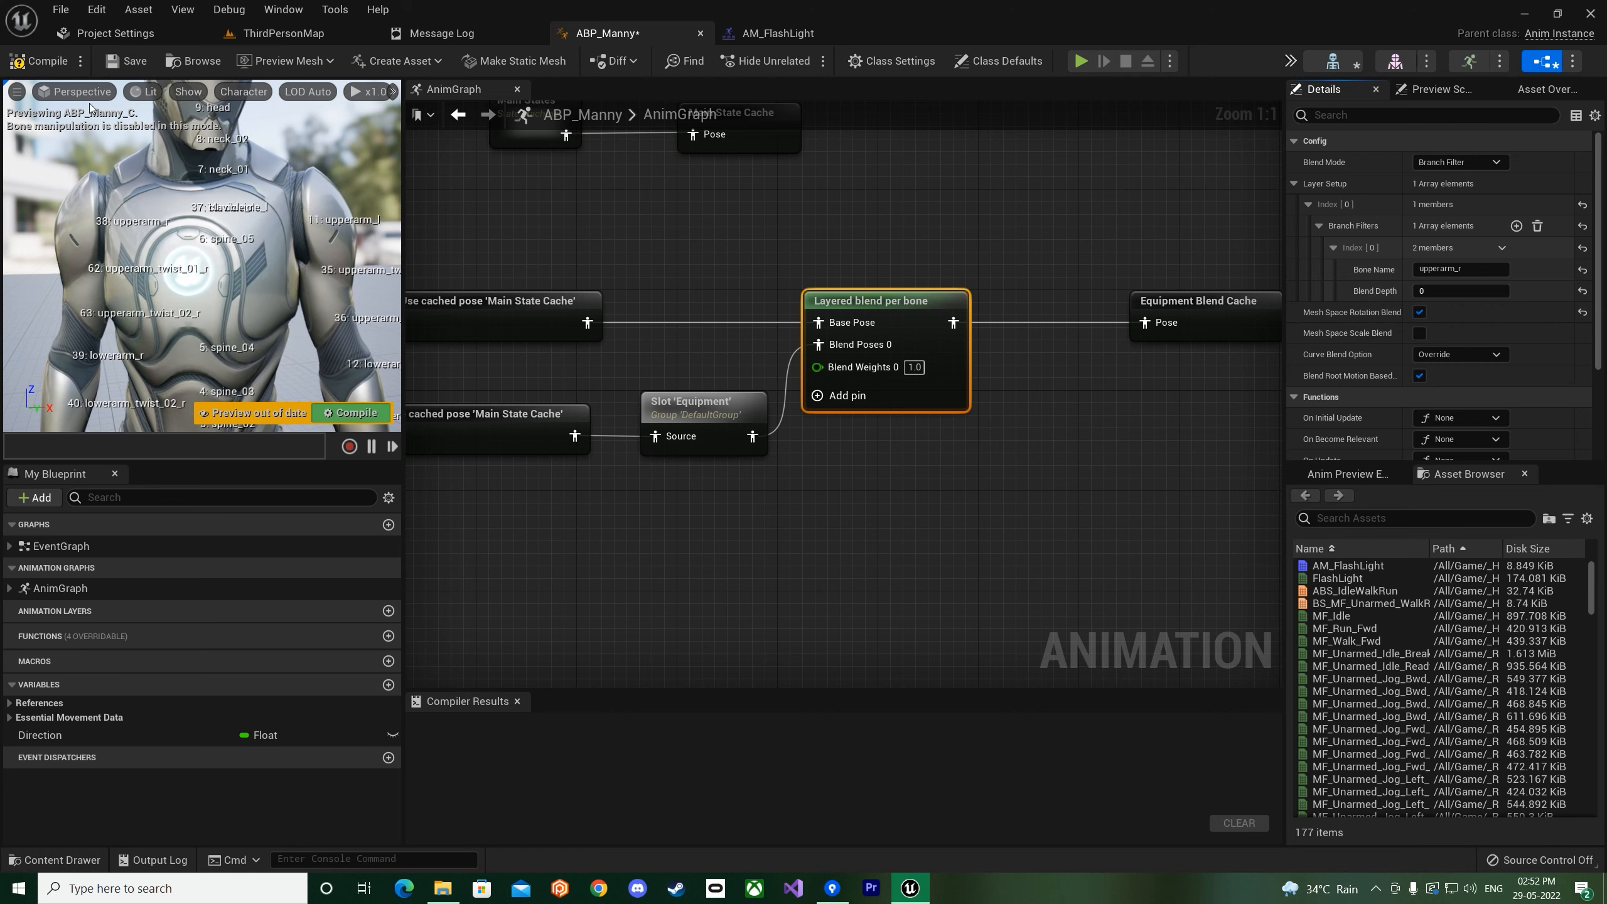
pyautogui.click(133, 64)
# - Add a Use cached pose 'Equipment Blend Cache' node feeding the Source of the final DefaultSlot node, and save the blueprint
pyautogui.moveTo(737, 528); pyautogui.dragTo(955, 447, button='right')
pyautogui.scroll(-3, 955, 446)
pyautogui.moveTo(1012, 623); pyautogui.dragTo(787, 370, button='right')
pyautogui.moveTo(665, 447); pyautogui.dragTo(826, 441, button='right')
pyautogui.scroll(2, 826, 441)
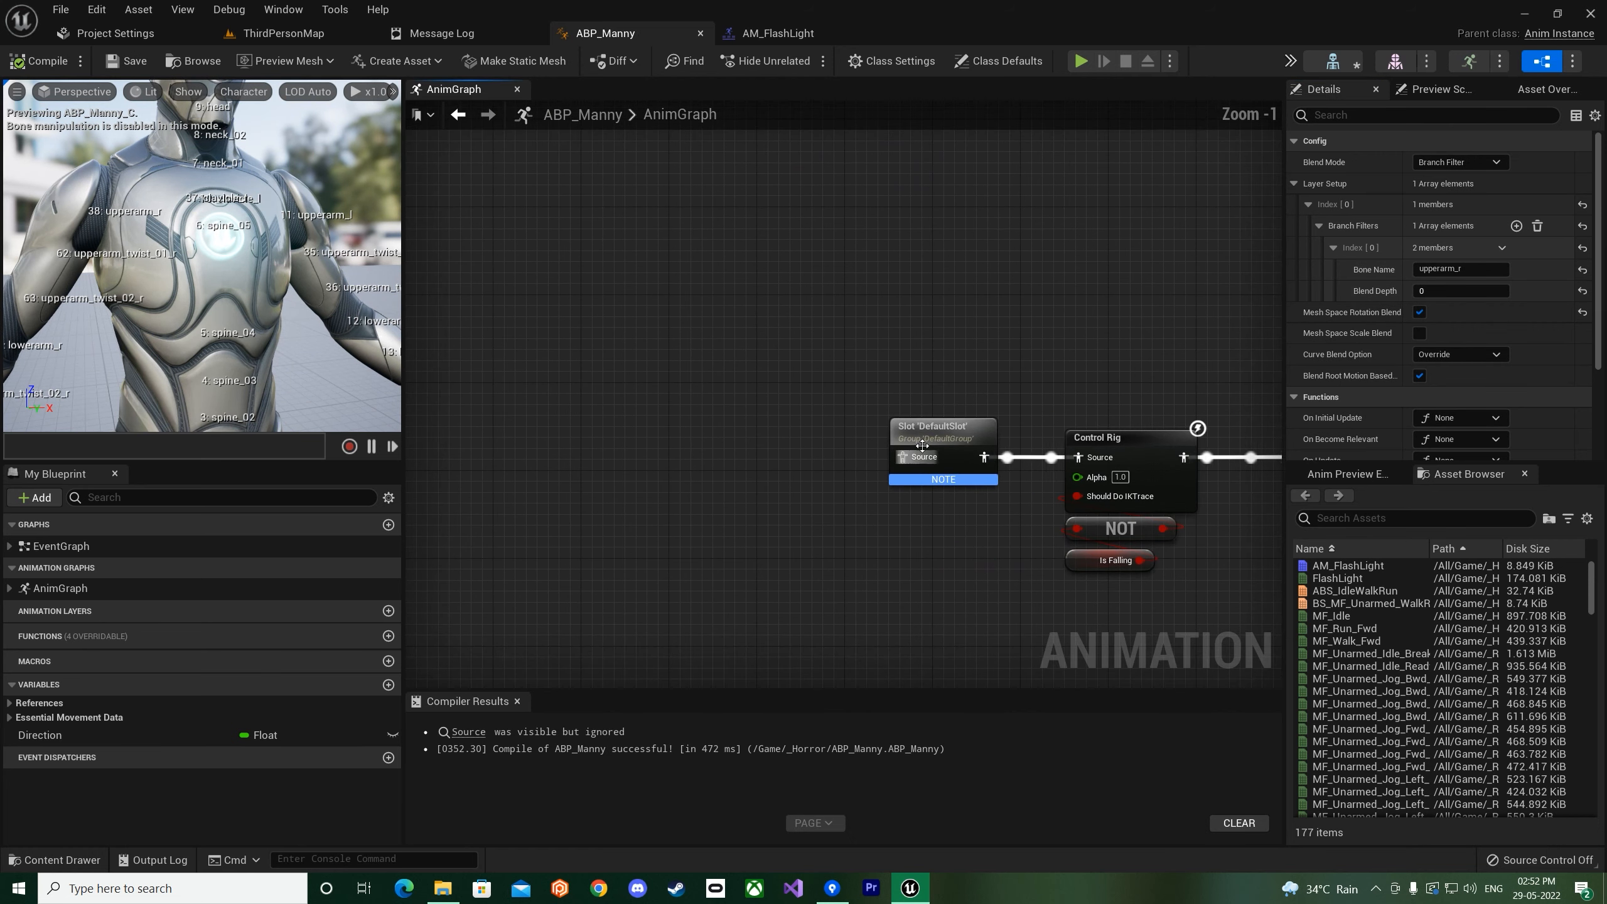
pyautogui.rightClick(776, 449)
pyautogui.write('equip')
pyautogui.press('Return')
pyautogui.moveTo(973, 475); pyautogui.dragTo(903, 457)
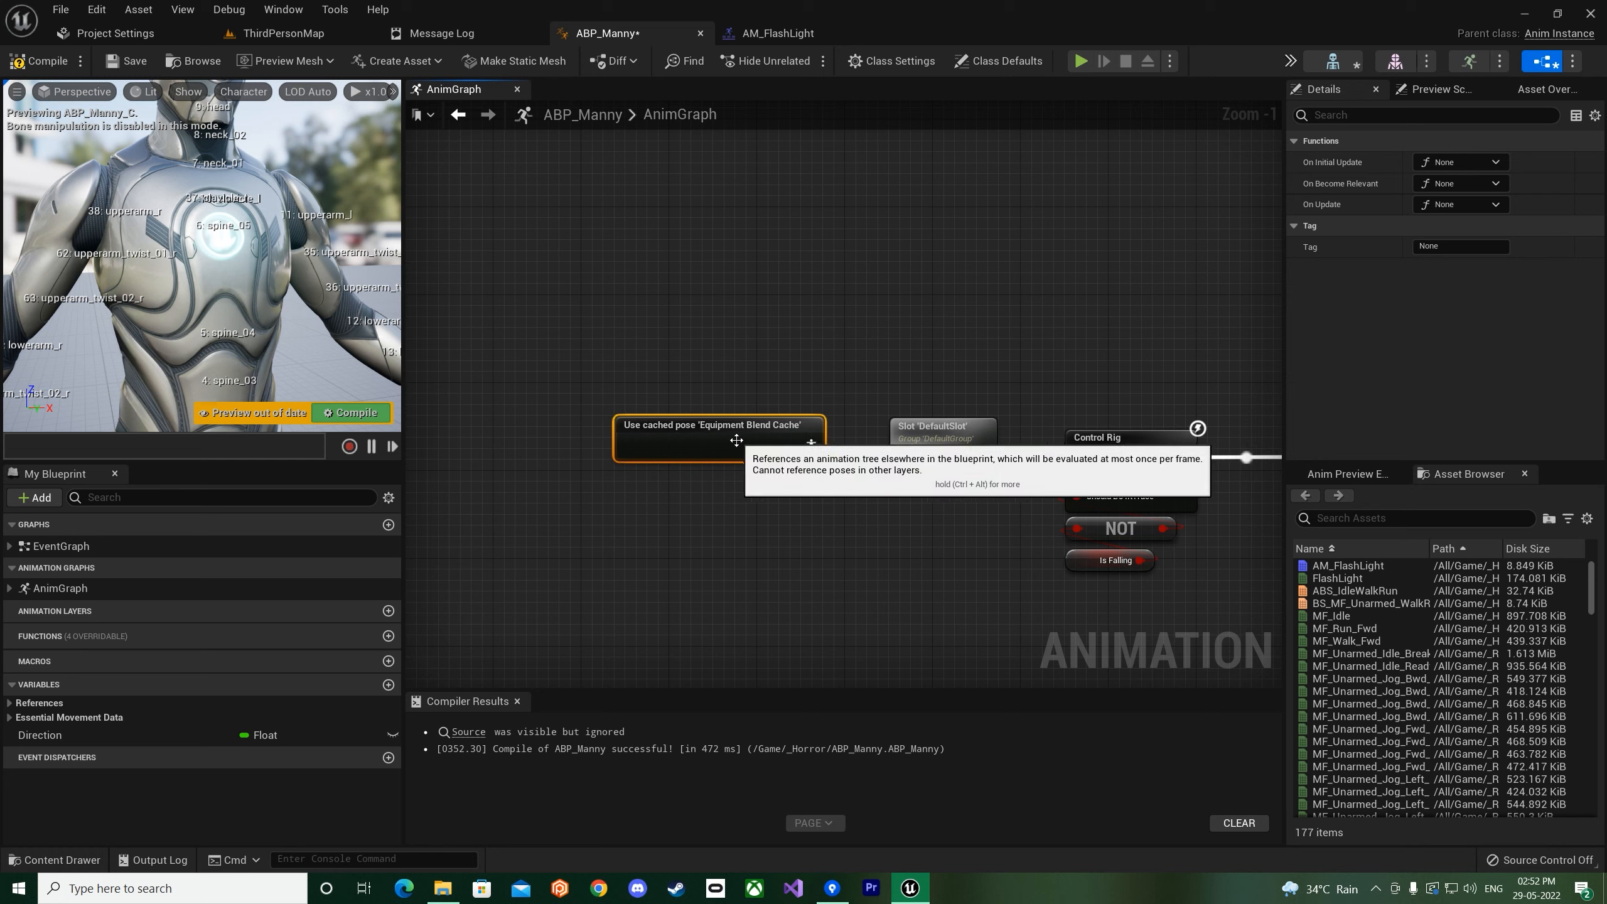
pyautogui.hotkey('ctrl', 's')
# - Play-test ThirdPersonMap by walking the character forward to check the arm animation, and stop the play session
pyautogui.scroll(-4, 673, 334)
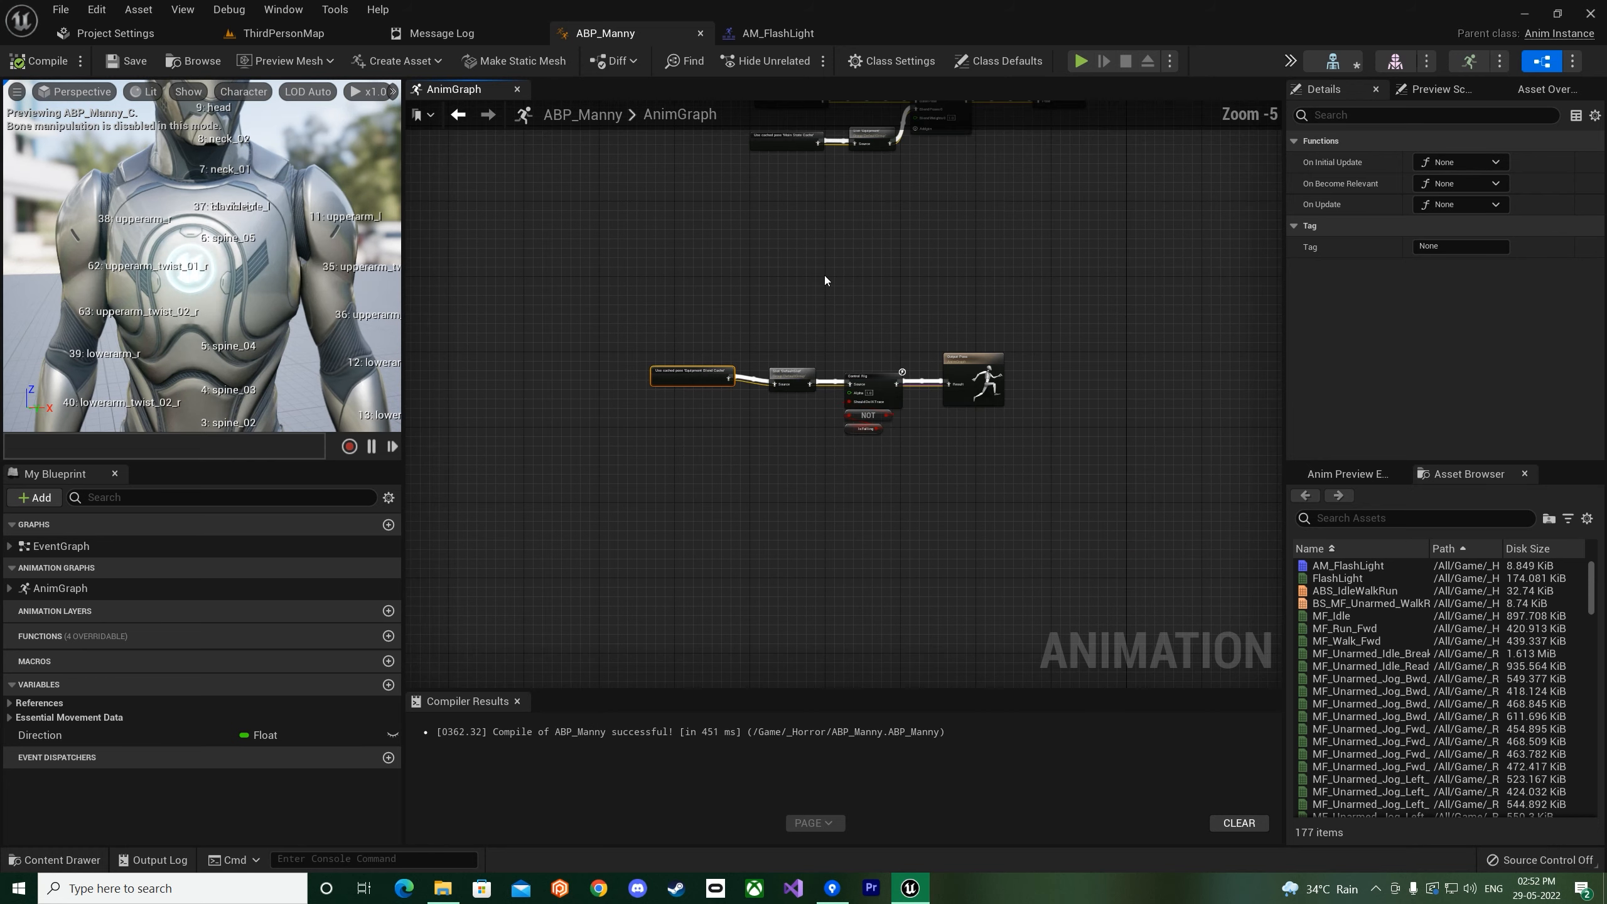
pyautogui.click(269, 37)
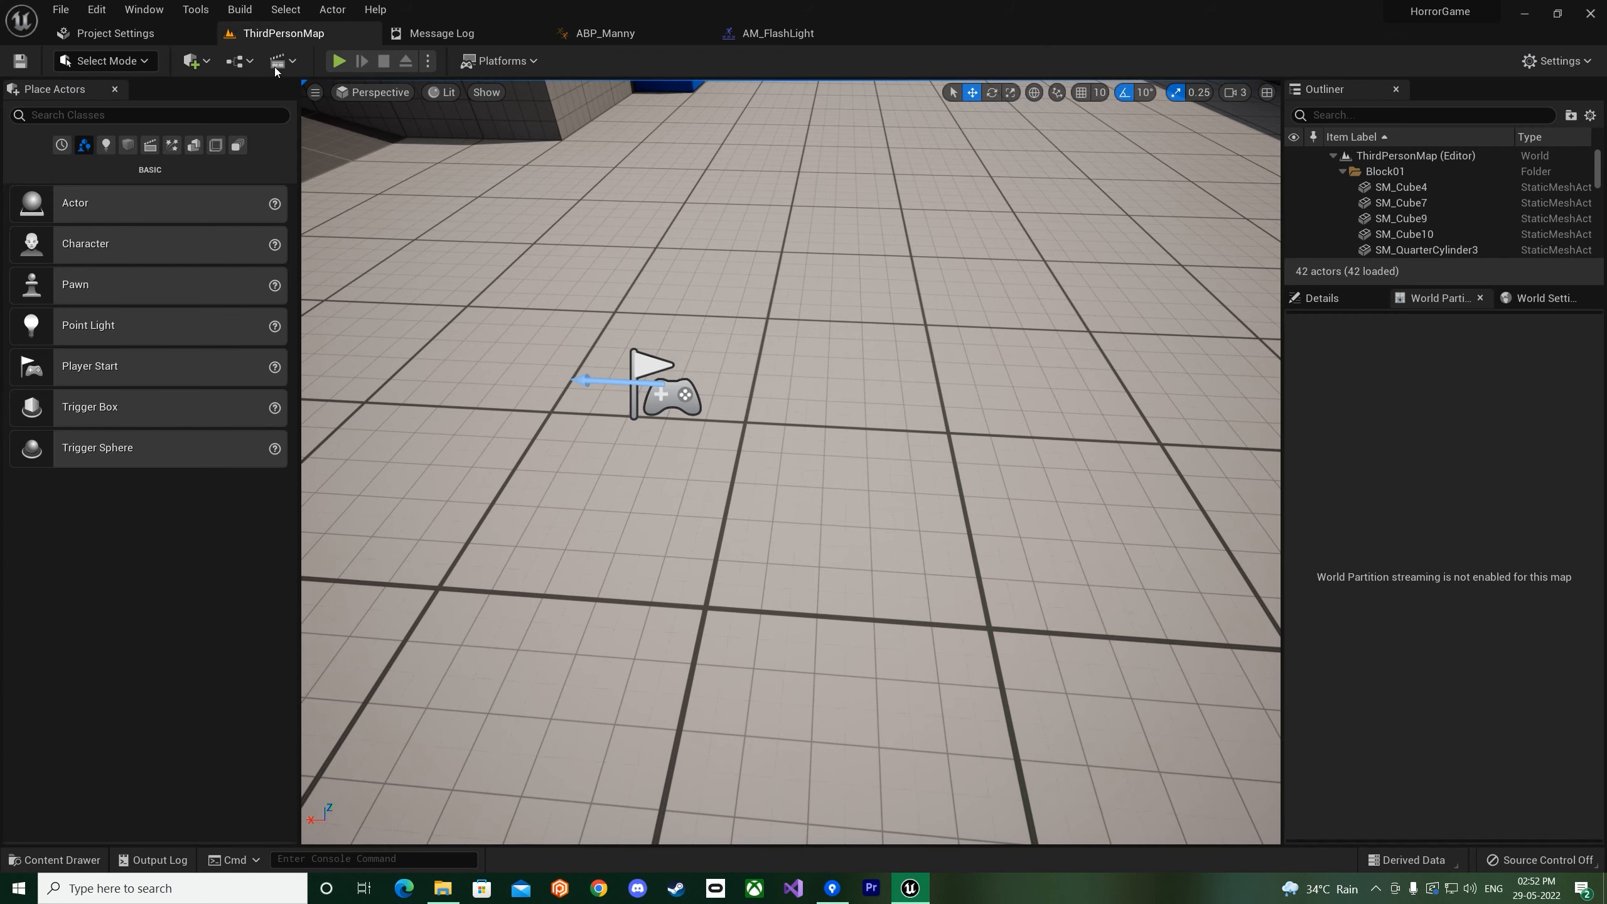
pyautogui.click(346, 64)
pyautogui.press('w')
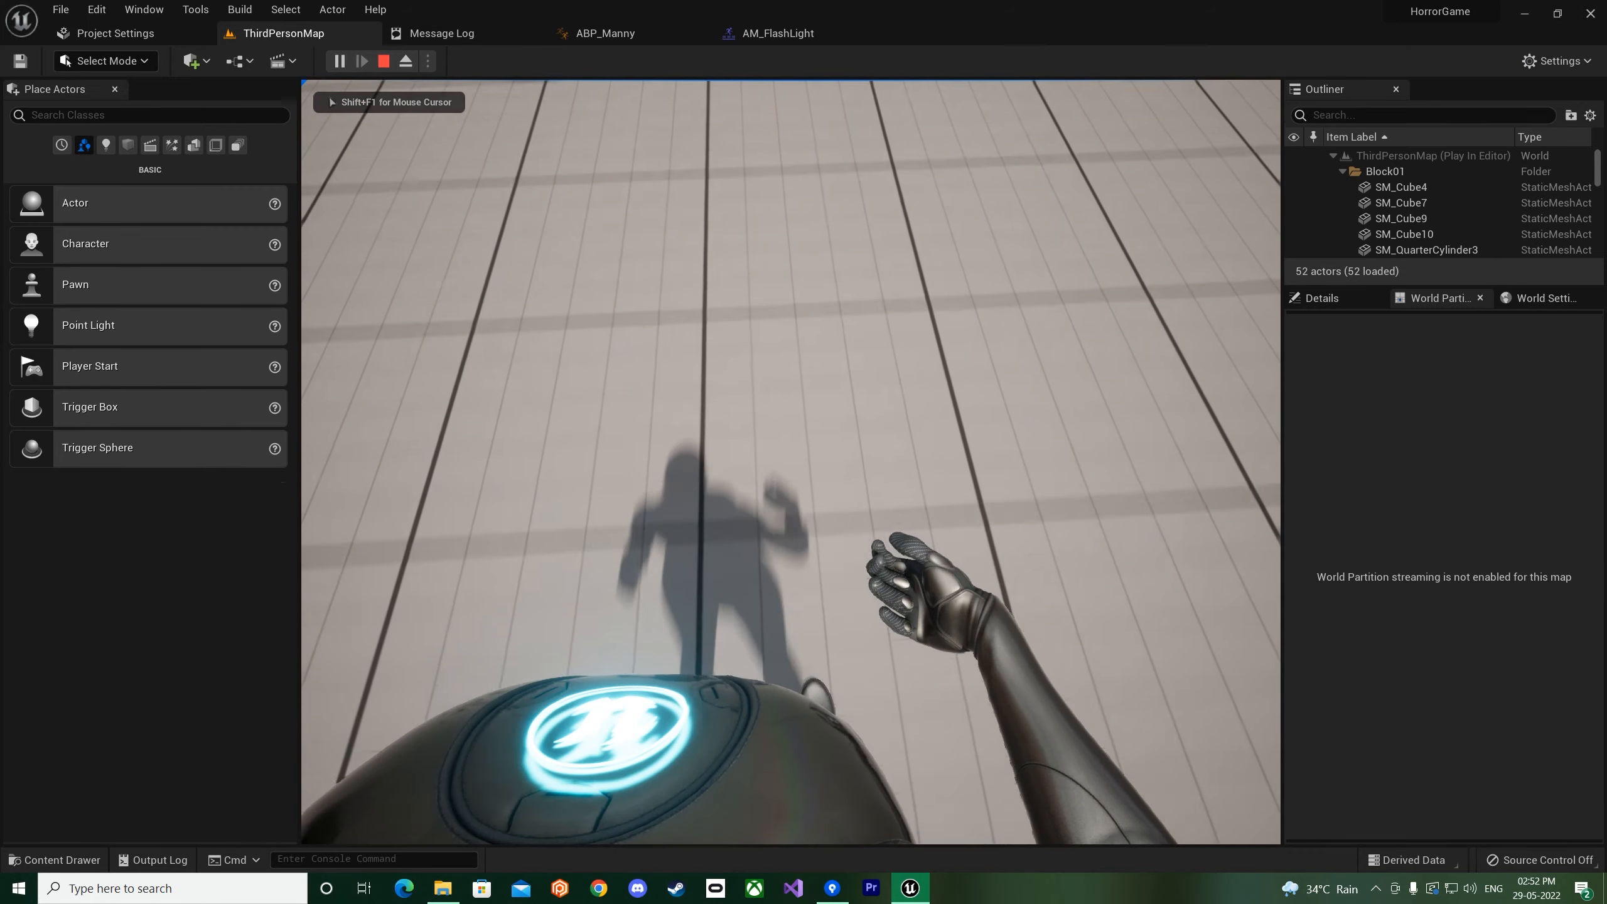
pyautogui.press('Escape')
# - Assign the AM_FlashLight montage track to the DefaultGroup.Equipment slot, save the montage and close it
pyautogui.click(783, 35)
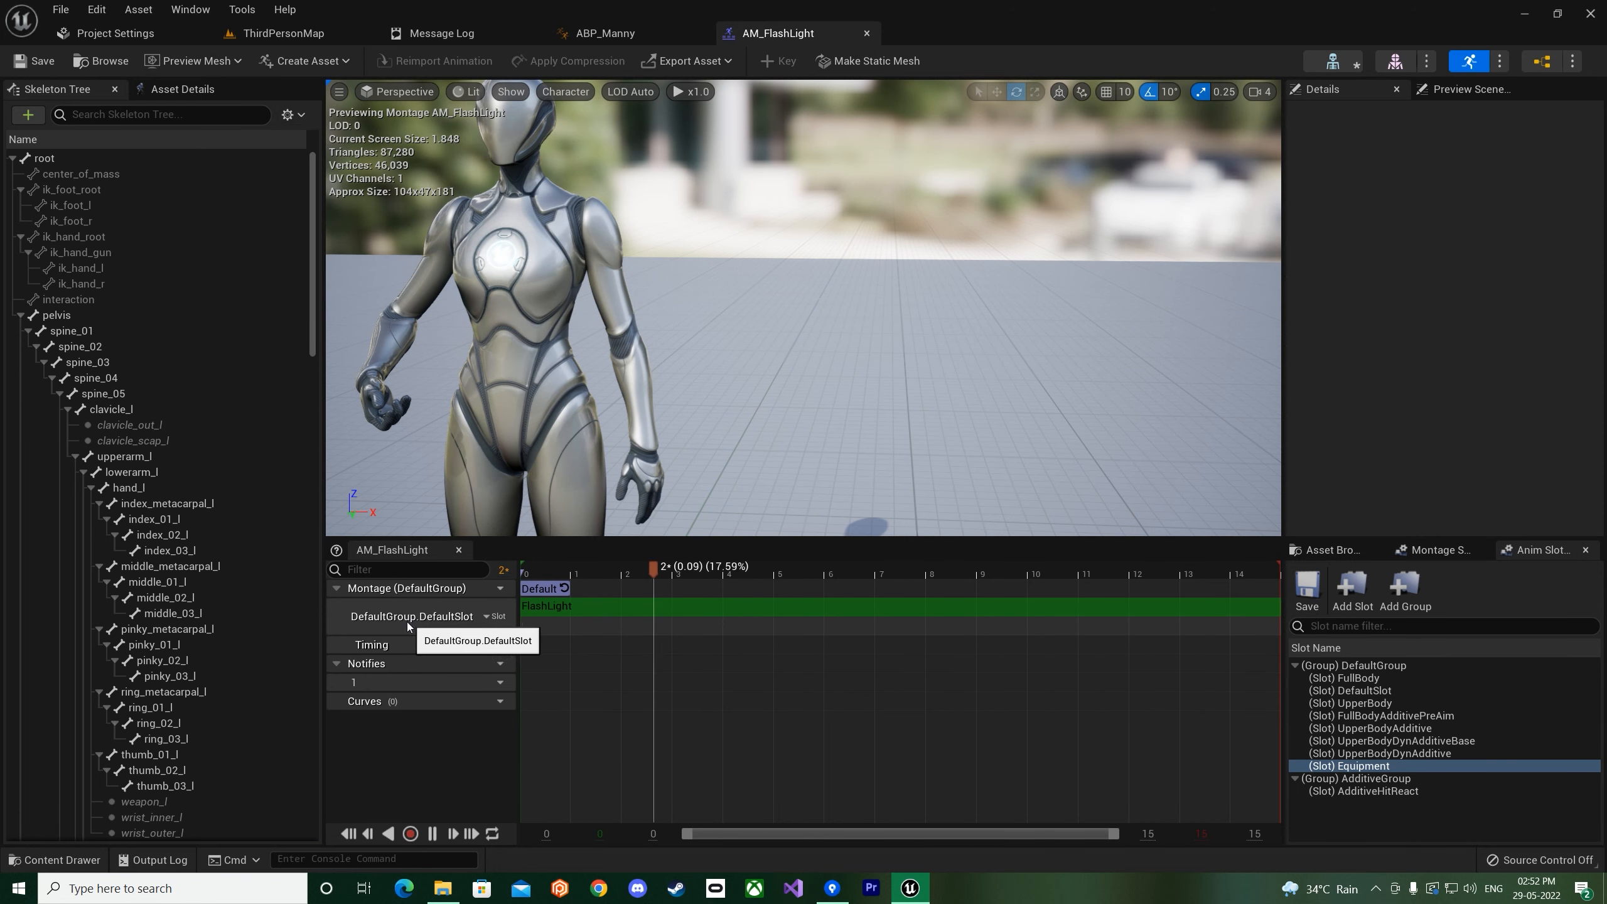
pyautogui.click(495, 618)
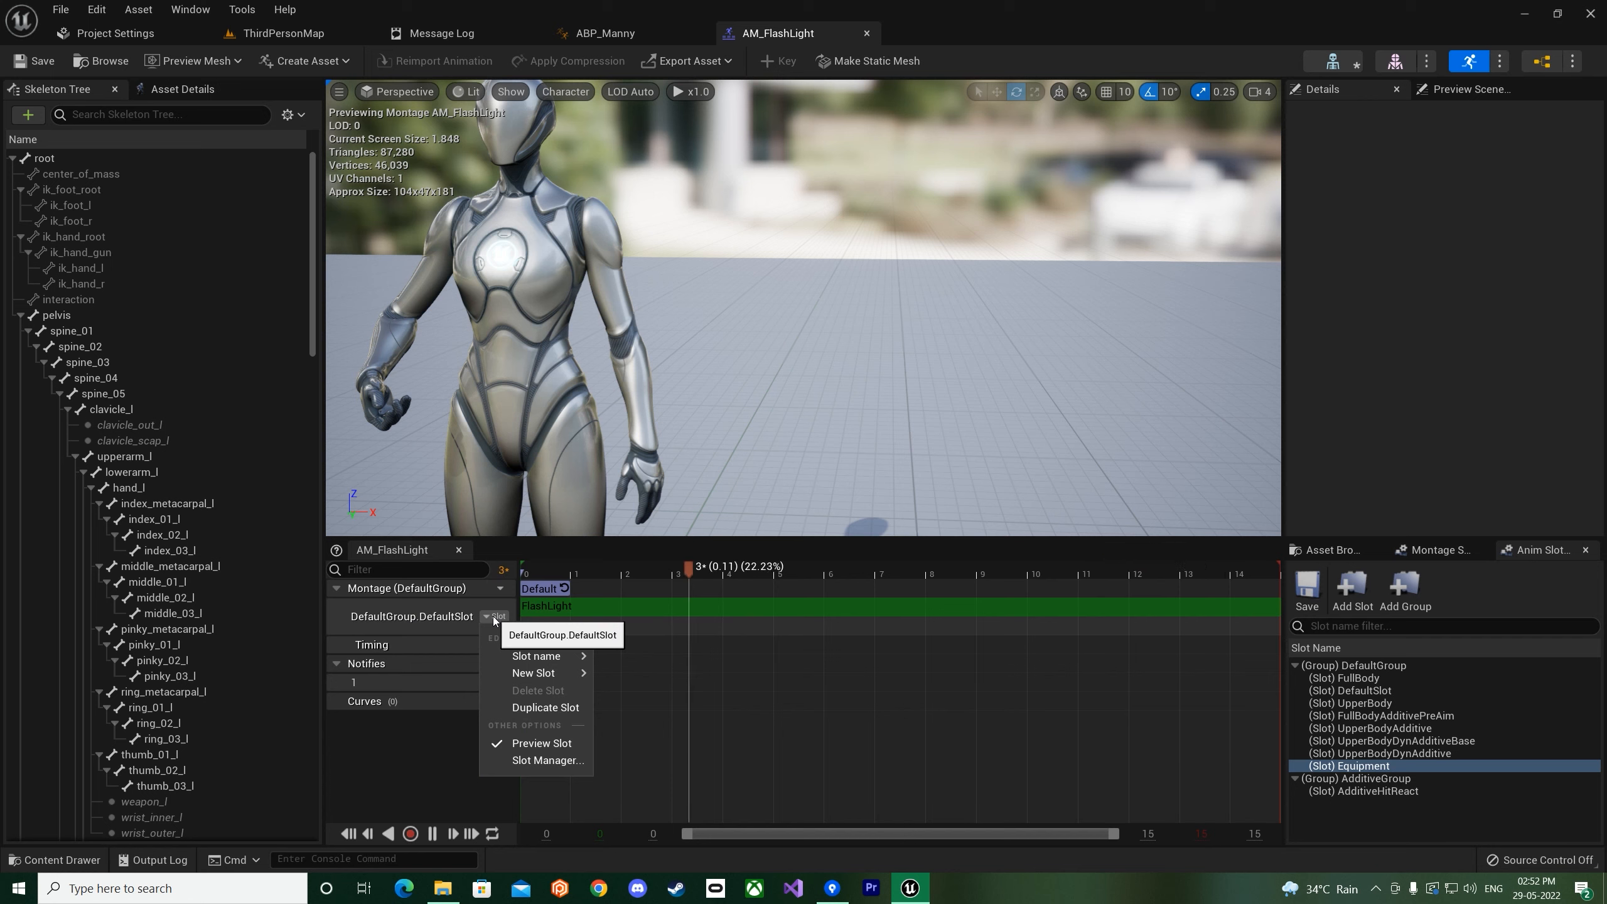
pyautogui.moveTo(550, 663)
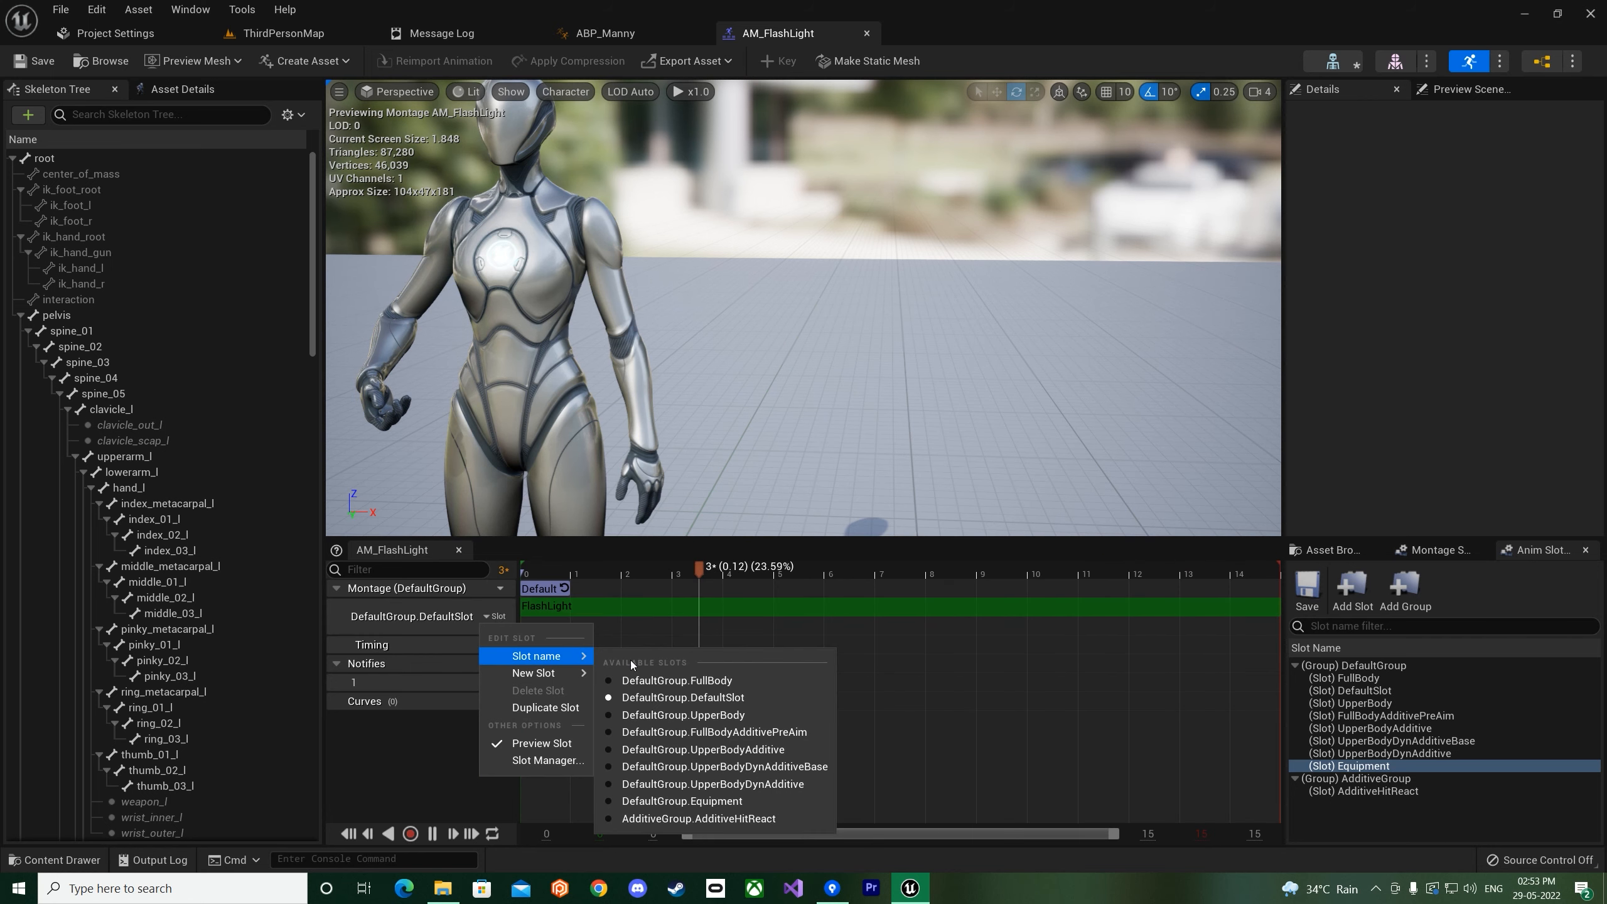
pyautogui.click(670, 802)
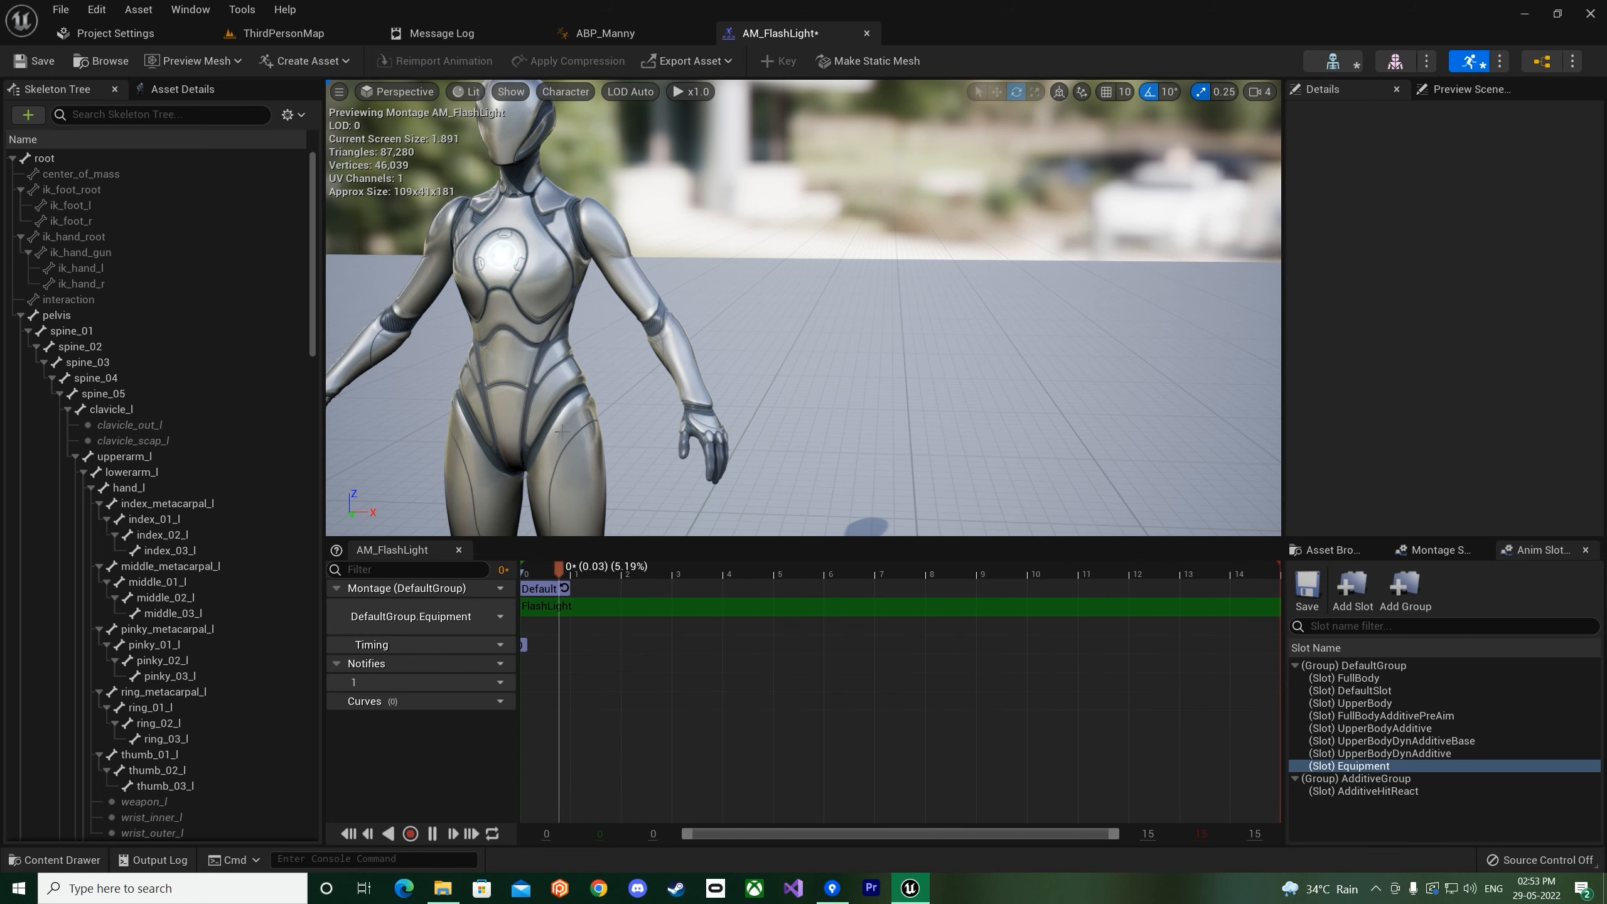
pyautogui.click(41, 63)
pyautogui.click(867, 33)
# - Reopen AM_FlashLight from the _Horror folder to check its assigned slot, and close it again
pyautogui.click(285, 33)
pyautogui.hotkey('ctrl', 'space')
pyautogui.doubleClick(577, 671)
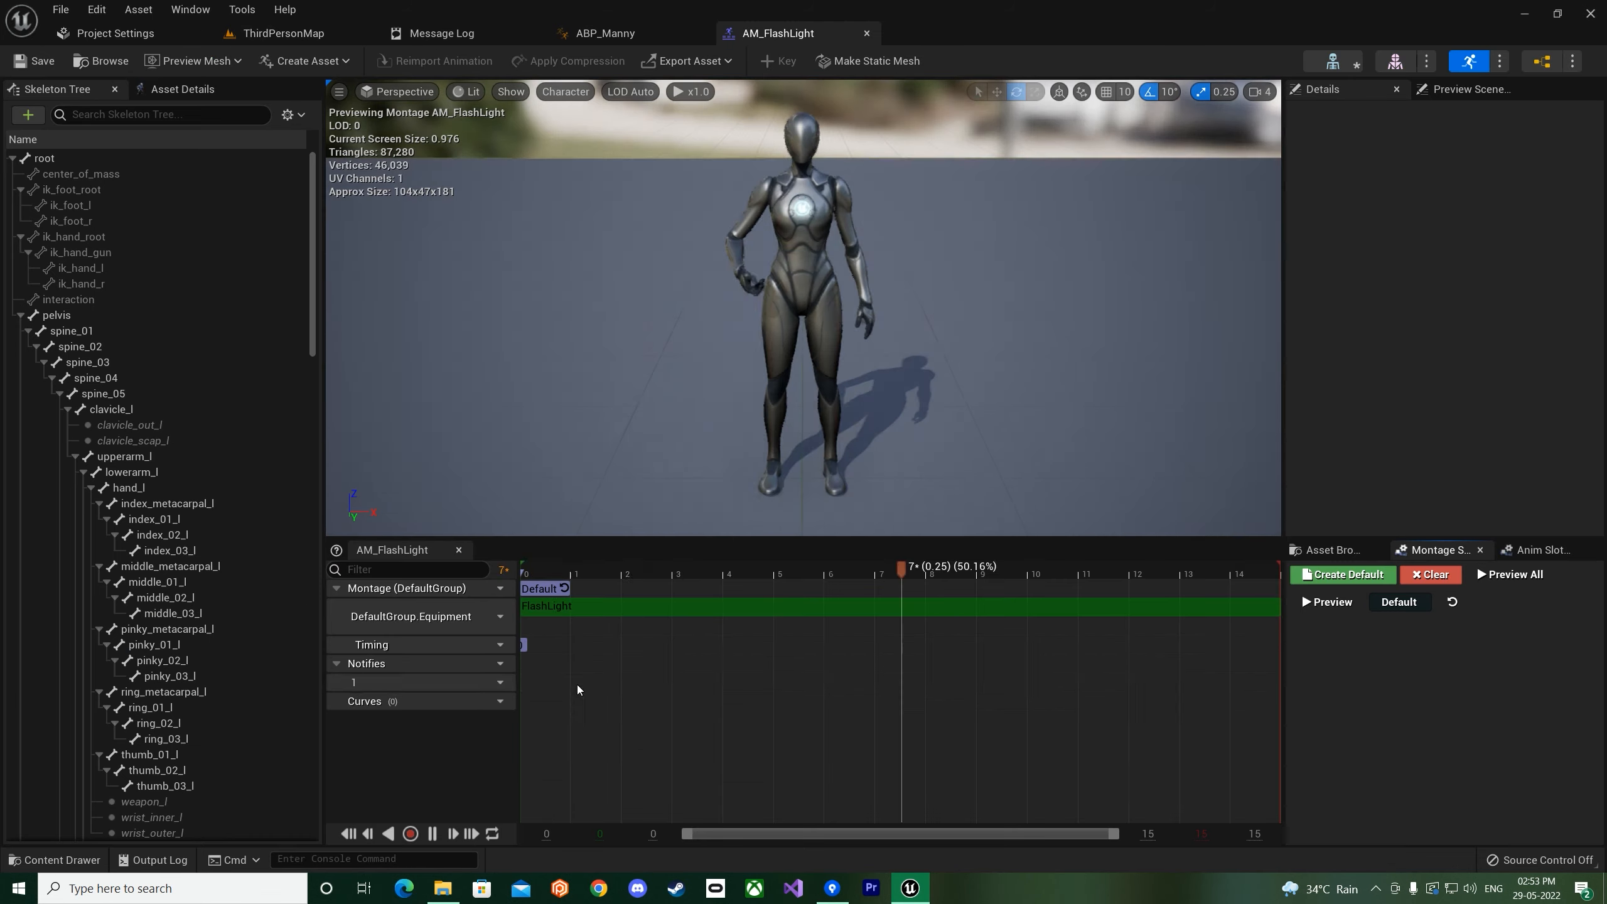
pyautogui.click(867, 33)
# - Play-test ThirdPersonMap by walking forward and looking down at the arms with the montage in the Equipment slot, and stop playing
pyautogui.click(284, 32)
pyautogui.click(339, 61)
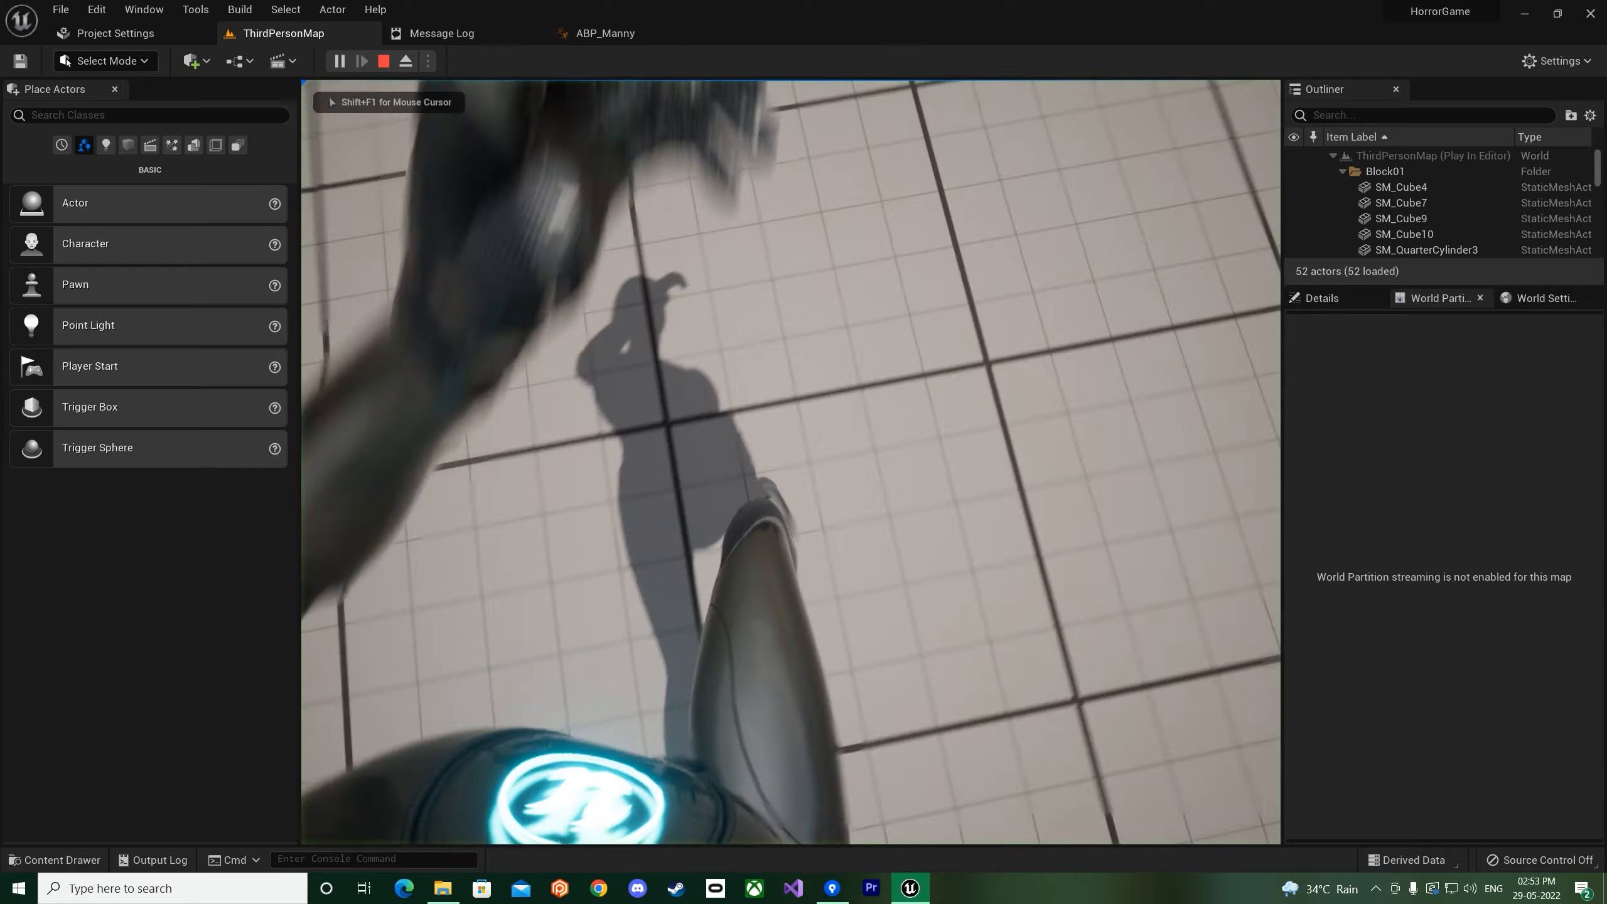
pyautogui.press('w')
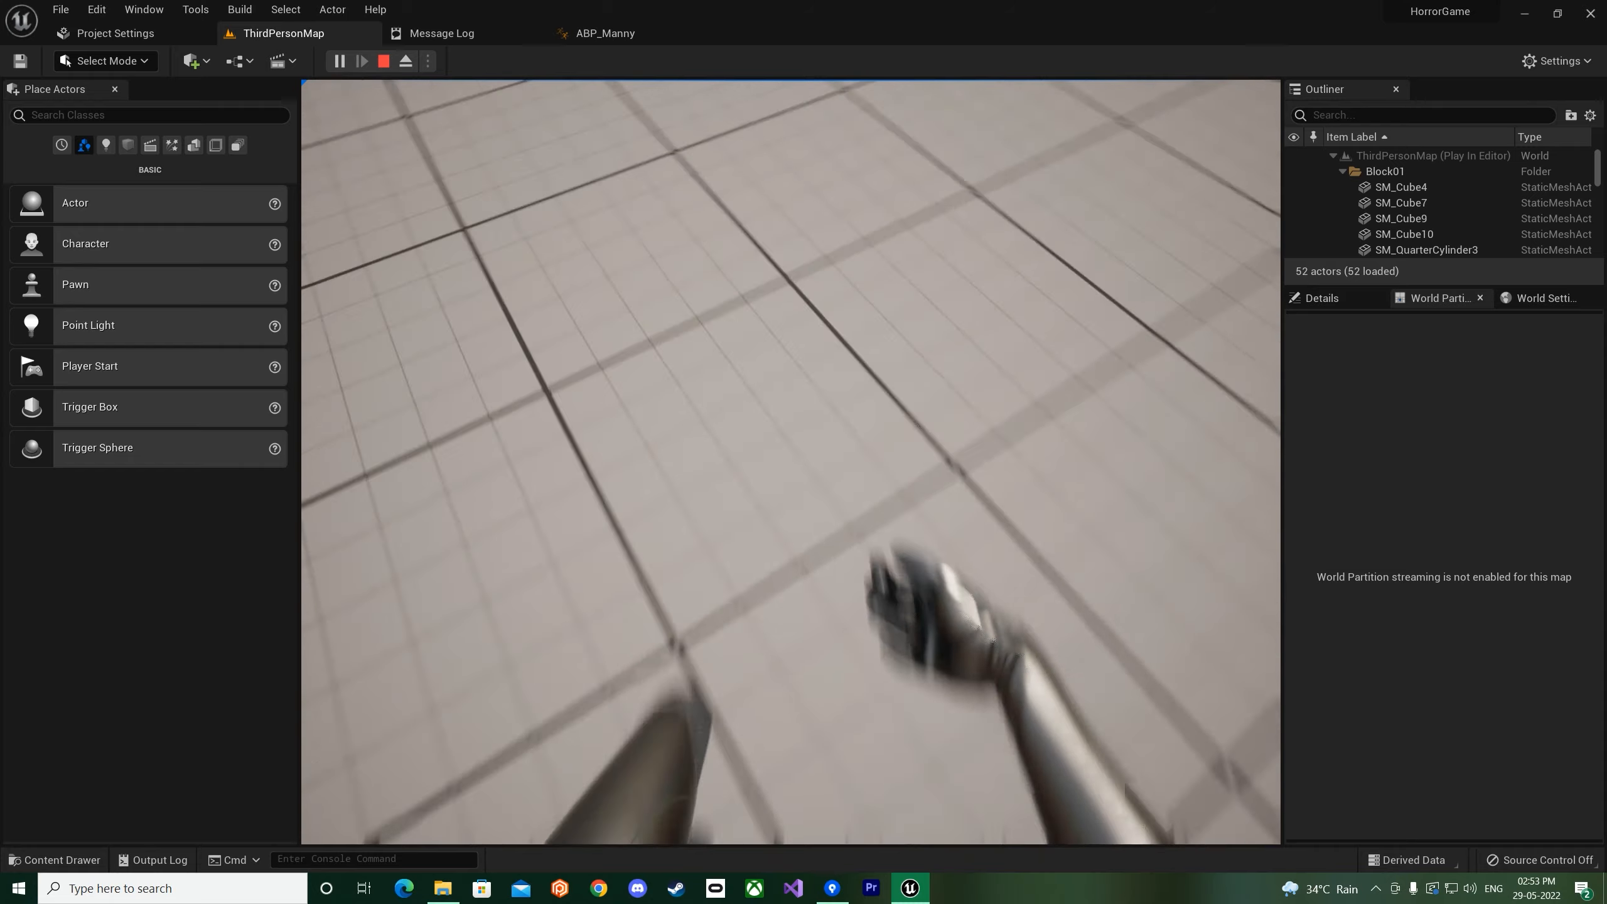
pyautogui.press('Escape')
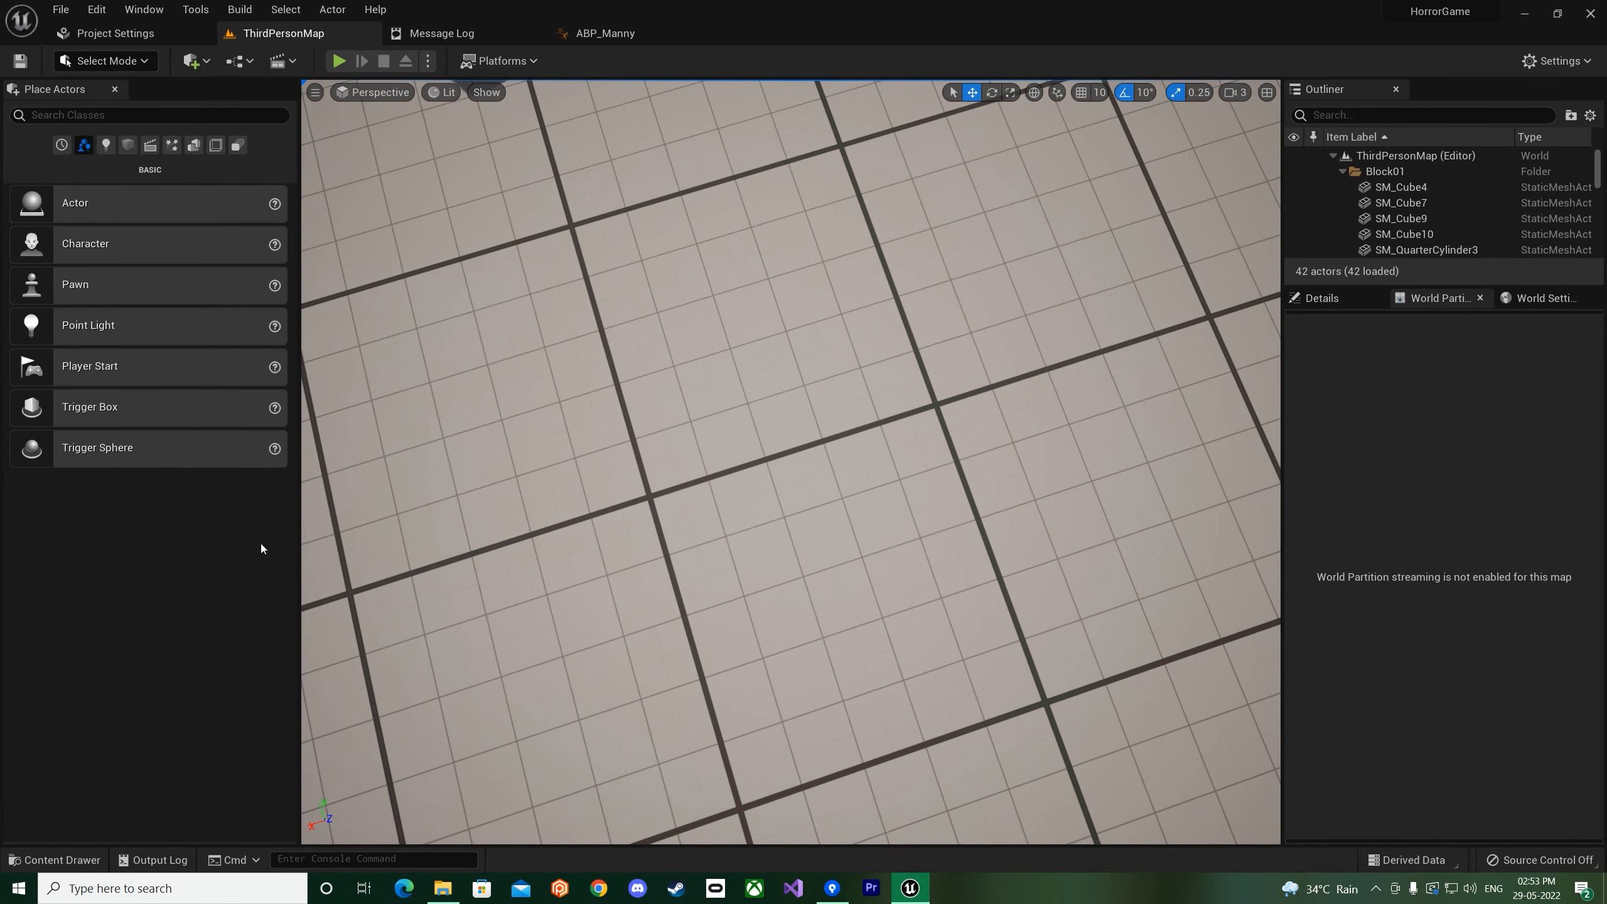
# - Inspect the layered blend node's branch filter Blend Depth in ABP_Manny, and open the SK_Mannequin skeleton
pyautogui.click(623, 33)
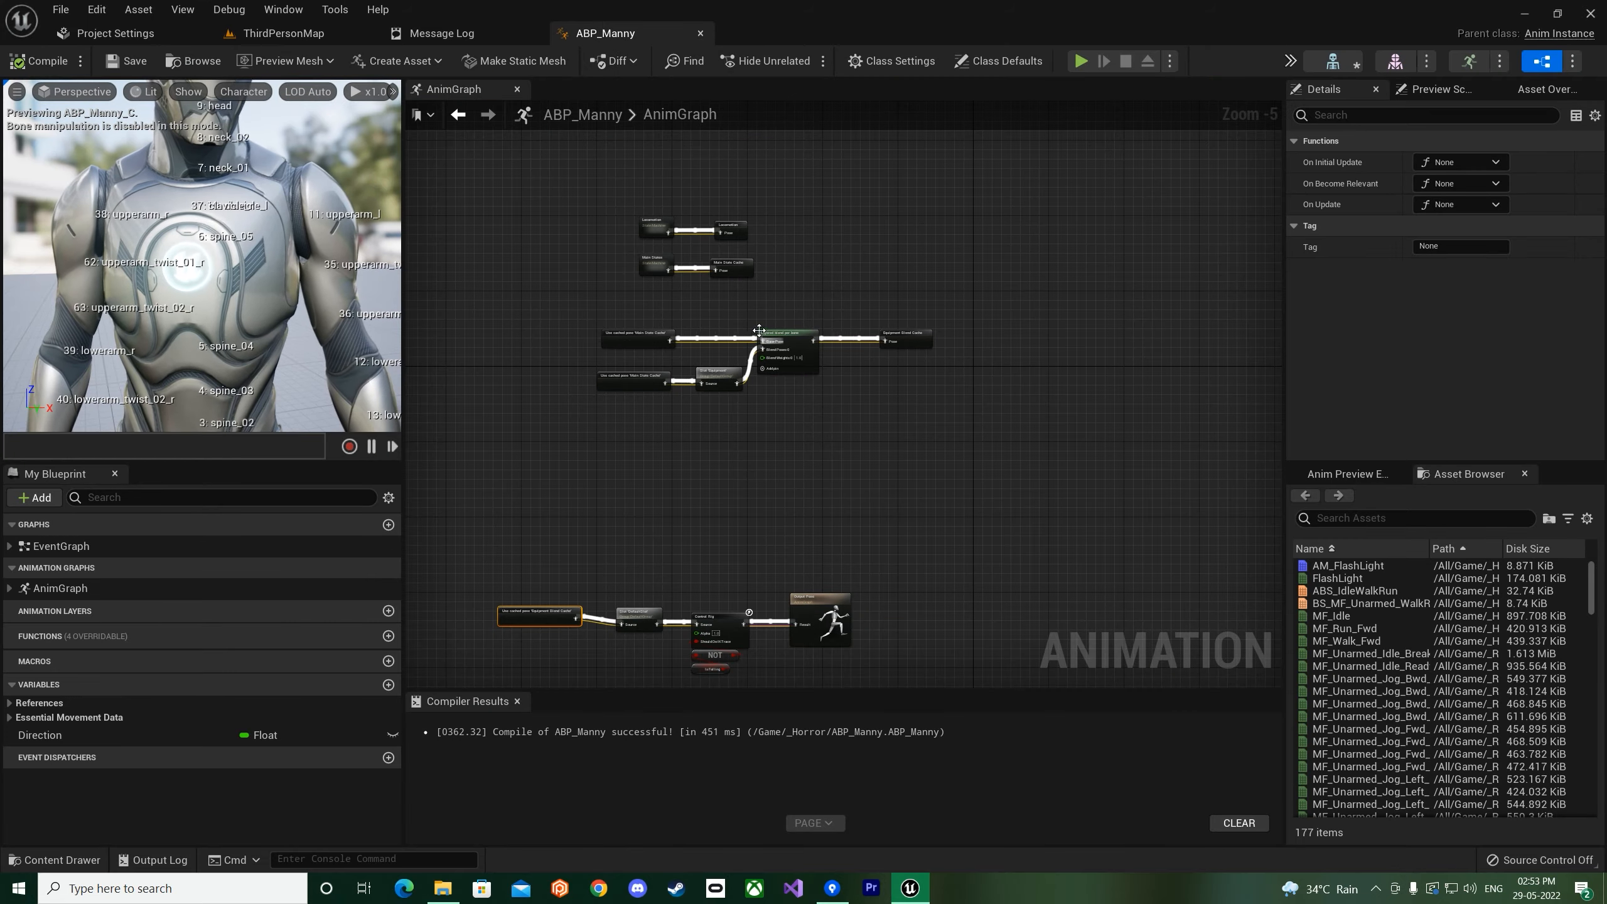
pyautogui.click(1433, 291)
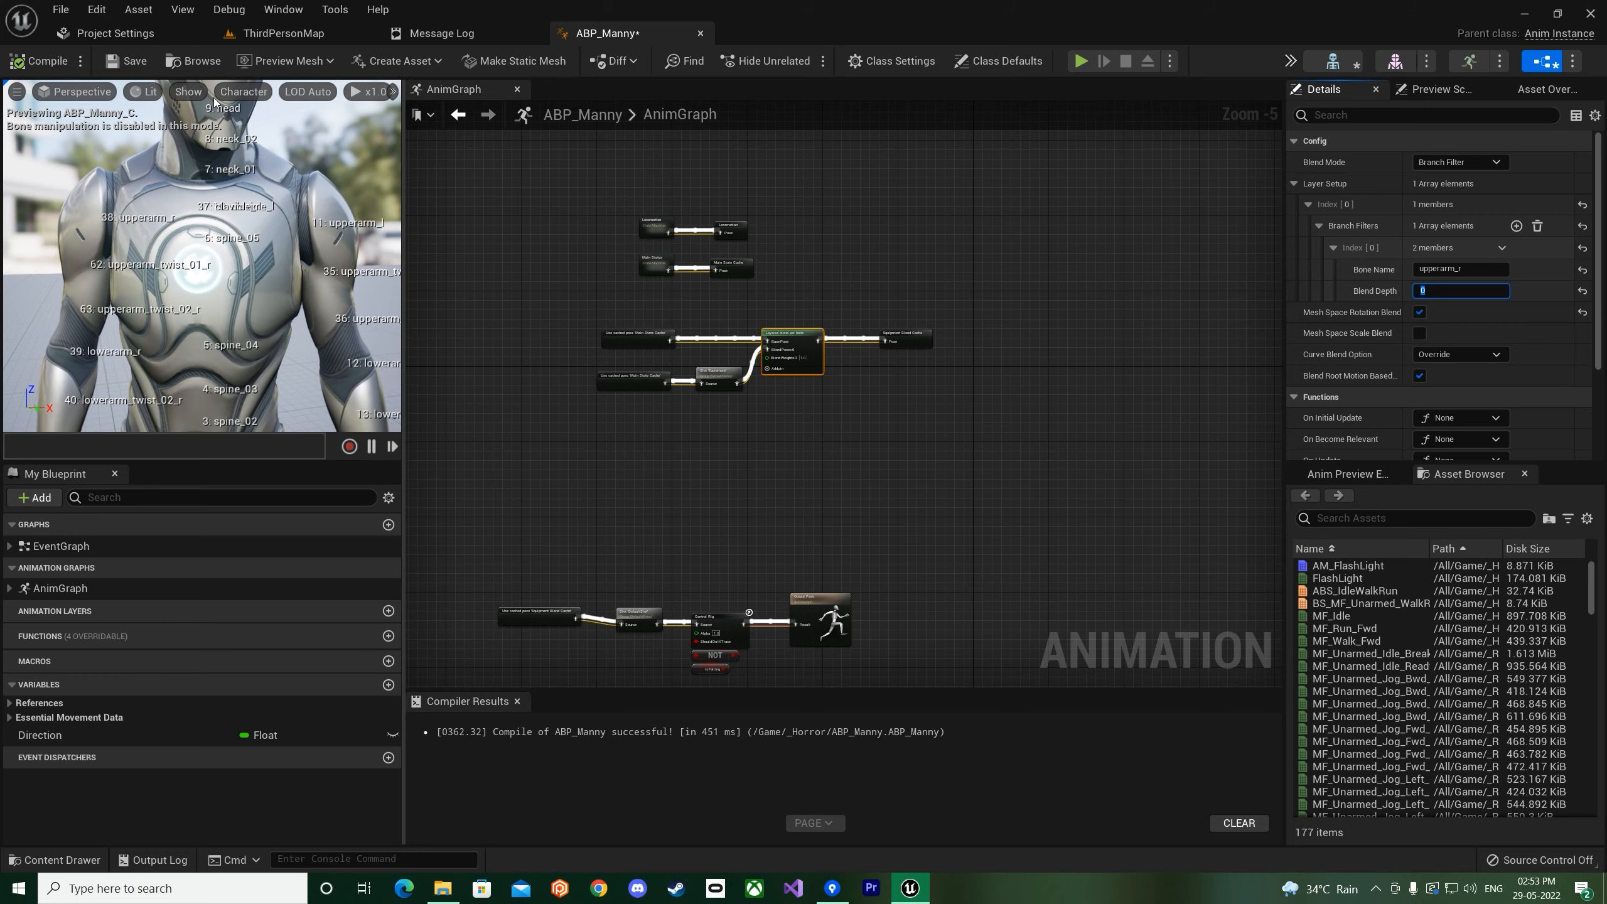
pyautogui.click(161, 39)
pyautogui.click(284, 32)
pyautogui.hotkey('ctrl', 'space')
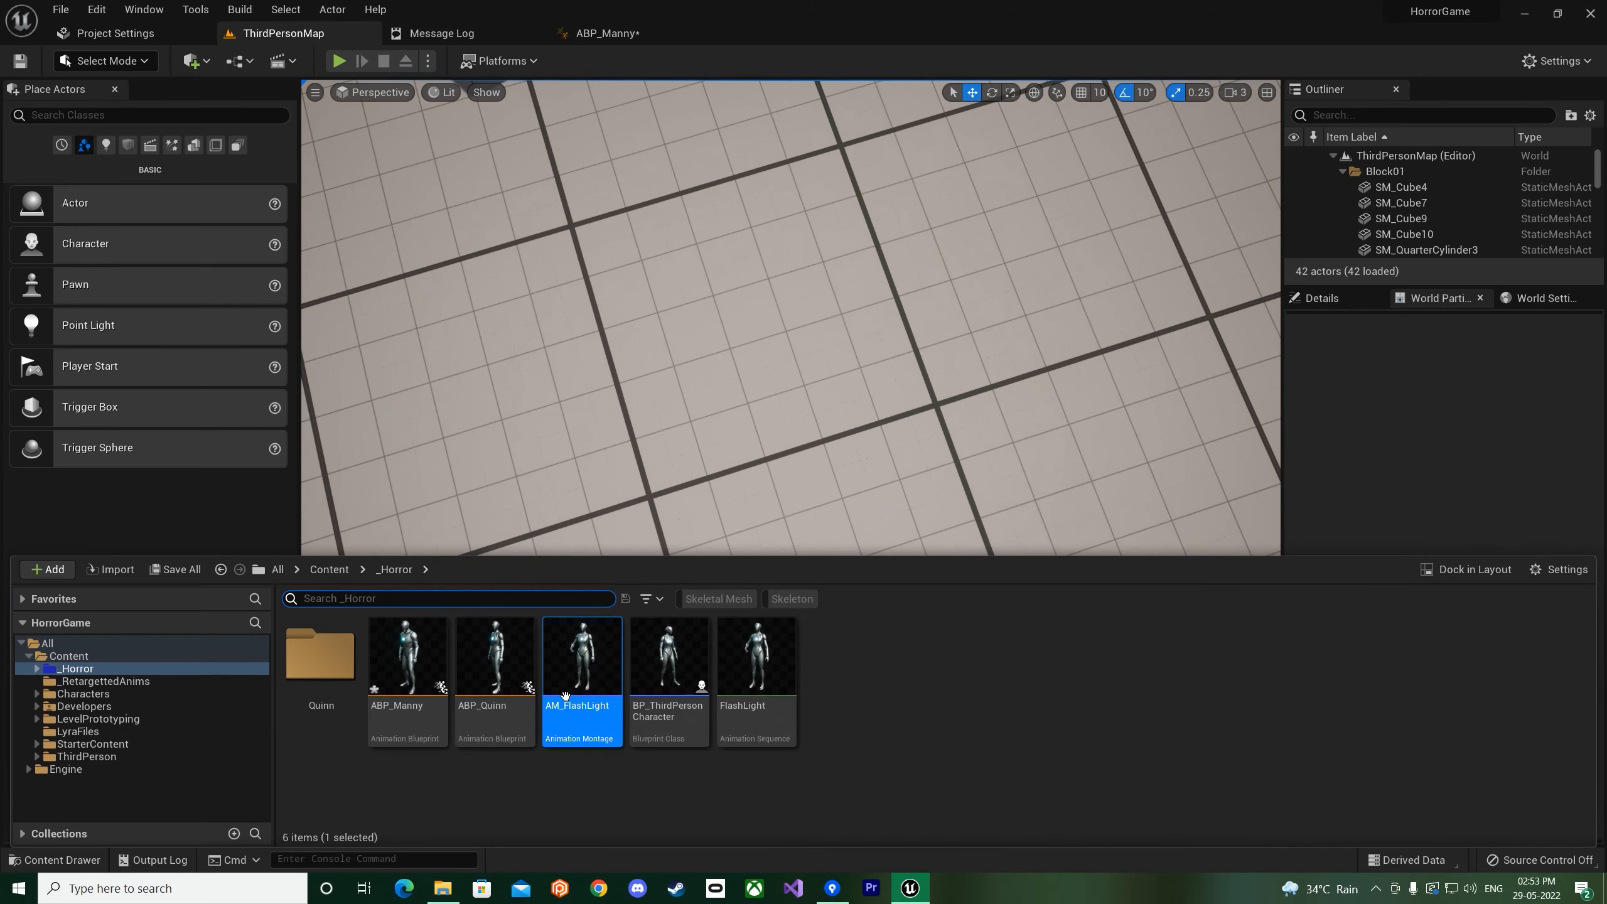
pyautogui.click(609, 34)
pyautogui.click(1333, 61)
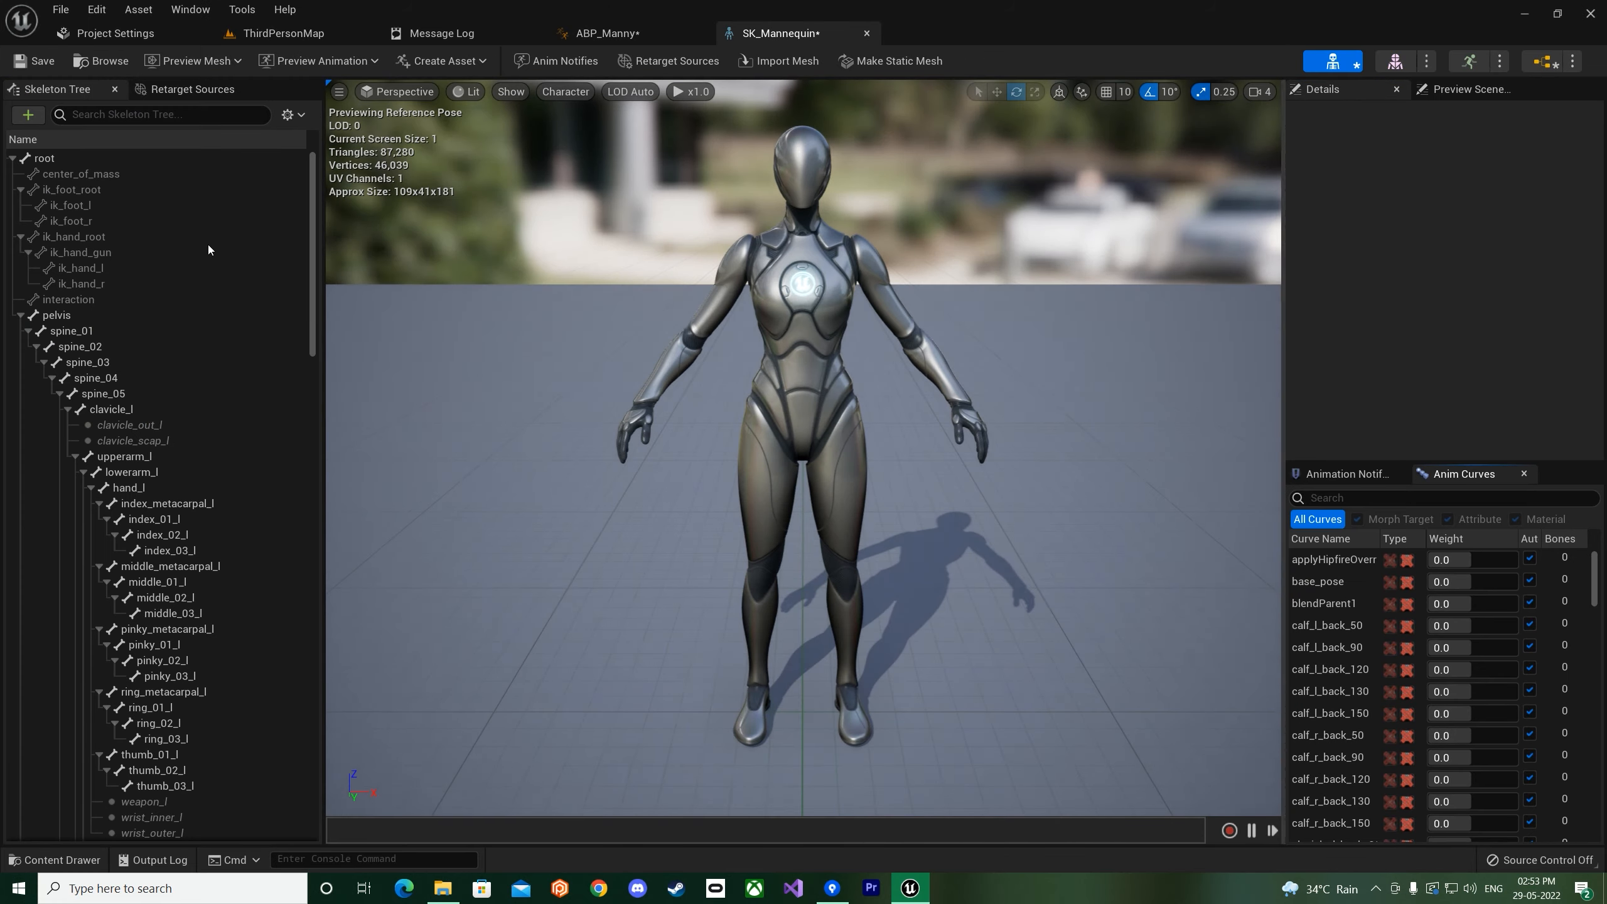
# - Display the full bone hierarchy on the mannequin and select the lowerarm_r bone to examine the right arm's bone chain
pyautogui.click(552, 95)
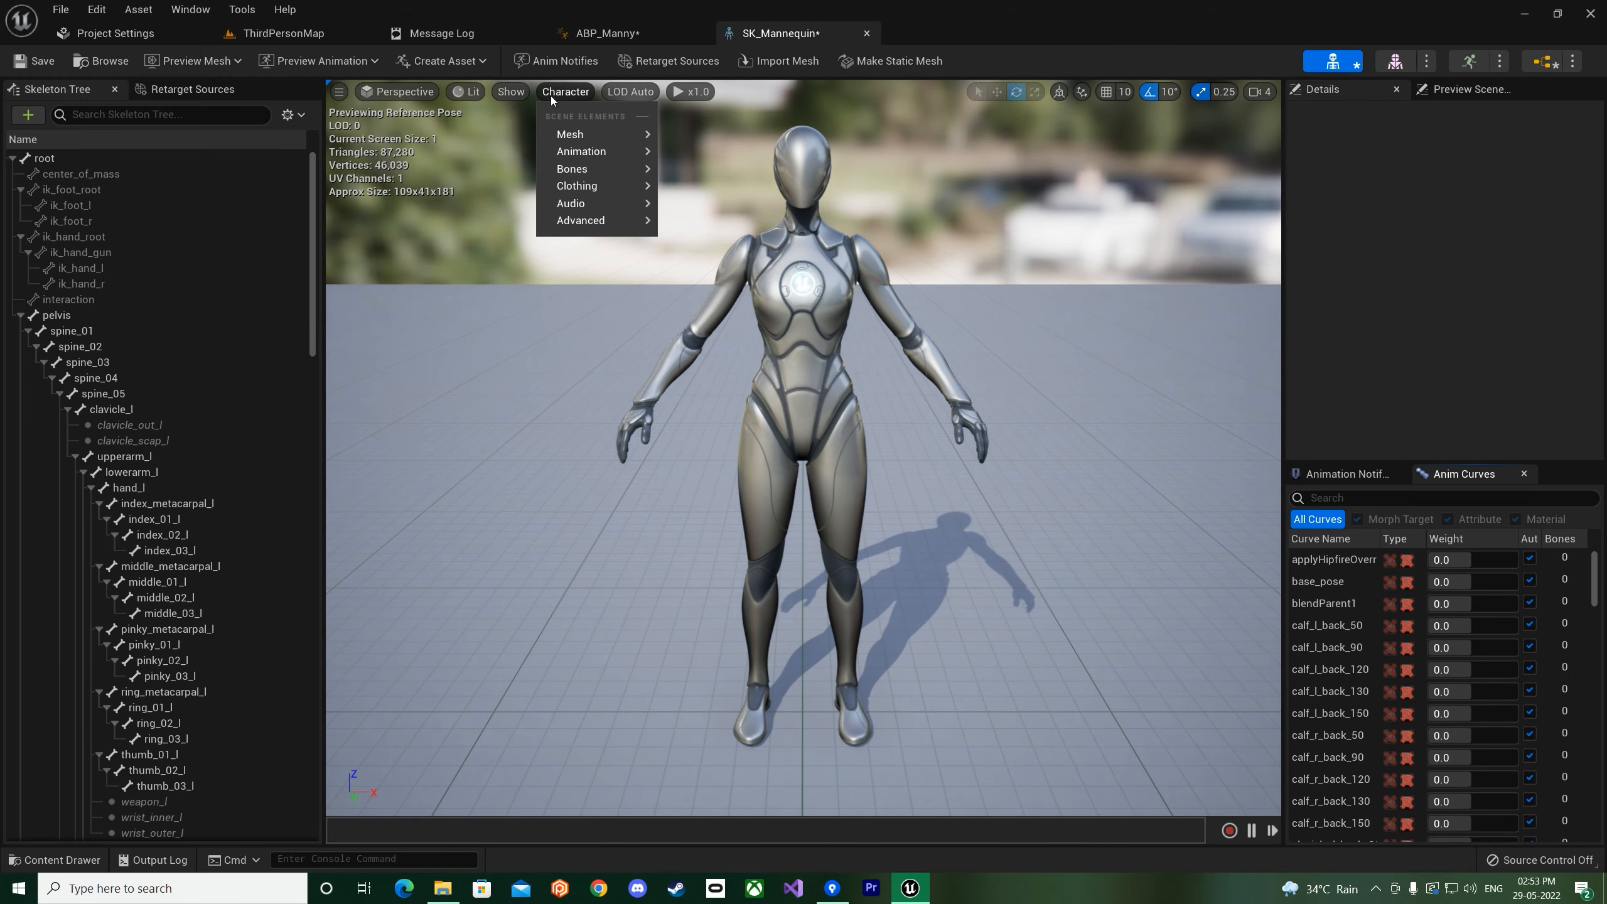
pyautogui.moveTo(588, 169)
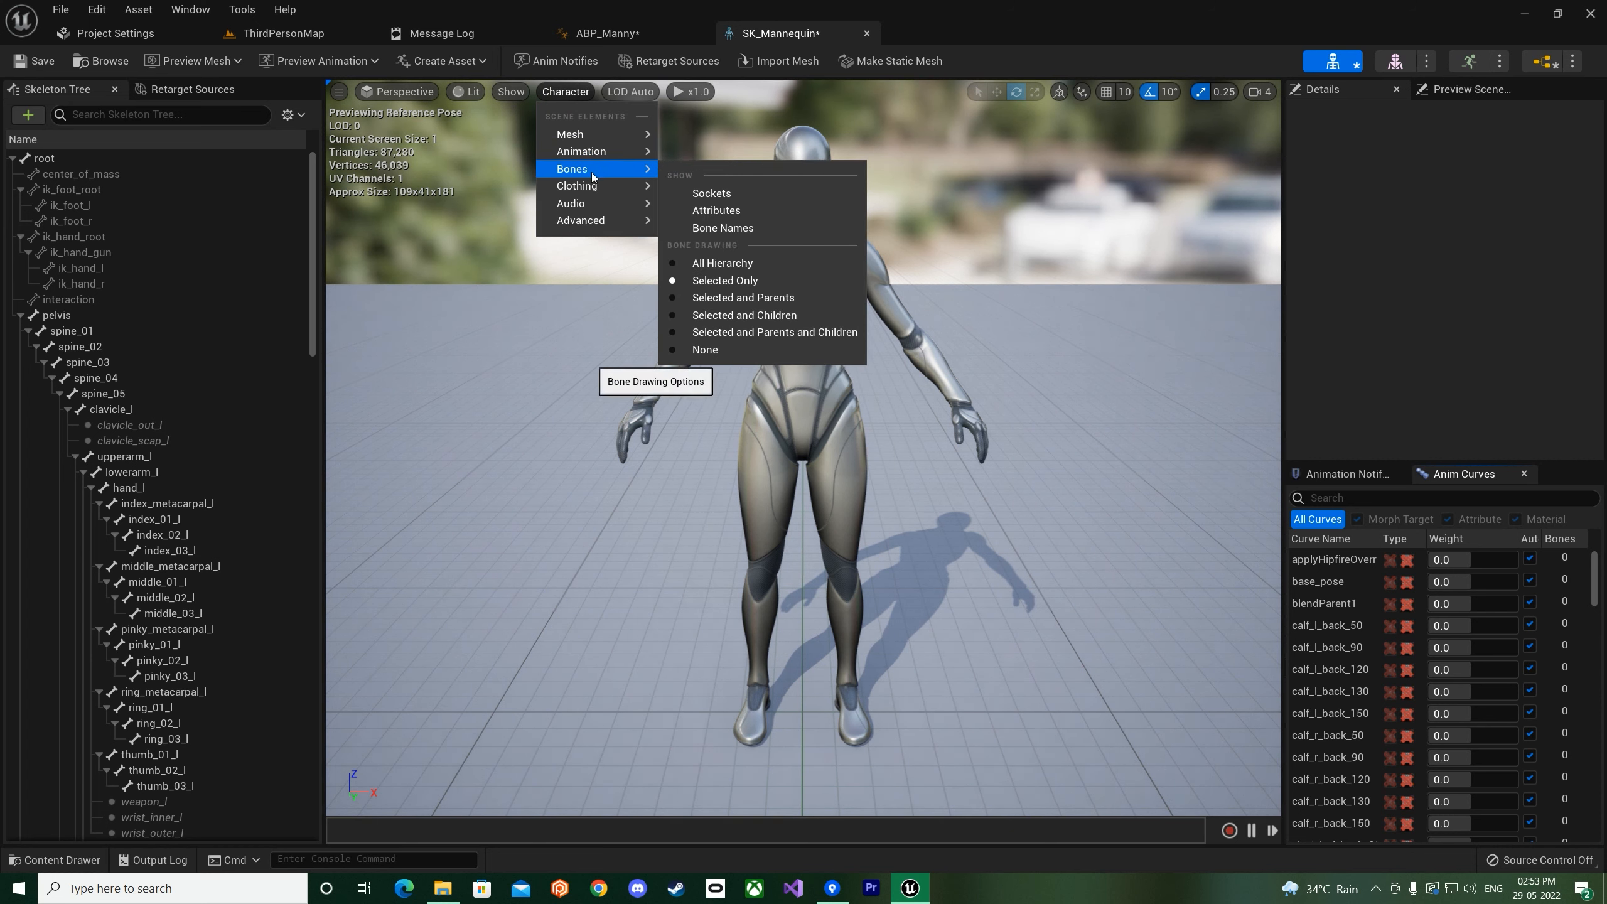
pyautogui.click(759, 265)
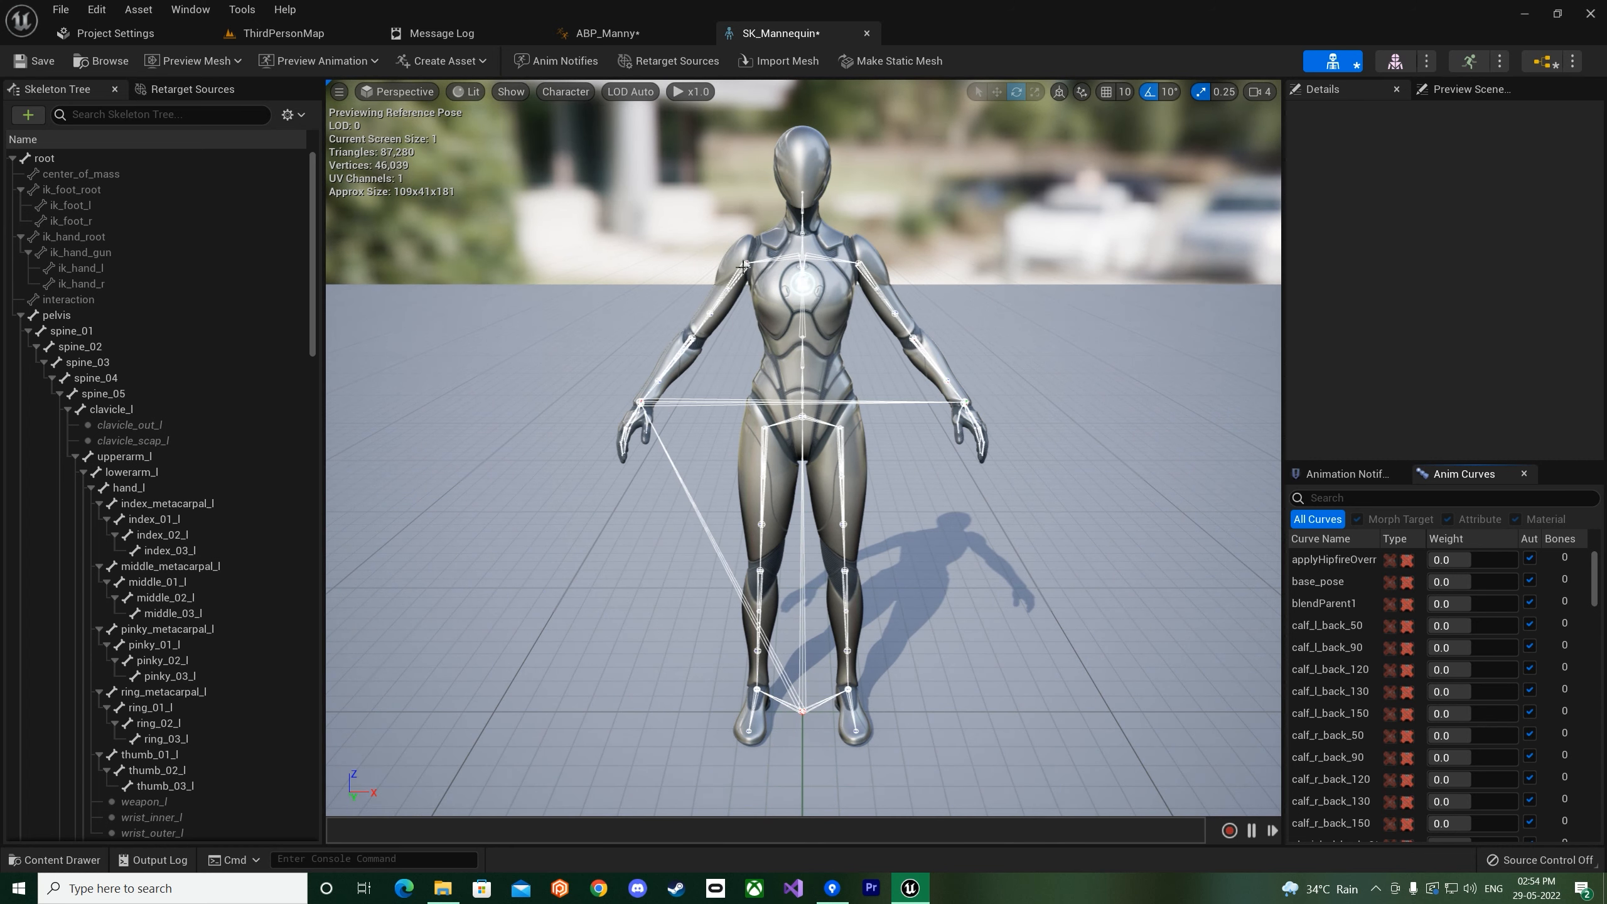
pyautogui.moveTo(802, 447); pyautogui.dragTo(715, 462, button='right')
pyautogui.moveTo(818, 367)
pyautogui.mouseDown(button='right')
pyautogui.moveTo(832, 370)
pyautogui.moveTo(818, 367)
pyautogui.mouseUp(button='right')
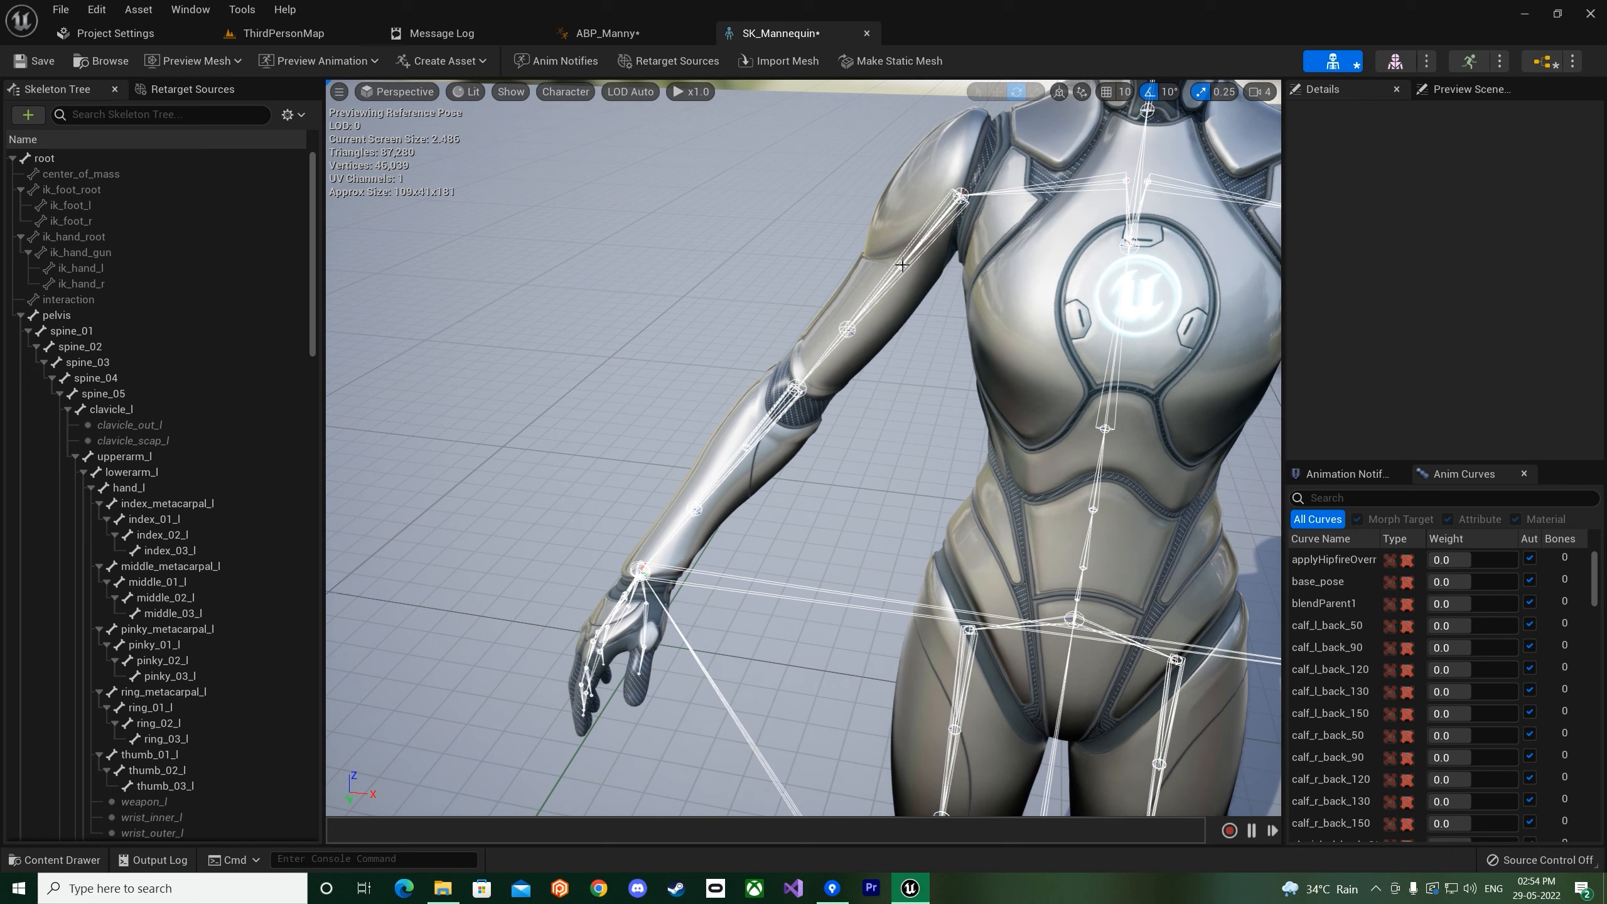
pyautogui.click(865, 312)
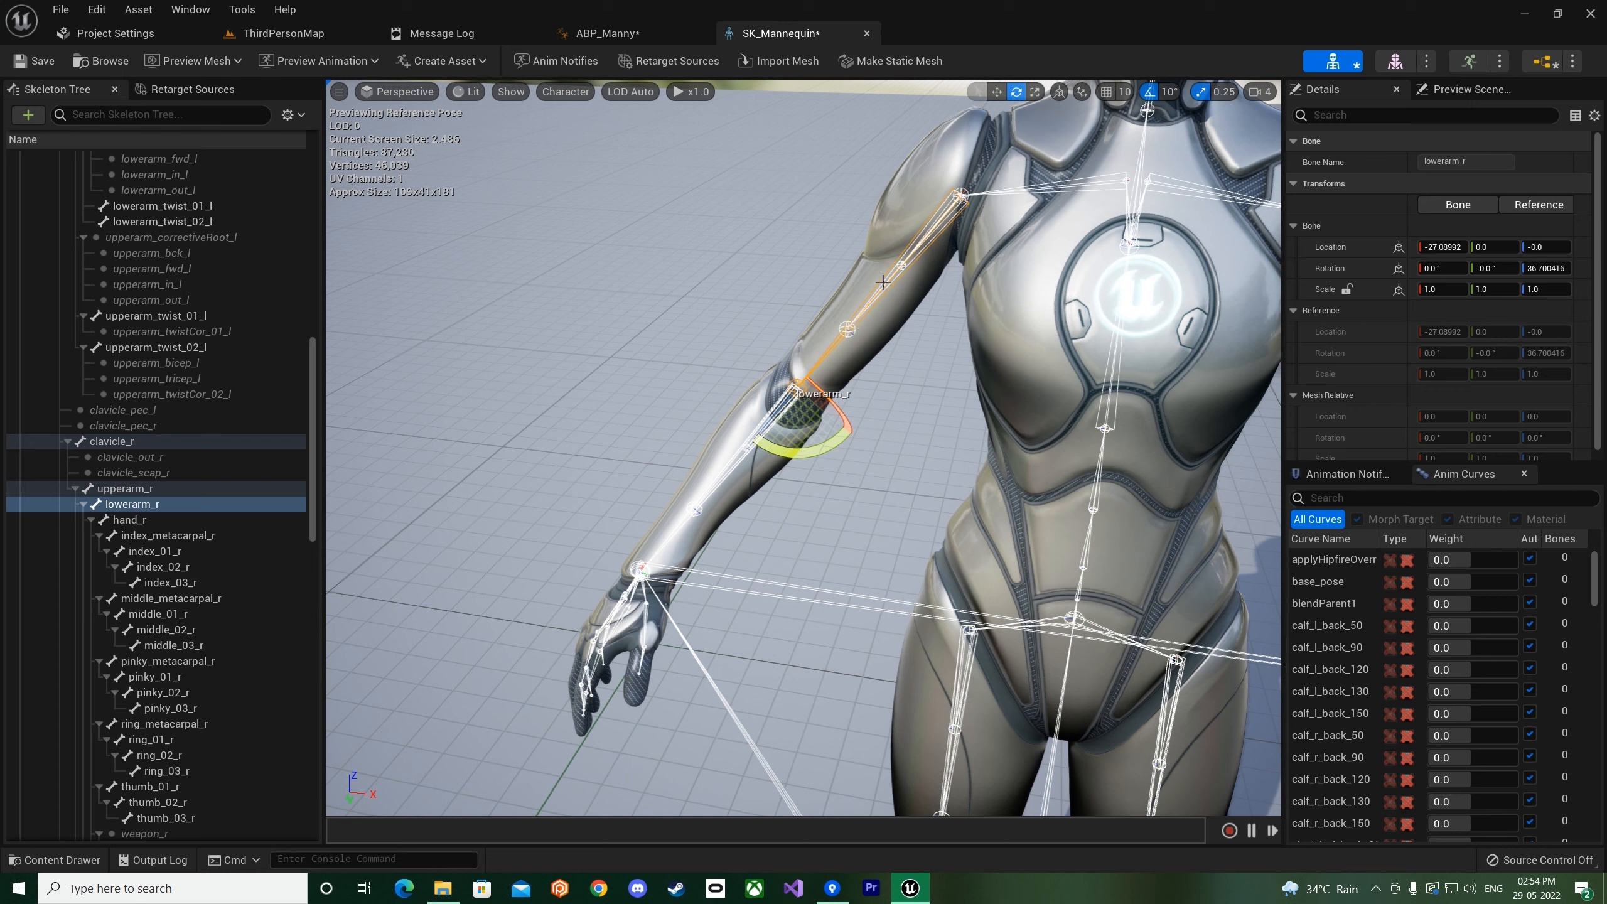
# - Set the Blend Depth of the upperarm_r branch filter in ABP_Manny to 1, and inspect the right arm's bones in the preview
pyautogui.click(606, 33)
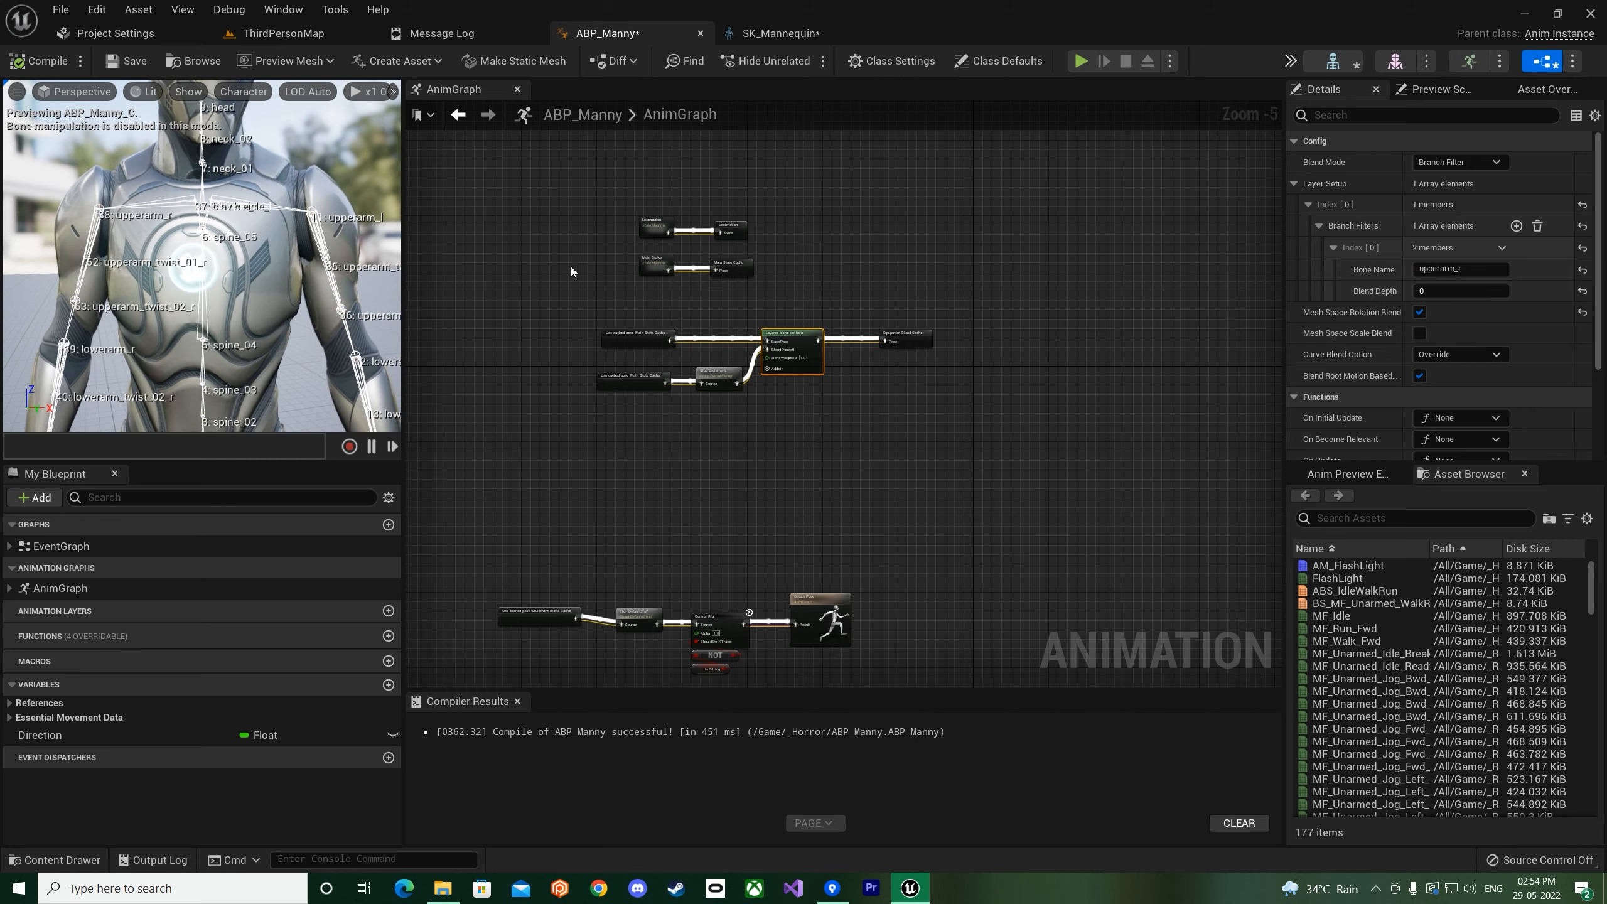
pyautogui.click(1424, 290)
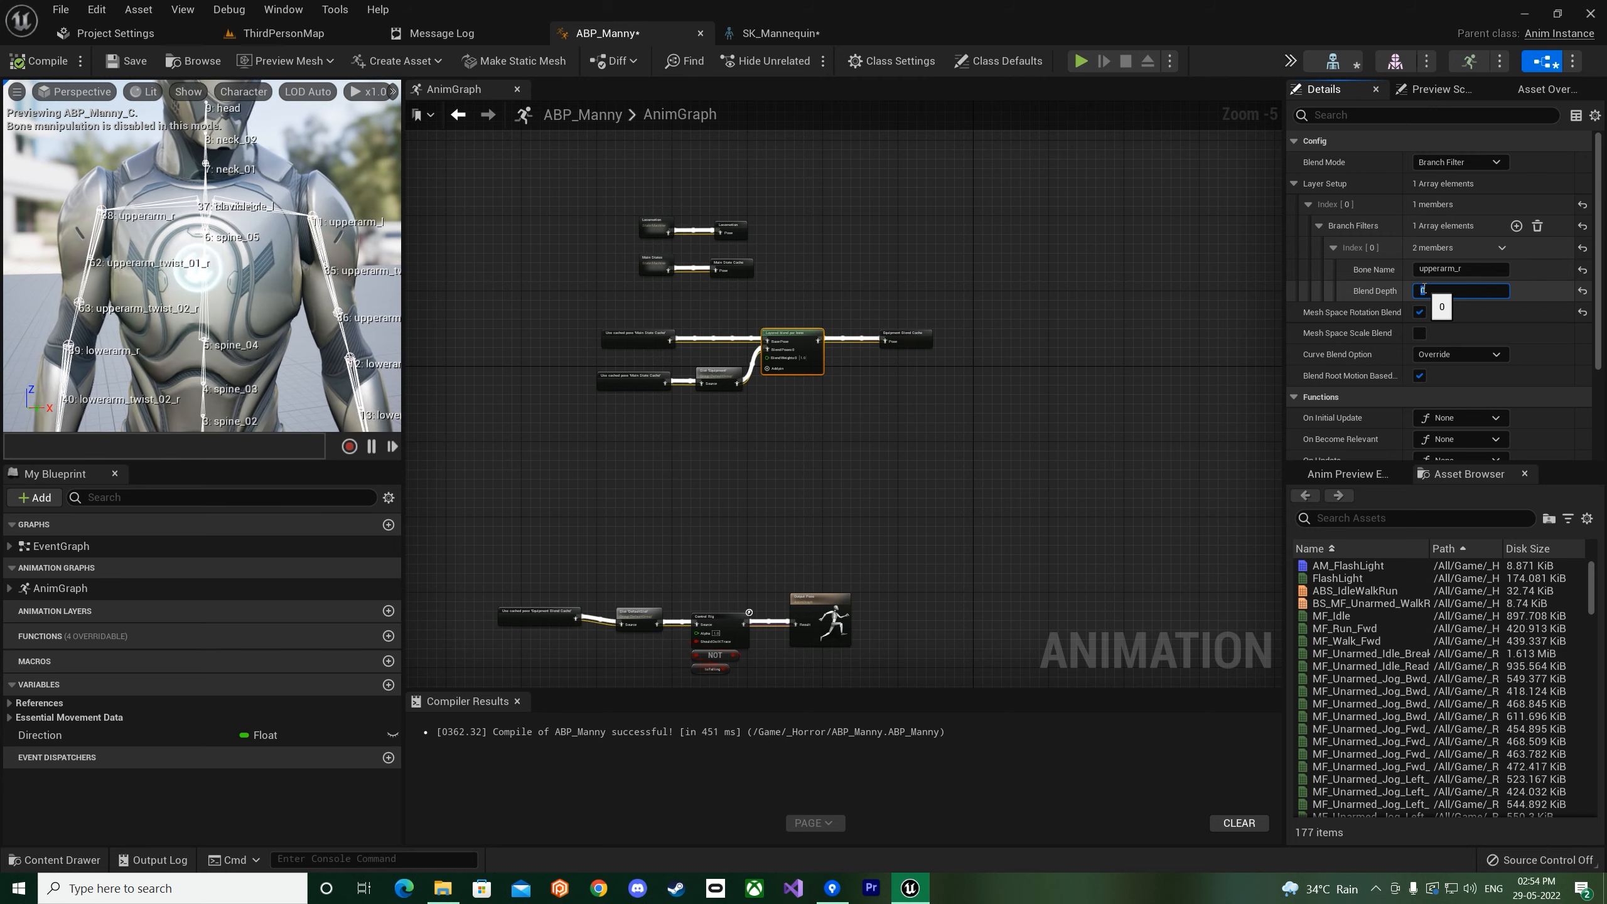
pyautogui.press('Return')
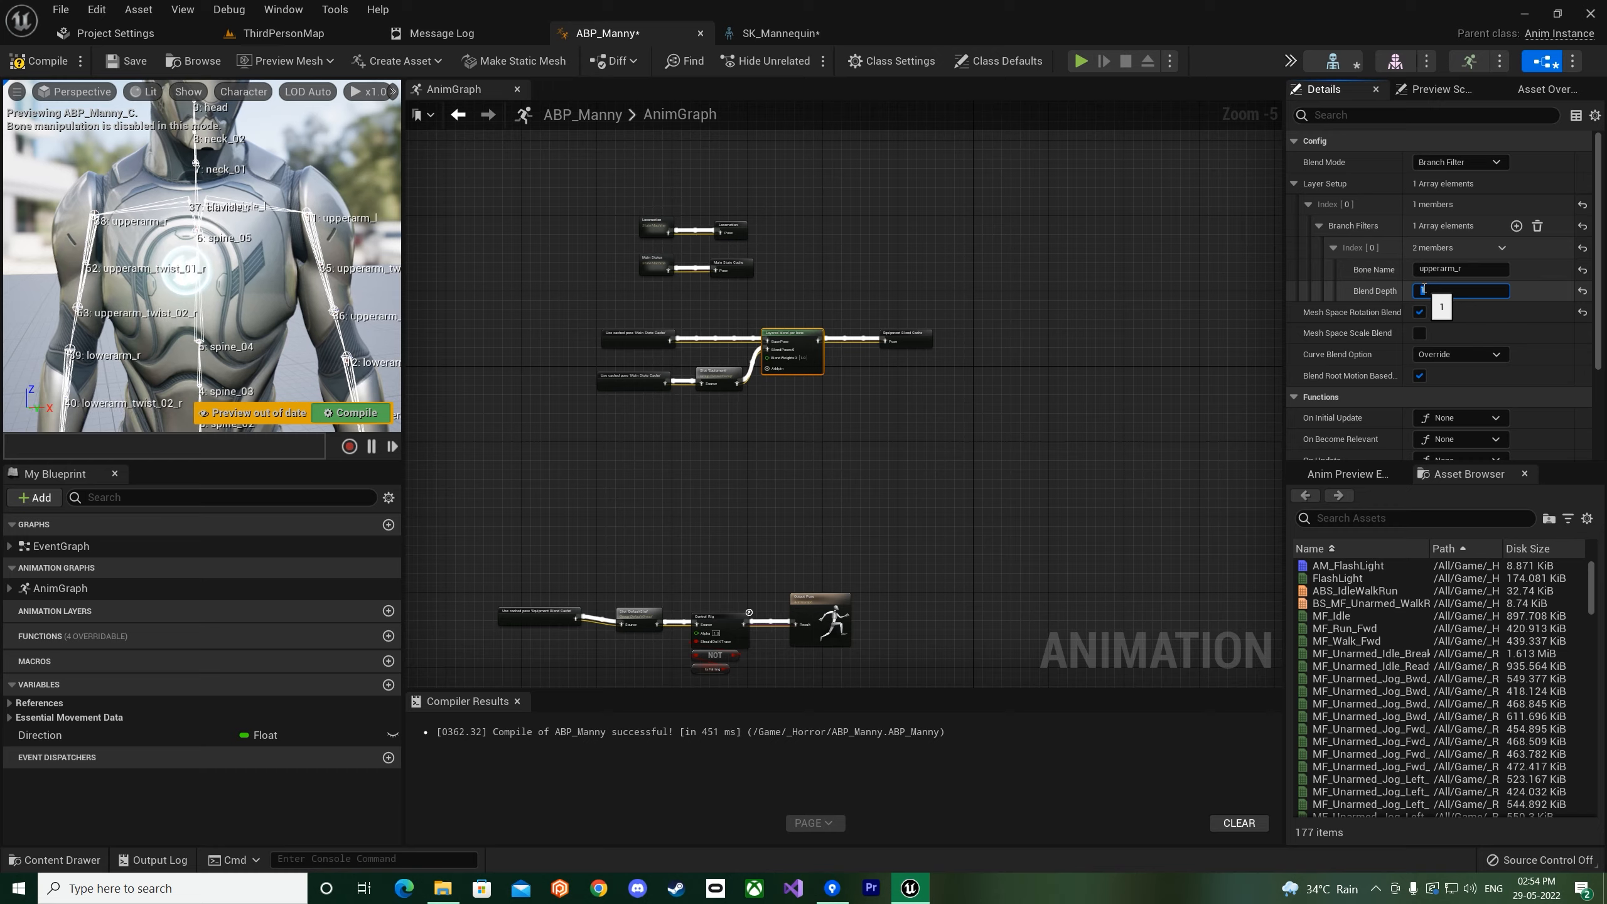
pyautogui.moveTo(164, 265); pyautogui.dragTo(206, 80, button='right')
pyautogui.press('s')
pyautogui.press('w')
pyautogui.press('s')
pyautogui.press('w')
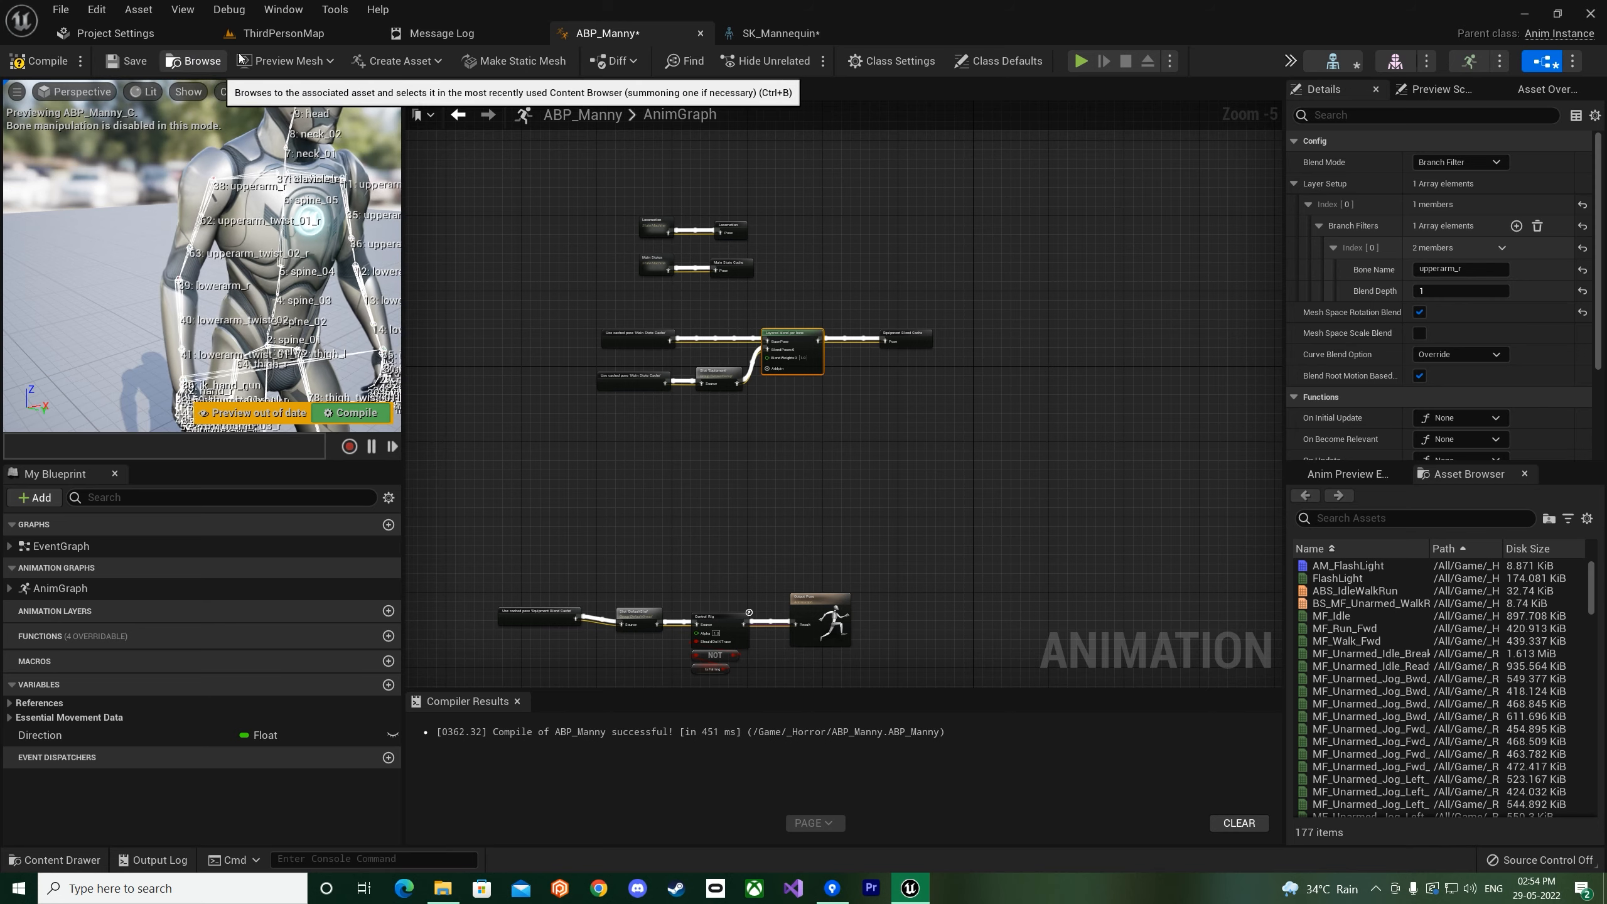
# - Play-test ThirdPersonMap with the Blend Depth of 1, walking around to examine the arm movement, and stop playing
pyautogui.click(261, 40)
pyautogui.hotkey('alt', 'p')
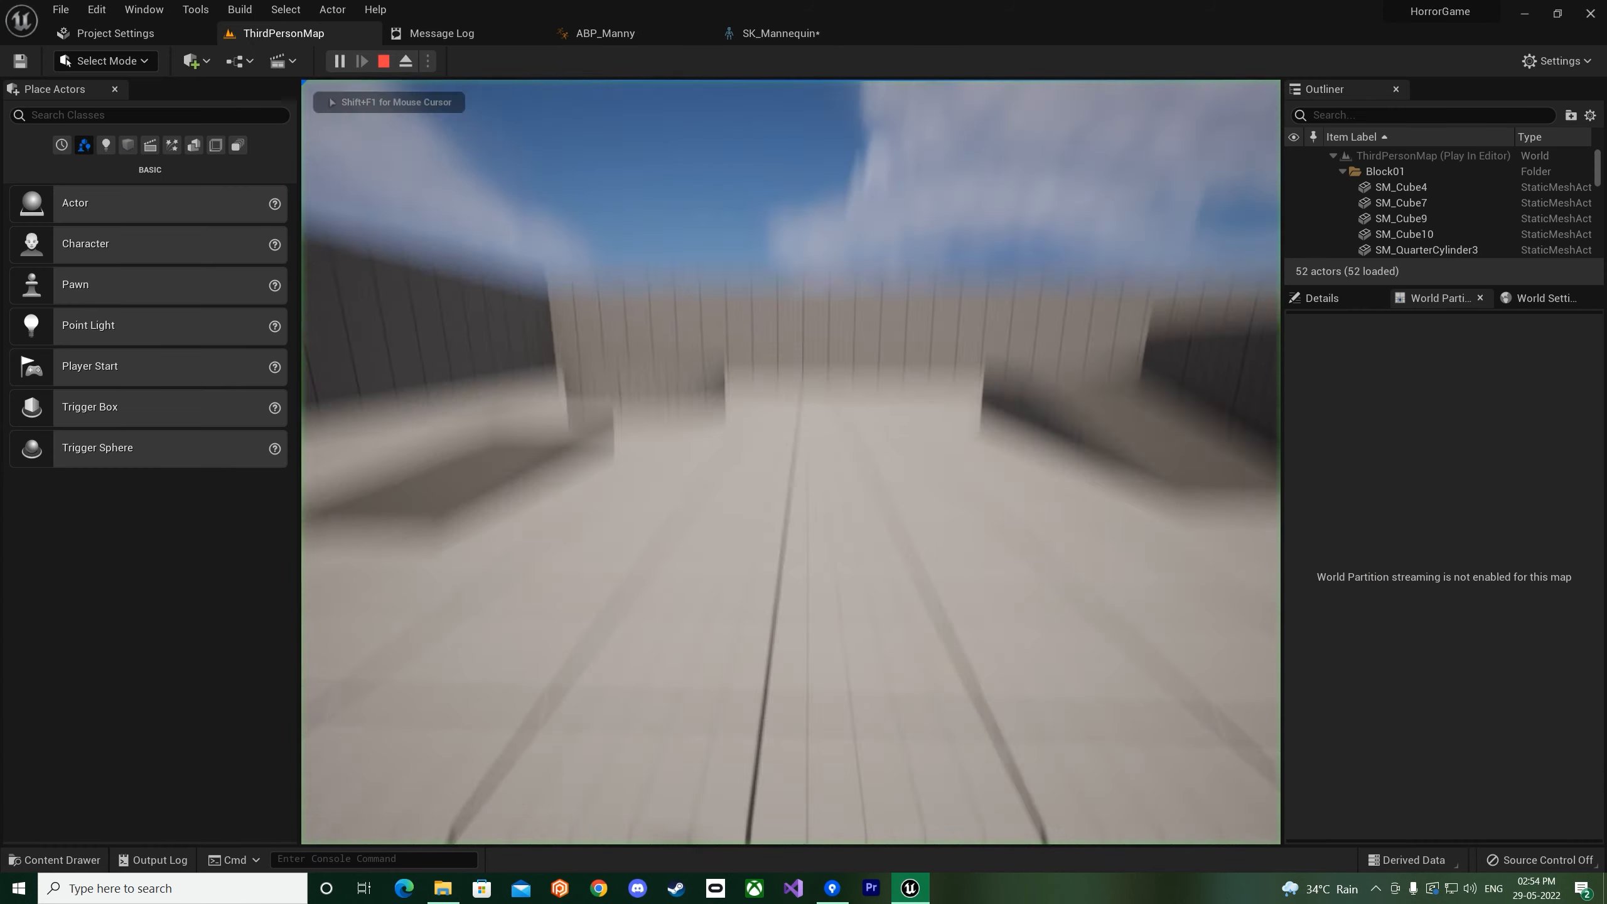
pyautogui.press('w')
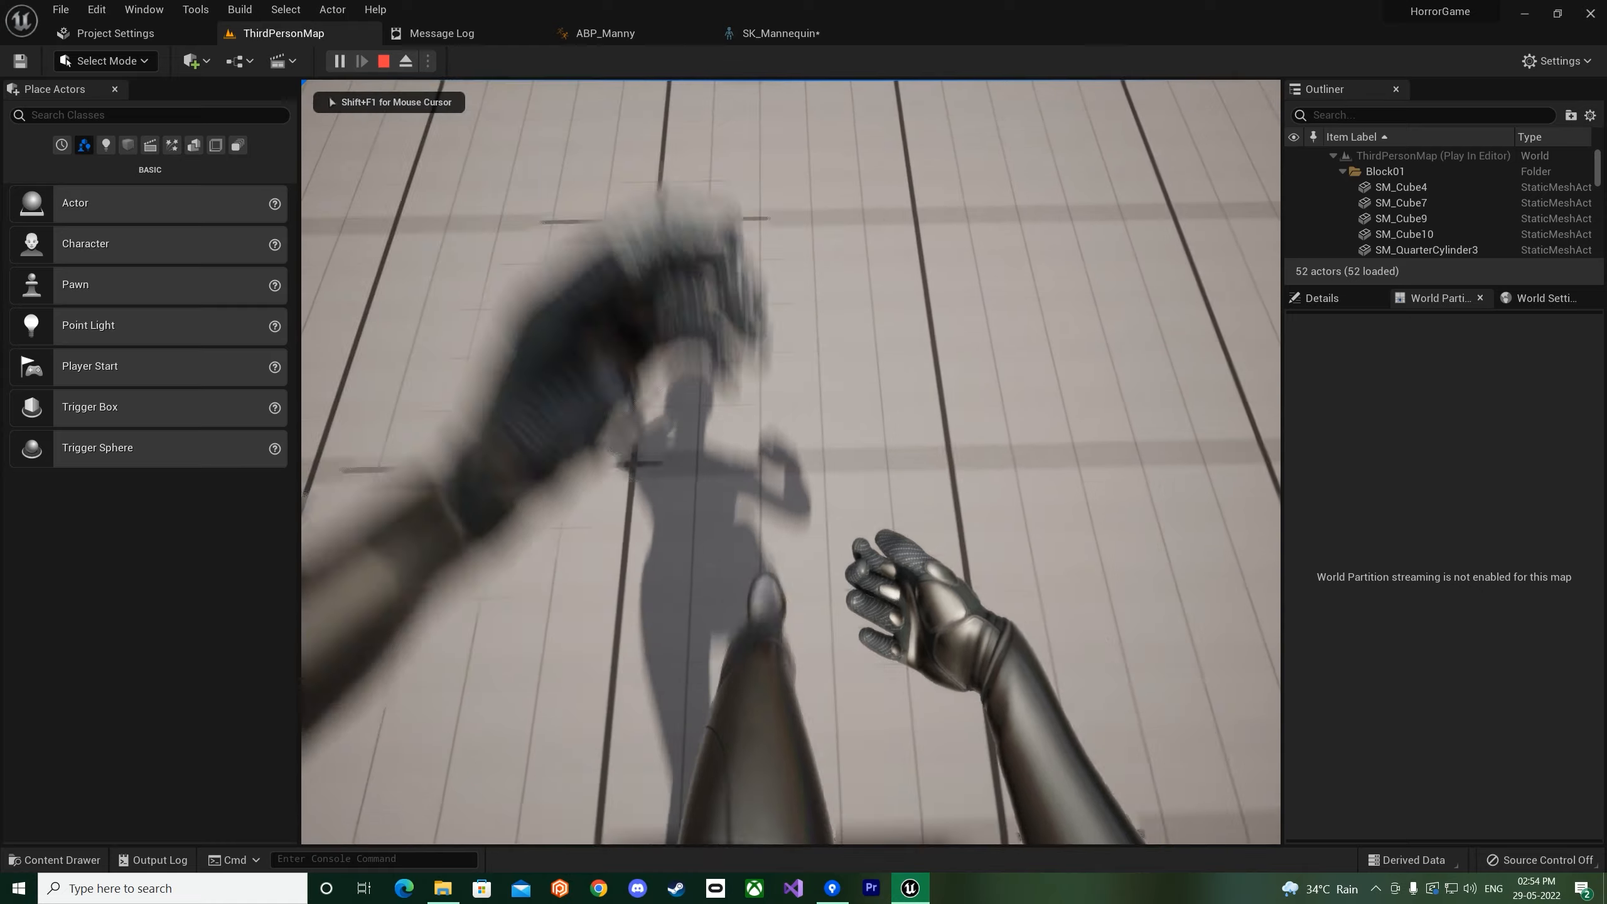
pyautogui.press('w')
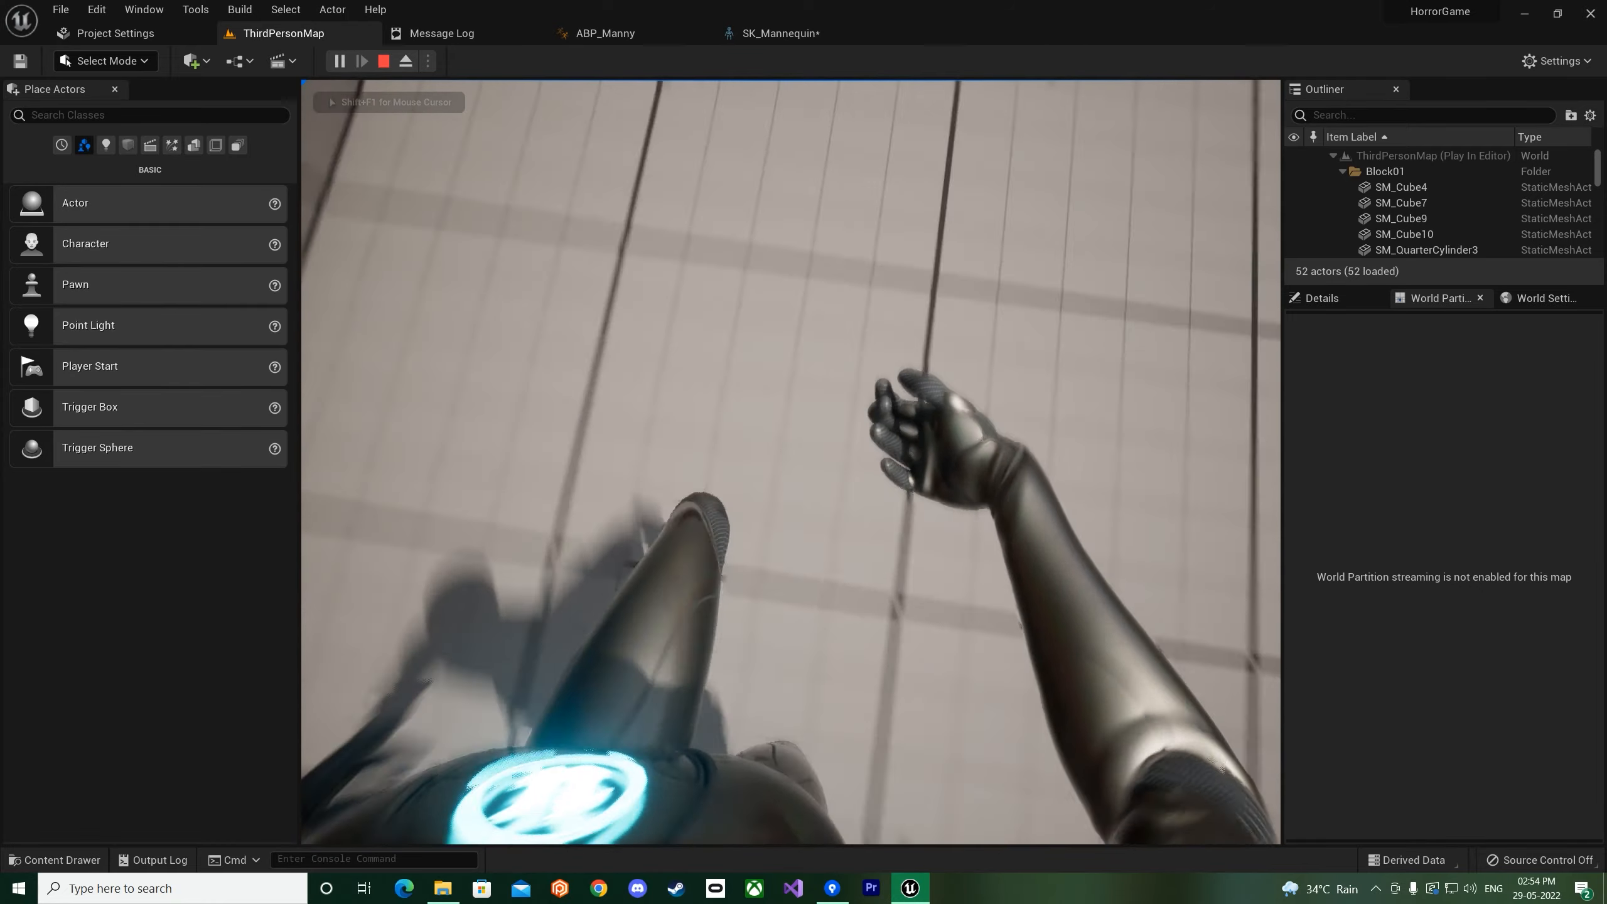
pyautogui.press('w')
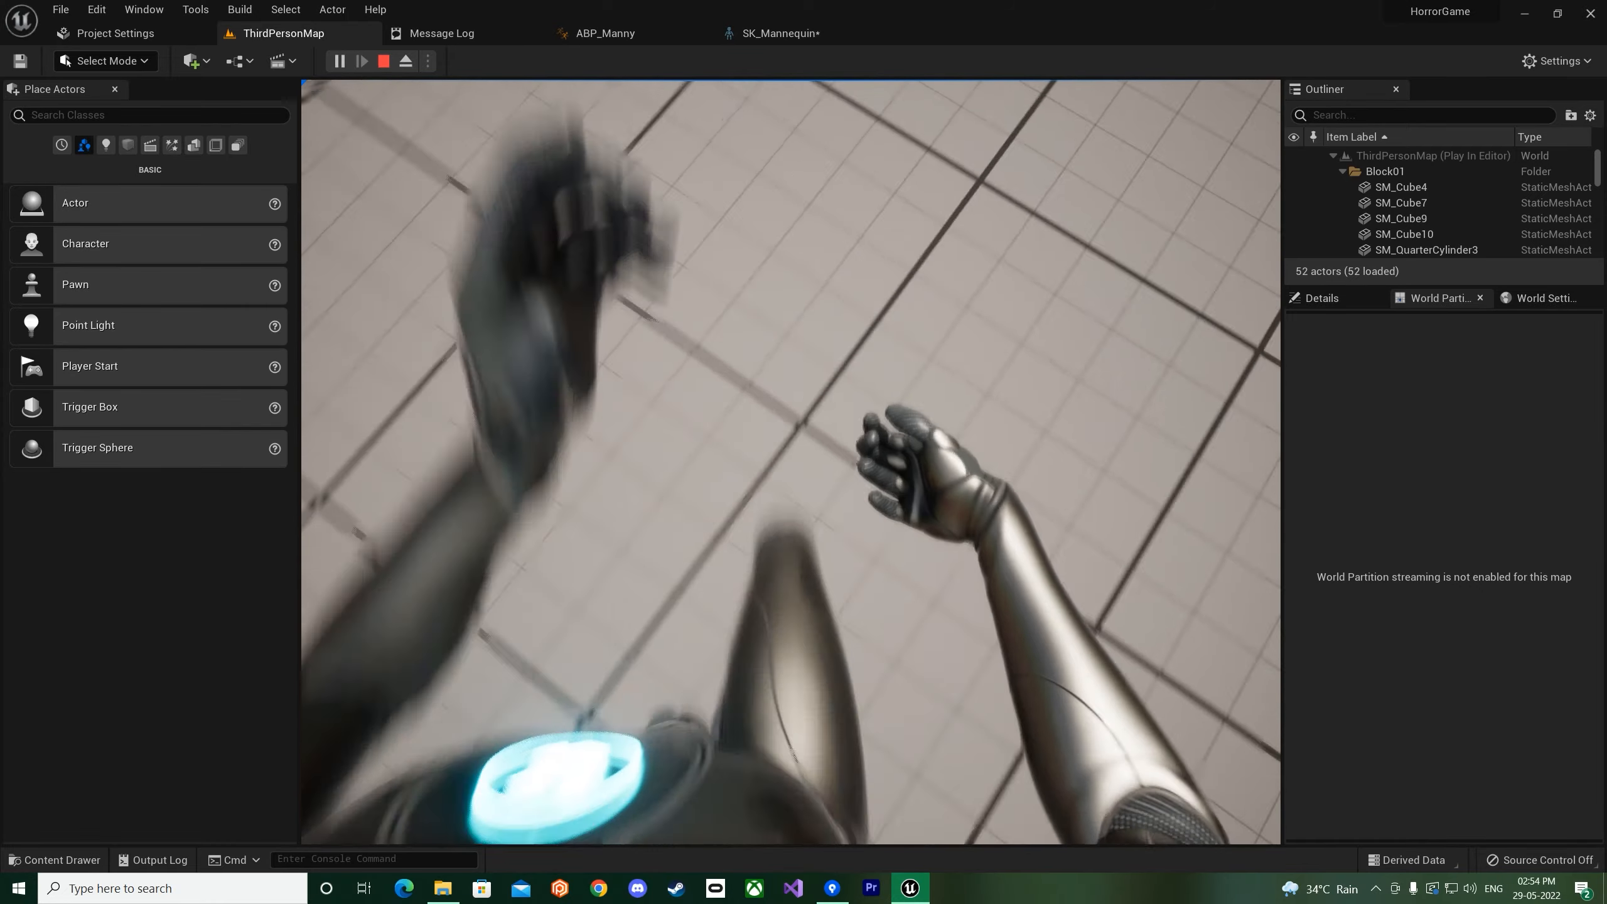
pyautogui.press('w')
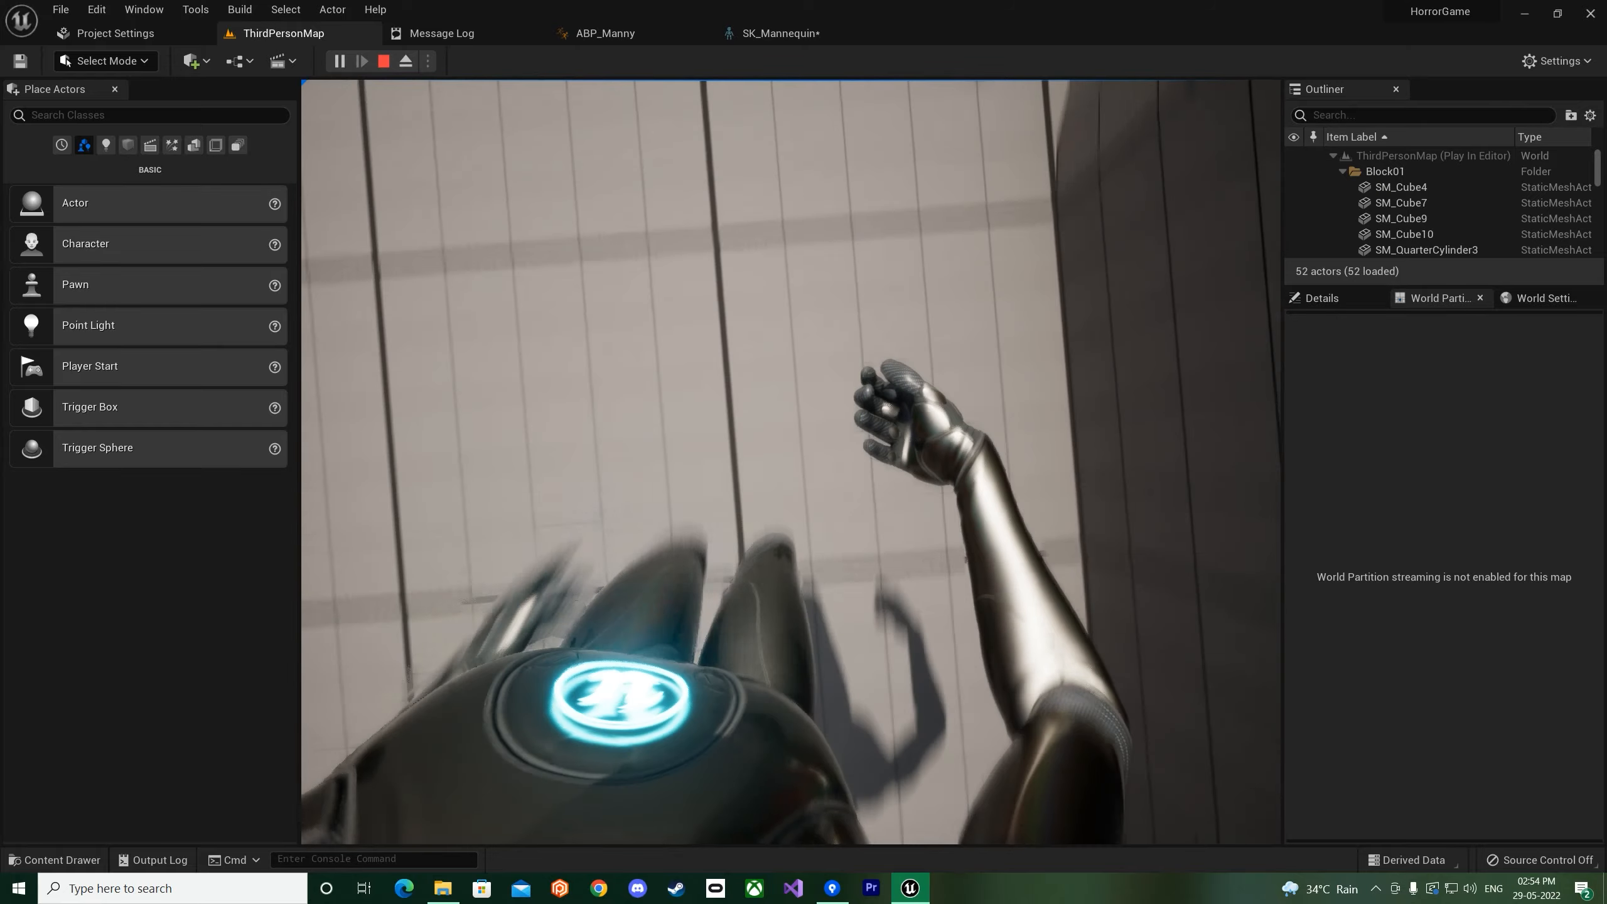
pyautogui.press('w')
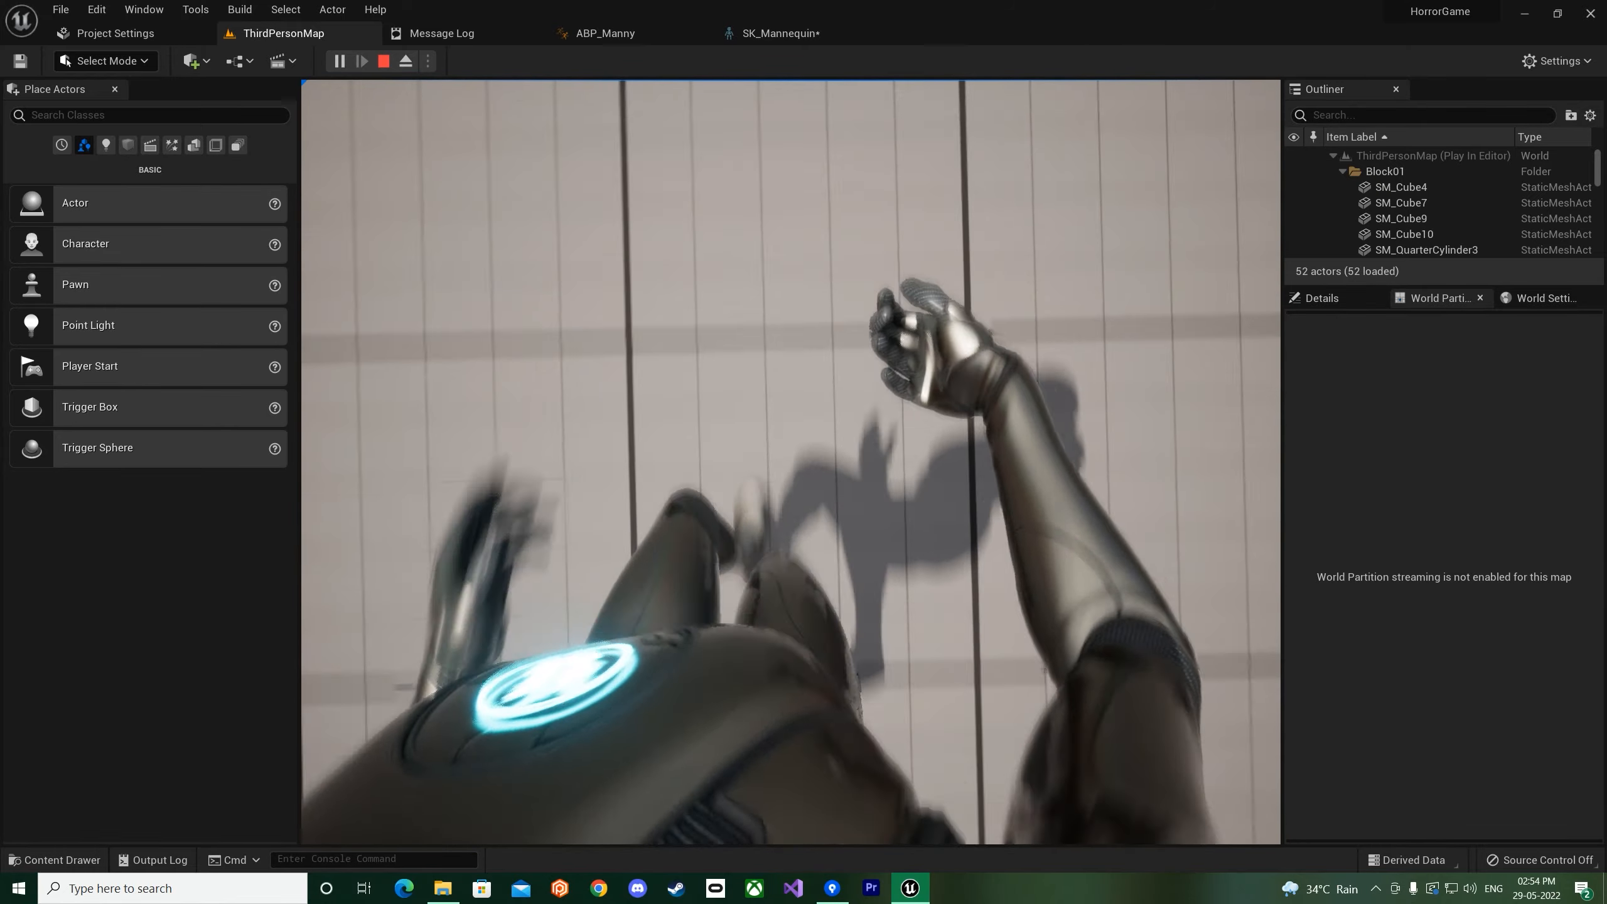
pyautogui.press('Escape')
# - Look at the SK_Mannequin arm bones, and set the upperarm_r branch filter's Blend Depth in ABP_Manny to 0
pyautogui.click(778, 34)
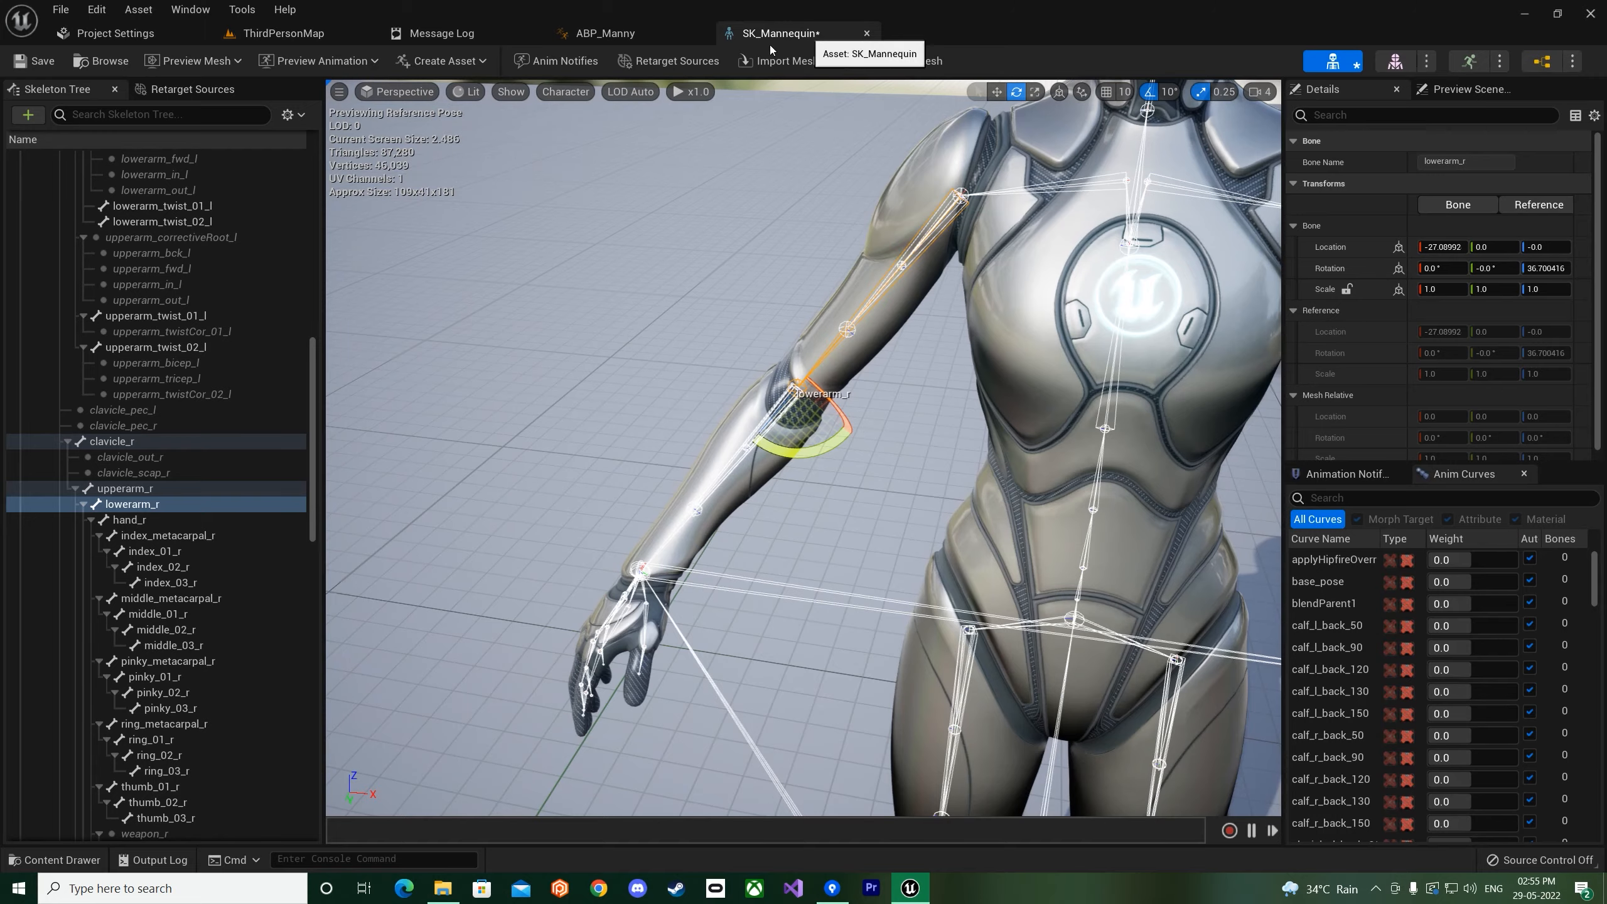
pyautogui.click(647, 32)
pyautogui.click(1465, 292)
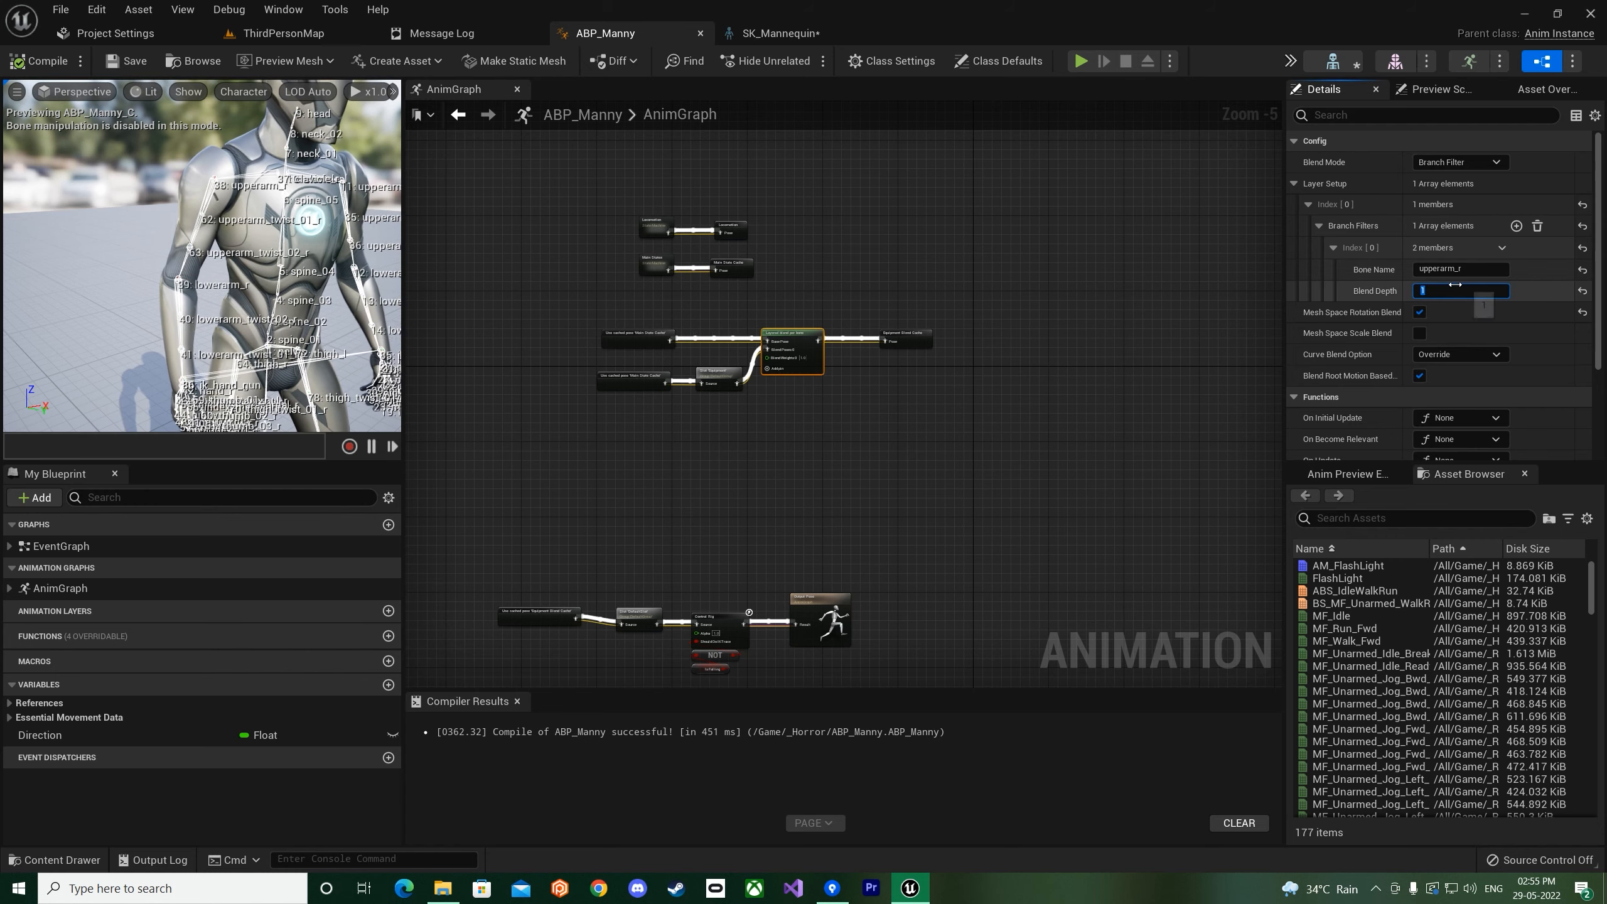
pyautogui.write('0')
pyautogui.press('Return')
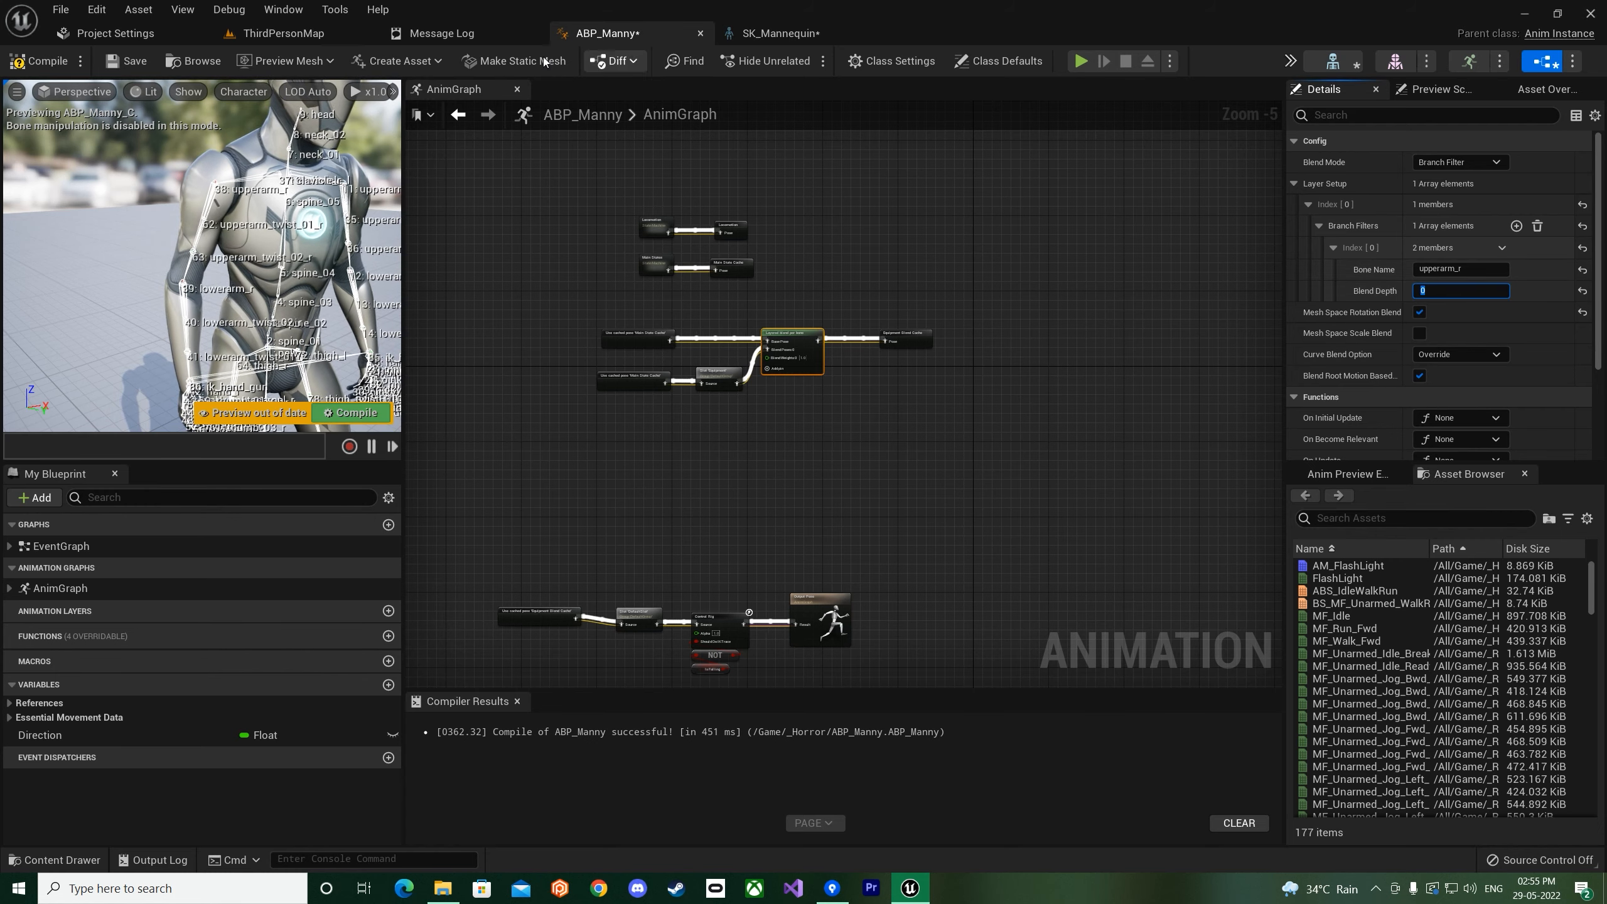
# - Play-test ThirdPersonMap with the Blend Depth of 0, walking forward to compare the arm movement, and stop playing
pyautogui.click(320, 34)
pyautogui.click(342, 62)
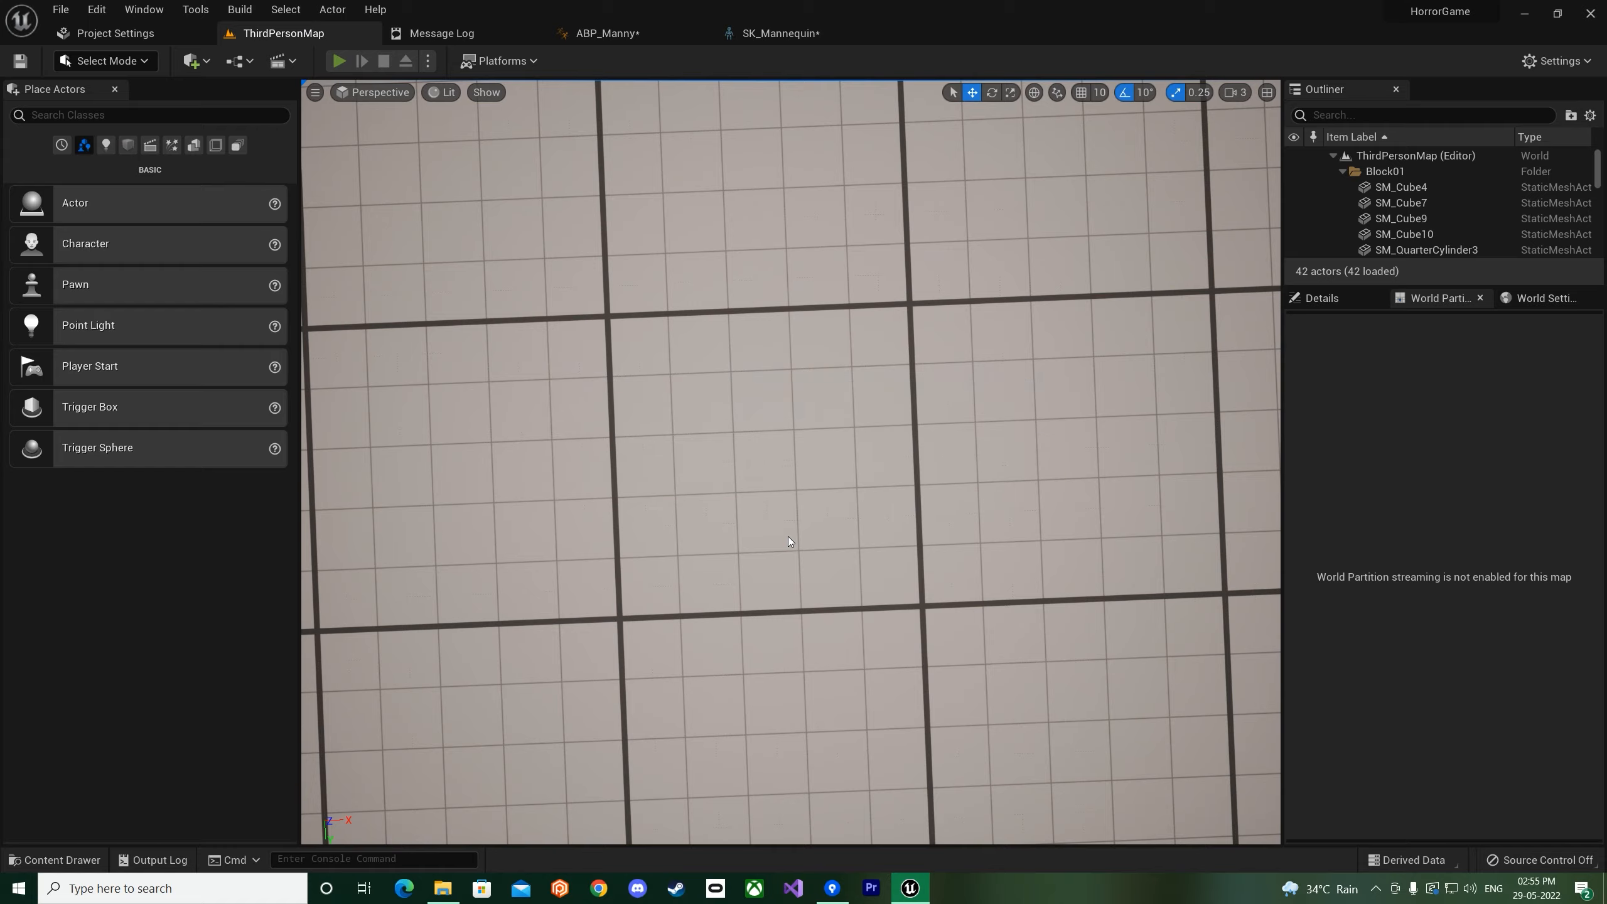
pyautogui.press('w')
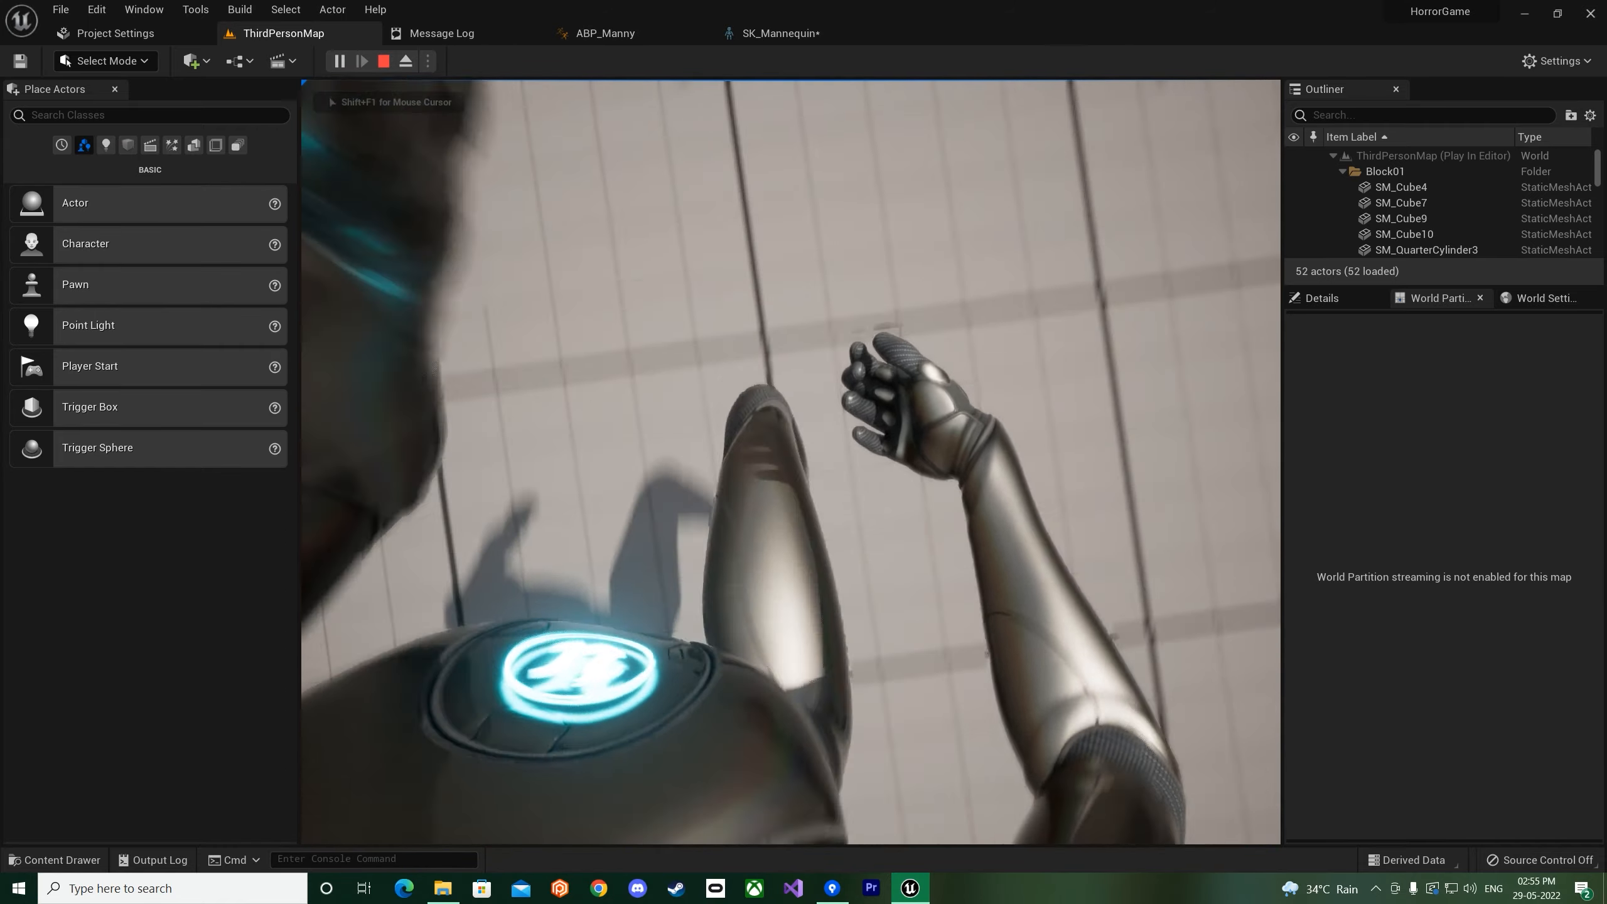
pyautogui.press('Escape')
# - Check the SK_Mannequin bones again, set the upperarm_r branch filter's Blend Depth to 1, and start a play-test of ThirdPersonMap
pyautogui.click(778, 33)
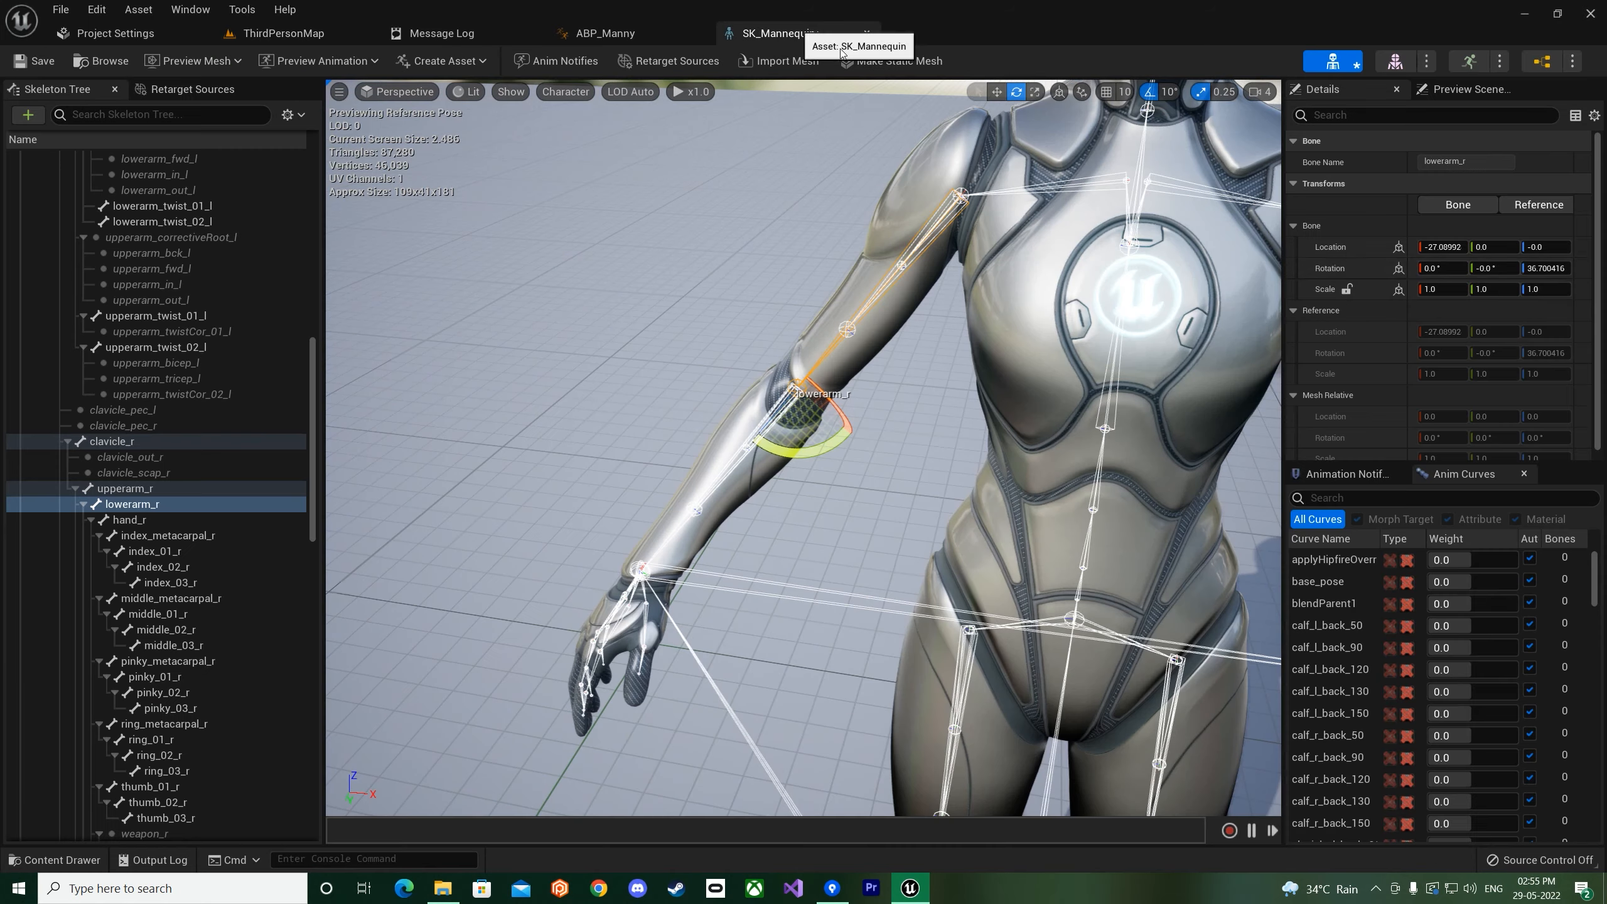
pyautogui.click(606, 33)
pyautogui.click(1444, 292)
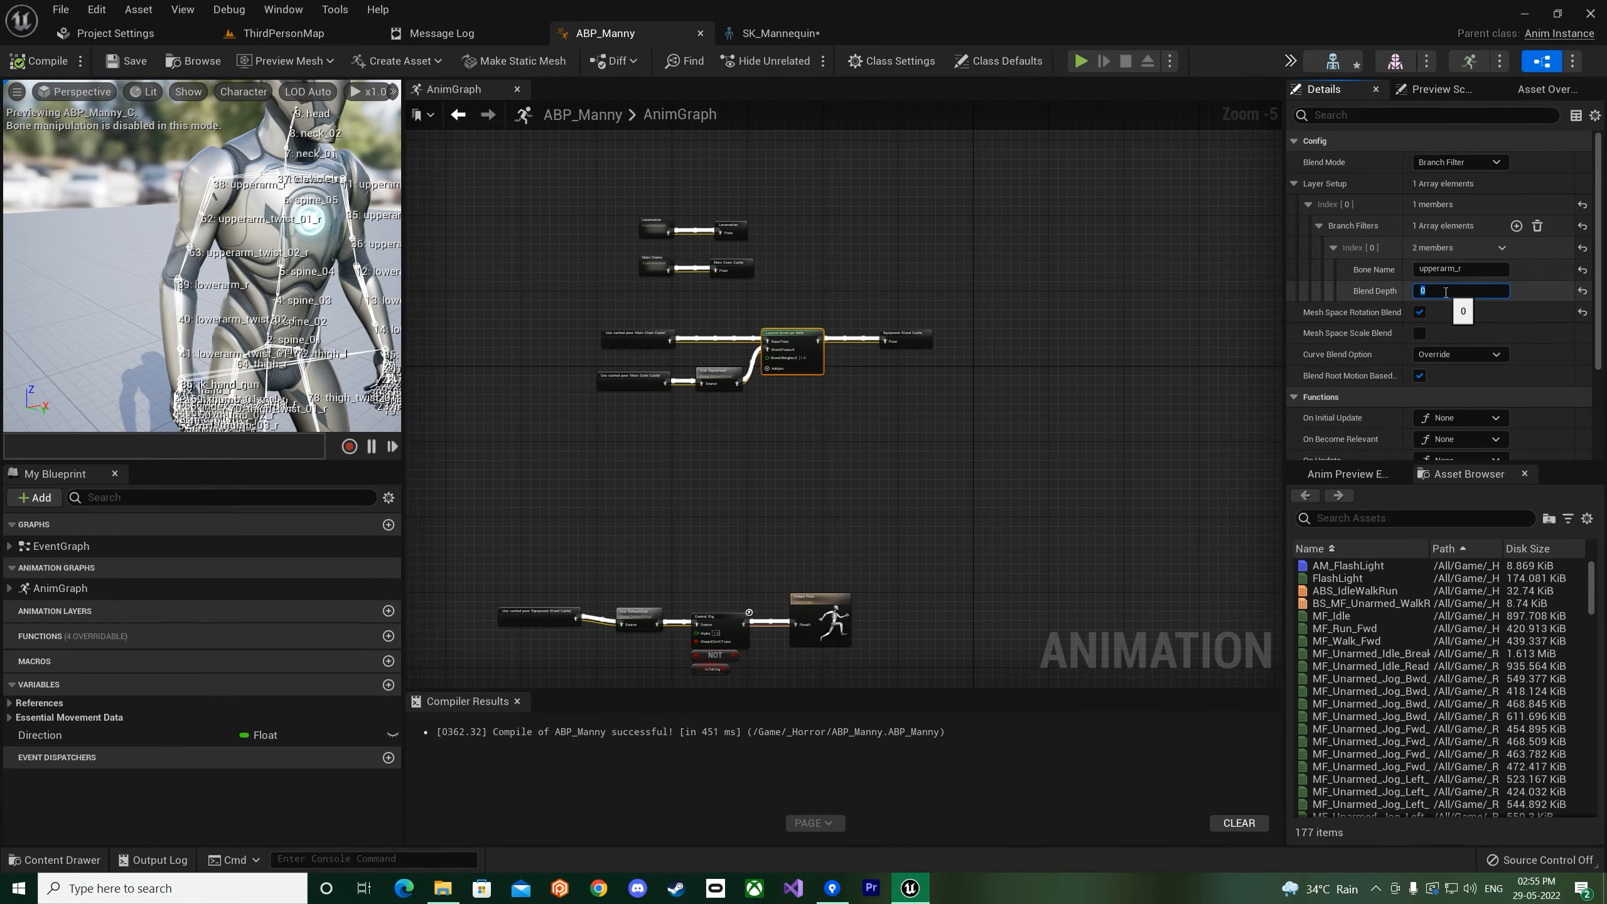
pyautogui.write('1')
pyautogui.click(294, 41)
pyautogui.click(339, 61)
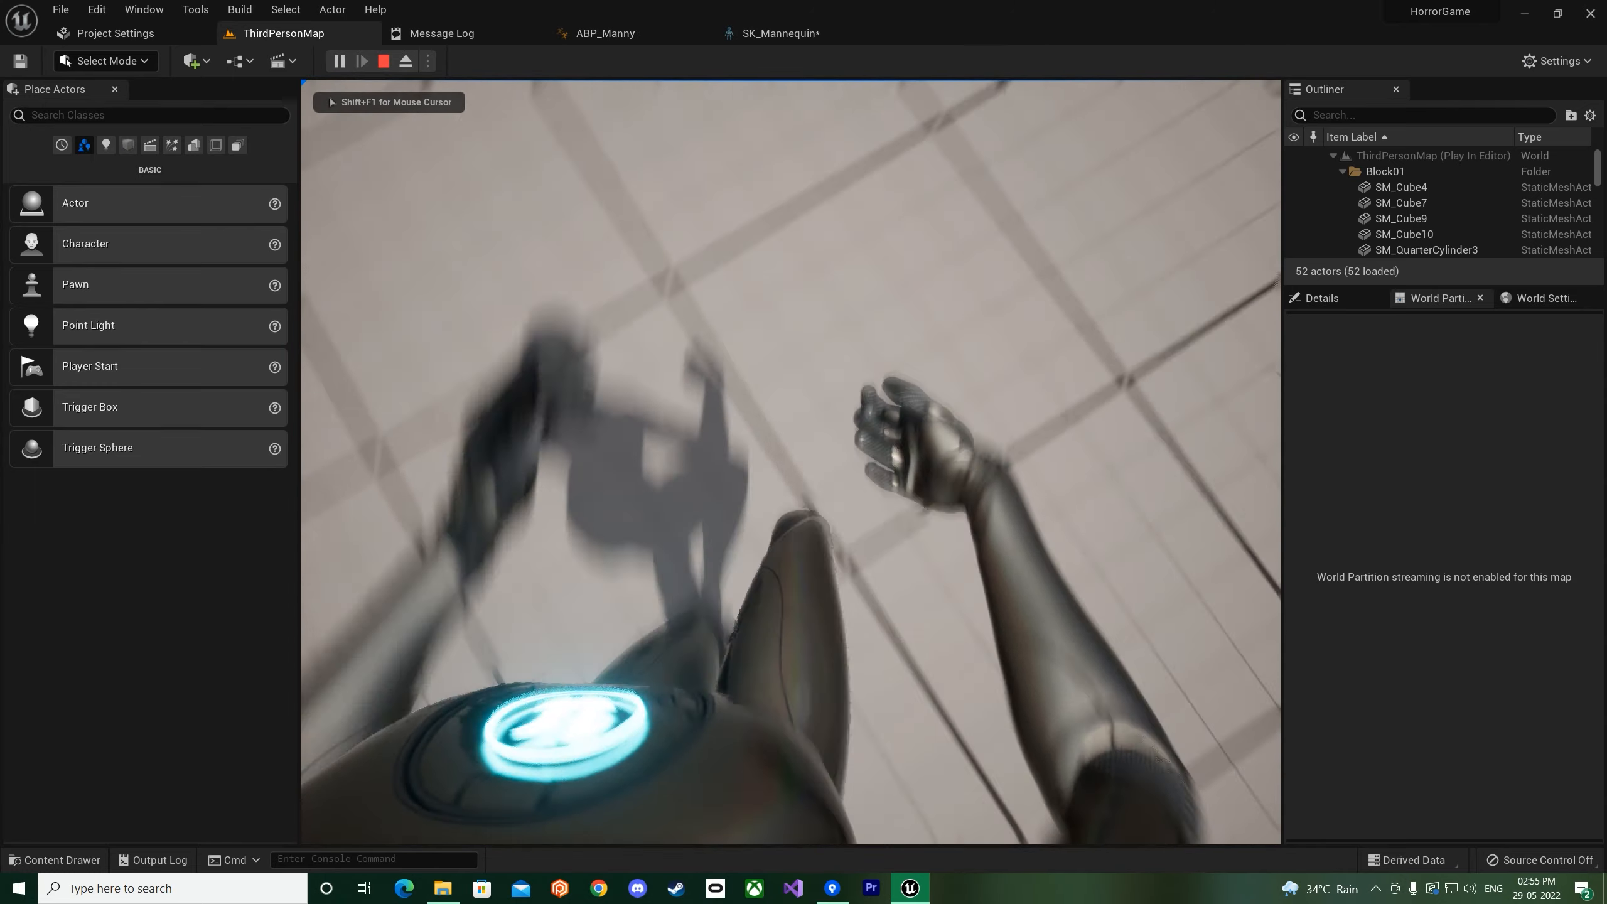
# - Set the upperarm_r branch filter's Blend Depth to 2 in ABP_Manny, play-test ThirdPersonMap to compare the arm movement, and stop playing
pyautogui.press('Escape')
pyautogui.click(626, 33)
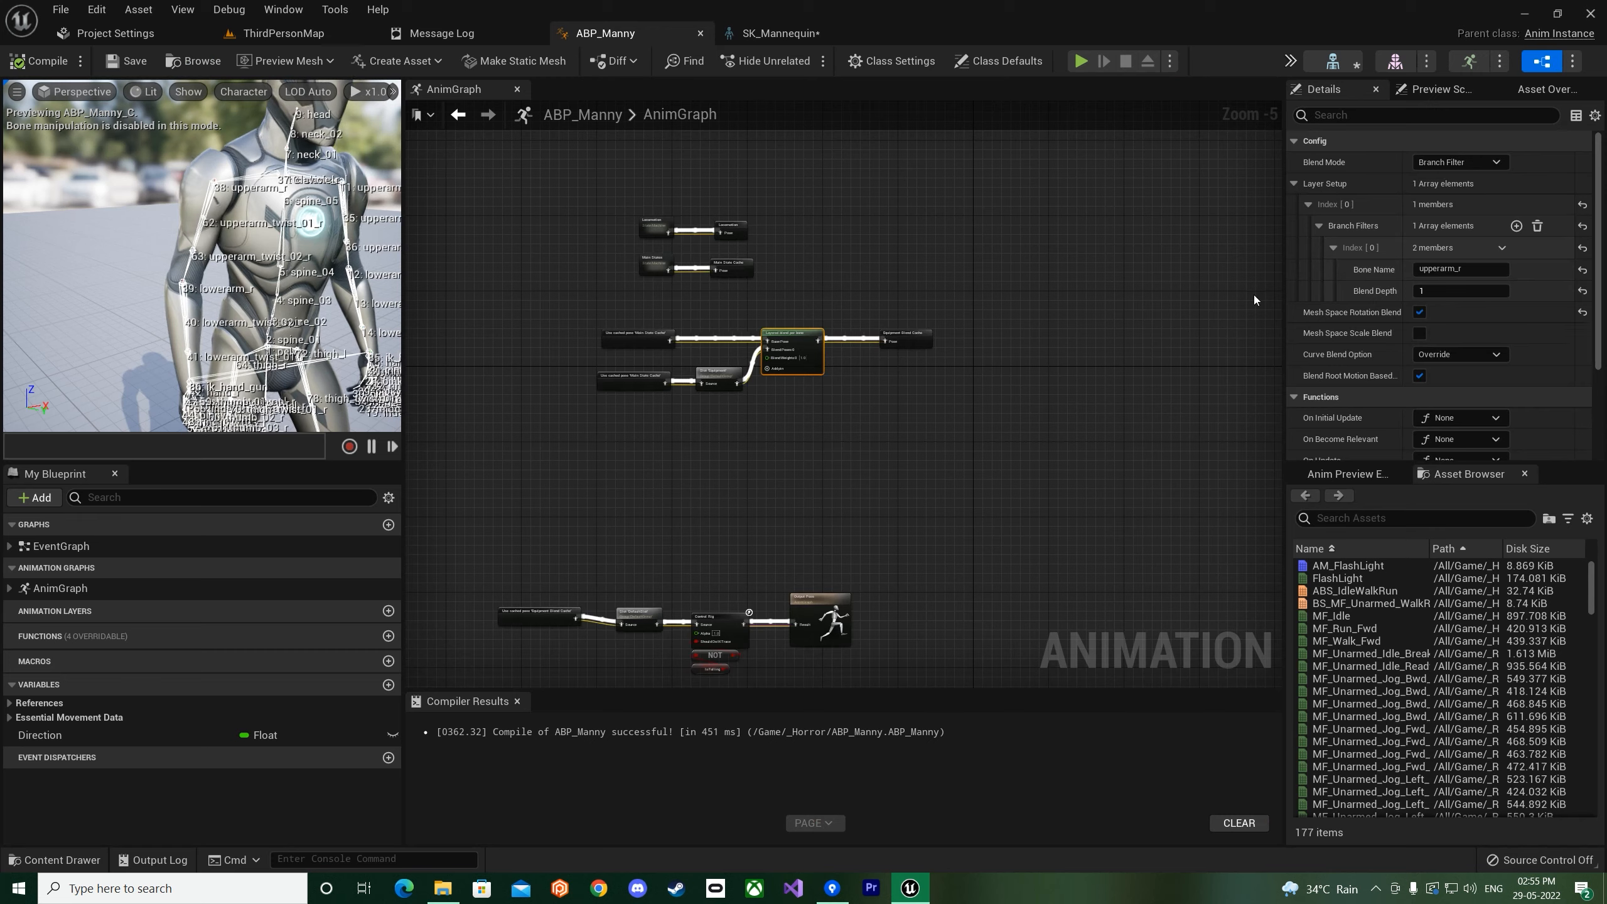
pyautogui.click(1457, 290)
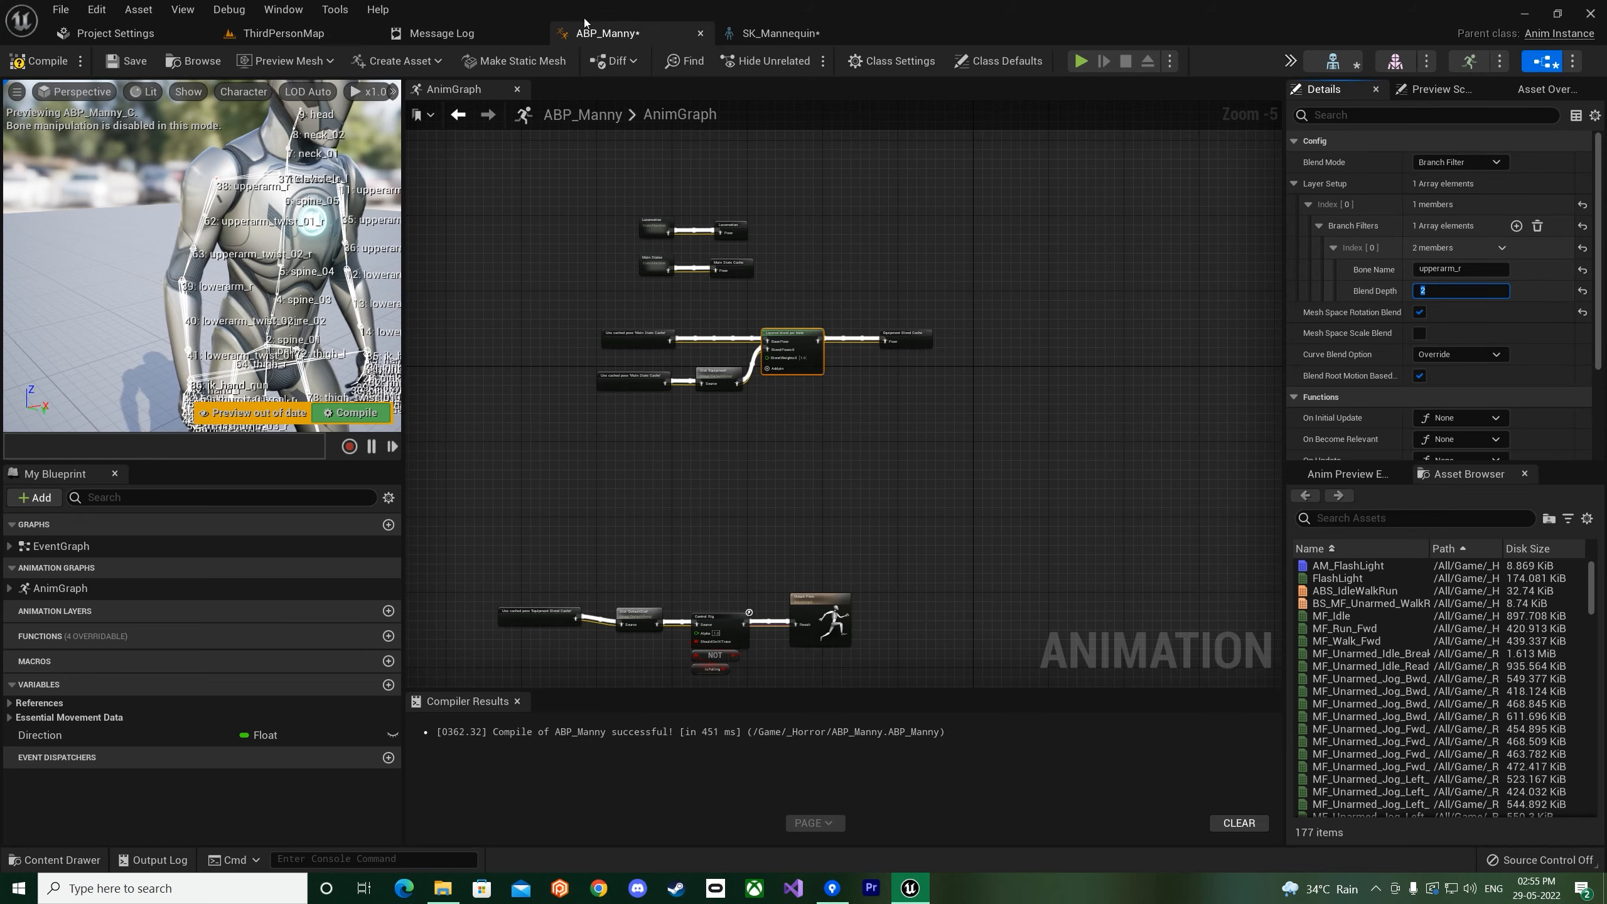
pyautogui.click(272, 33)
pyautogui.click(346, 63)
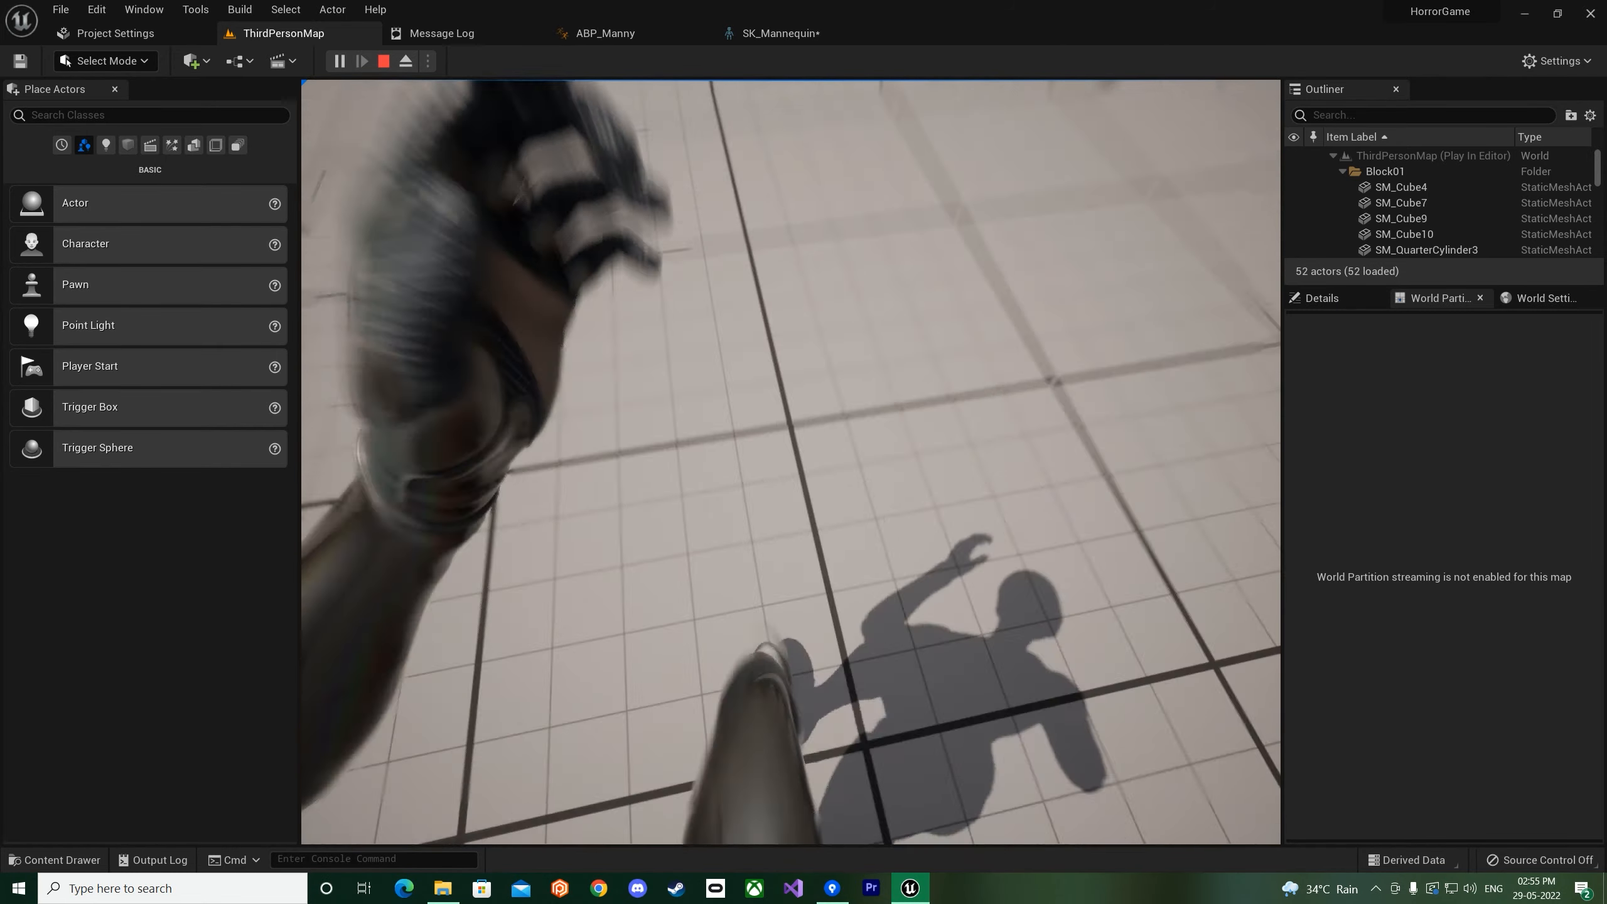
pyautogui.press('Escape')
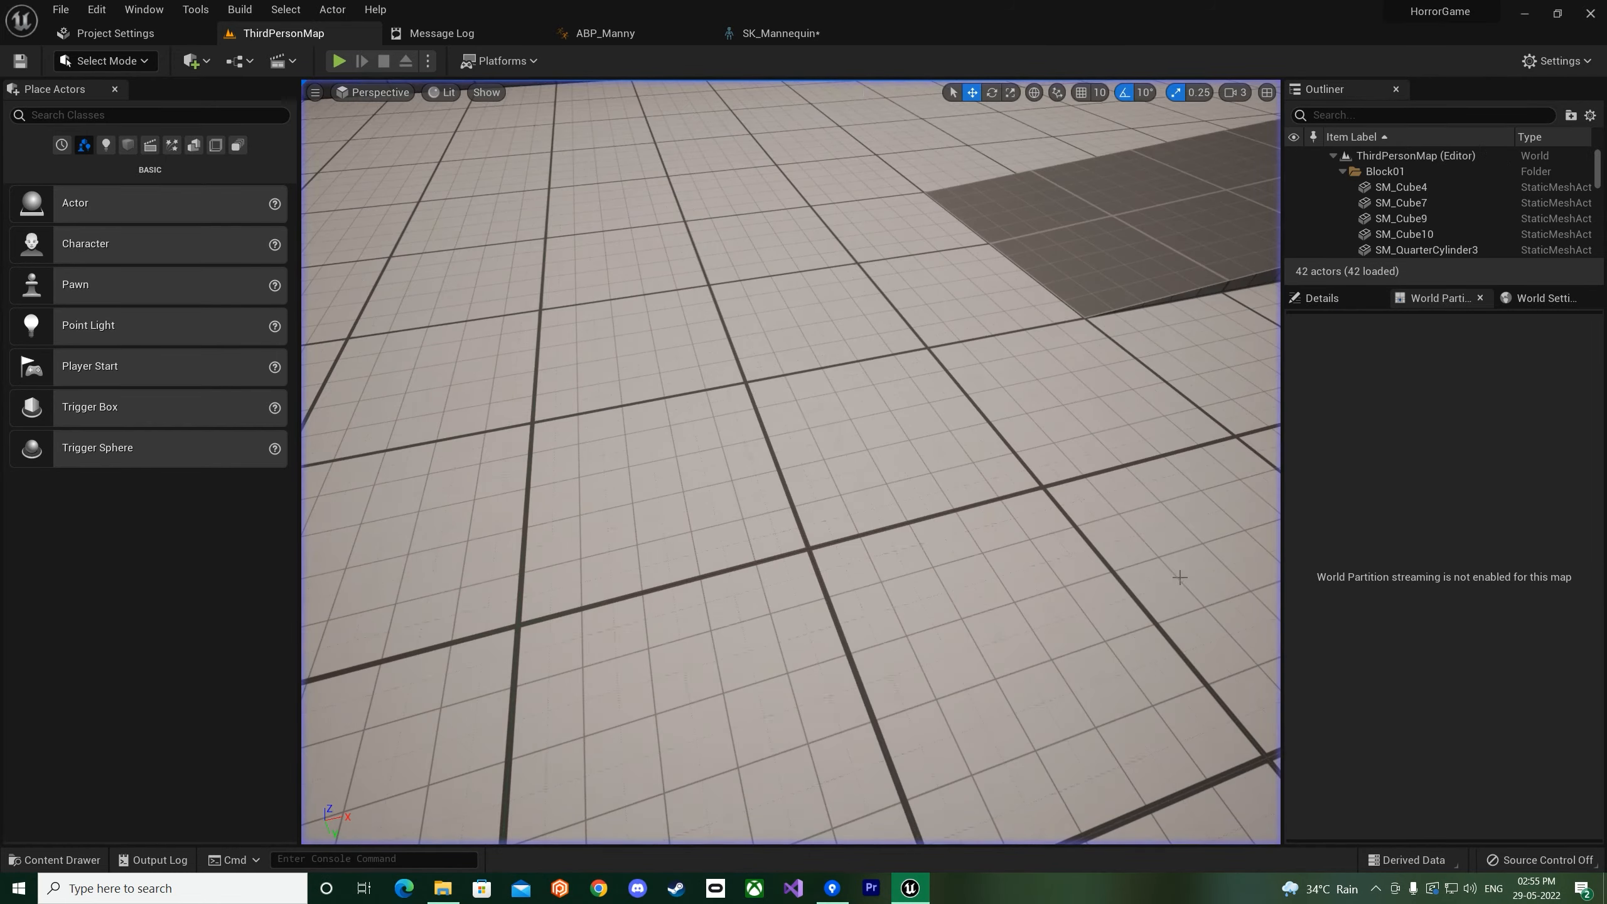
# - Set the upperarm_r branch filter's Blend Depth to 5 in ABP_Manny and play-test ThirdPersonMap while walking forward
pyautogui.click(781, 33)
pyautogui.click(605, 33)
pyautogui.click(1429, 290)
pyautogui.write('5')
pyautogui.press('Return')
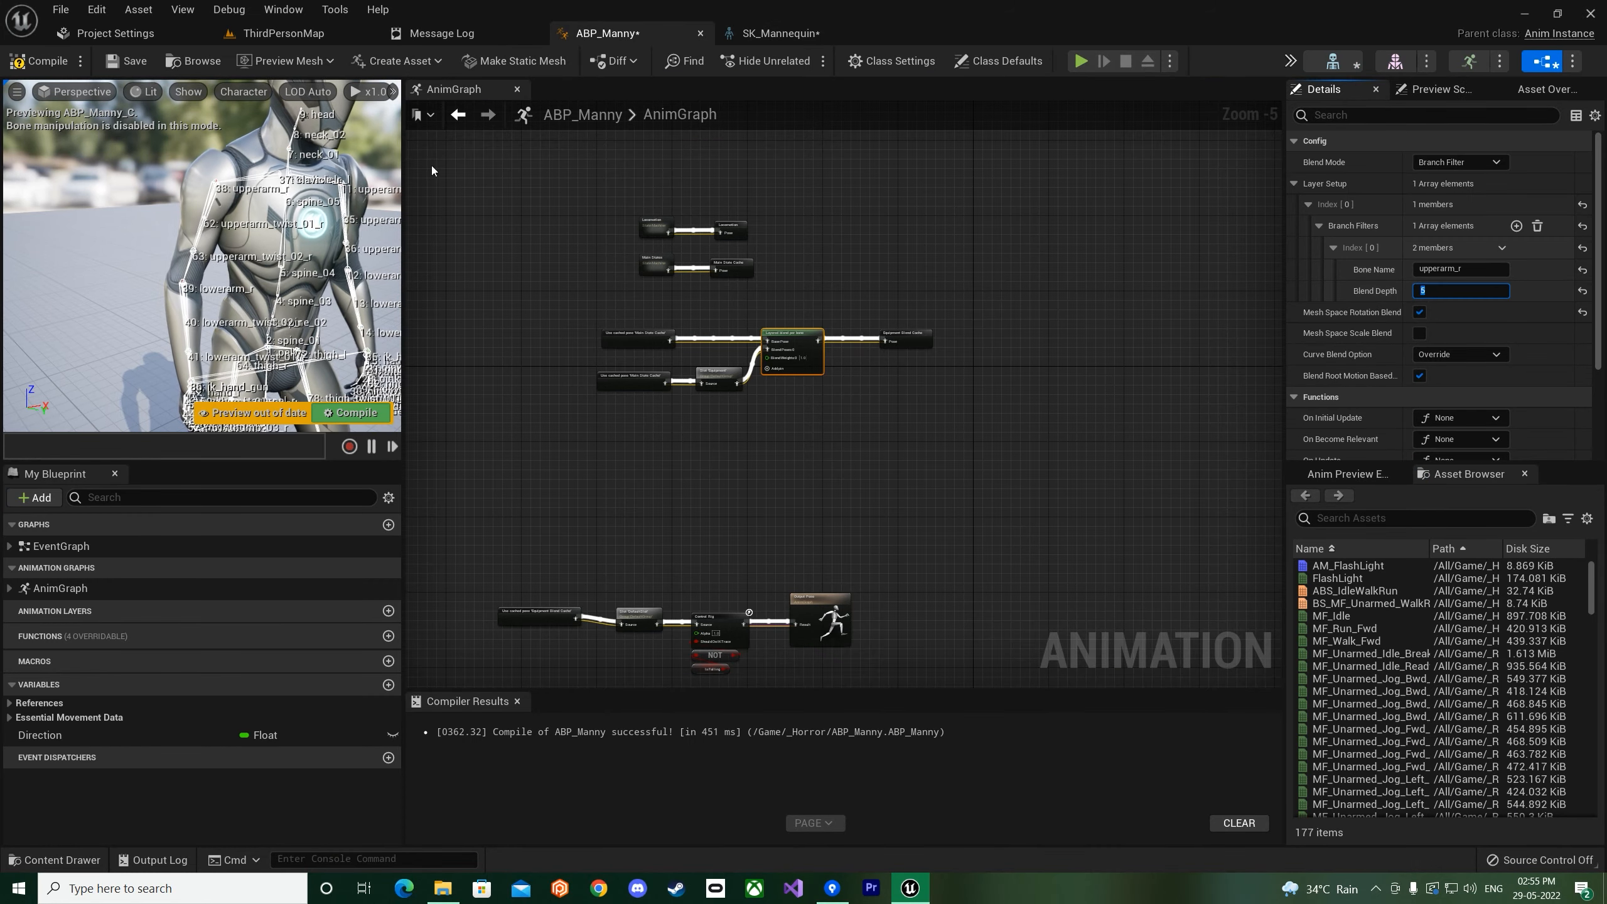
pyautogui.click(278, 33)
pyautogui.click(339, 61)
pyautogui.press('w')
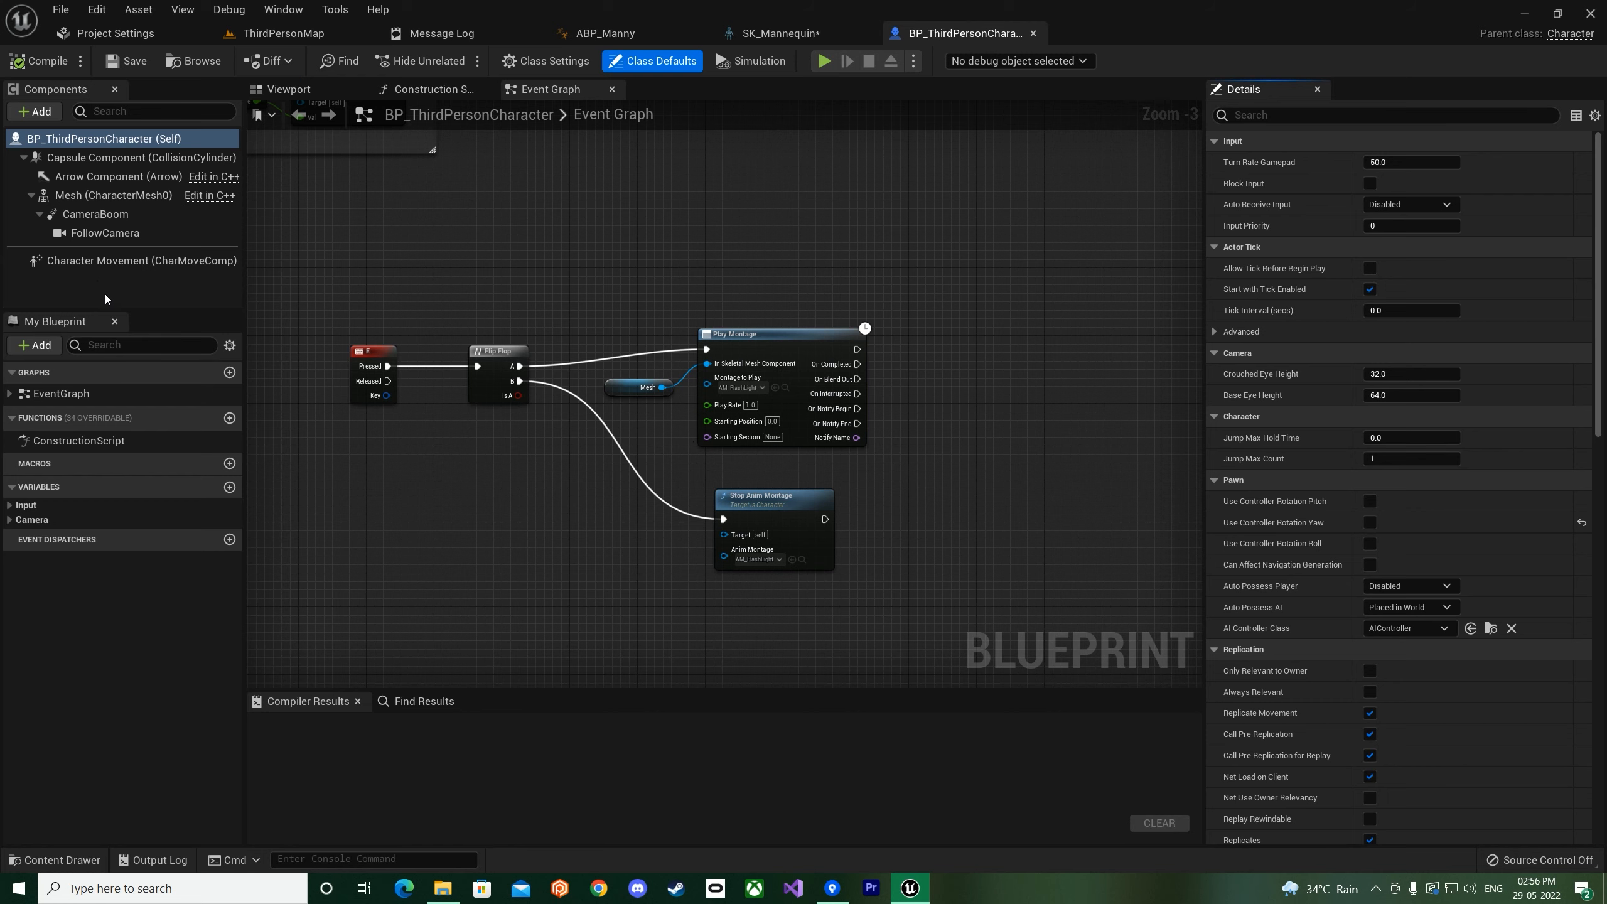
# - Look up the Max Walk Speed of the Character Movement component in BP_ThirdPersonCharacter by searching its details for "max walk"
pyautogui.click(98, 261)
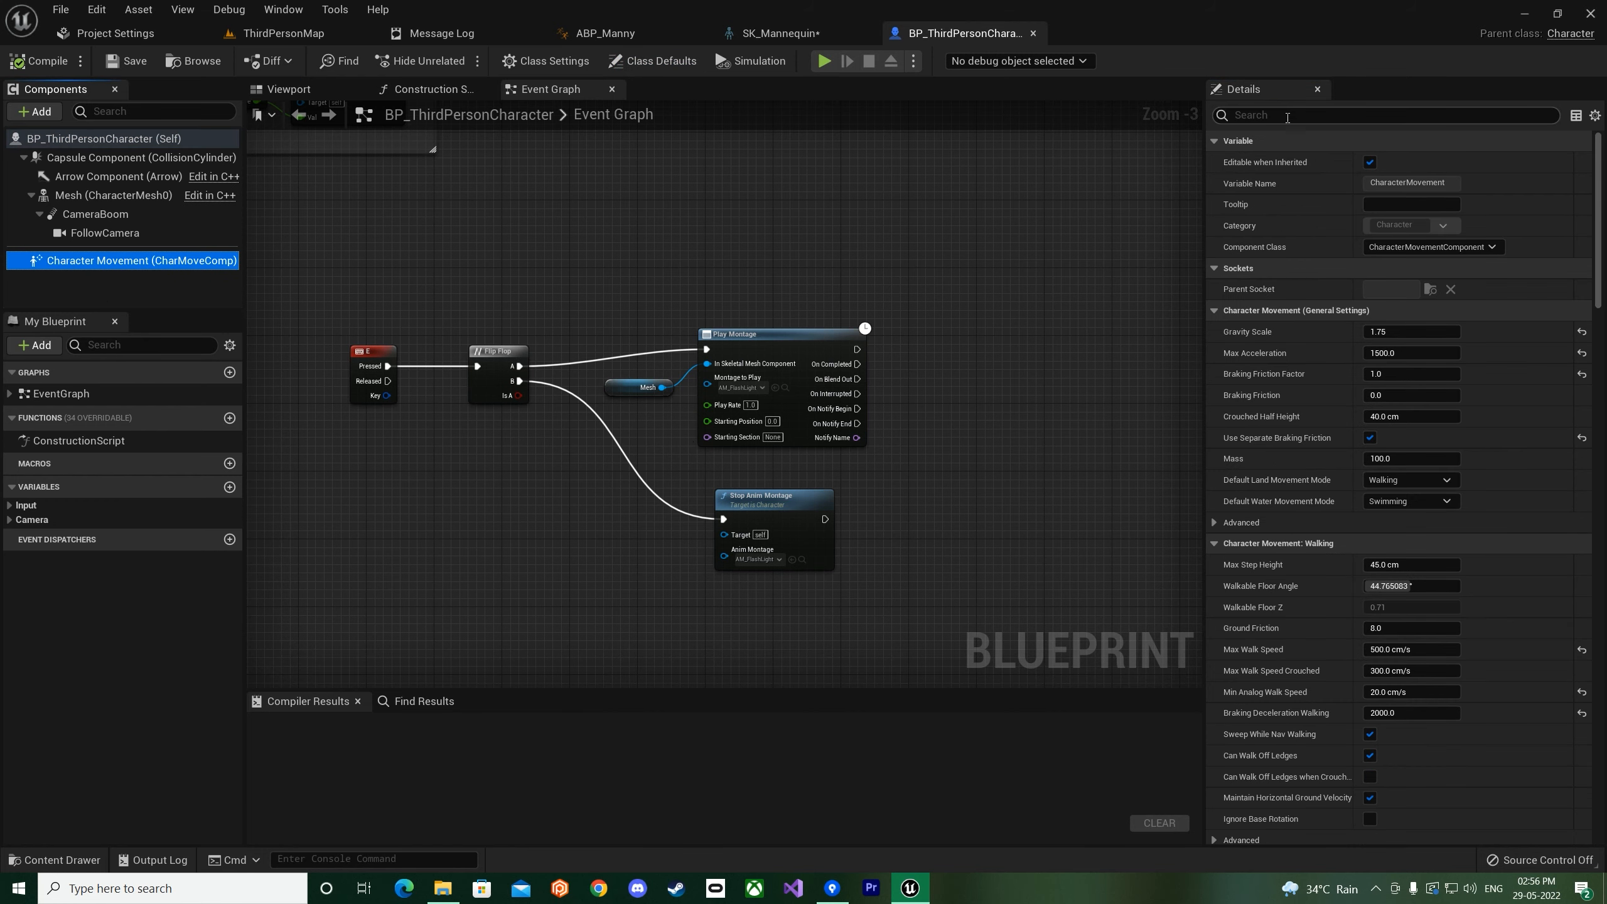
pyautogui.click(1310, 119)
pyautogui.write('max walk')
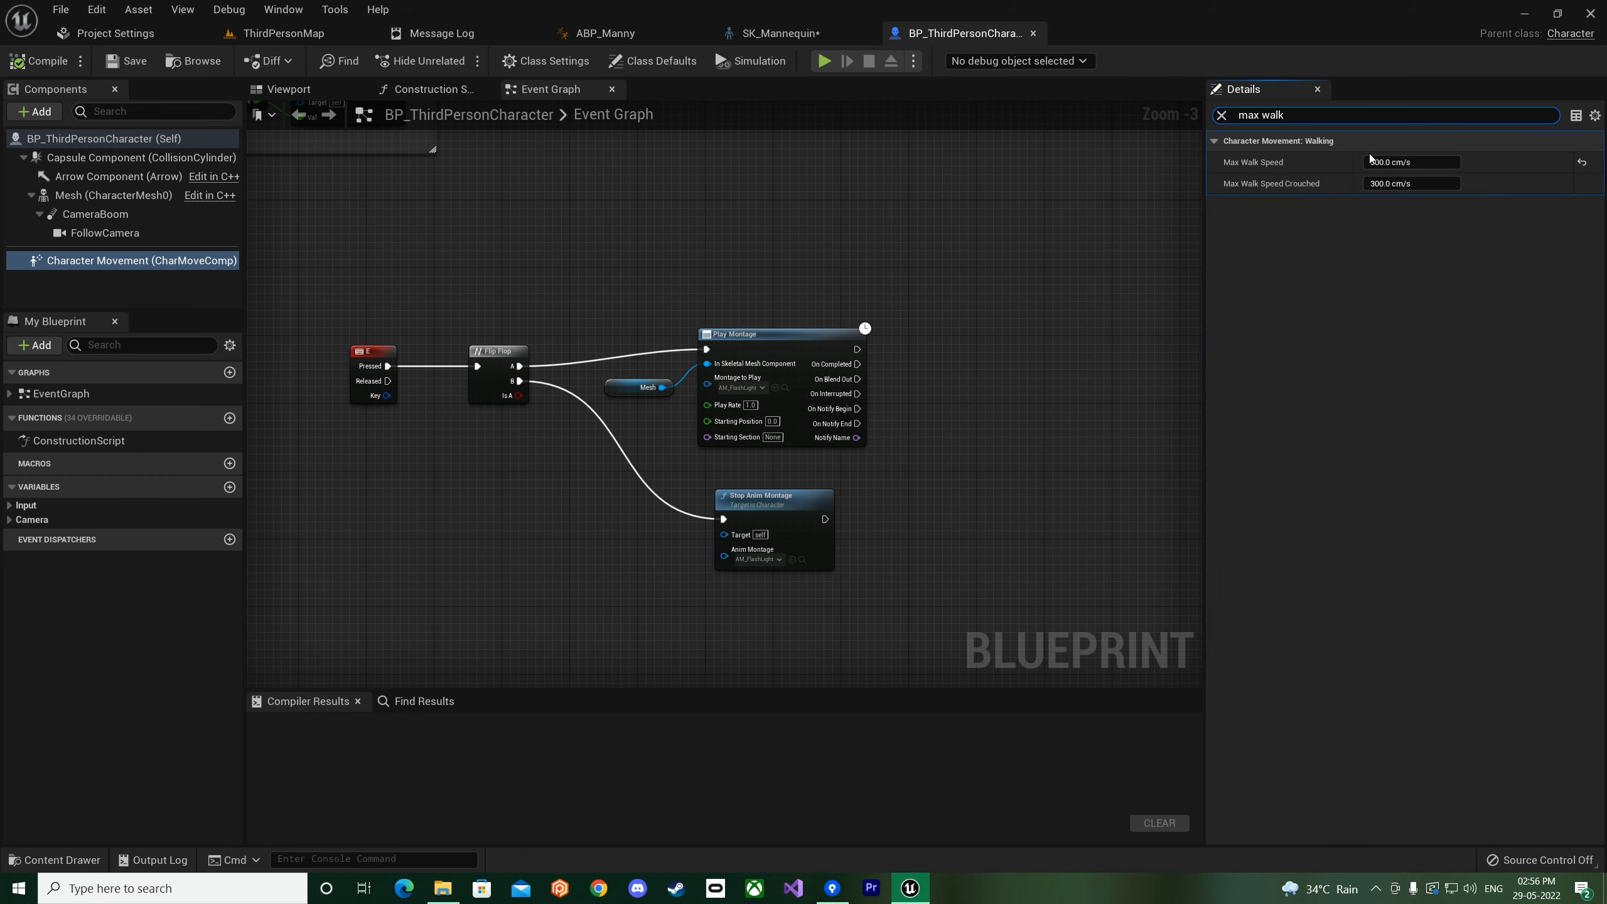
pyautogui.click(1390, 162)
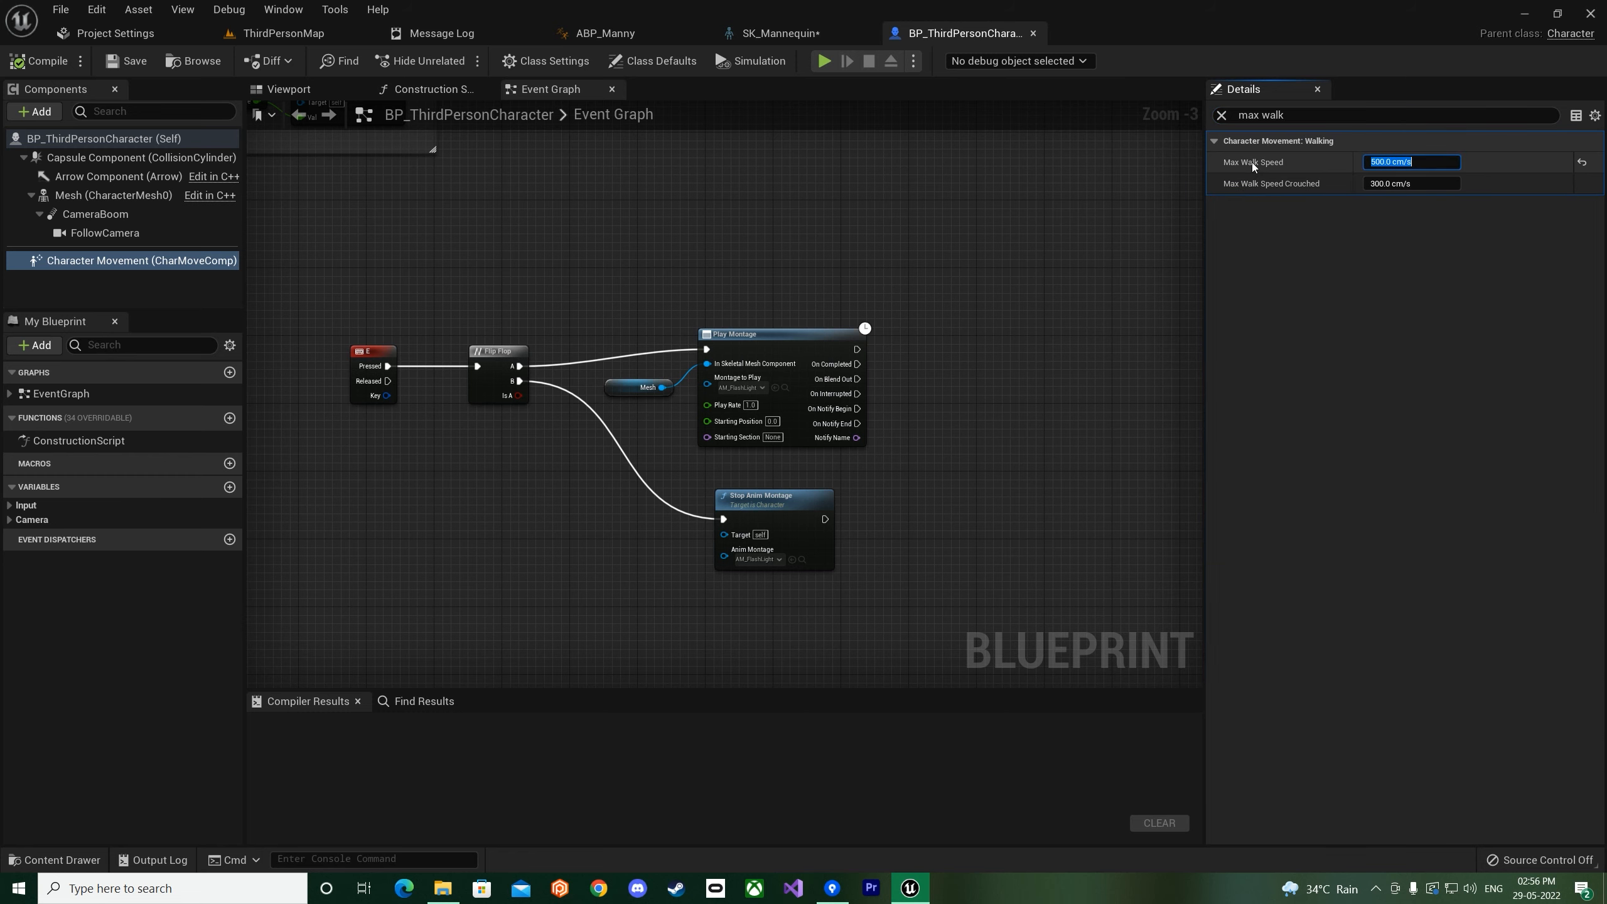
# - Go through ABP_Manny's locomotion state machine and open the ABS_IdleWalkRun blend space it plays
pyautogui.click(620, 35)
pyautogui.doubleClick(656, 265)
pyautogui.click(671, 115)
pyautogui.moveTo(752, 299); pyautogui.dragTo(890, 562, button='right')
pyautogui.scroll(5, 788, 402)
pyautogui.doubleClick(718, 352)
pyautogui.doubleClick(1020, 400)
pyautogui.doubleClick(916, 386)
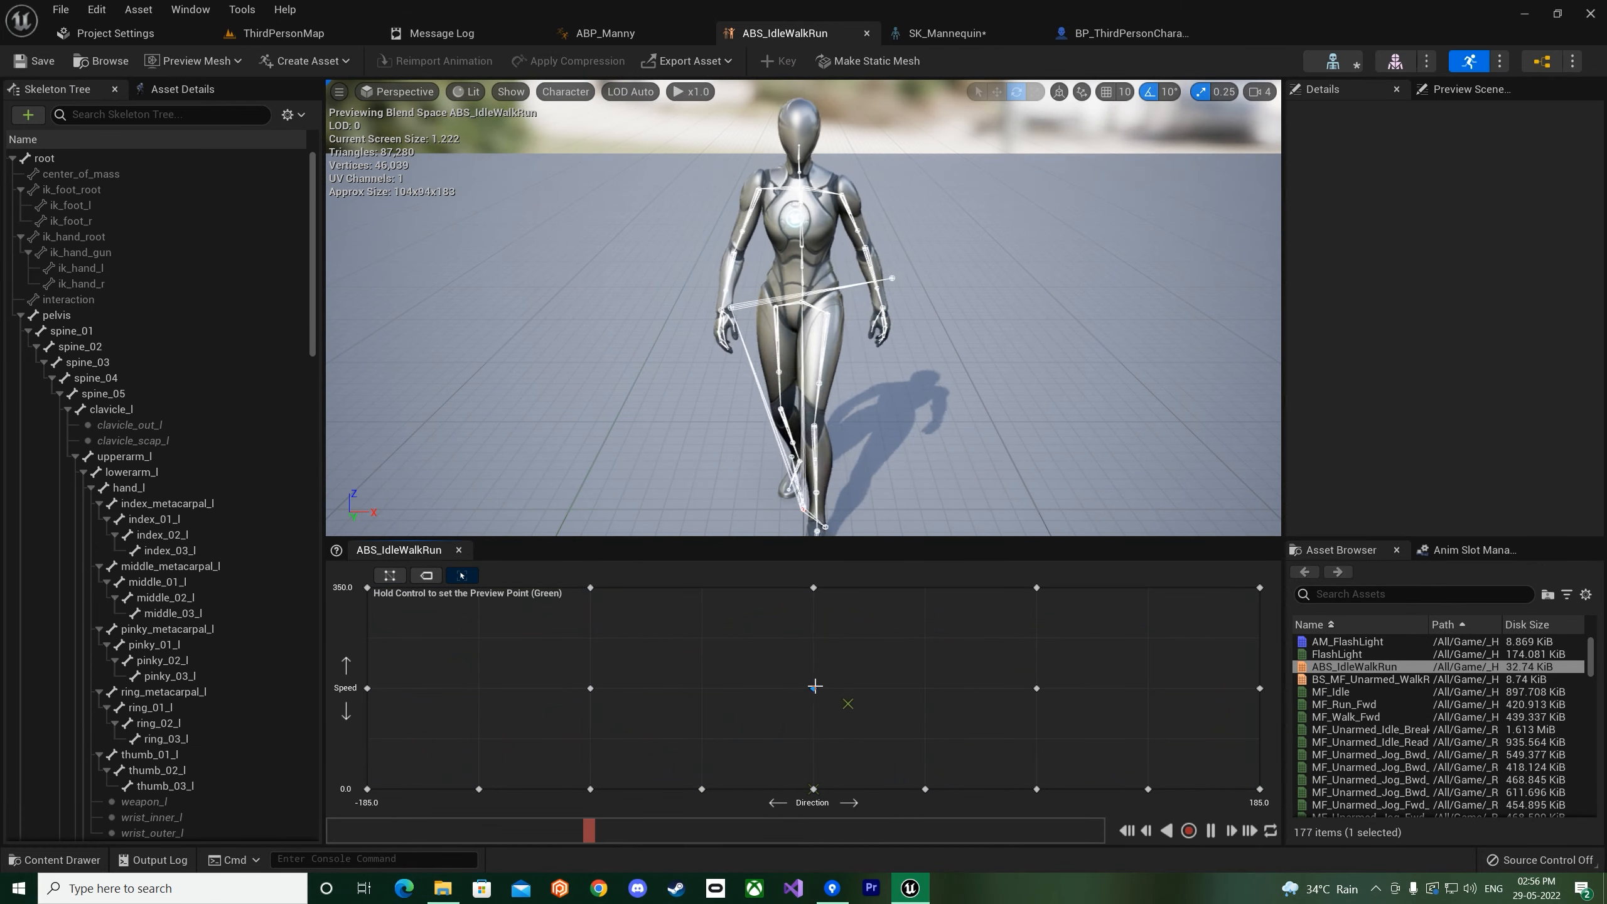
# - Save and close the SK_Mannequin skeleton, and close the Message Log
pyautogui.click(284, 33)
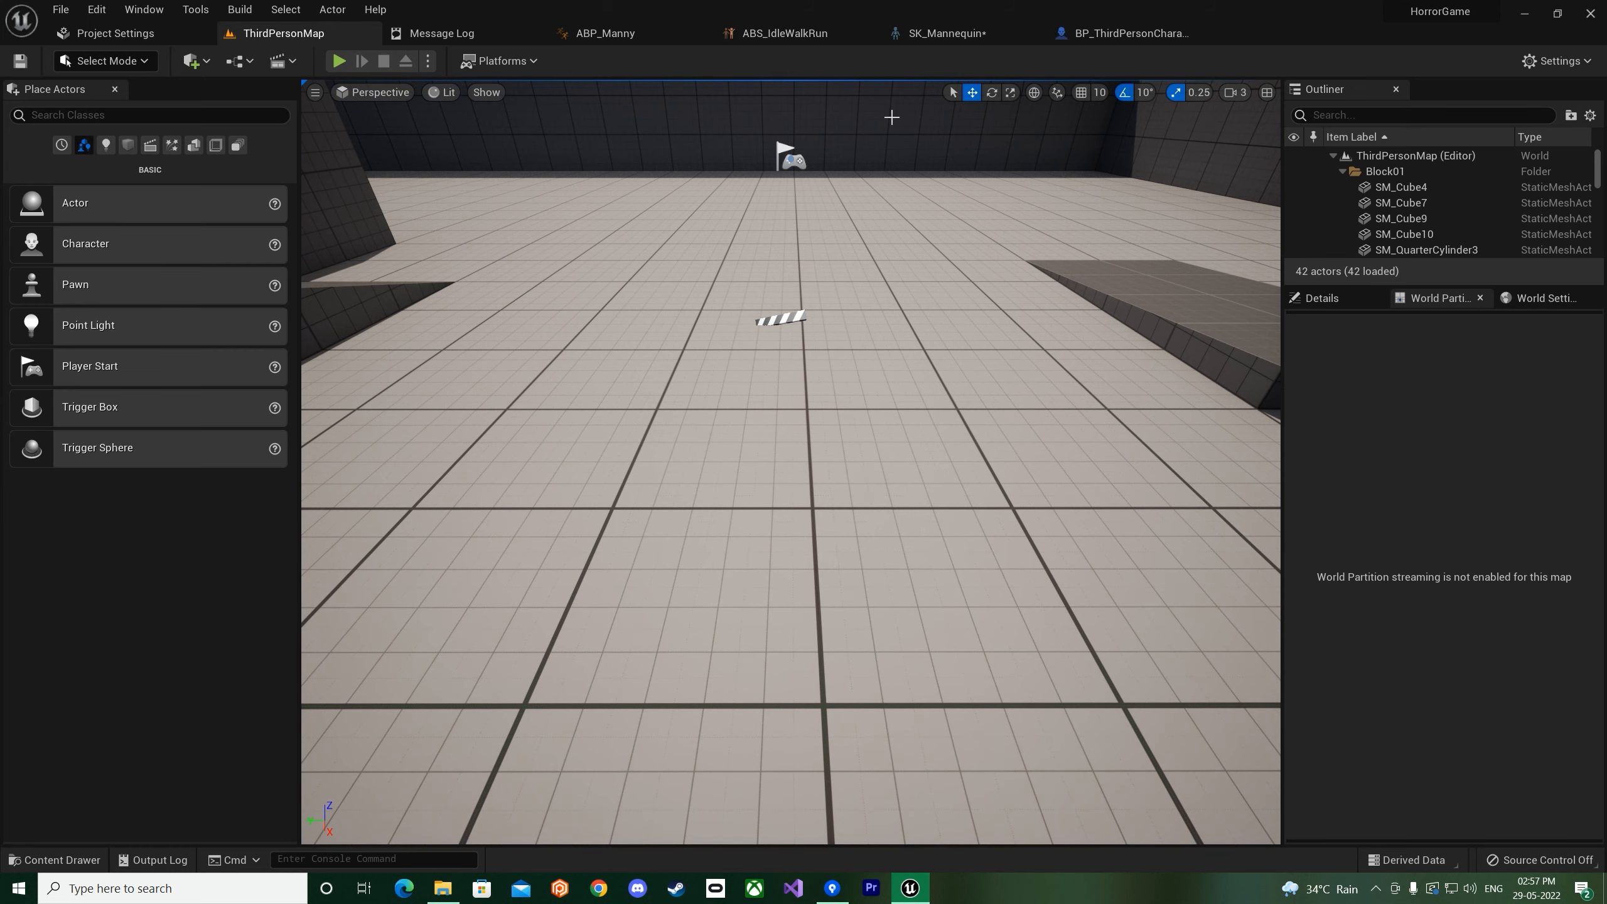
pyautogui.click(947, 32)
pyautogui.click(34, 61)
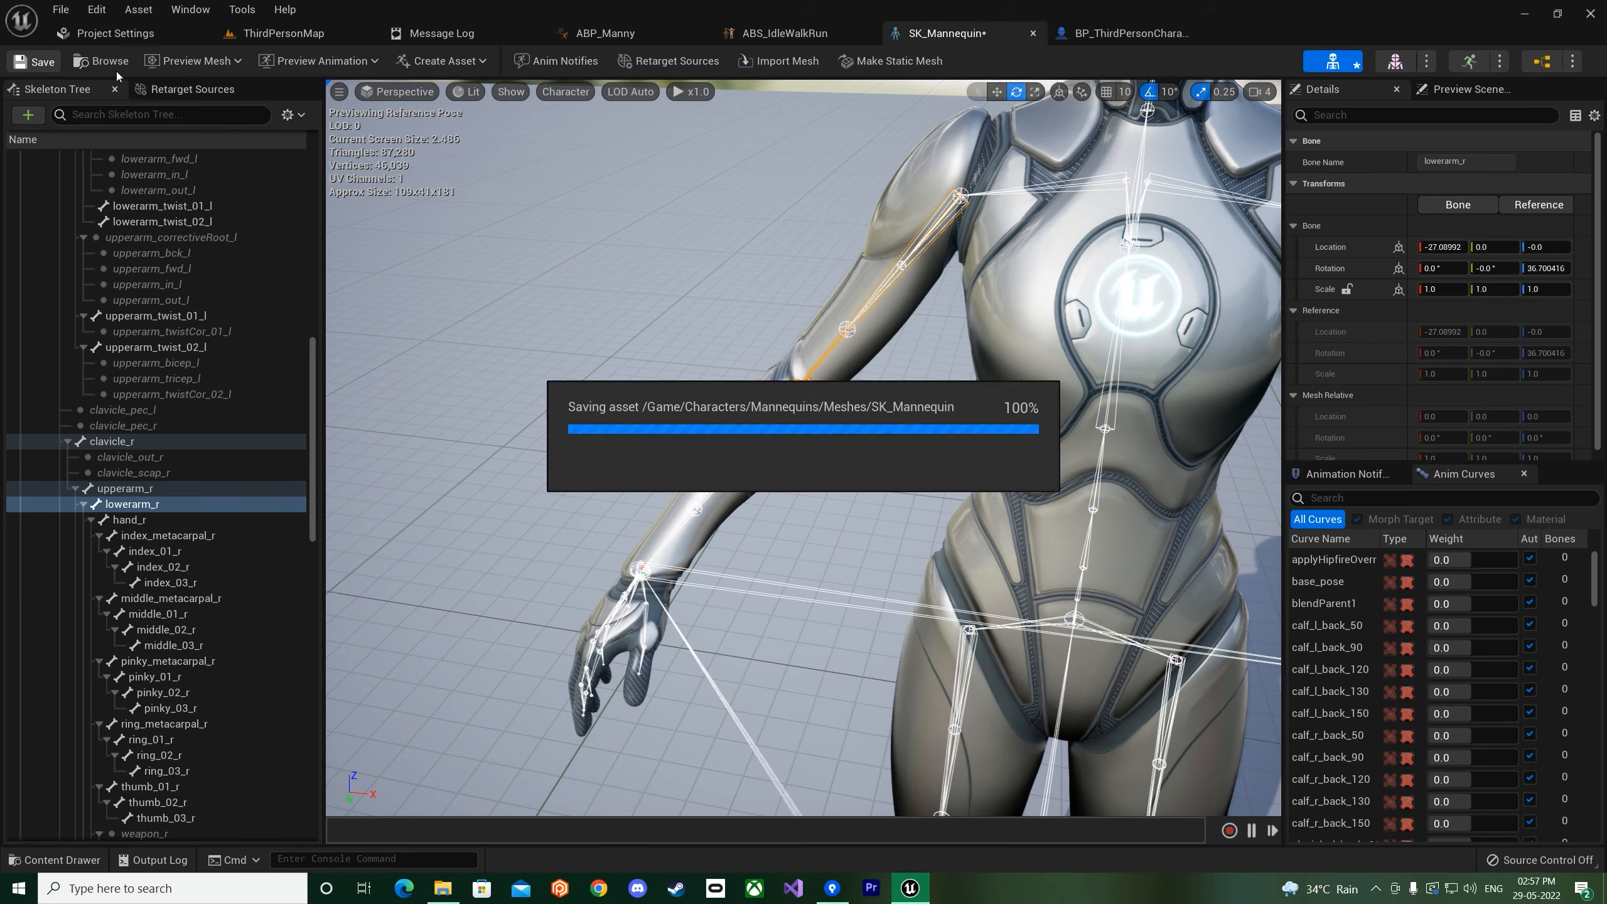
pyautogui.click(1034, 33)
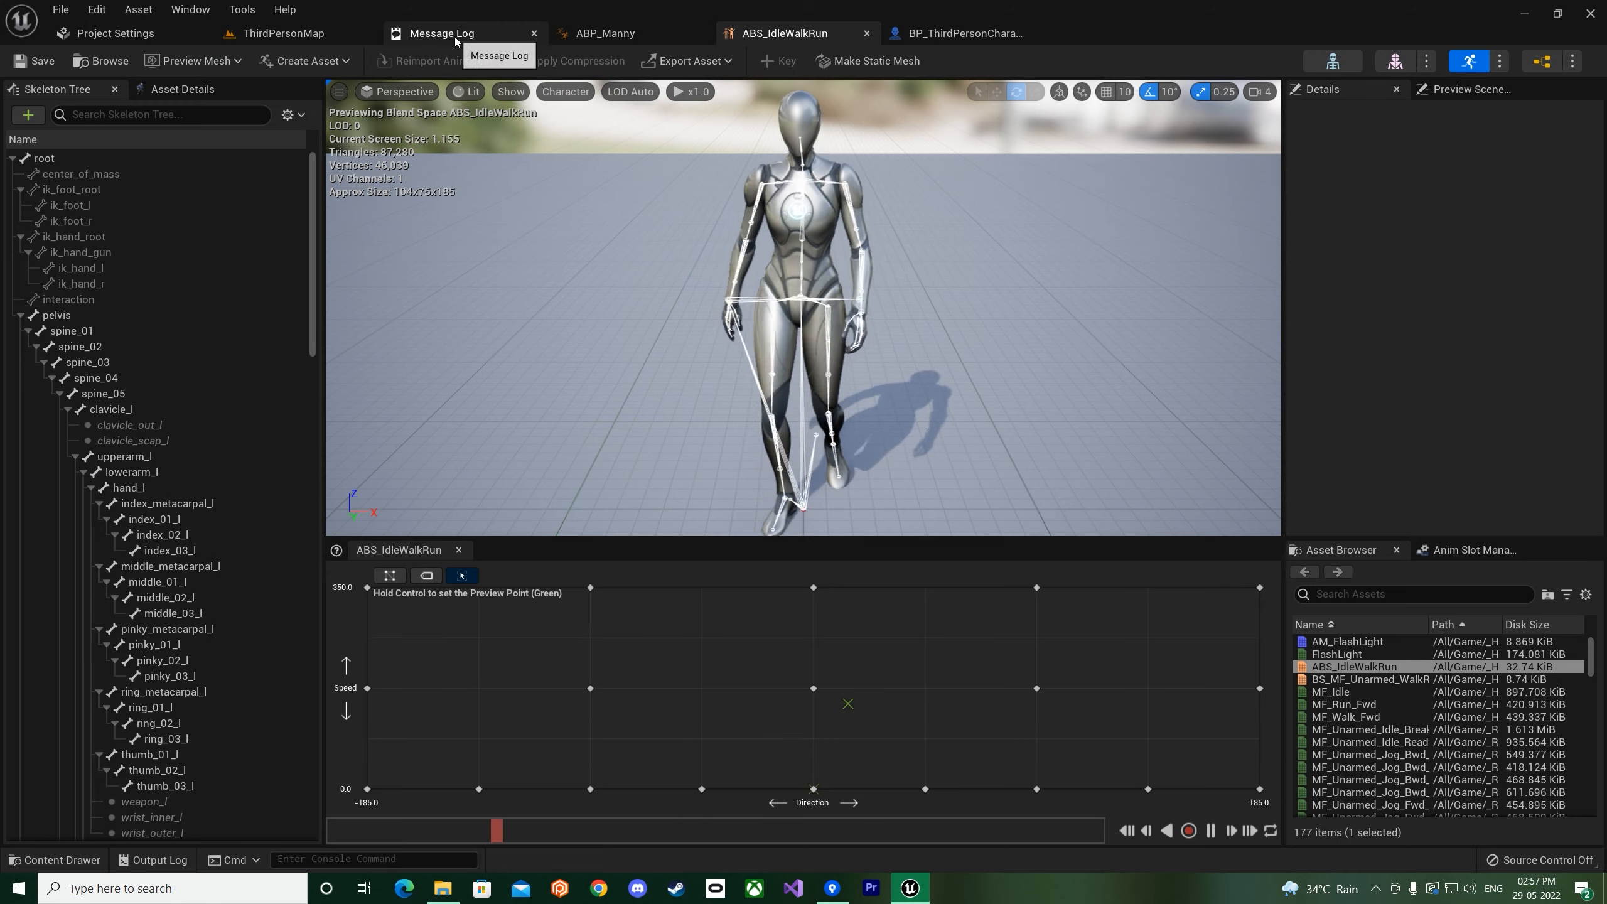
pyautogui.click(480, 33)
pyautogui.click(539, 33)
# - Set the Character Movement component's Max Walk Speed to 500 in BP_ThirdPersonCharacter
pyautogui.moveTo(687, 297); pyautogui.dragTo(443, 380, button='right')
pyautogui.press('w')
pyautogui.click(778, 41)
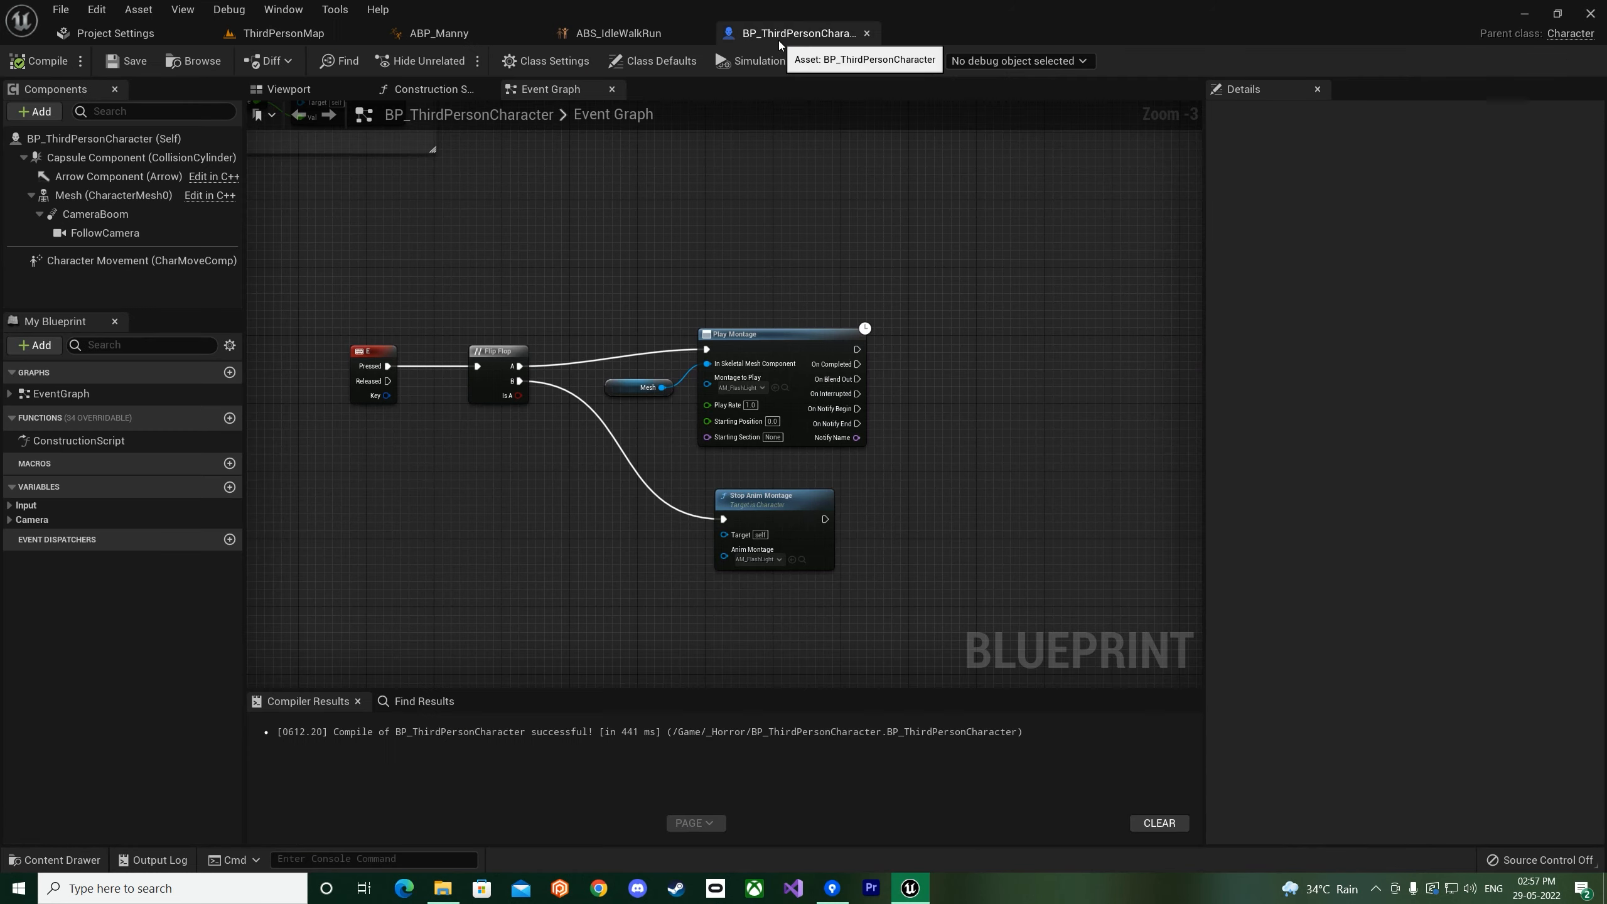
pyautogui.click(95, 261)
pyautogui.click(1410, 162)
pyautogui.write('500')
pyautogui.press('Return')
# - Try a Maximum Axis Value of 250 for ABS_IdleWalkRun's Speed axis and shift the MF_Walk_Fwd sample to a lower speed
pyautogui.click(618, 33)
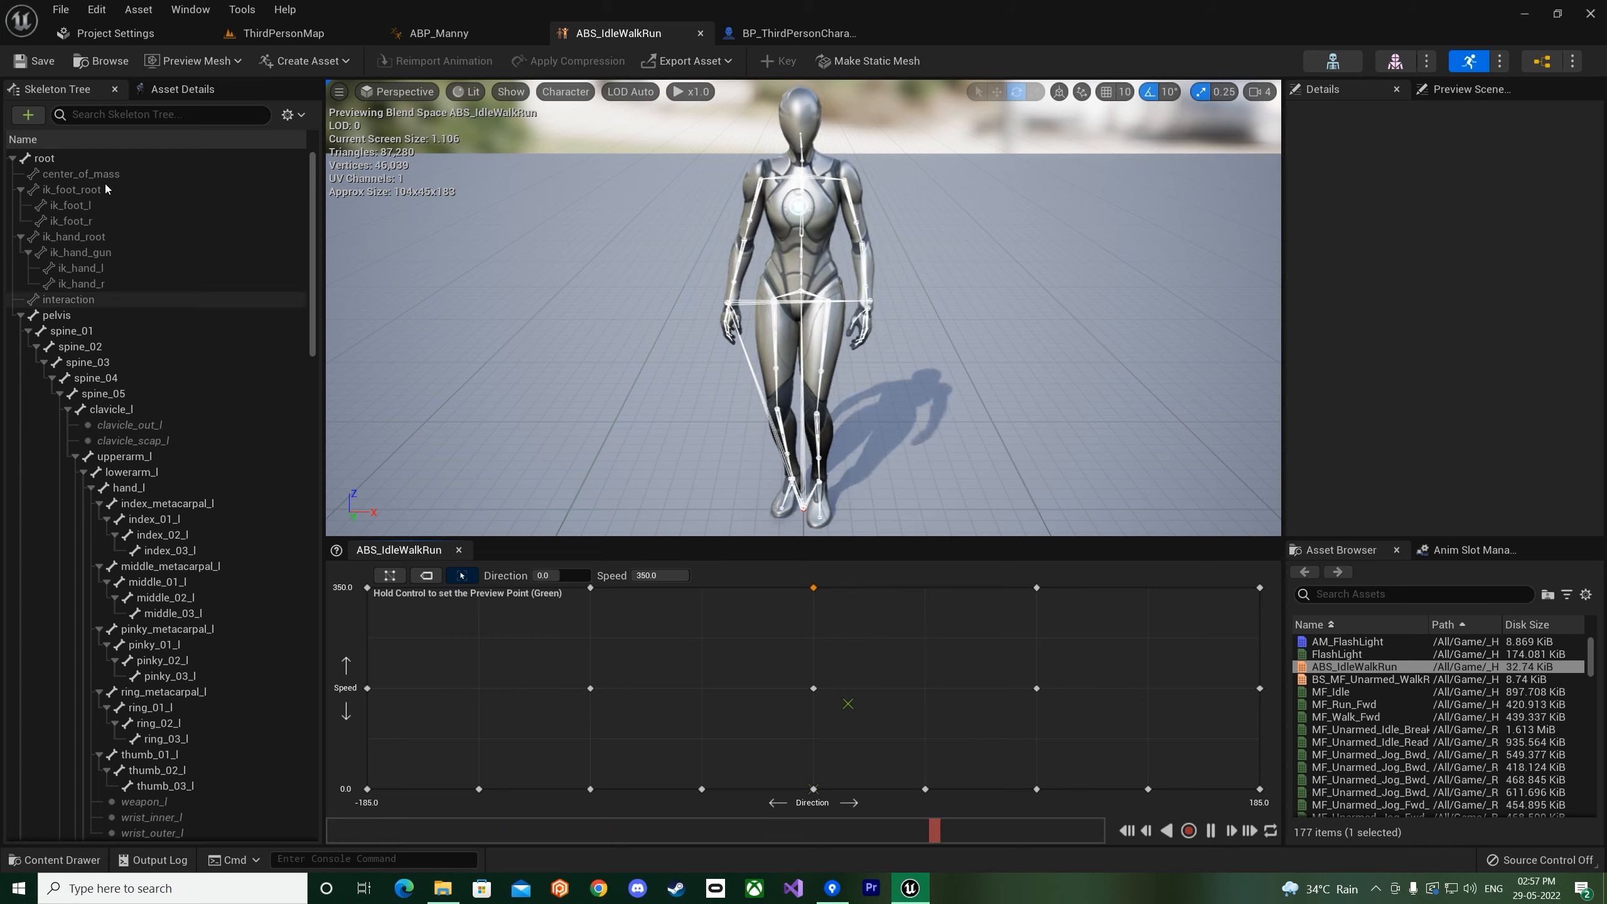
pyautogui.click(182, 88)
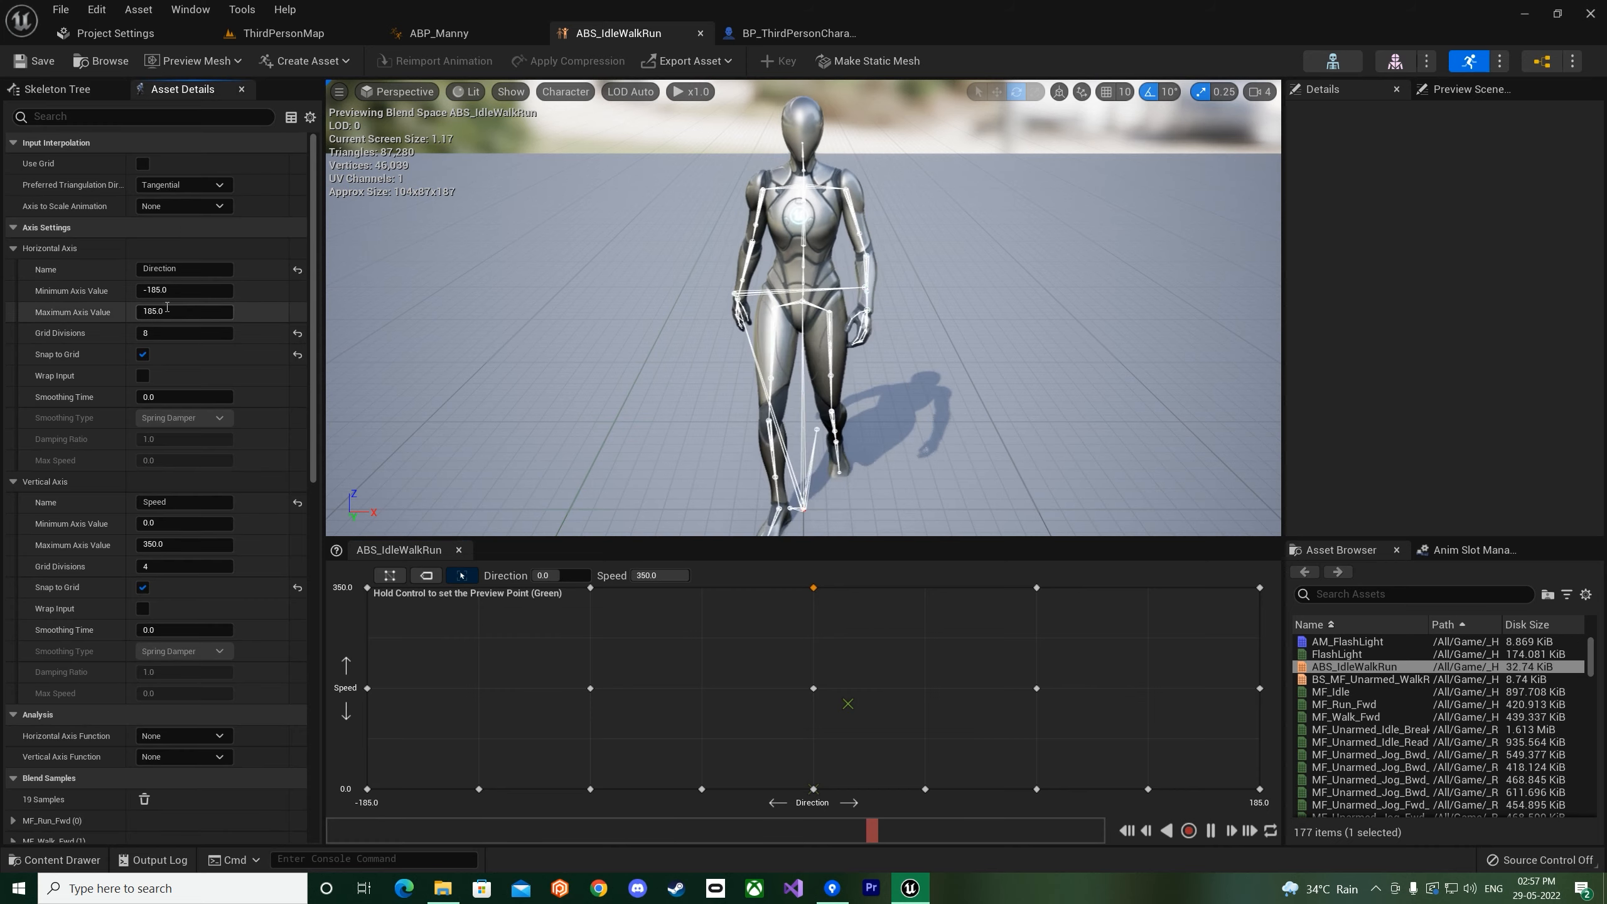
pyautogui.click(166, 544)
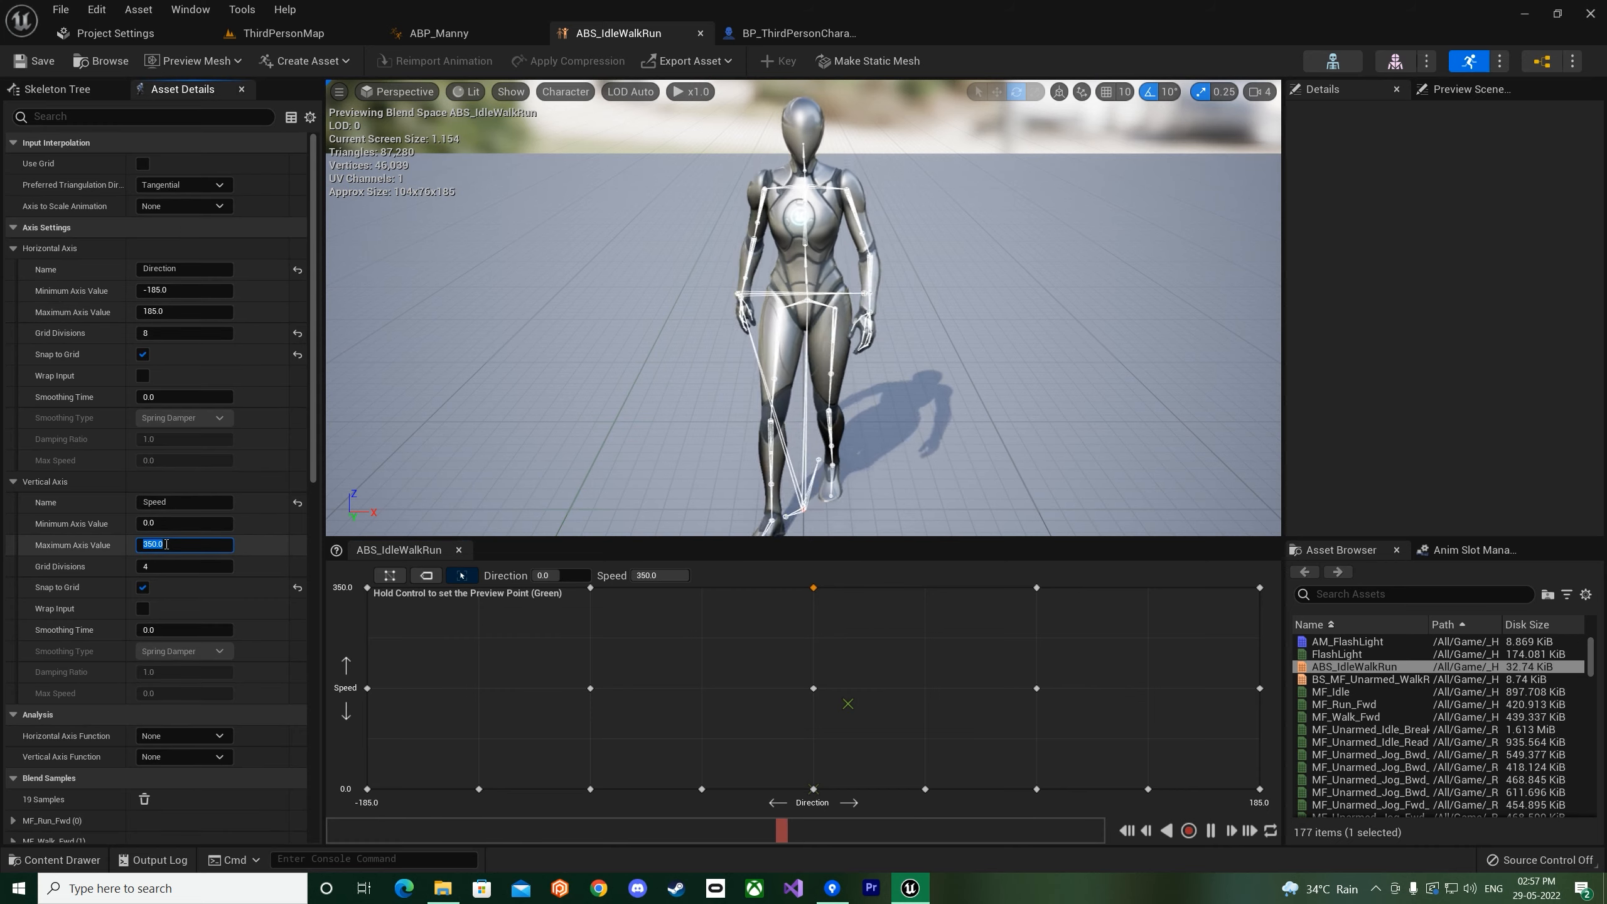
pyautogui.write('250')
pyautogui.press('Return')
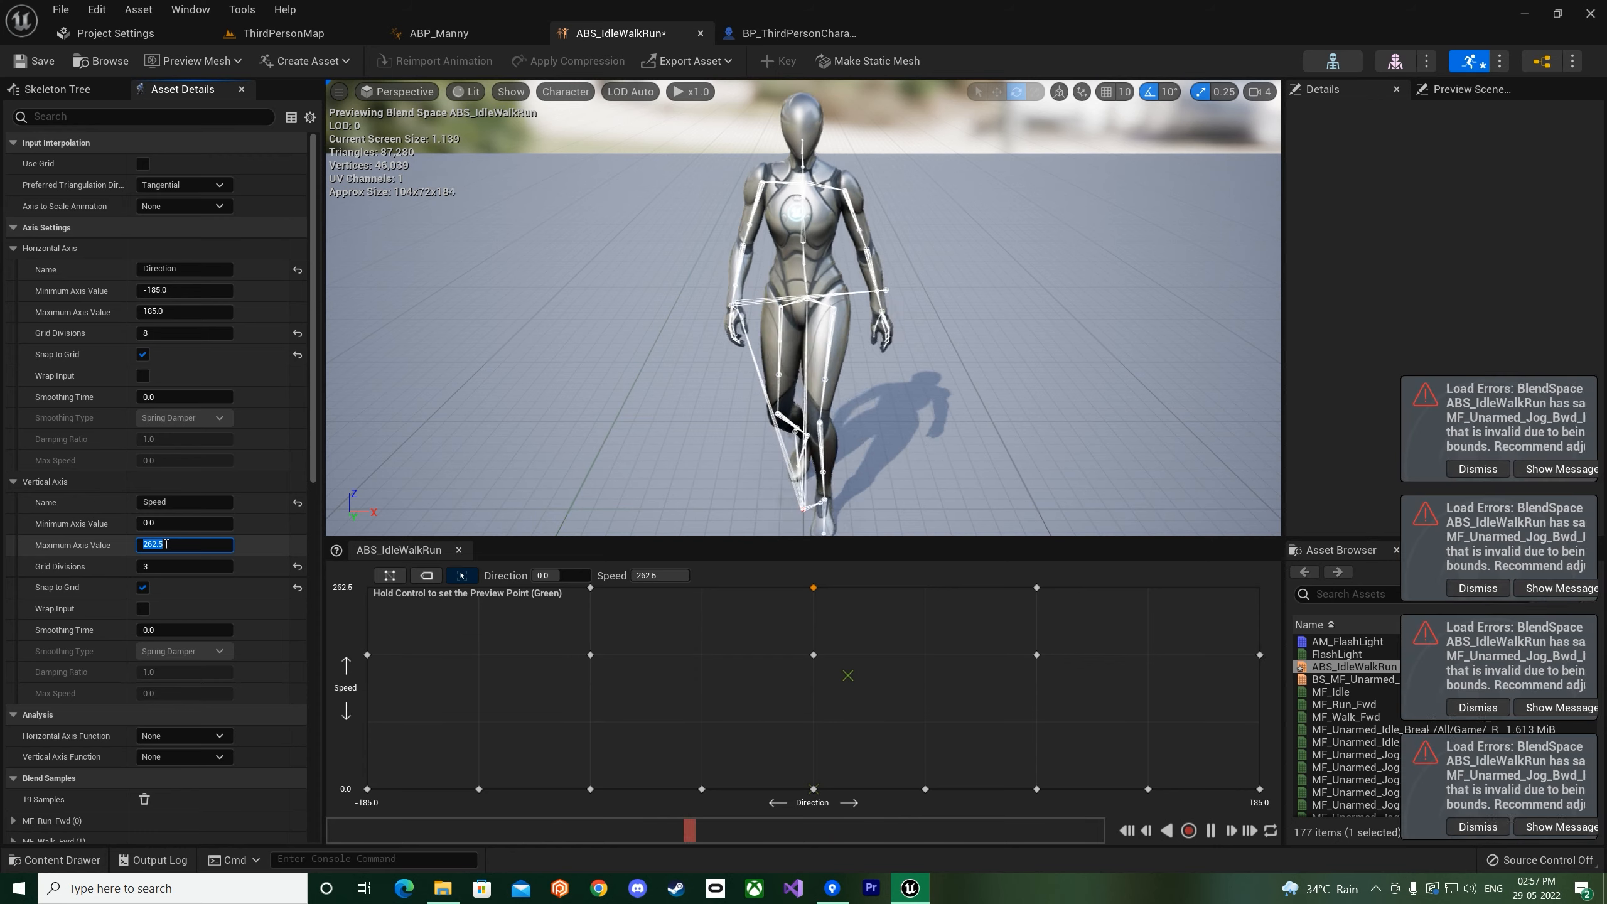
pyautogui.moveTo(812, 653)
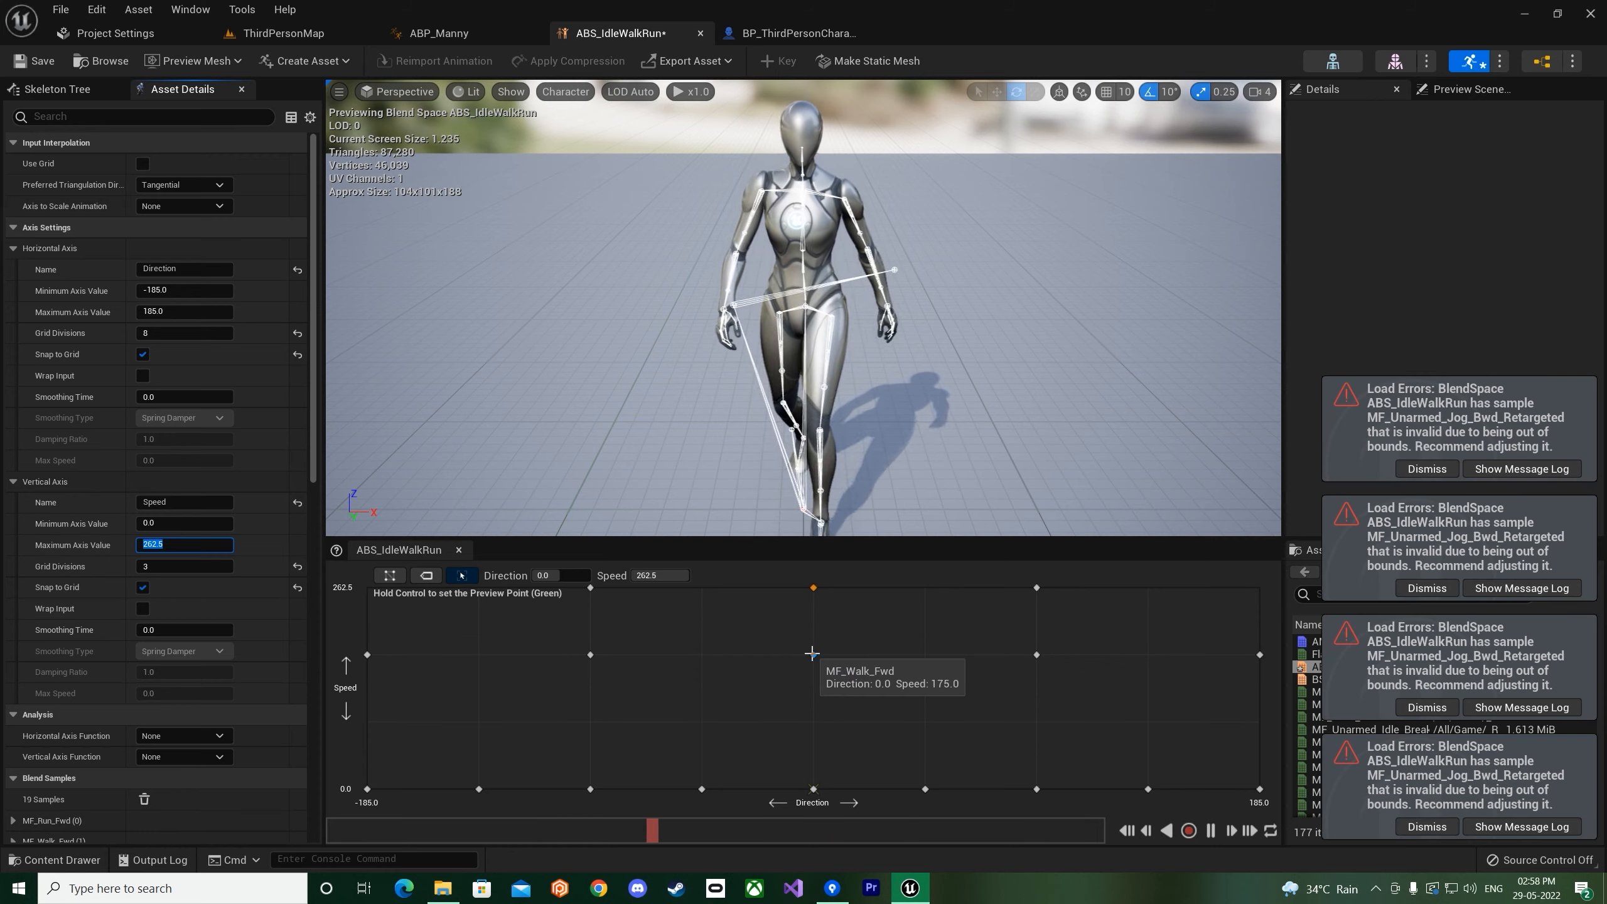
pyautogui.moveTo(811, 654)
pyautogui.mouseDown()
pyautogui.moveTo(814, 720)
pyautogui.moveTo(813, 669)
pyautogui.mouseUp()
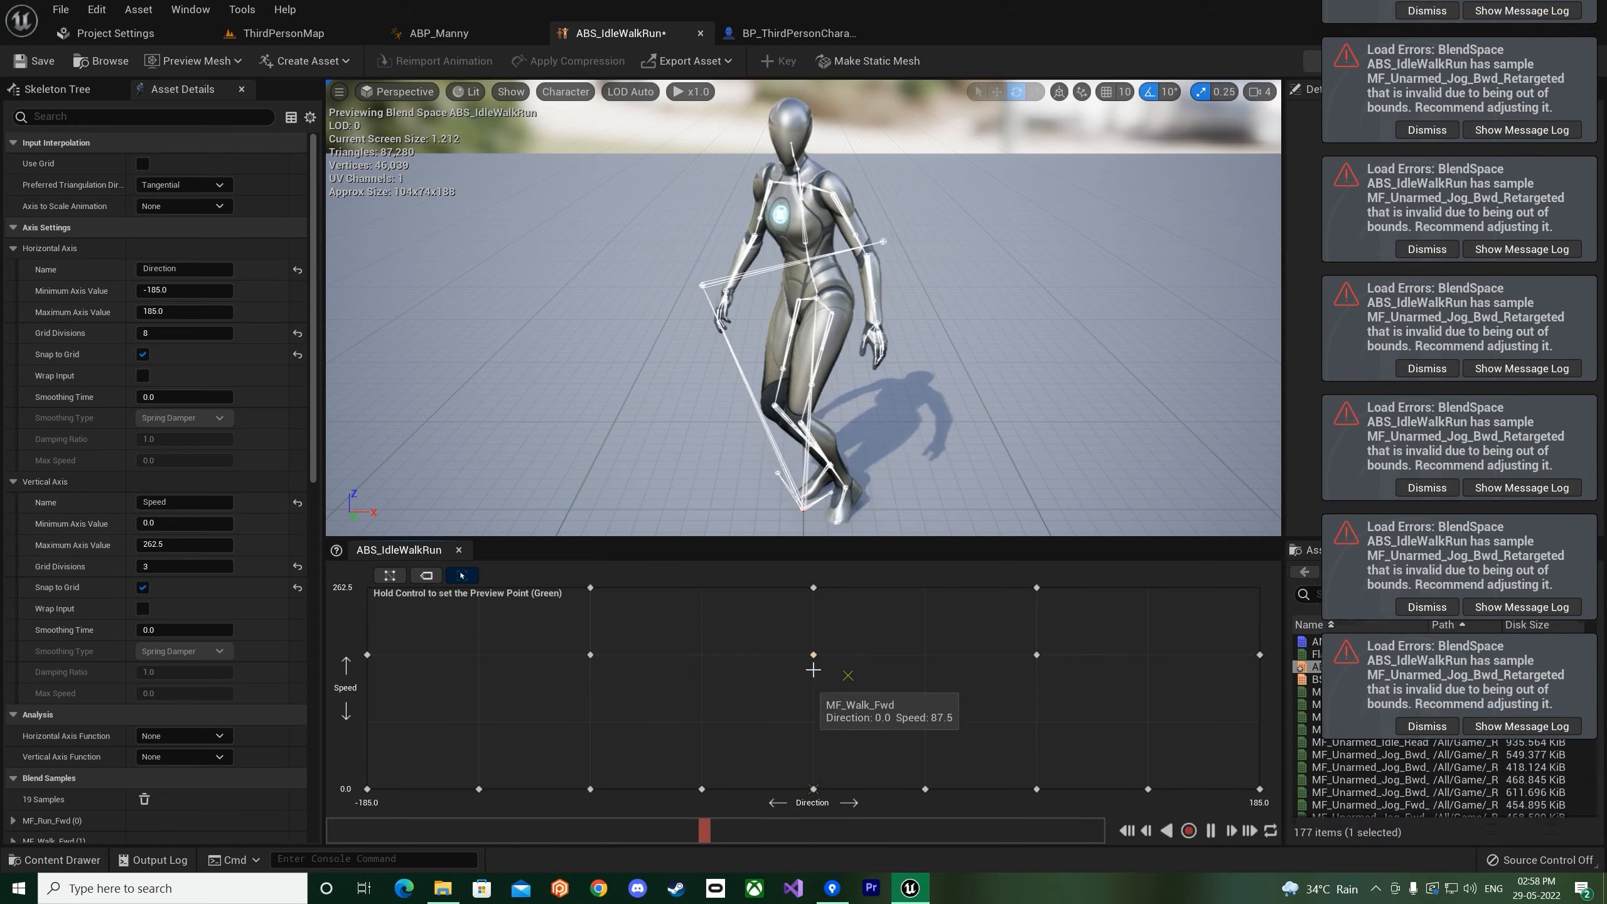
# - Try the Speed axis maximum of 250 once more, undo the Speed axis changes, and save the blend space
pyautogui.click(169, 545)
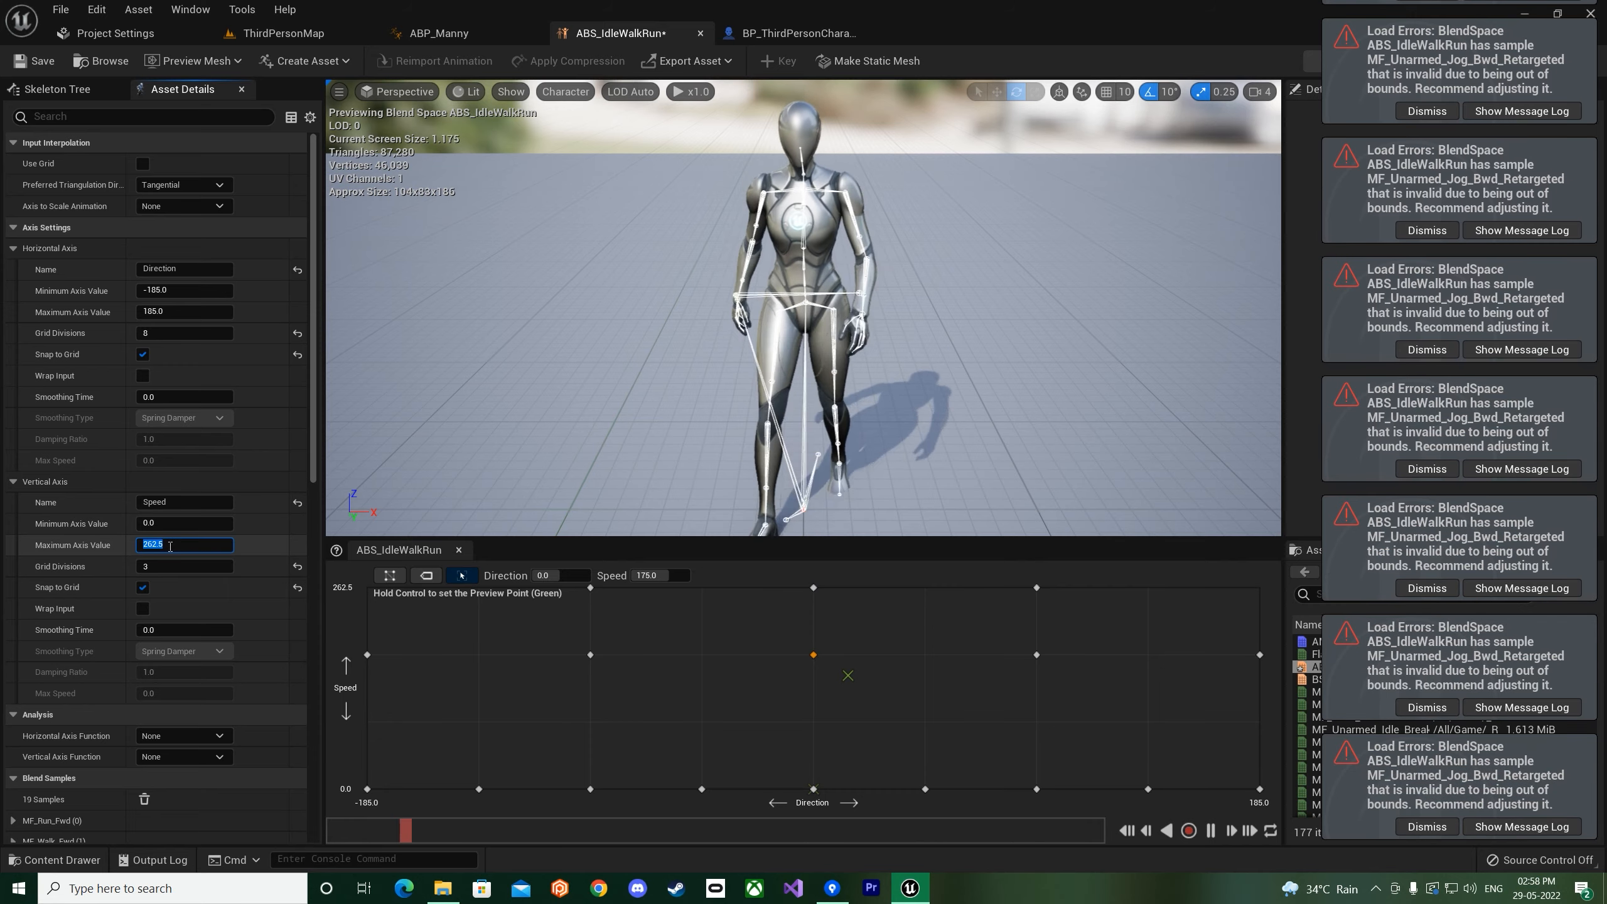
pyautogui.write('250')
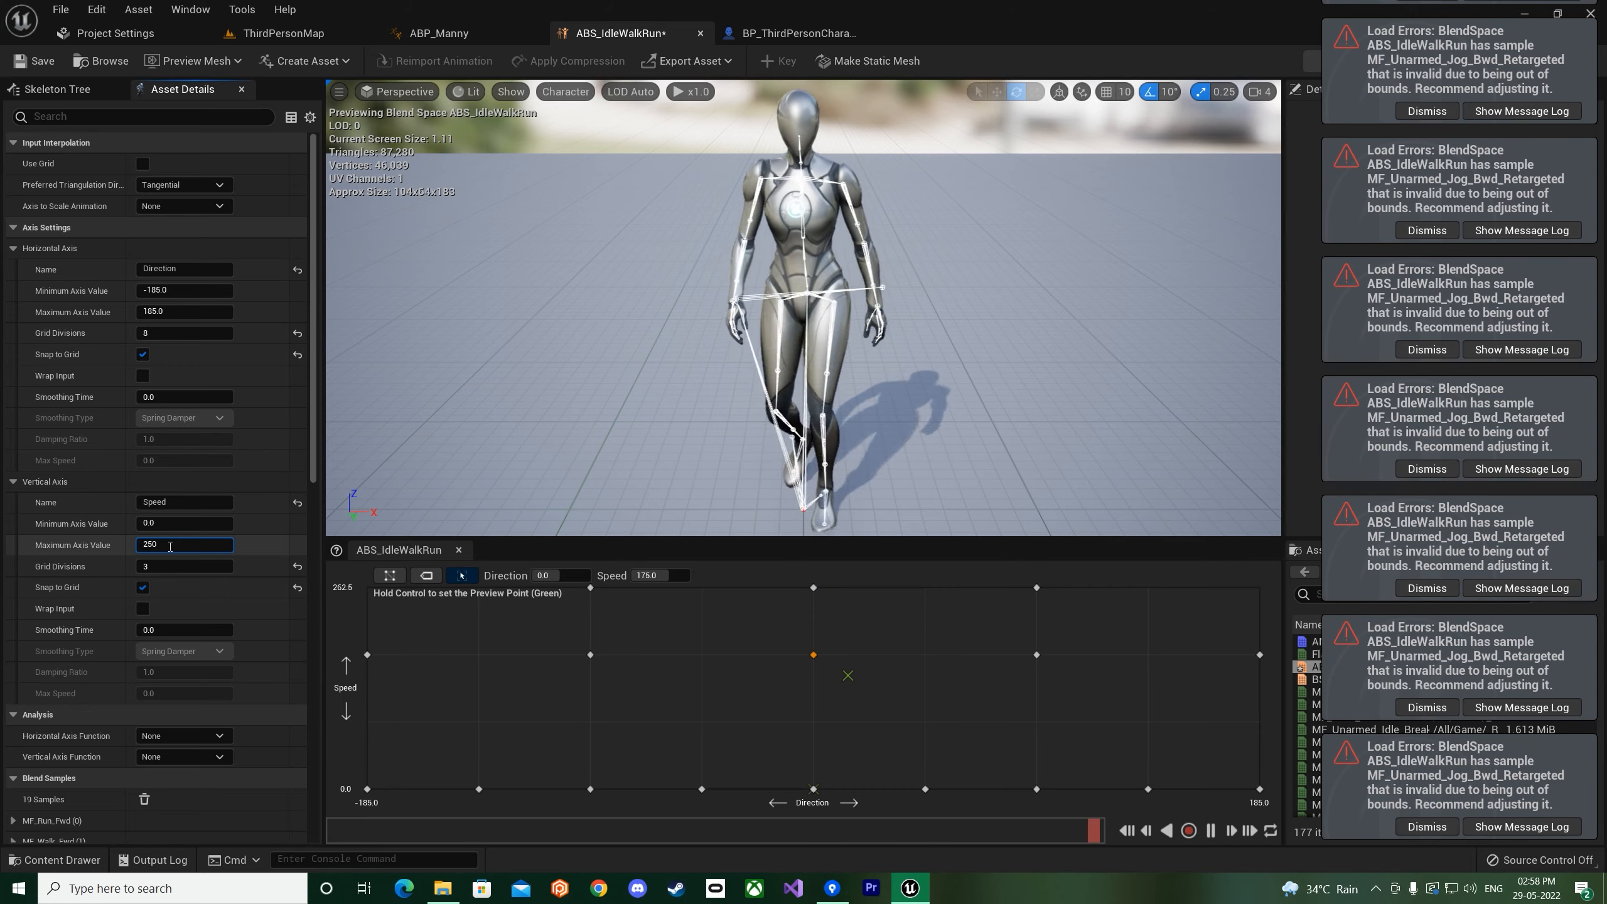
pyautogui.press('Return')
pyautogui.hotkey('ctrl', 'z')
pyautogui.hotkey('ctrl', 'z')
pyautogui.hotkey('ctrl', 'z')
pyautogui.hotkey('ctrl', 's')
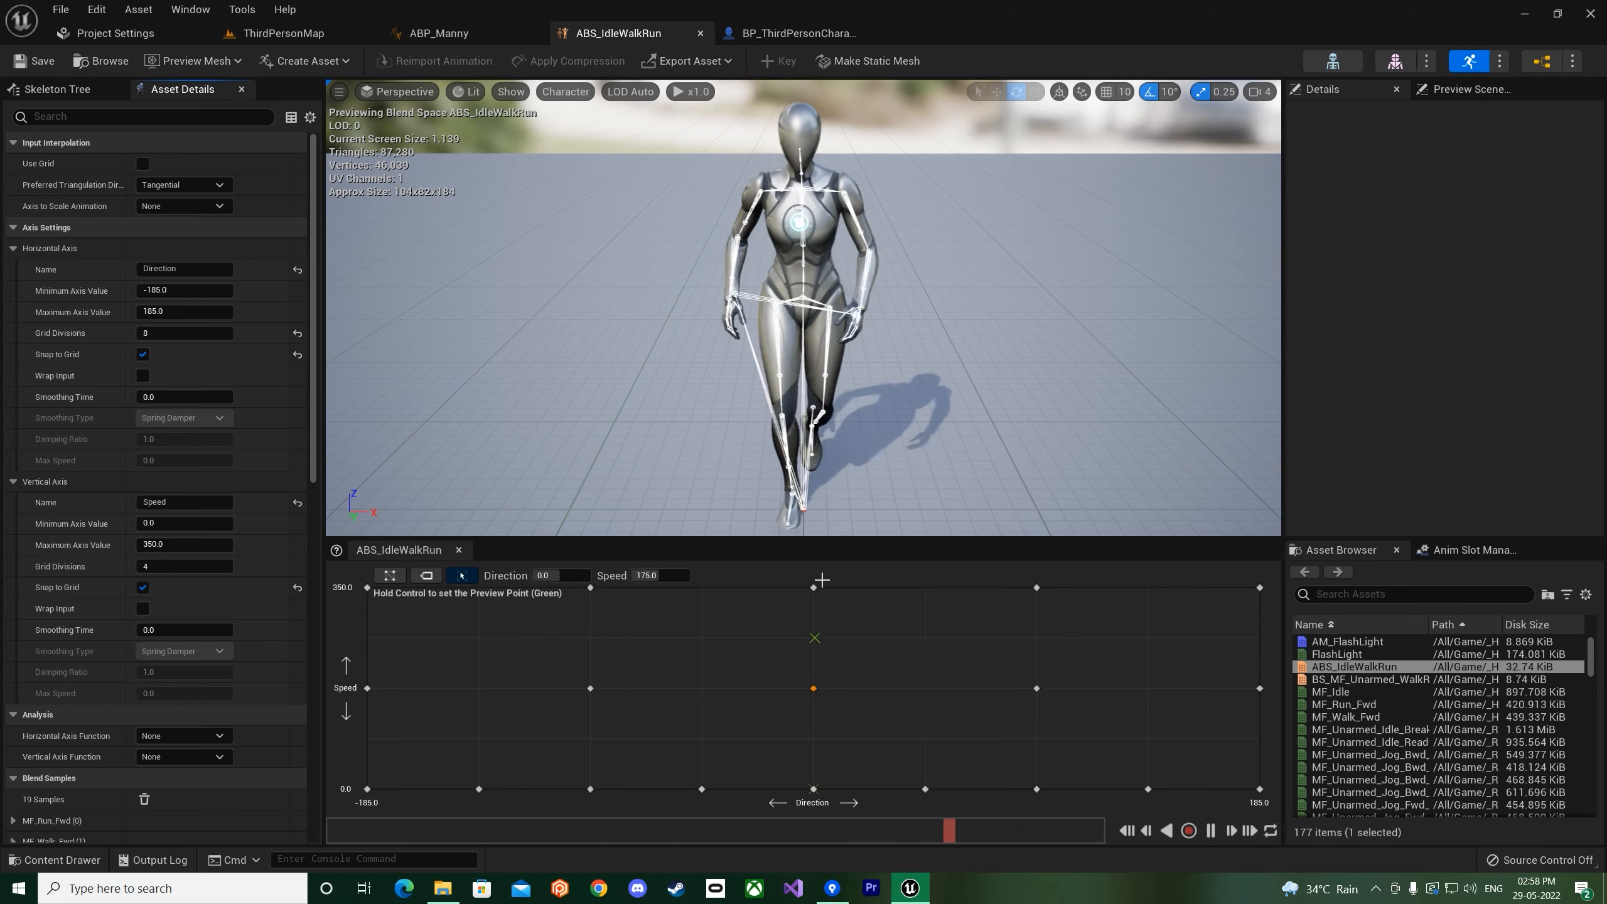
# - Try lower Grid Divisions for the blend space's Speed axis, entering 2 and finally 1
pyautogui.click(176, 565)
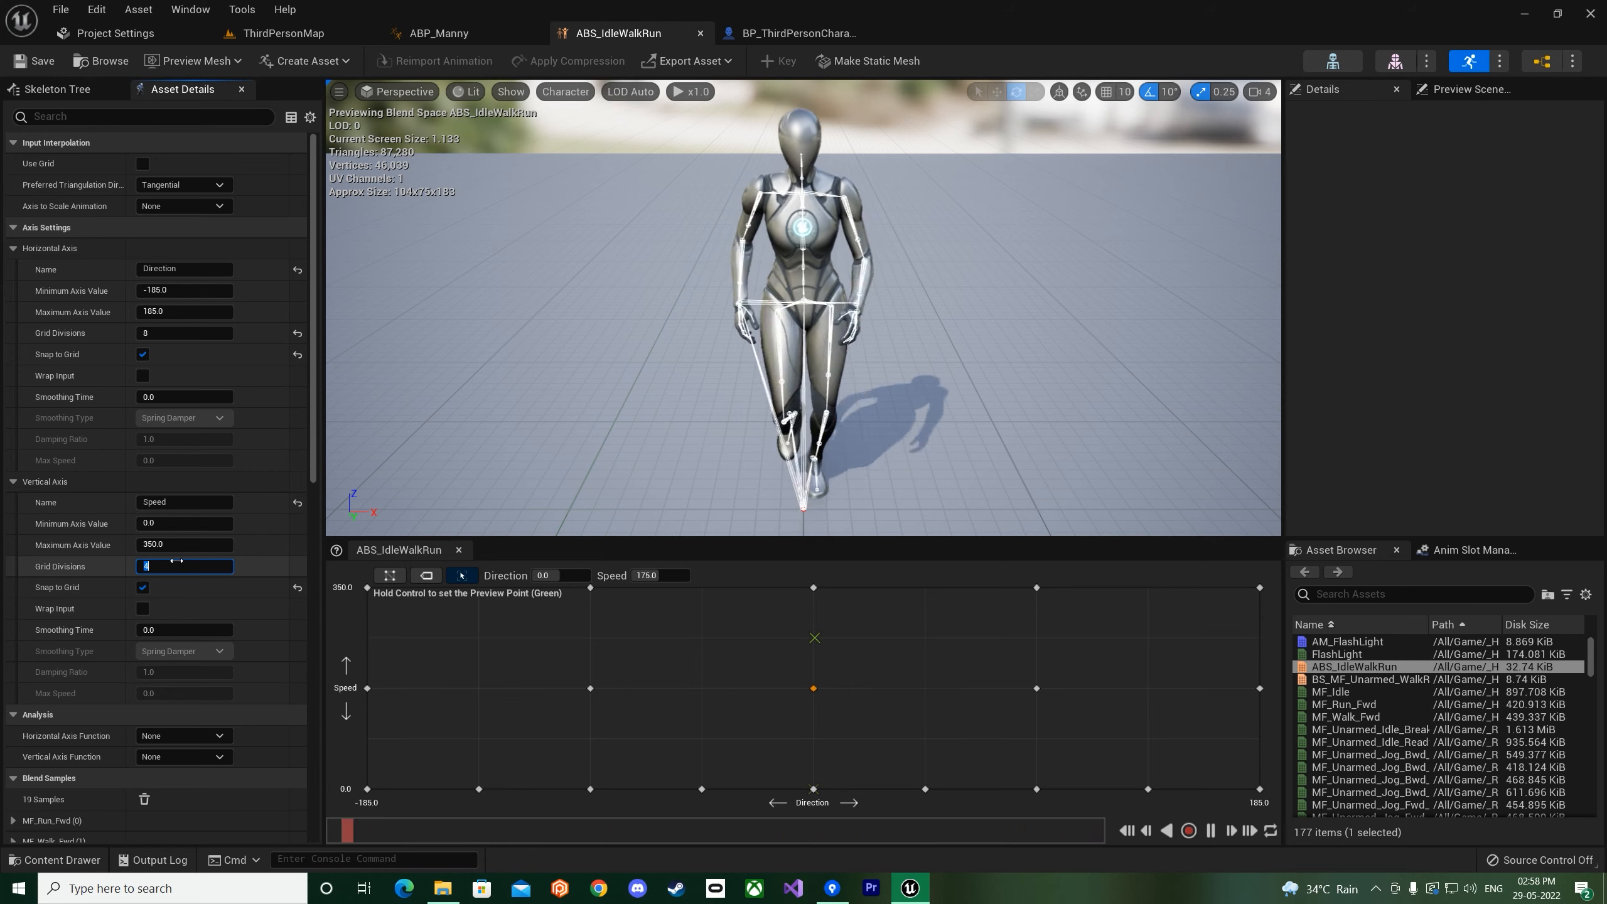
pyautogui.write('2')
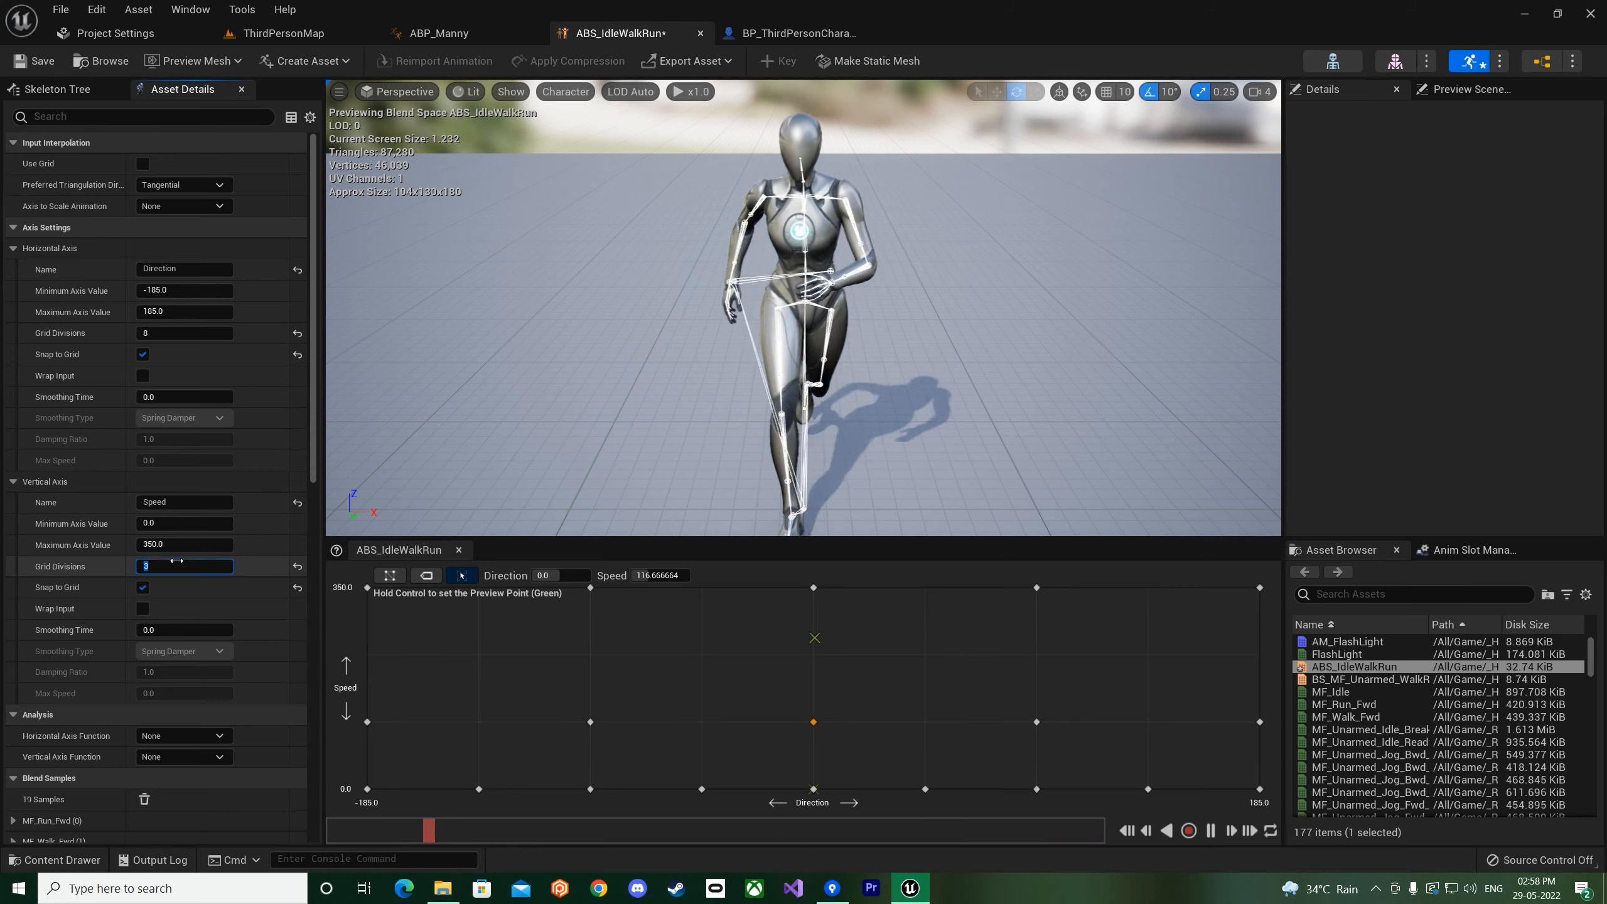
pyautogui.press('Return')
pyautogui.write('1')
pyautogui.press('Return')
# - Try Maximum Axis Values of 175 and 250 on the Speed axis, and undo the last axis edits
pyautogui.click(175, 544)
pyautogui.write('175')
pyautogui.press('Return')
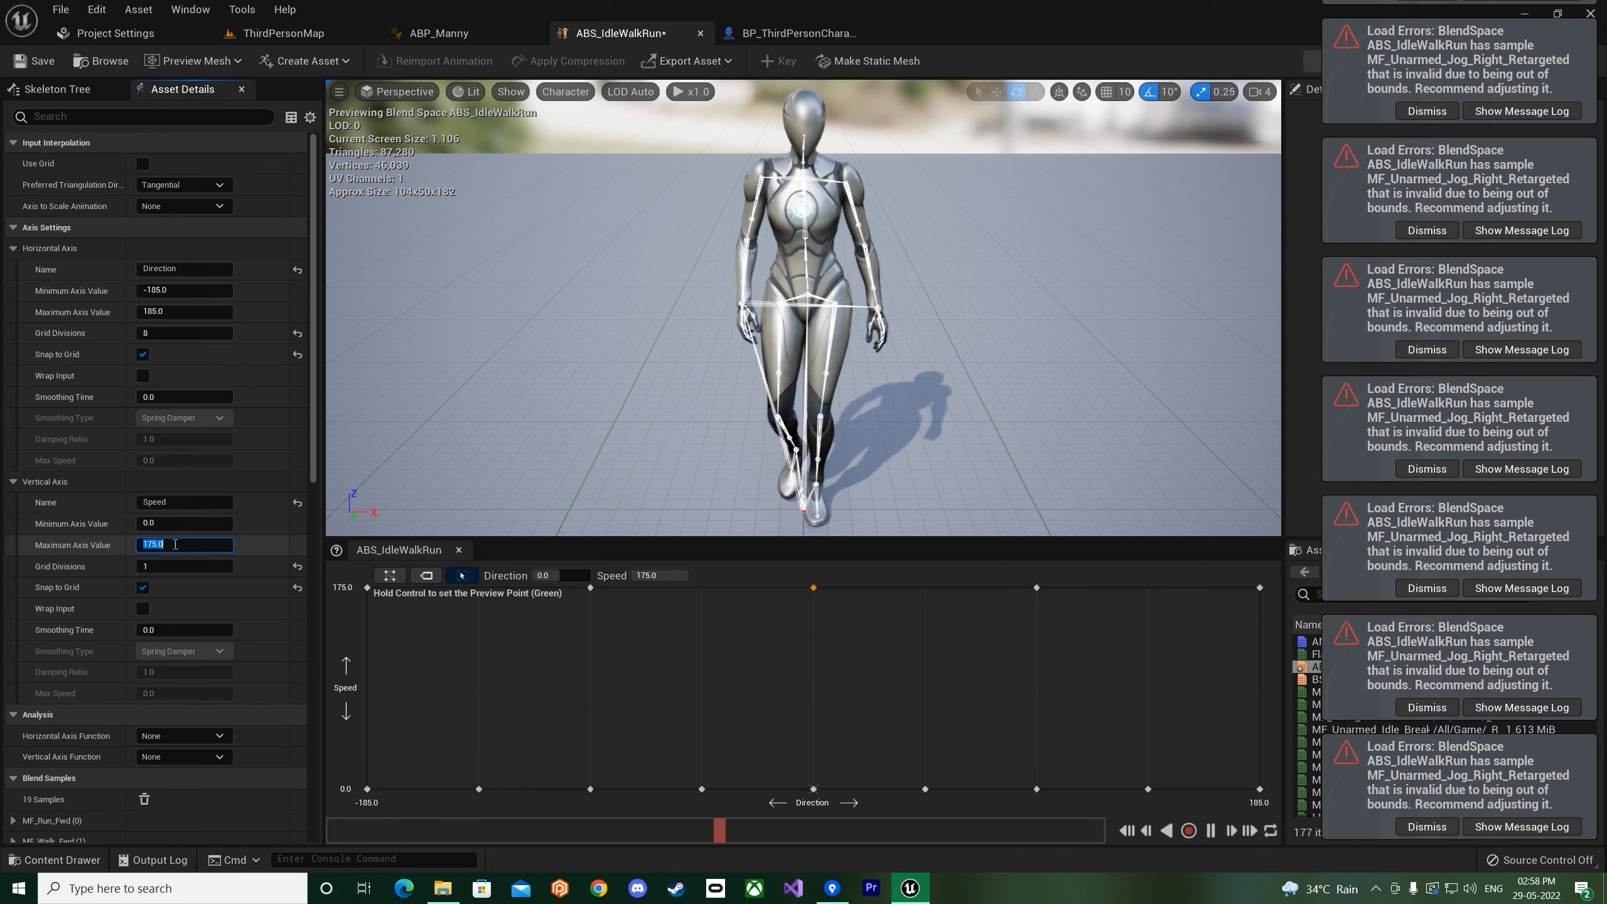
pyautogui.click(595, 389)
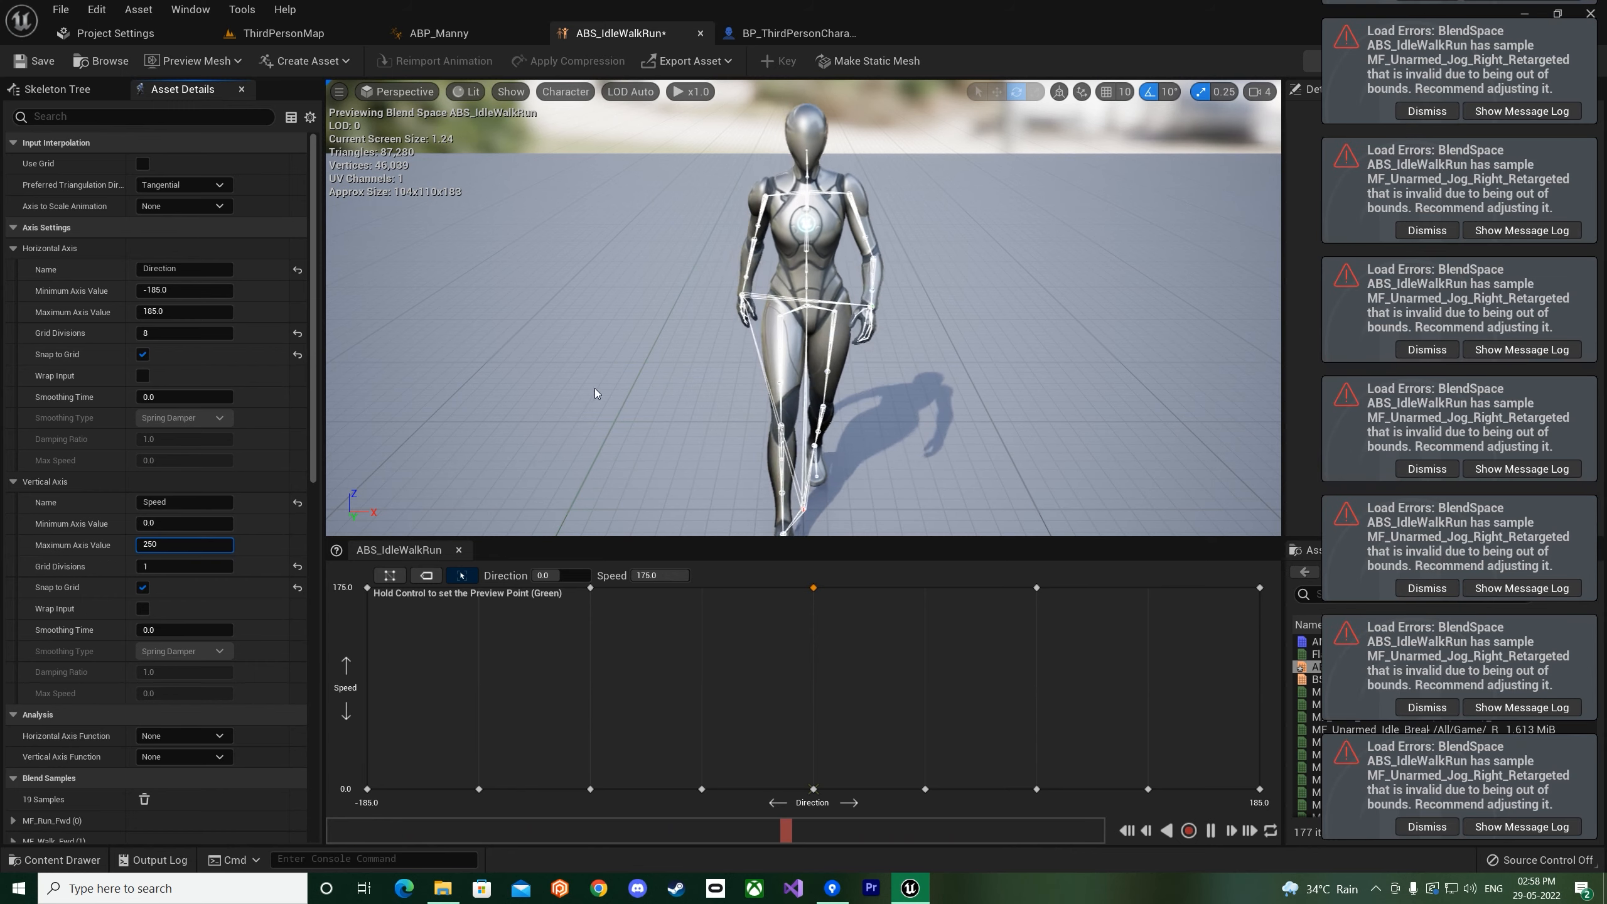
pyautogui.hotkey('ctrl', 'z')
pyautogui.hotkey('ctrl', 'z')
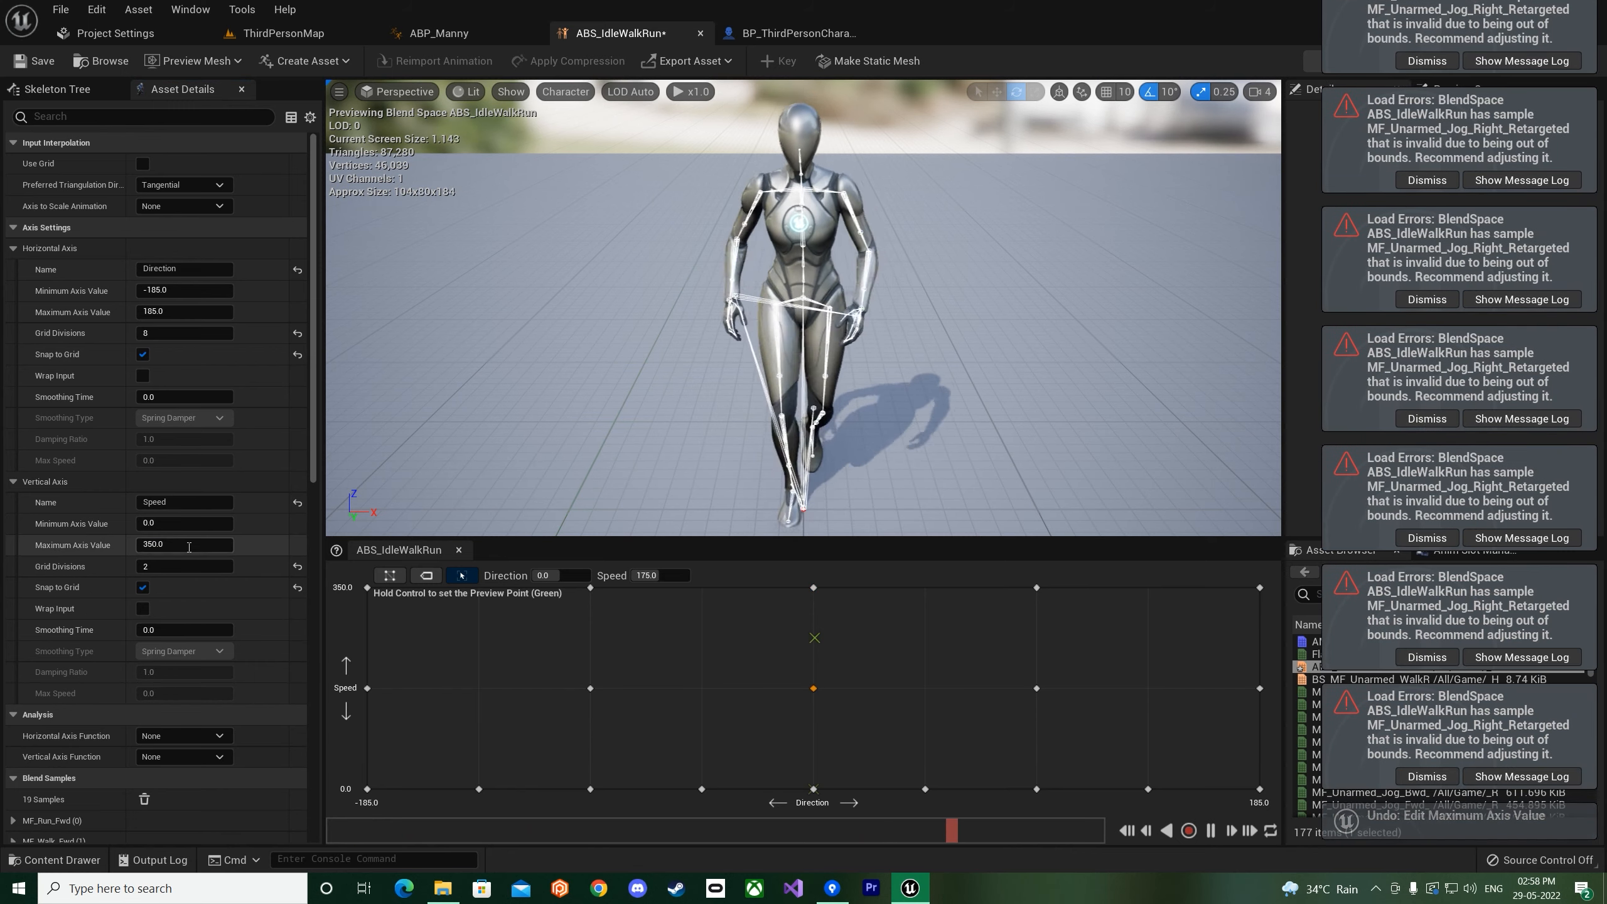
# - Set the Speed axis's Grid Divisions to 6 and its Maximum Axis Value to 350
pyautogui.click(188, 546)
pyautogui.press('Tab')
pyautogui.write('6')
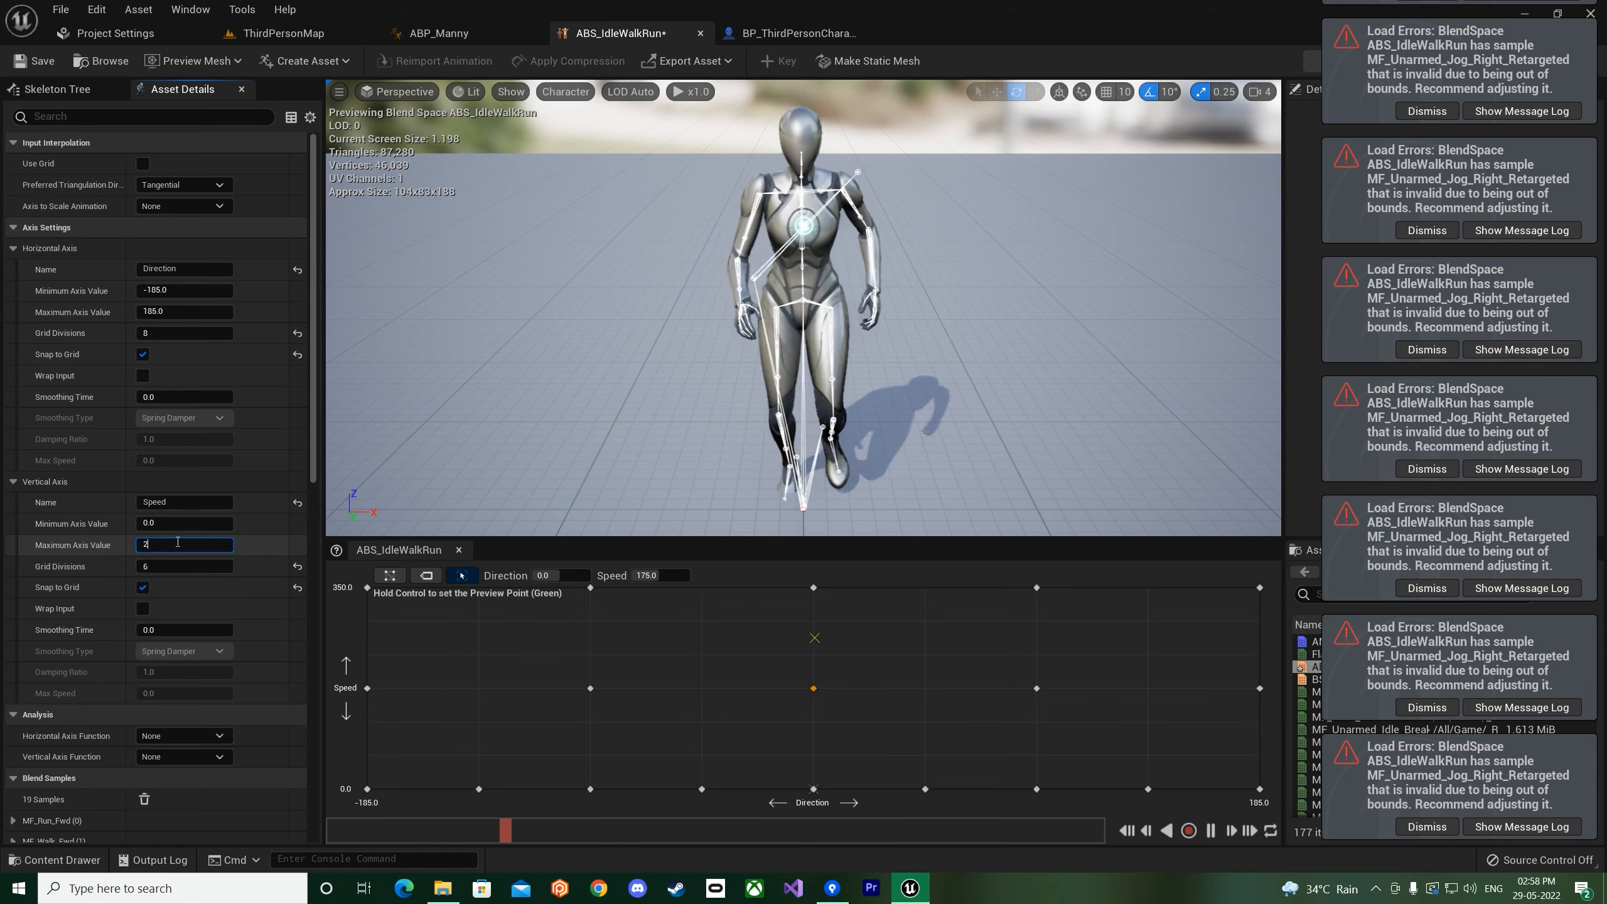
pyautogui.click(178, 543)
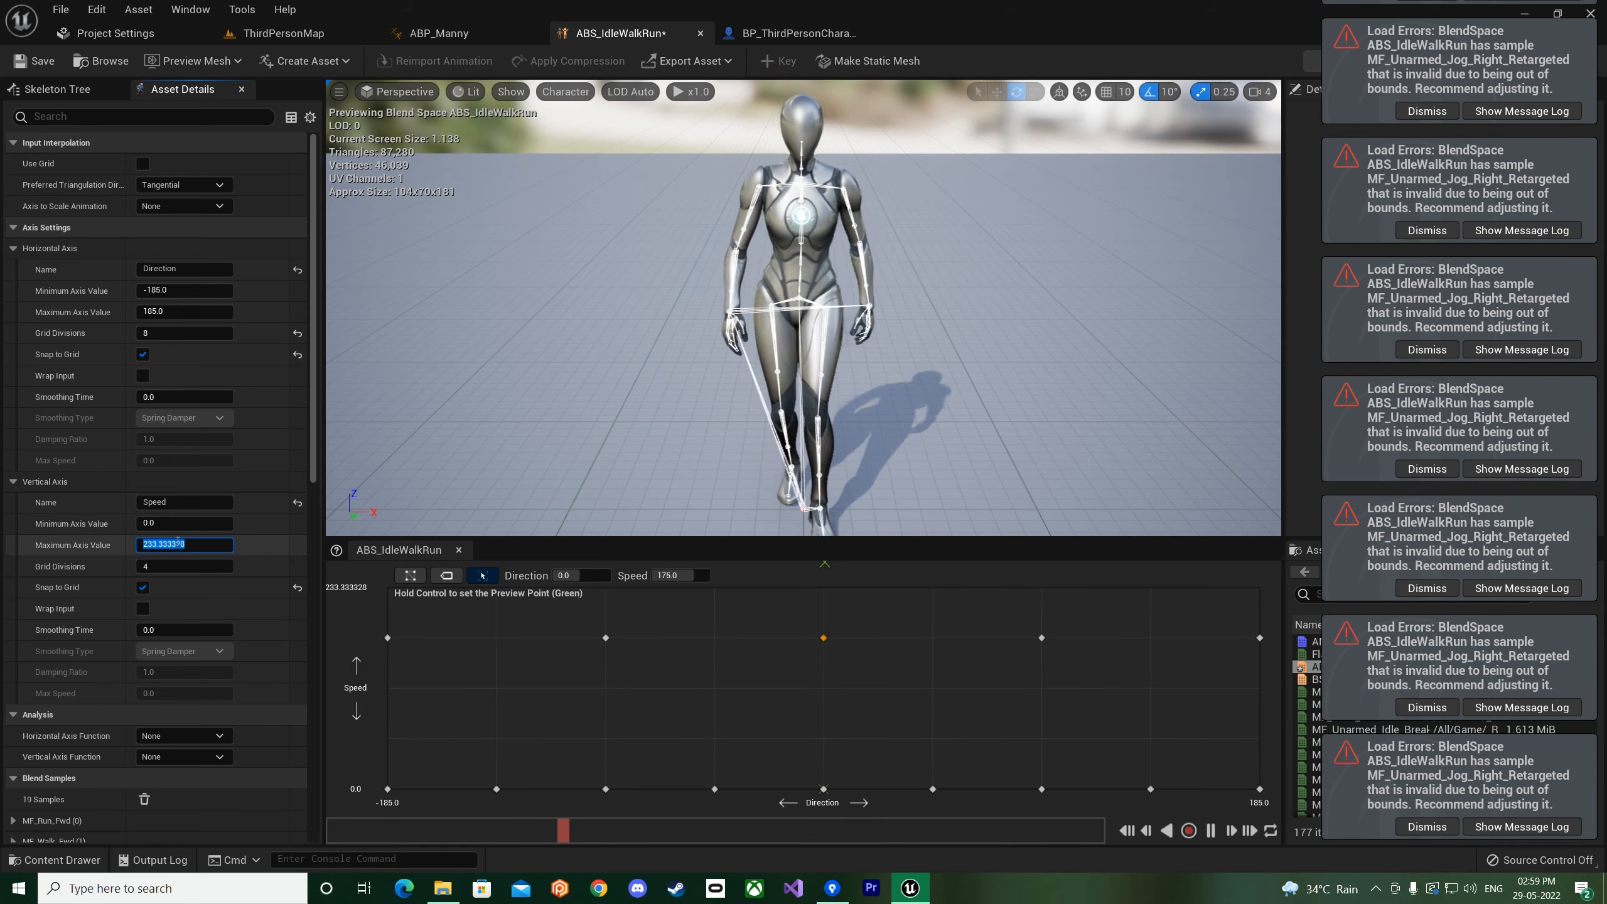
pyautogui.write('350')
pyautogui.press('Return')
# - Move the five walk samples in the middle row of the blend space down to a Speed of about 116.67
pyautogui.moveTo(367, 688); pyautogui.dragTo(367, 722)
pyautogui.moveTo(590, 688); pyautogui.dragTo(590, 722)
pyautogui.moveTo(813, 688); pyautogui.dragTo(813, 722)
pyautogui.moveTo(1037, 688); pyautogui.dragTo(1052, 721)
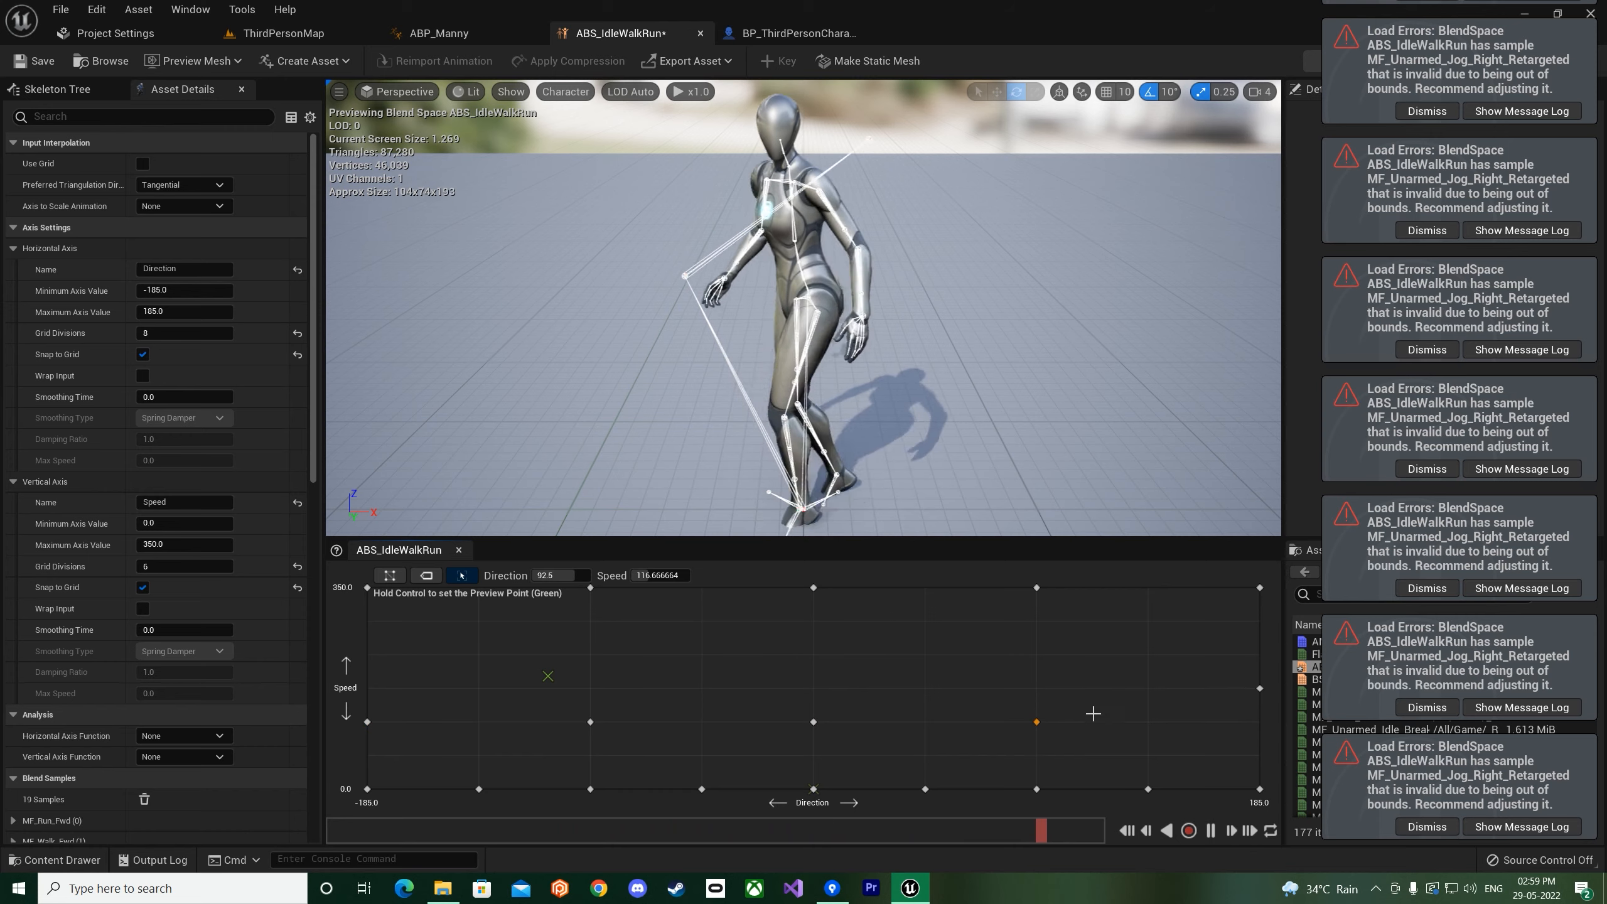
pyautogui.moveTo(1259, 688); pyautogui.dragTo(1259, 722)
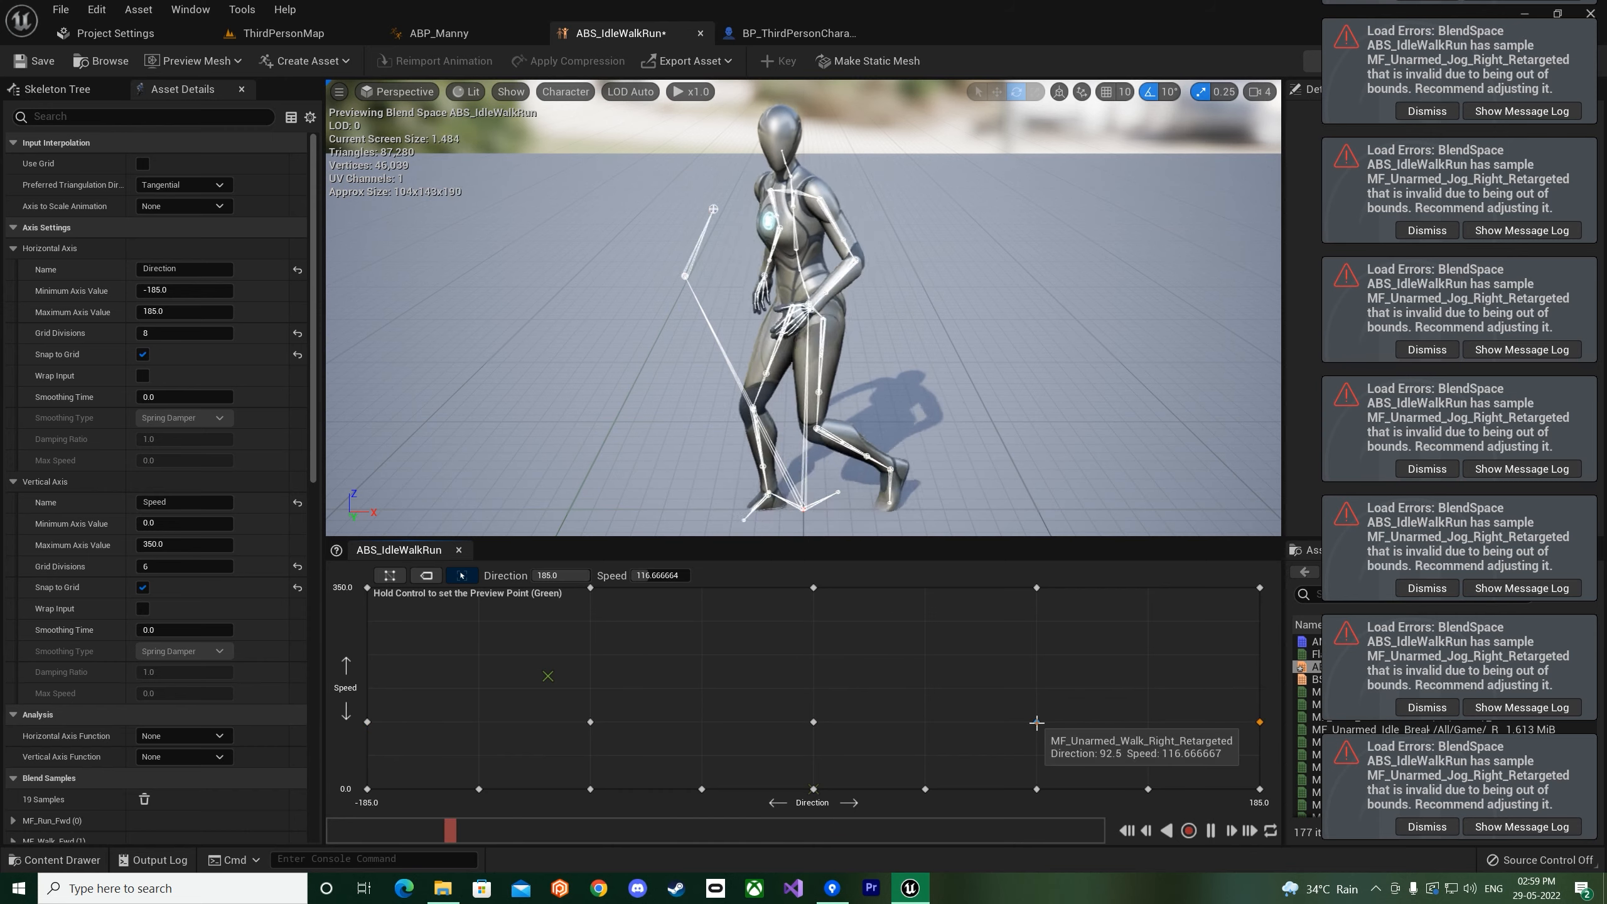
pyautogui.moveTo(812, 721)
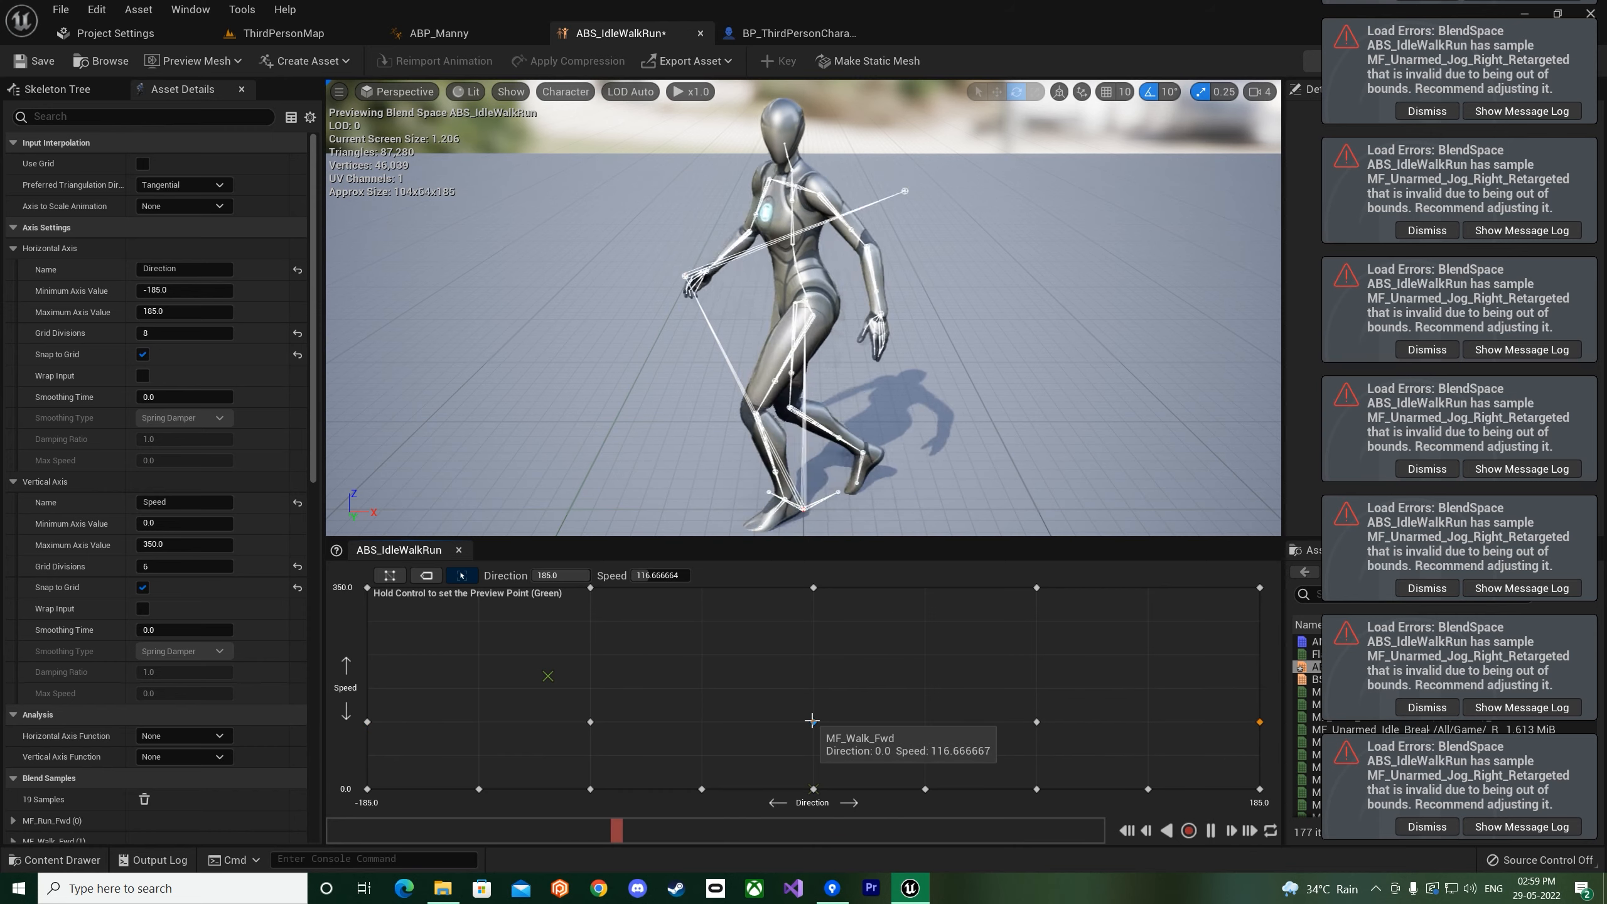
# - Lower the samples at the maximum Speed by two grid lines for the first four directions, and save ABS_IdleWalkRun
pyautogui.moveTo(813, 587); pyautogui.dragTo(811, 656)
pyautogui.moveTo(590, 588); pyautogui.dragTo(592, 653)
pyautogui.moveTo(1036, 588); pyautogui.dragTo(1036, 644)
pyautogui.moveTo(367, 588); pyautogui.dragTo(369, 652)
pyautogui.hotkey('ctrl', 's')
# - Set Character Movement's Max Walk Speed to 118 cm/s in BP_ThirdPersonCharacter and return to ThirdPersonMap
pyautogui.click(798, 33)
pyautogui.click(1411, 163)
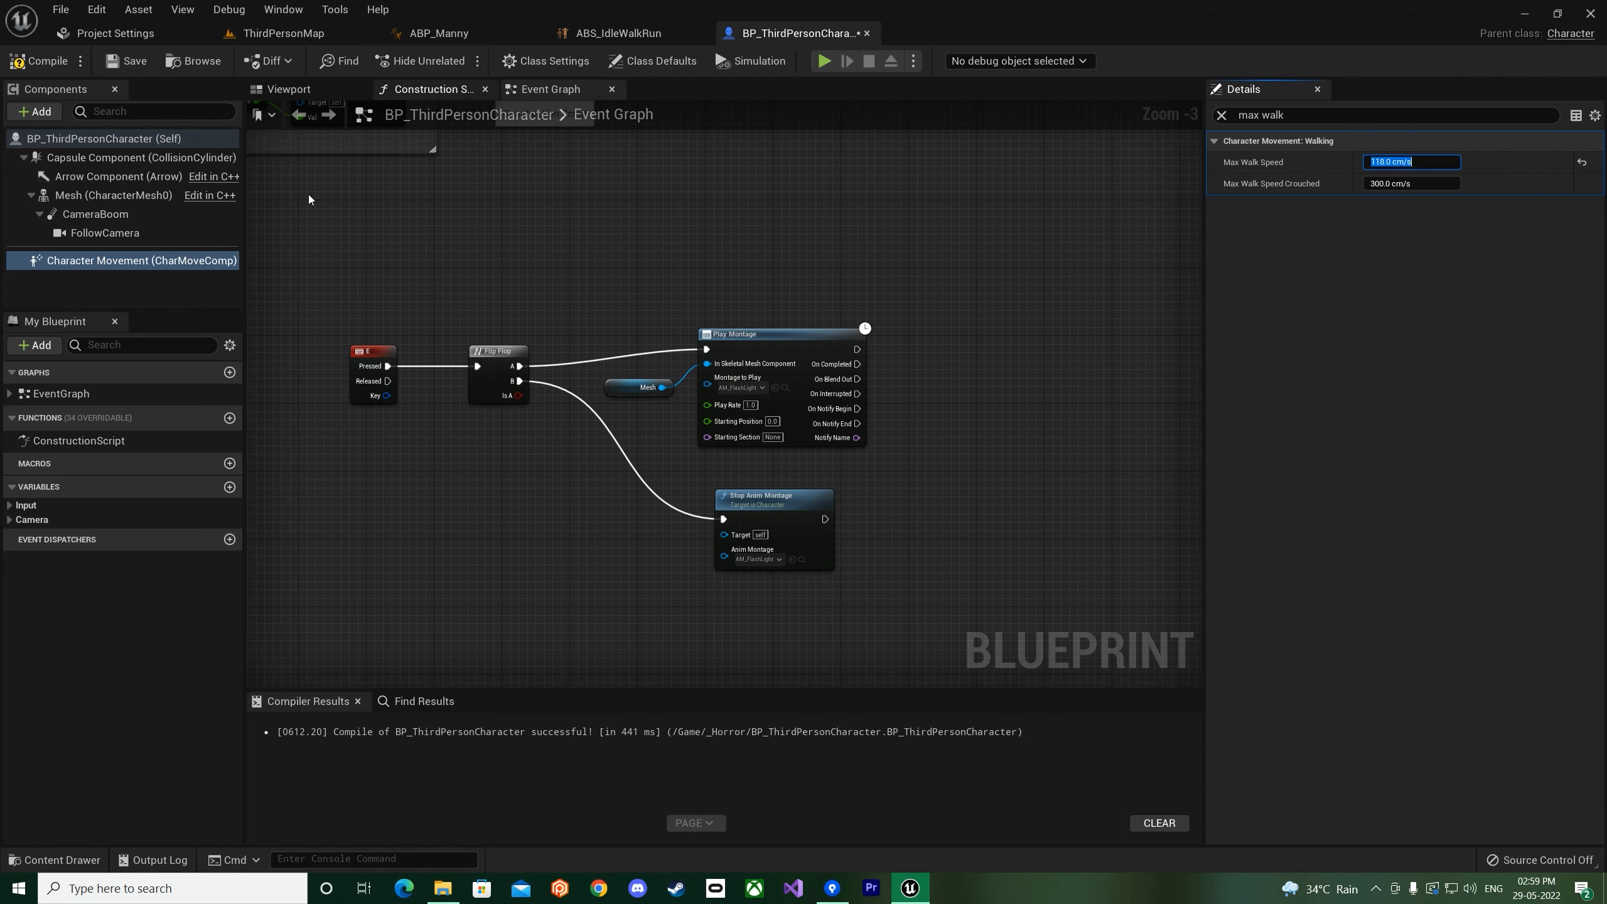
pyautogui.click(126, 33)
pyautogui.click(276, 35)
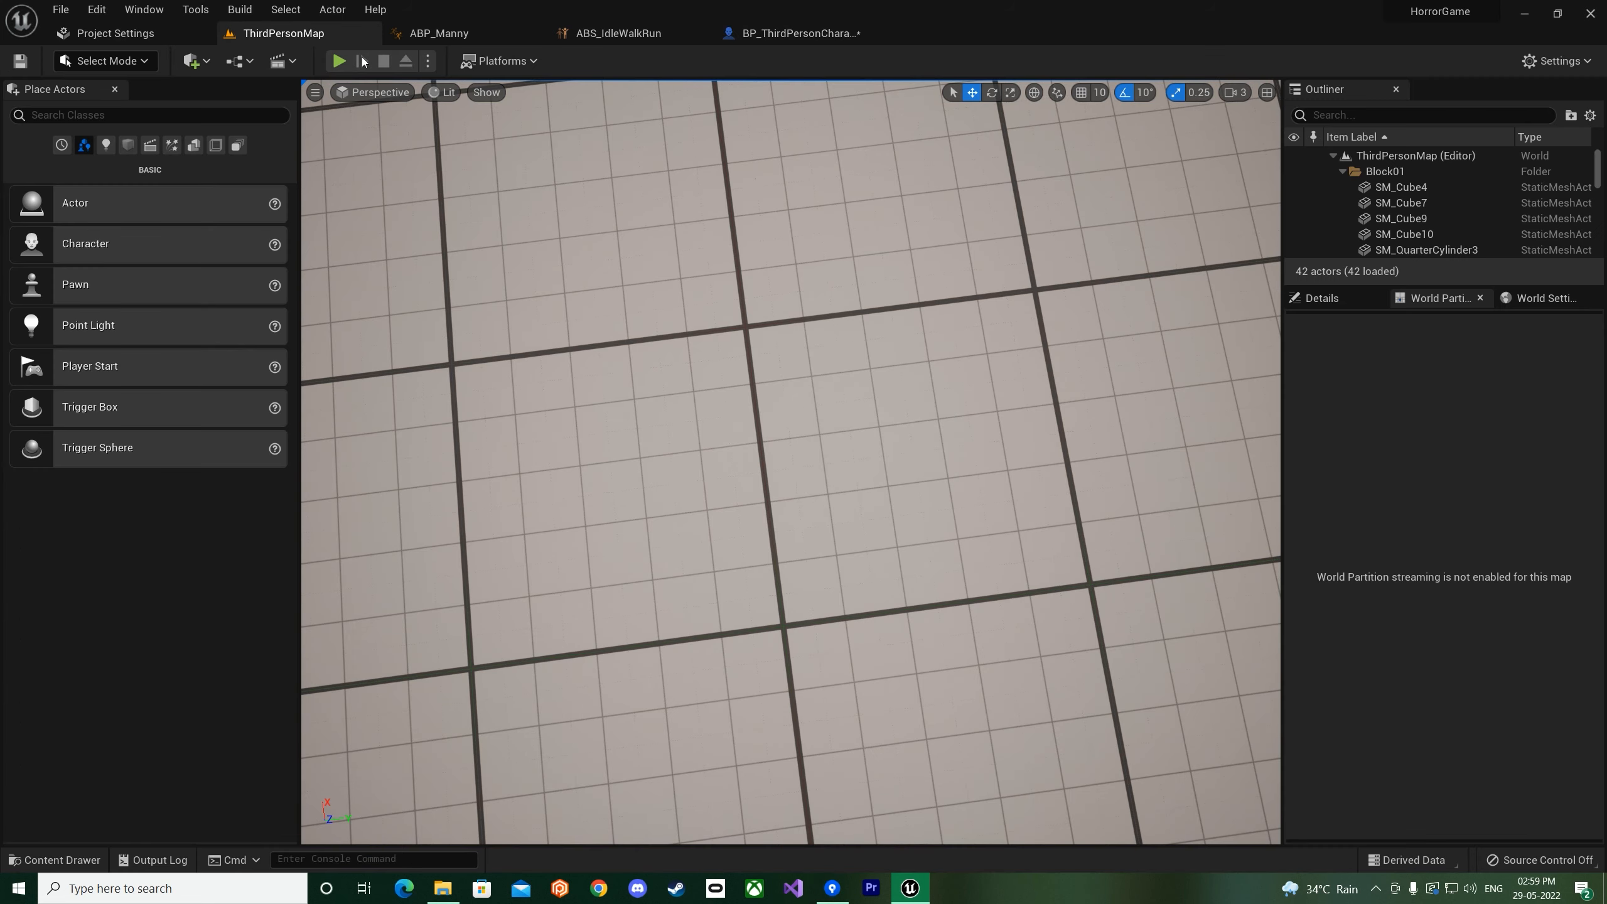
# - Play-test ThirdPersonMap, walking forward and looking around to check the character's walking speed, and end the session
pyautogui.hotkey('alt', 'p')
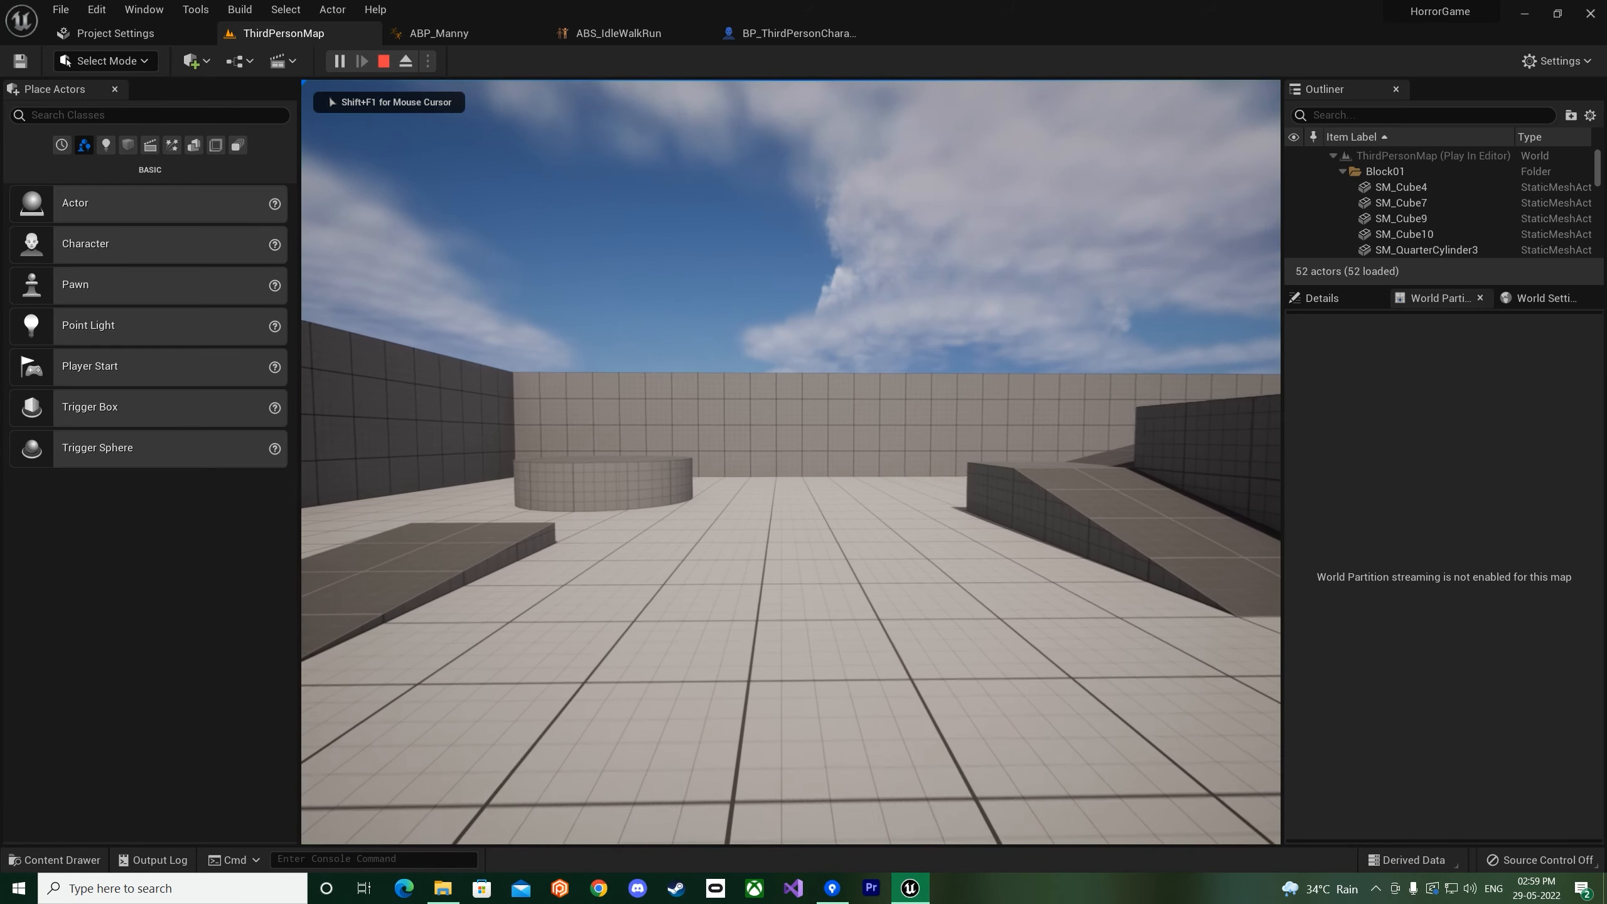
pyautogui.press('w')
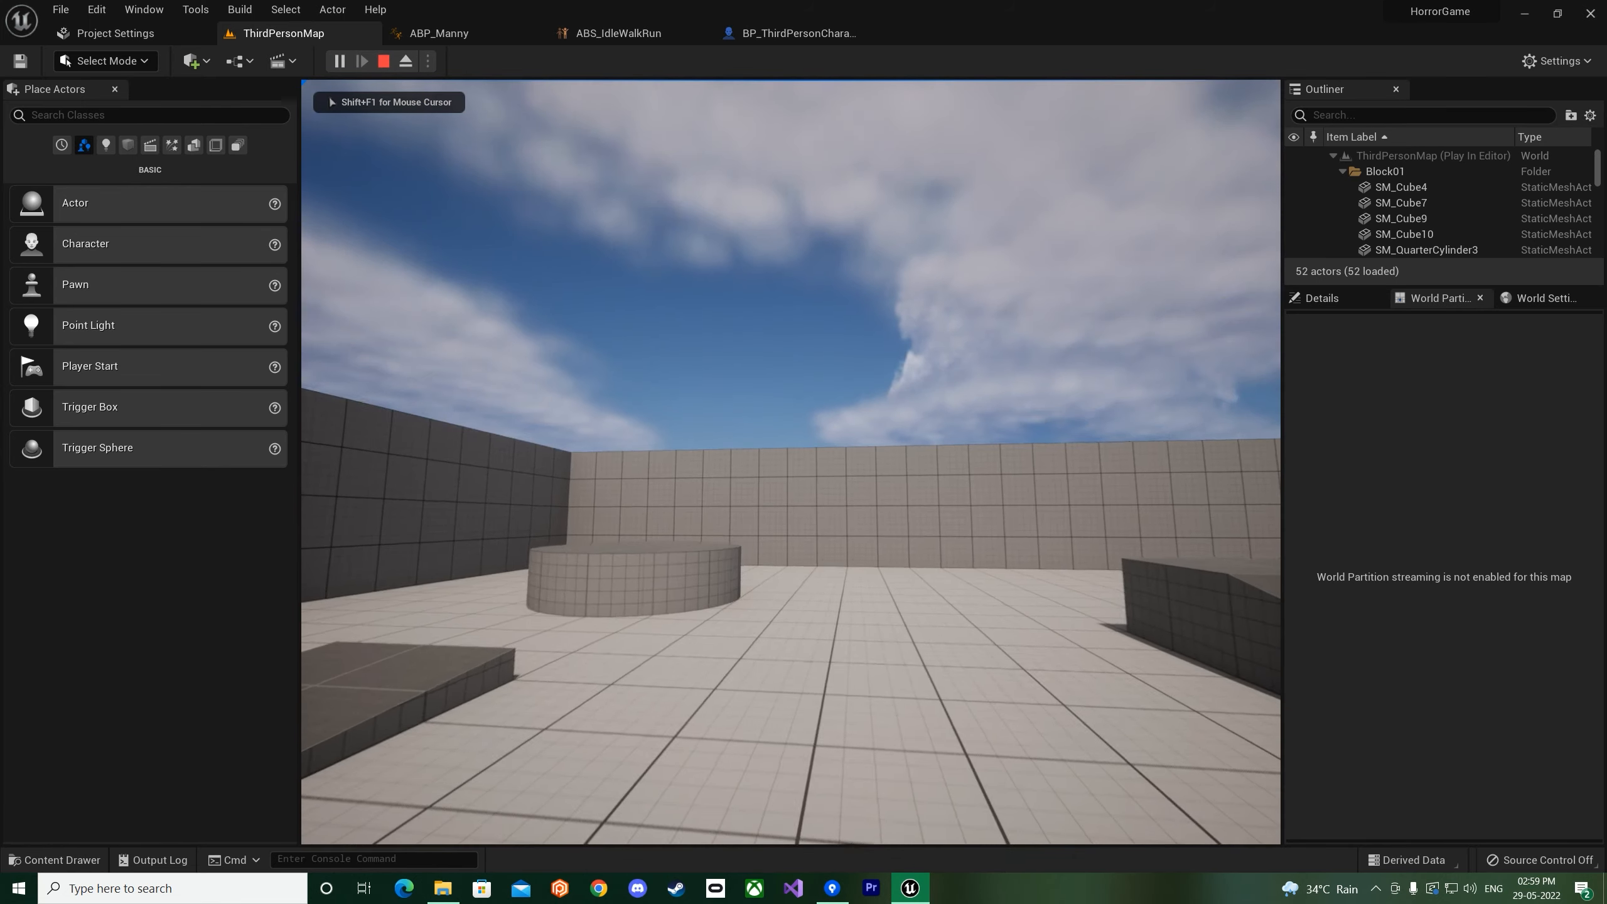
pyautogui.press('w')
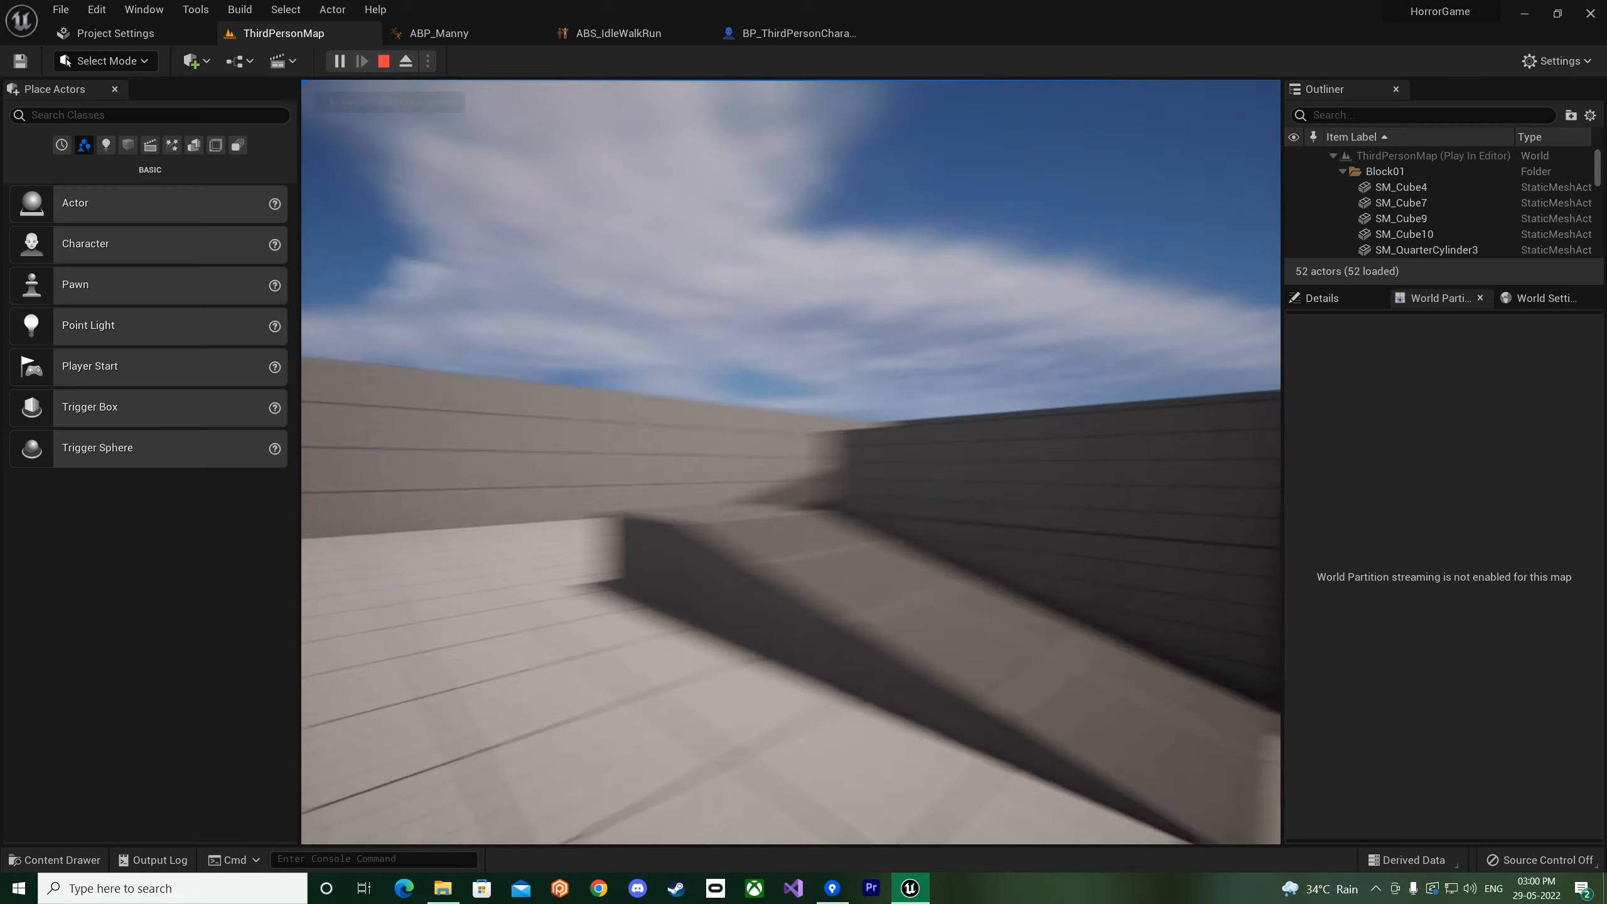
pyautogui.press('w')
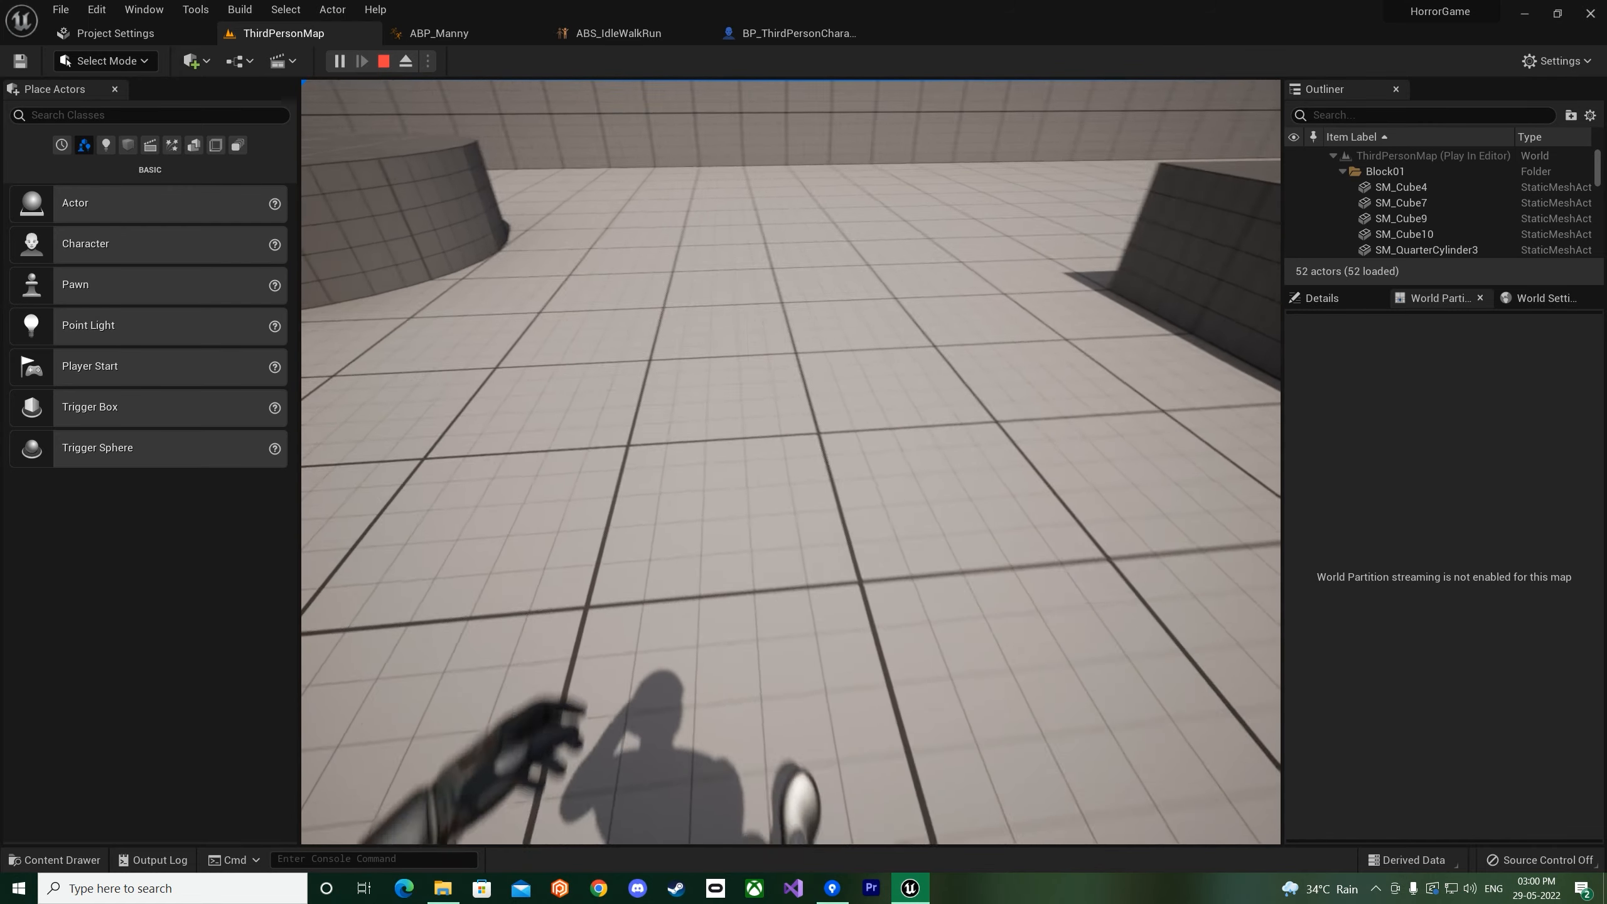
pyautogui.press('w')
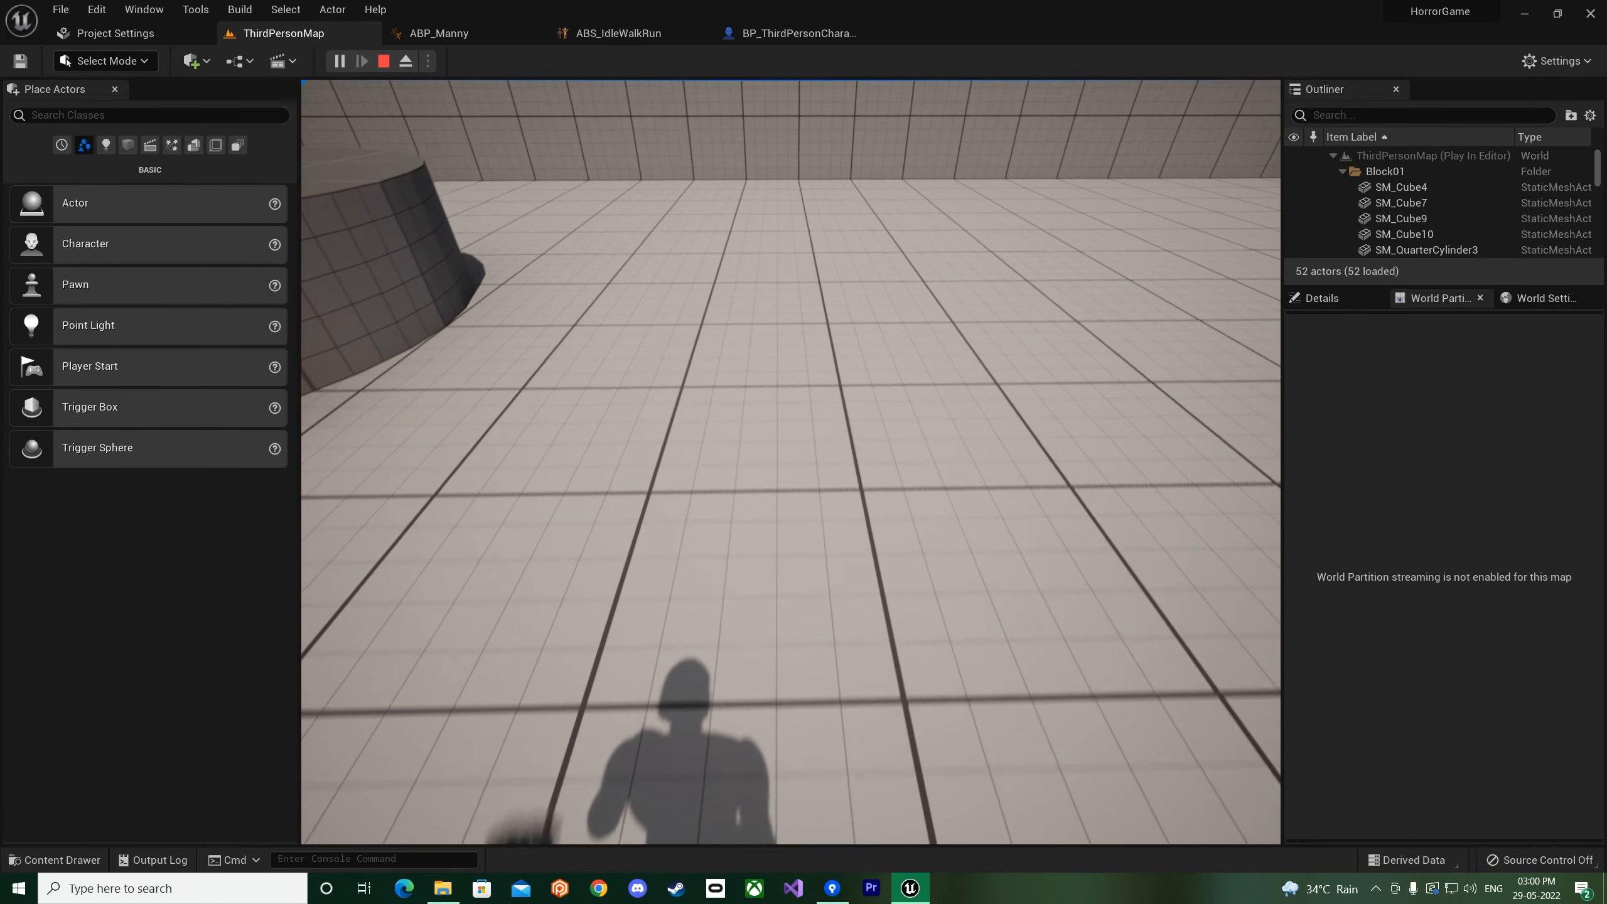
pyautogui.press('Escape')
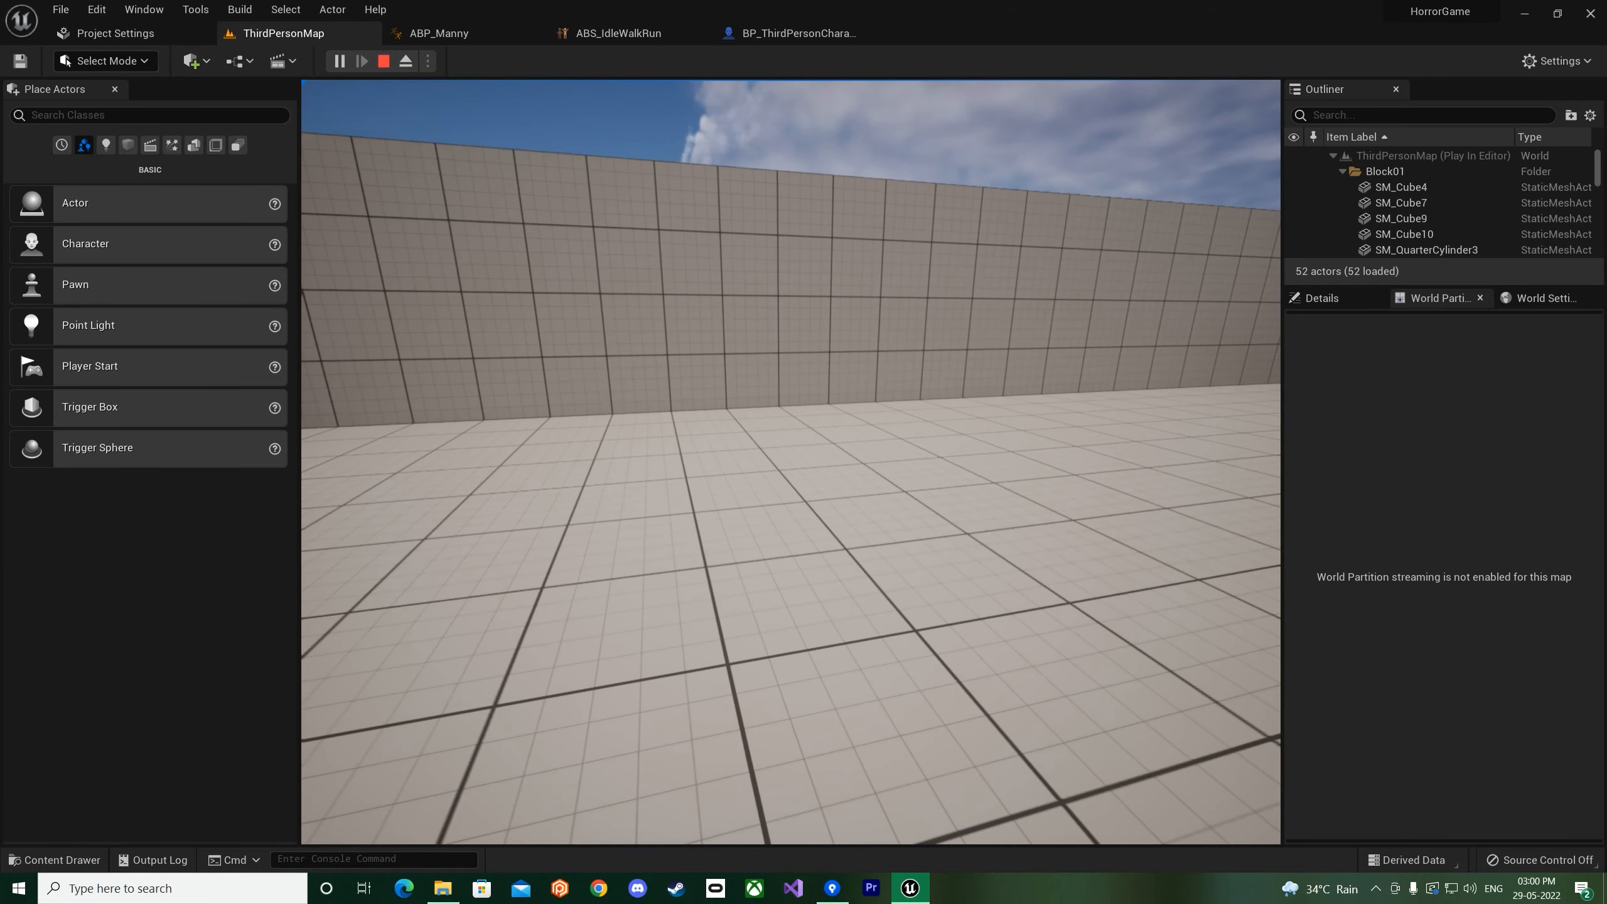
# - Change Character Movement's Max Walk Speed in BP_ThirdPersonCharacter and return to ThirdPersonMap
pyautogui.click(778, 33)
pyautogui.click(141, 260)
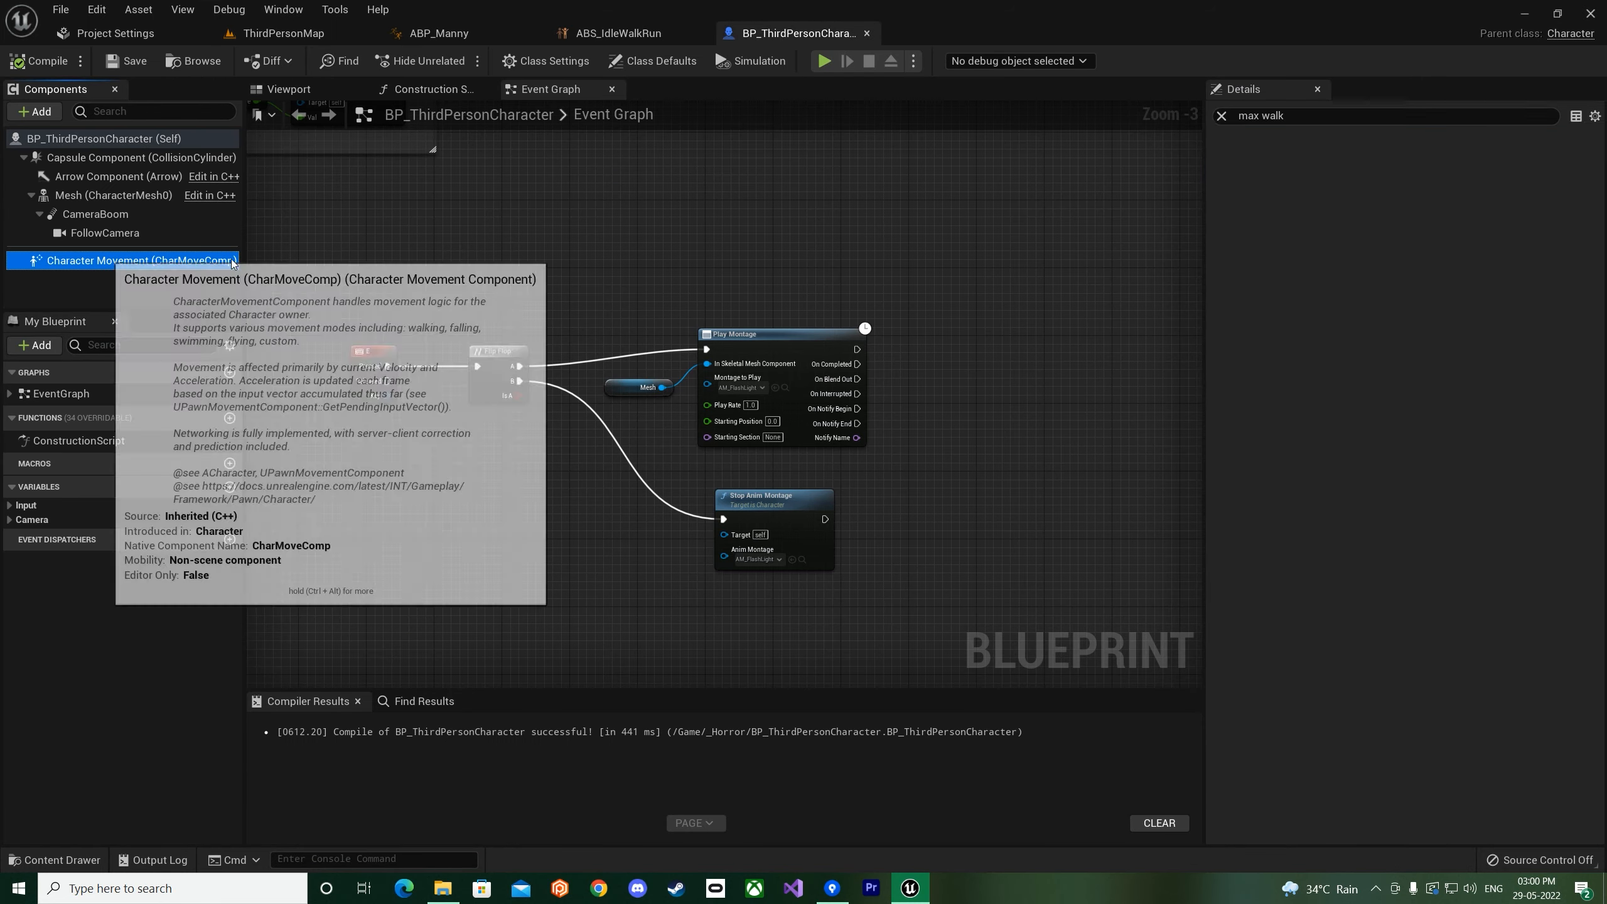
pyautogui.click(1428, 161)
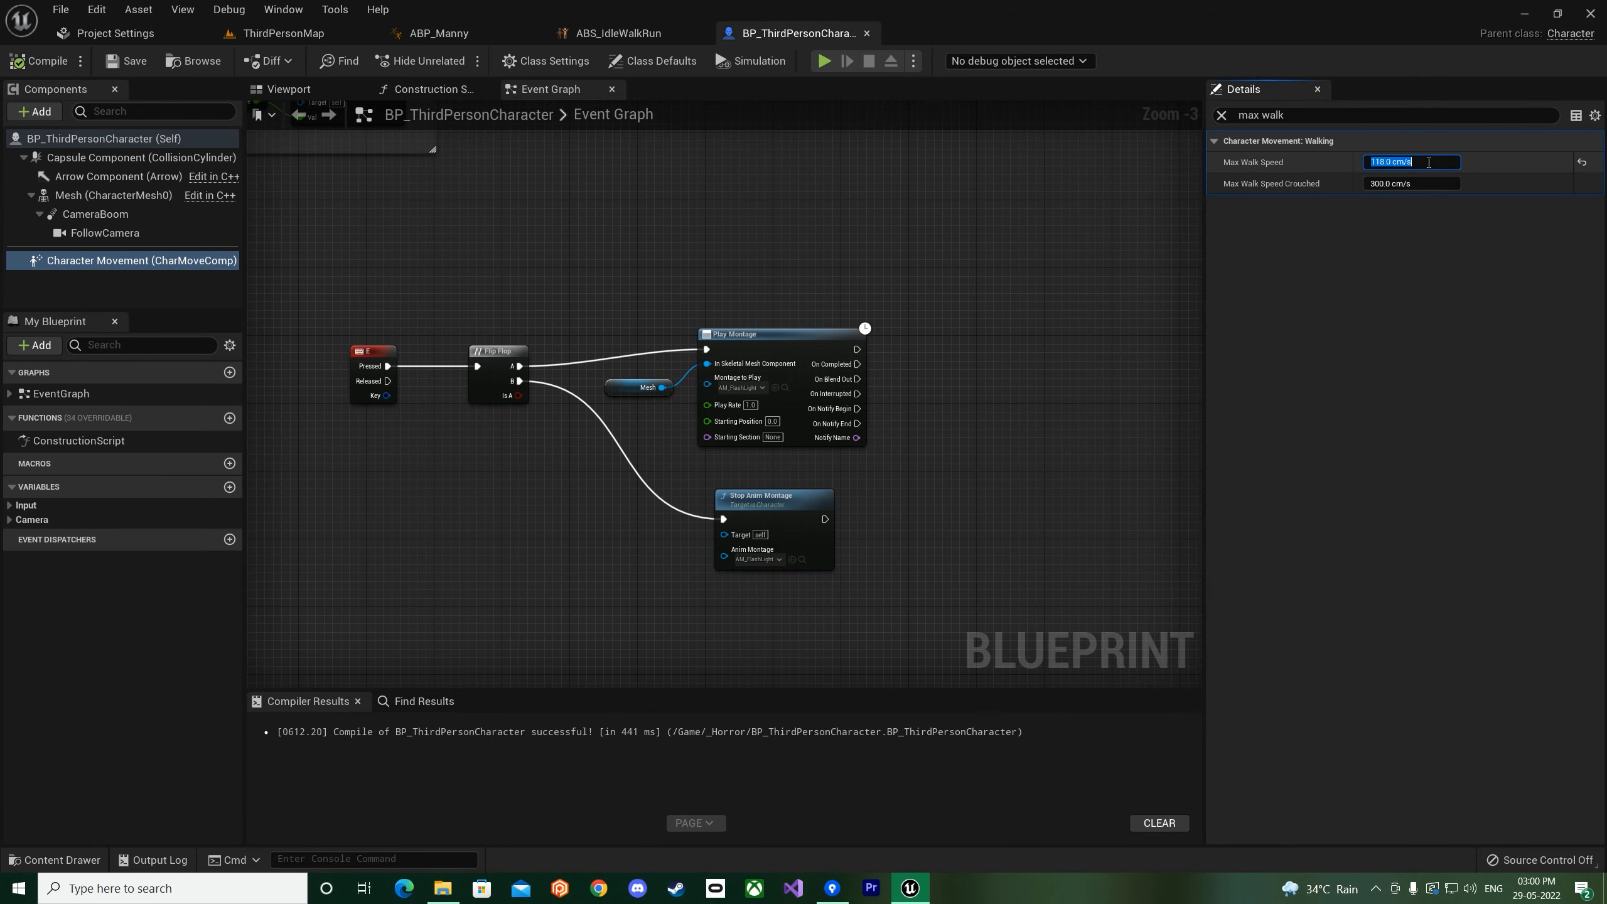
pyautogui.press('Return')
pyautogui.click(284, 33)
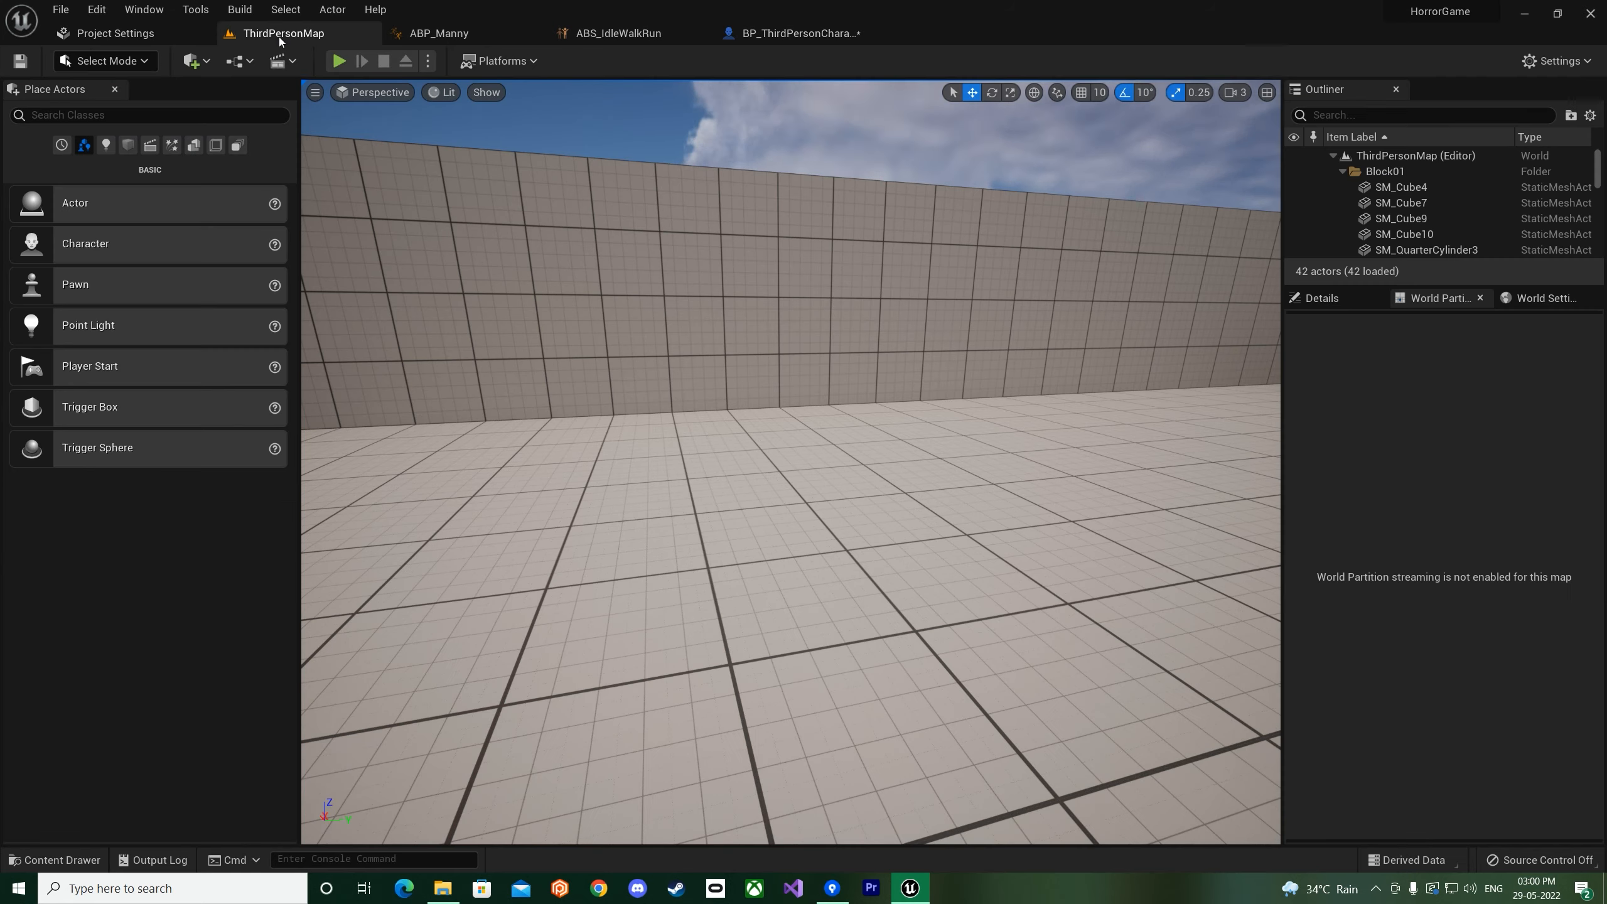
# - Play-test the changed walk speed in the level, looking down at the body's leg movement, and end the session
pyautogui.click(339, 61)
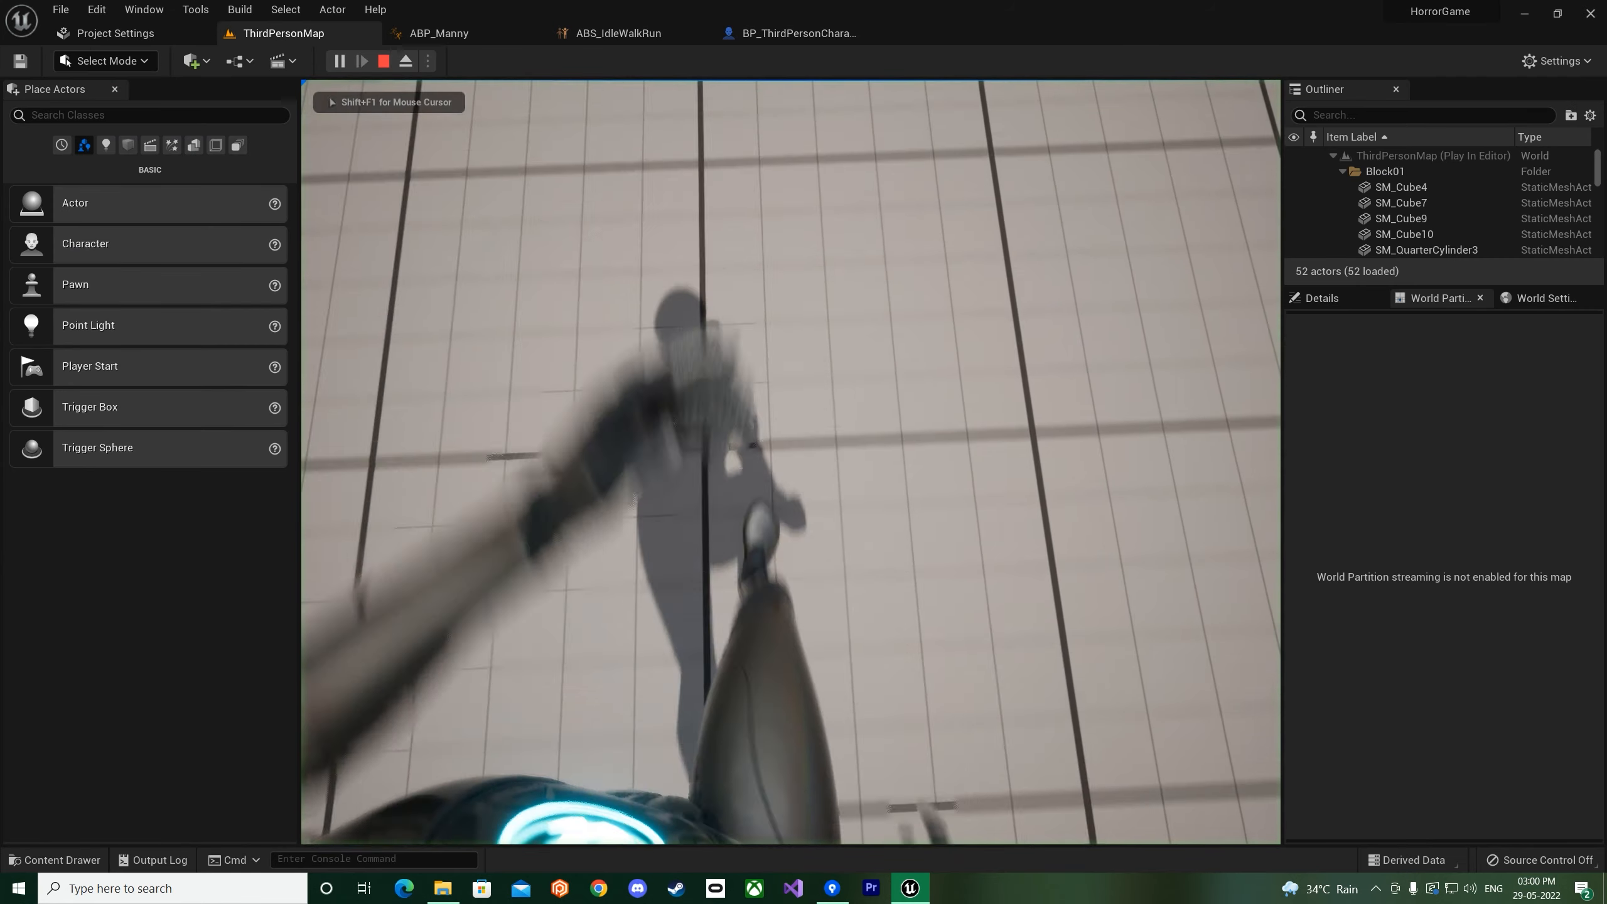
pyautogui.press('w')
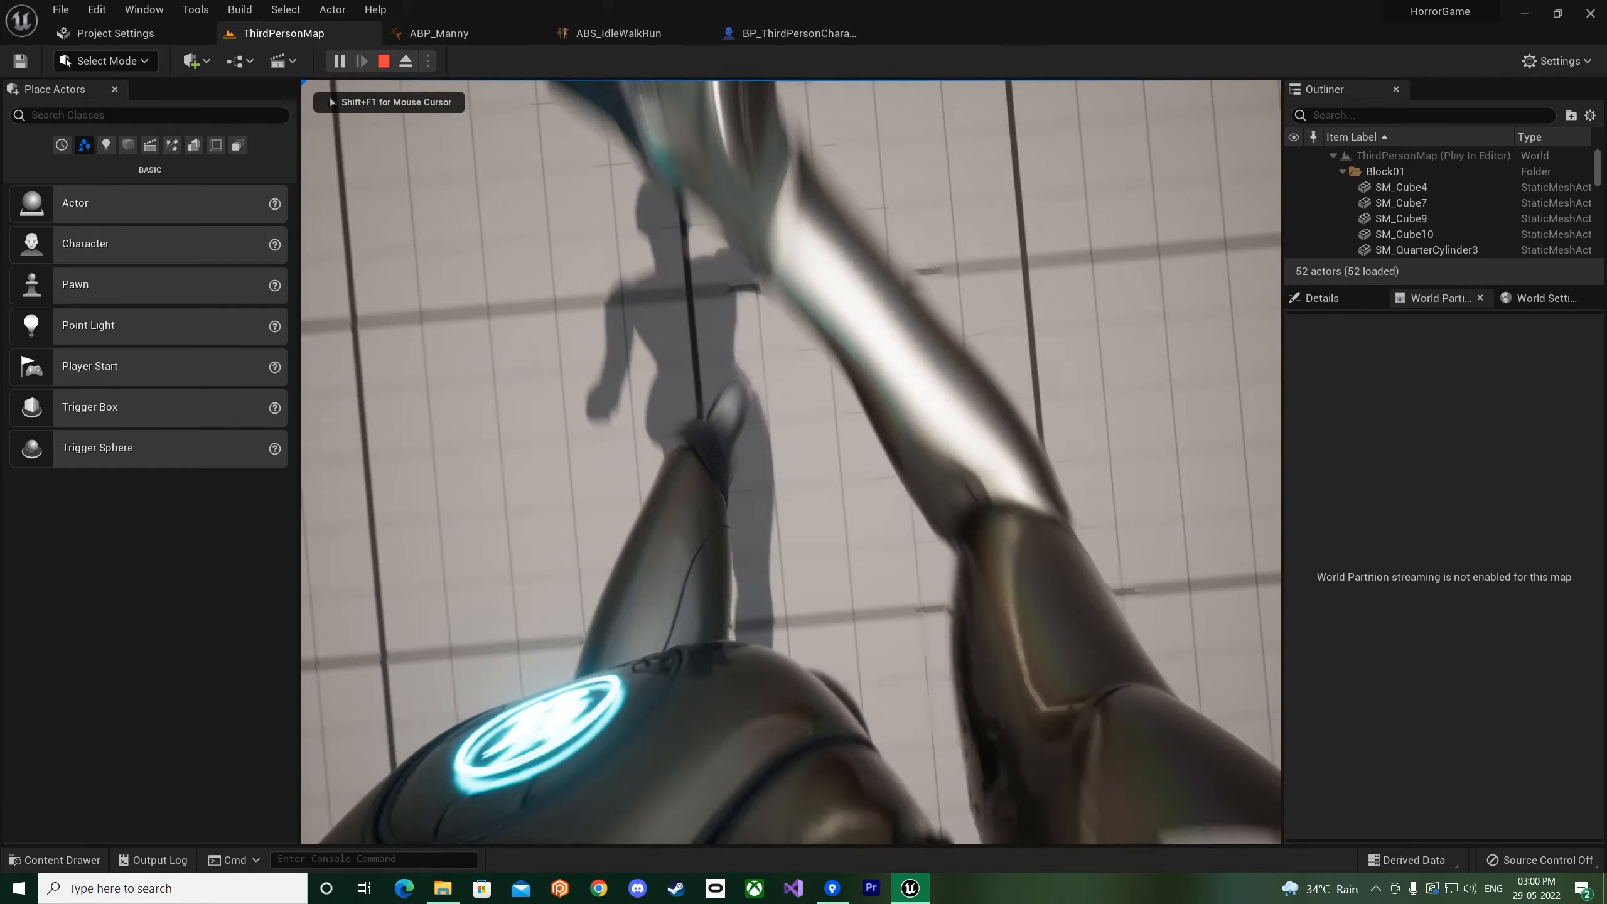
pyautogui.press('w')
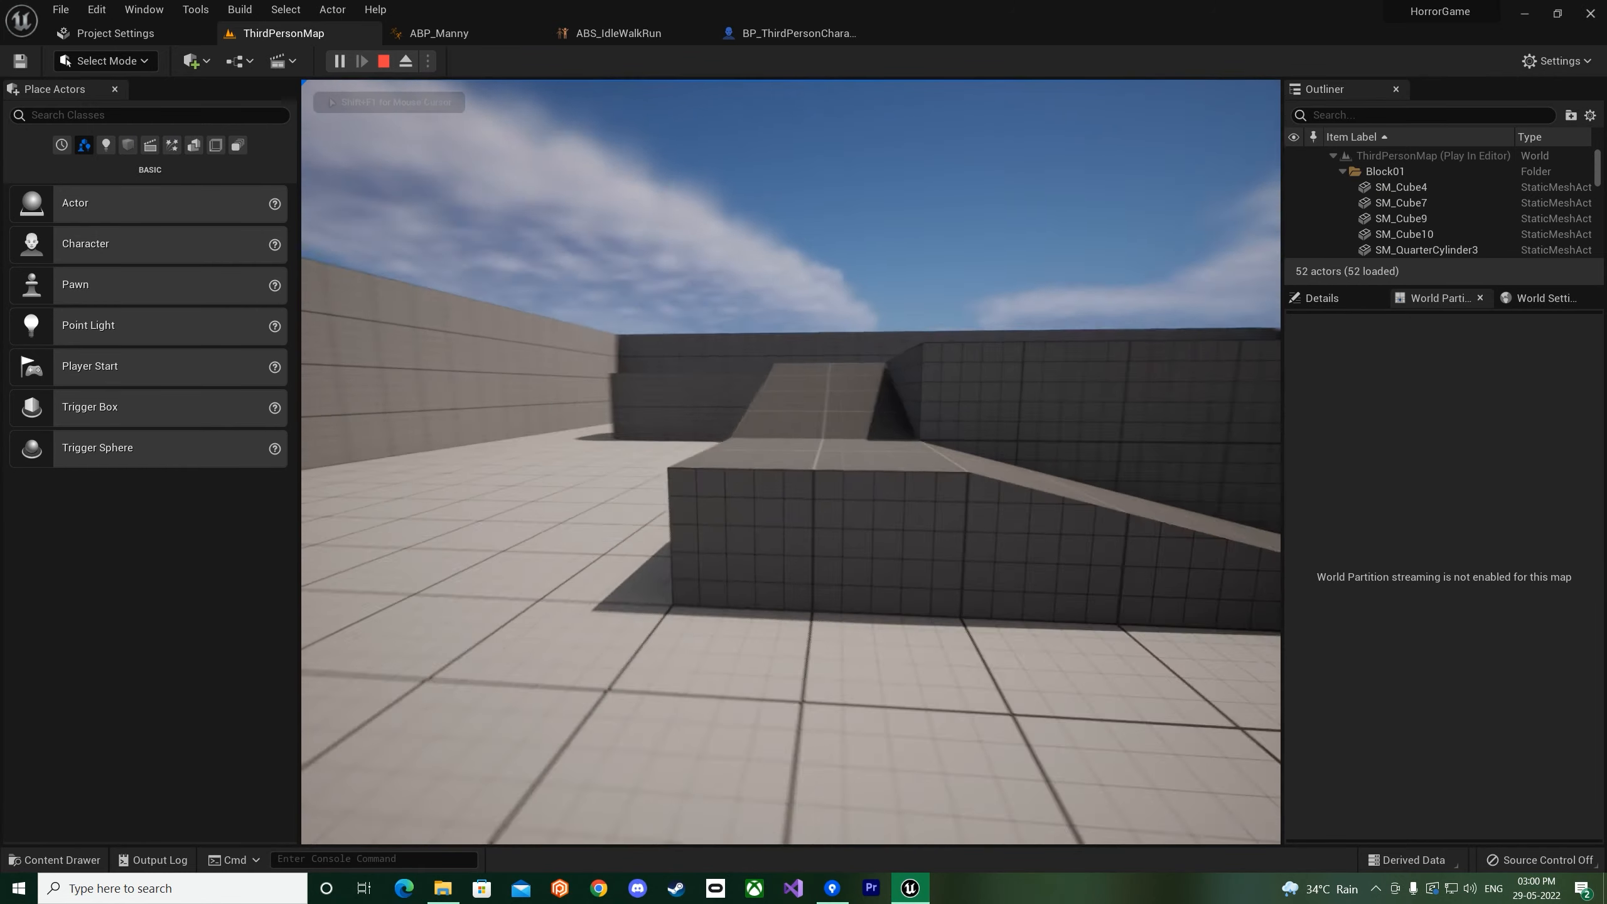
pyautogui.press('Escape')
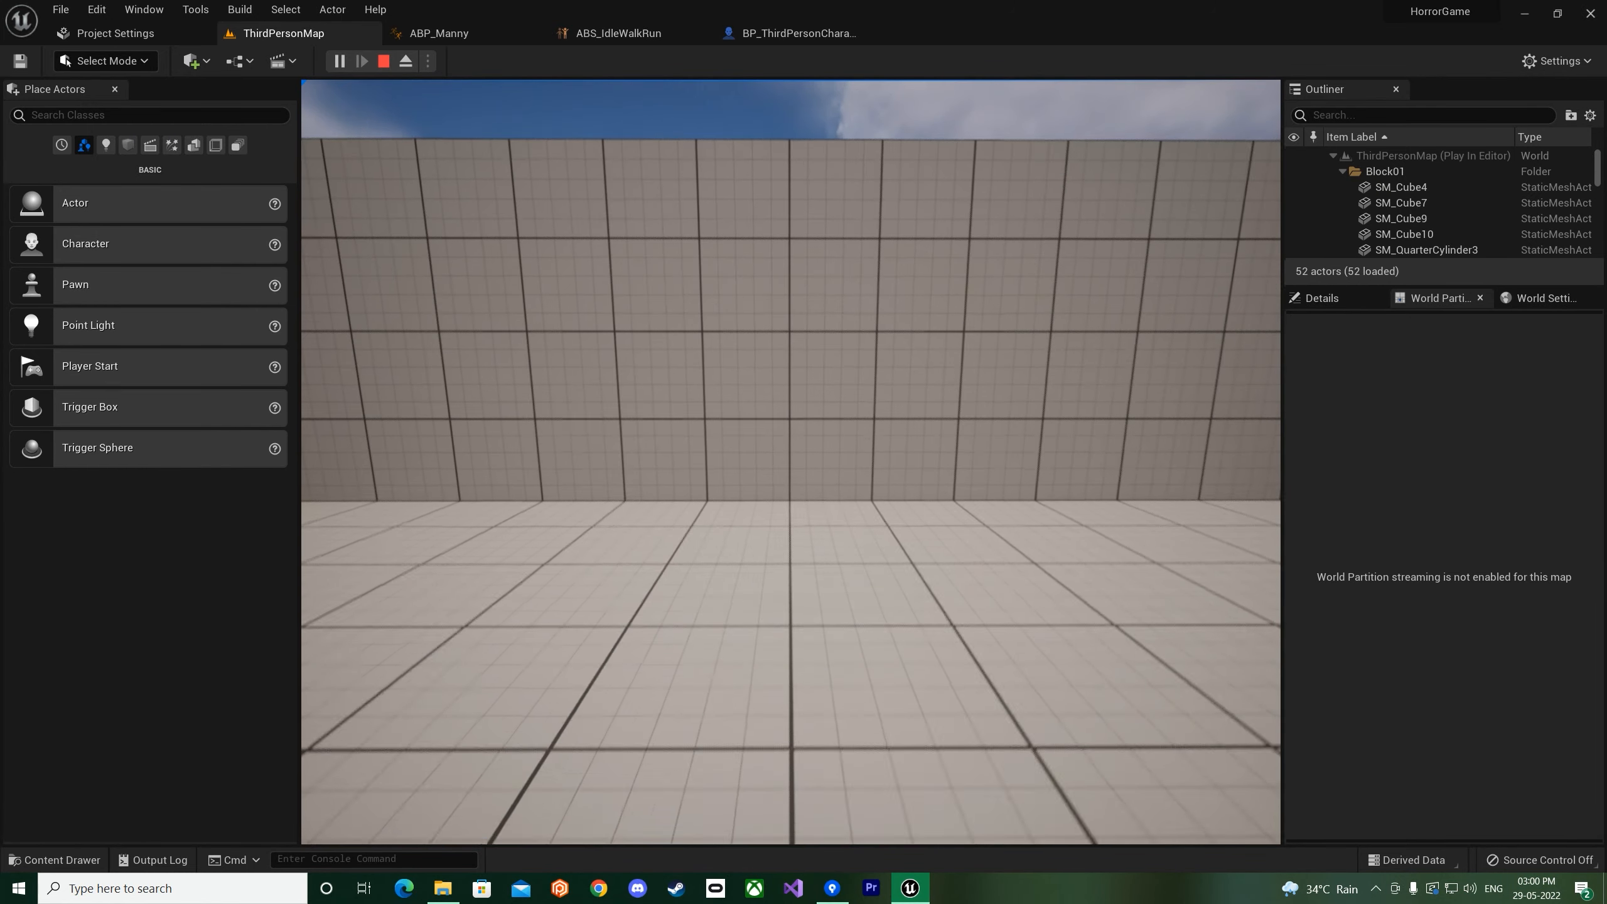
# - Set the Speed axis's Maximum Axis Value to 350 in ABS_IdleWalkRun
pyautogui.click(623, 33)
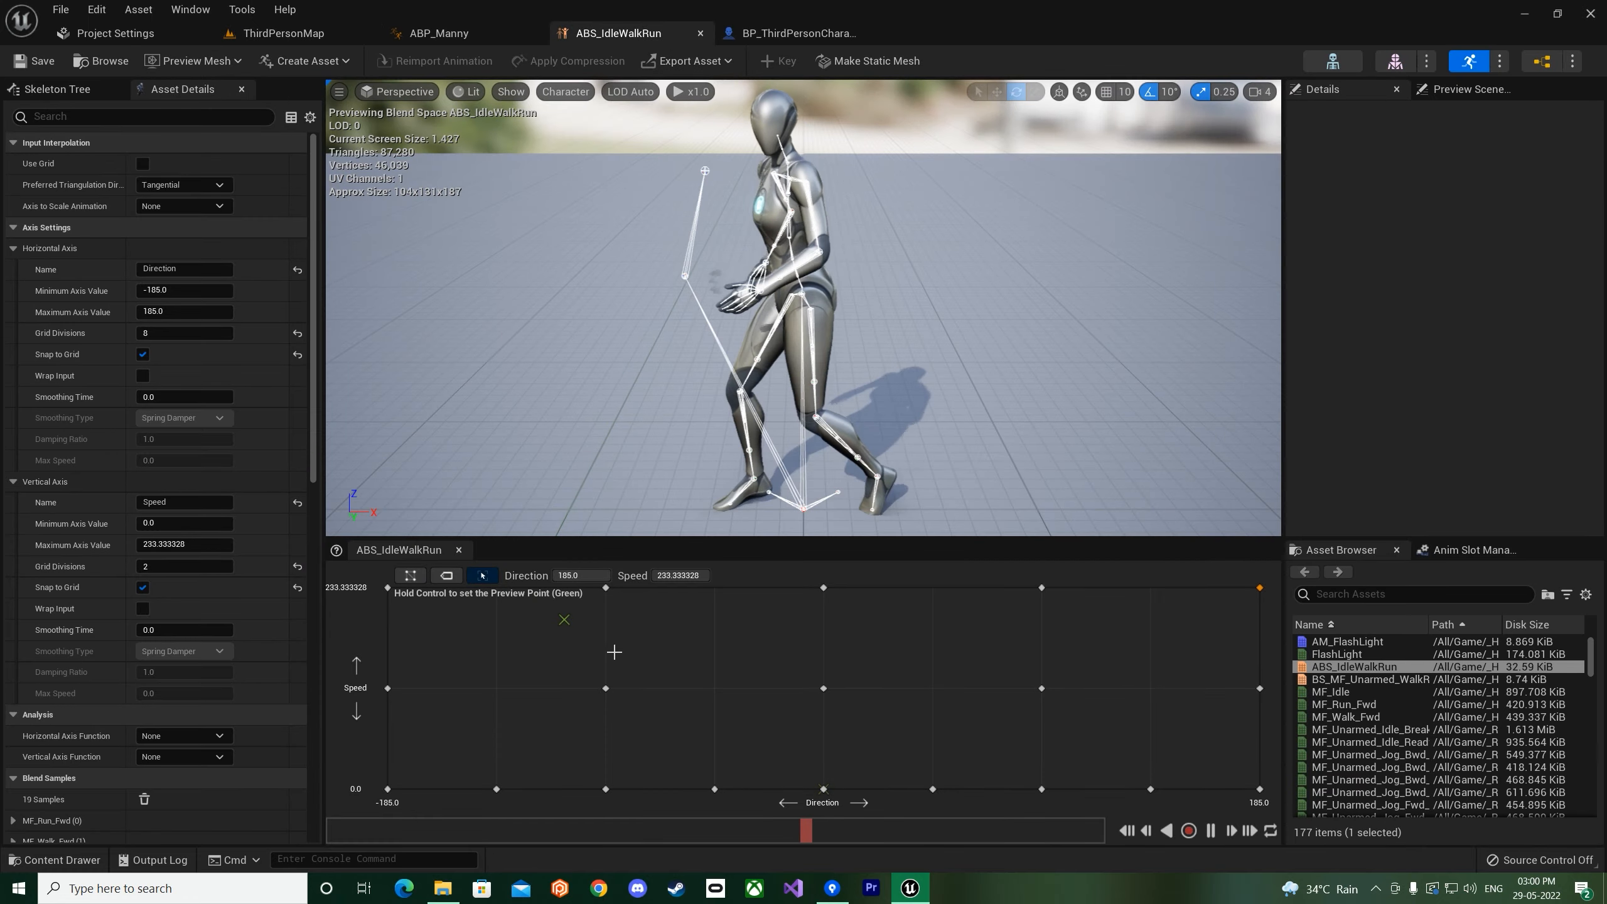
pyautogui.click(173, 545)
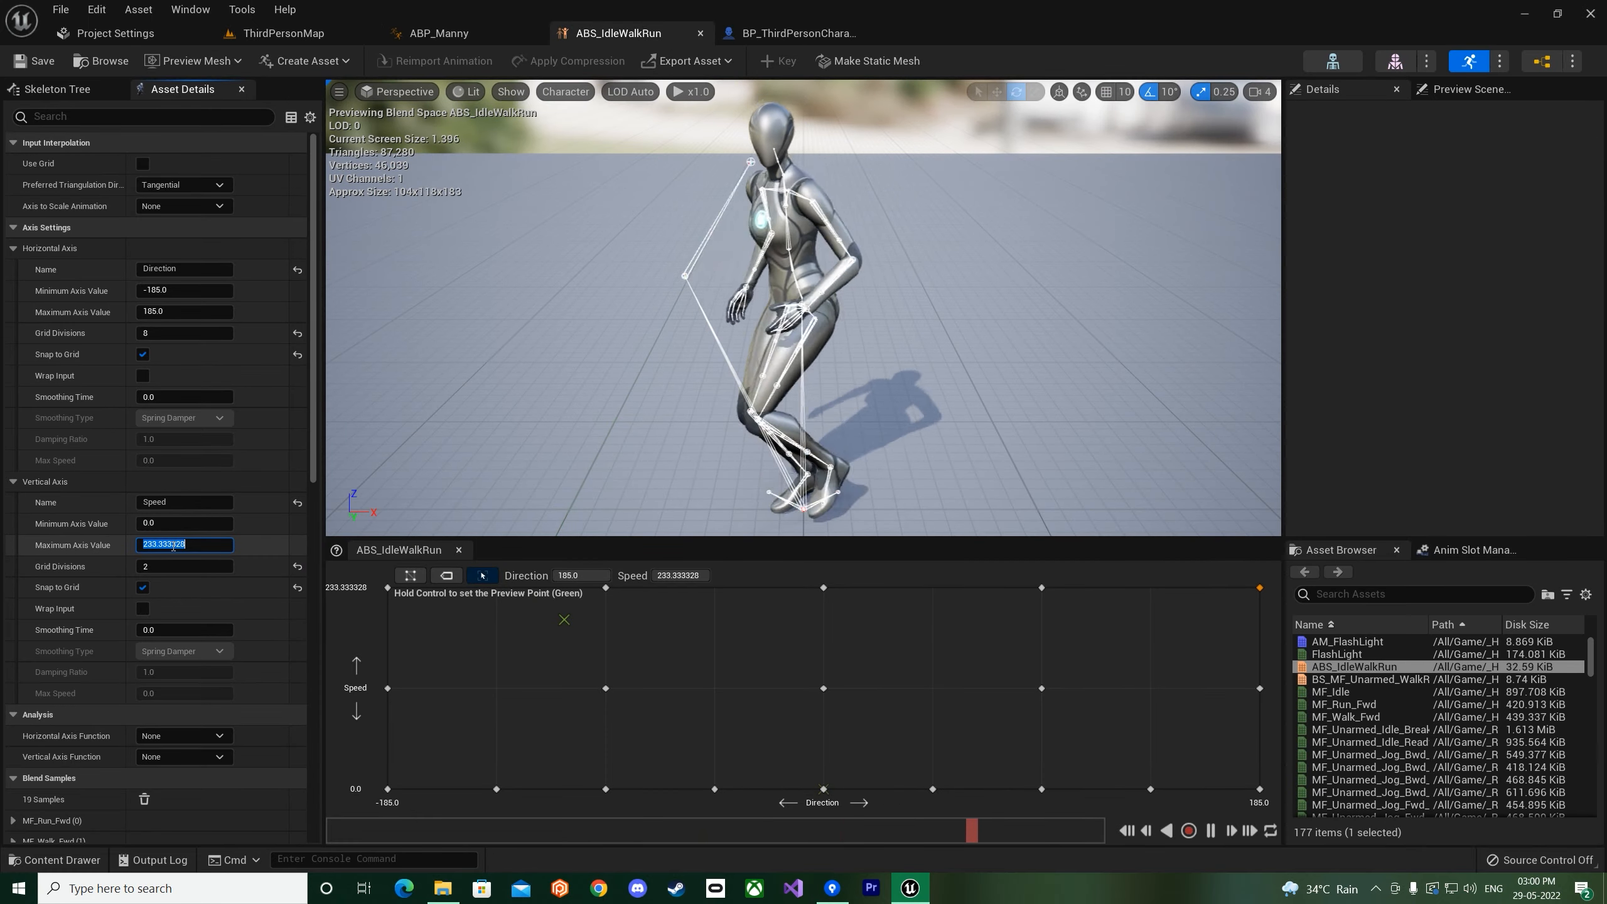
pyautogui.write('350.0')
pyautogui.press('Return')
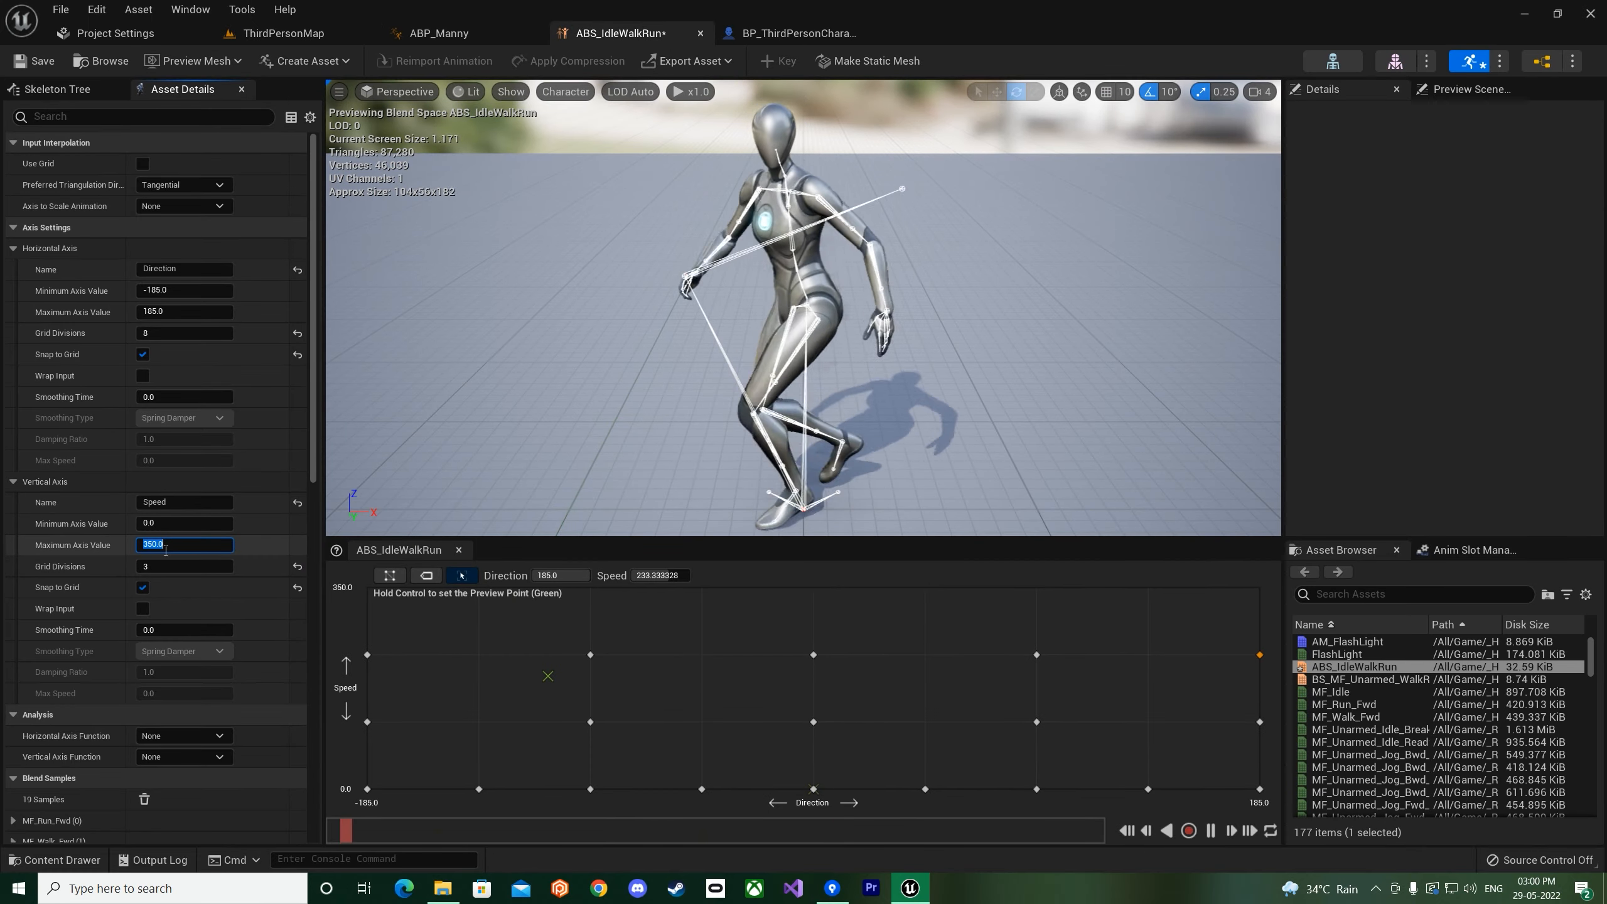
# - Try raising the first three upper-row samples to Speed 350, and move them back down to about 233.33
pyautogui.moveTo(368, 655); pyautogui.dragTo(368, 588)
pyautogui.moveTo(590, 655); pyautogui.dragTo(590, 588)
pyautogui.moveTo(813, 655); pyautogui.dragTo(813, 588)
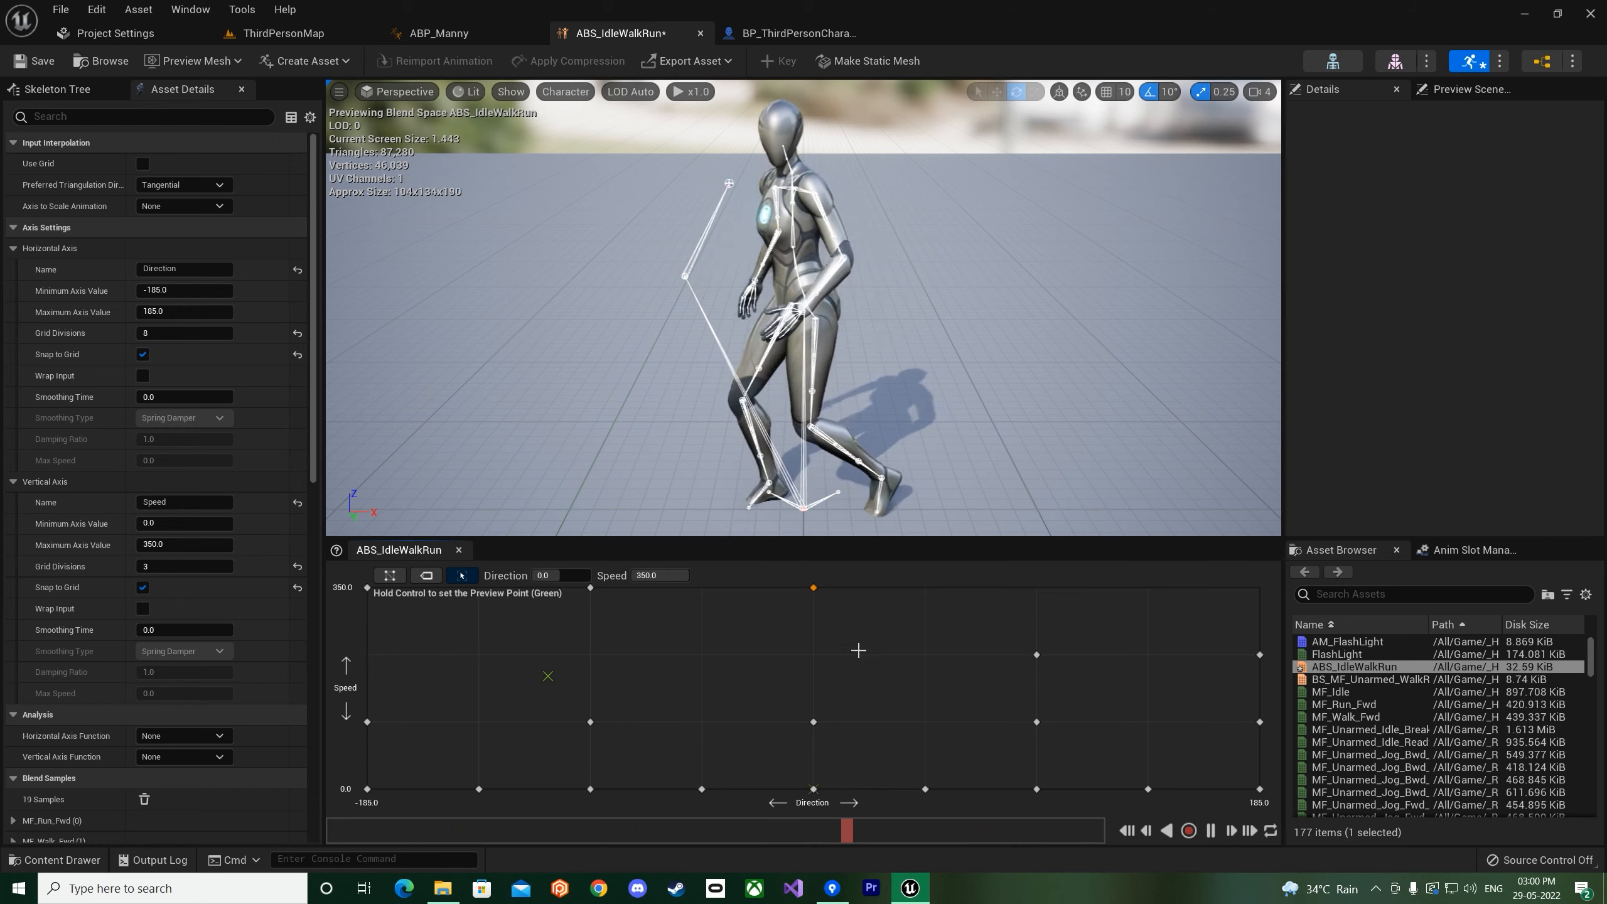
pyautogui.click(1038, 654)
pyautogui.moveTo(814, 588); pyautogui.dragTo(813, 653)
pyautogui.moveTo(589, 589); pyautogui.dragTo(590, 652)
pyautogui.moveTo(366, 588); pyautogui.dragTo(368, 655)
# - Set the Speed axis's Grid Divisions to 5 and its Maximum Axis Value to 280
pyautogui.click(179, 545)
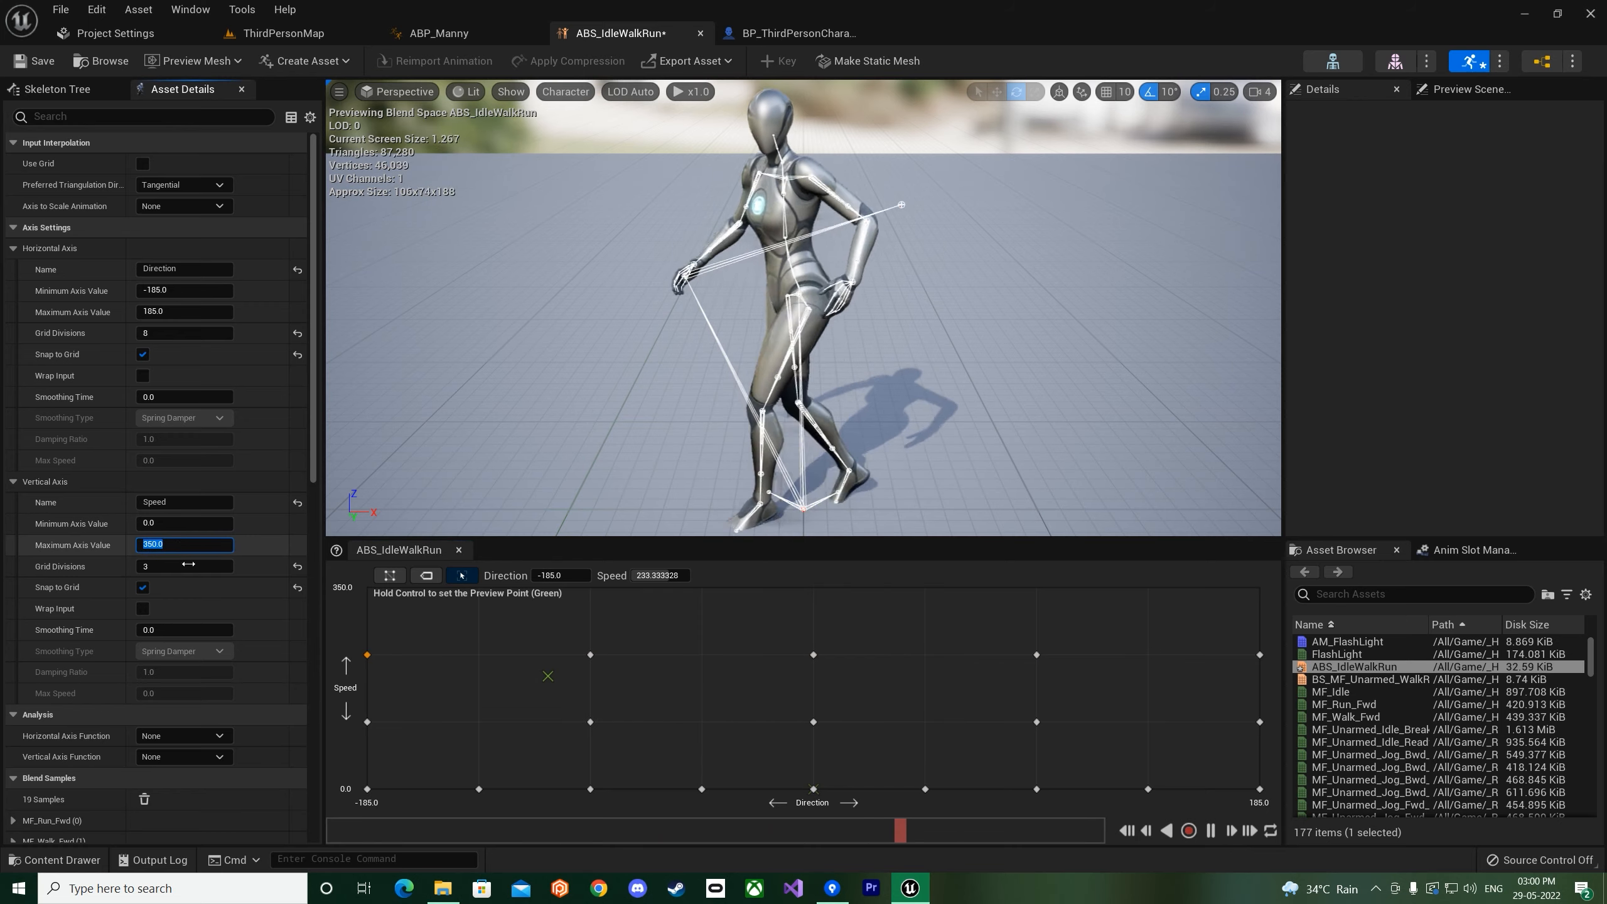
pyautogui.click(200, 566)
pyautogui.write('5')
pyautogui.click(196, 545)
pyautogui.write('280')
pyautogui.press('Return')
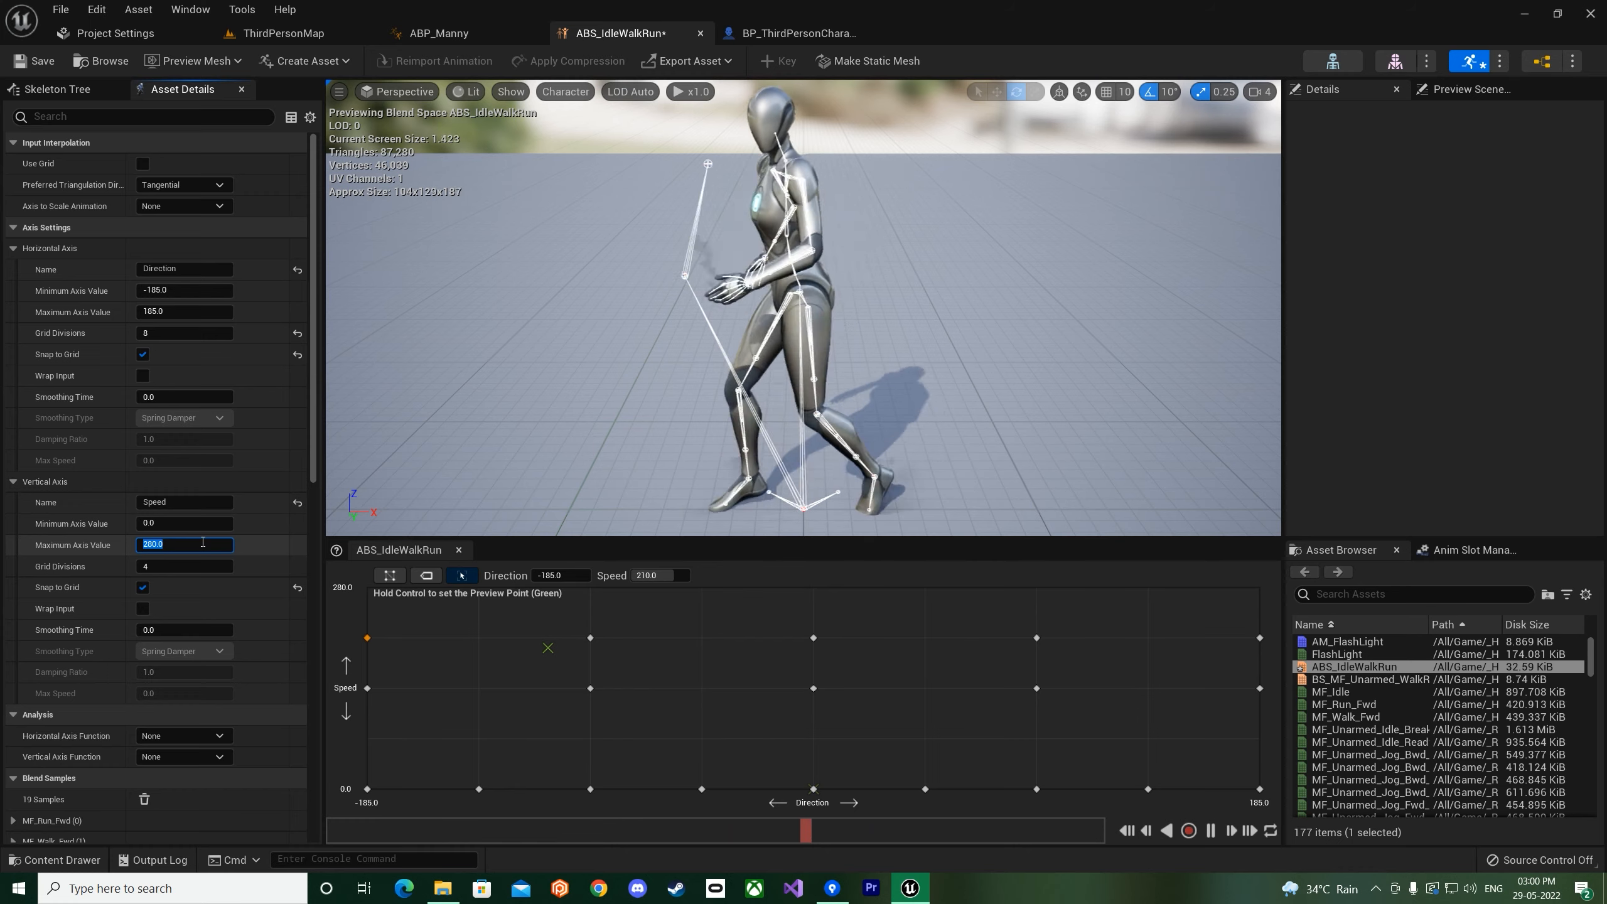
# - Set the Speed axis to a Maximum Axis Value of 315 with 9 Grid Divisions
pyautogui.click(193, 566)
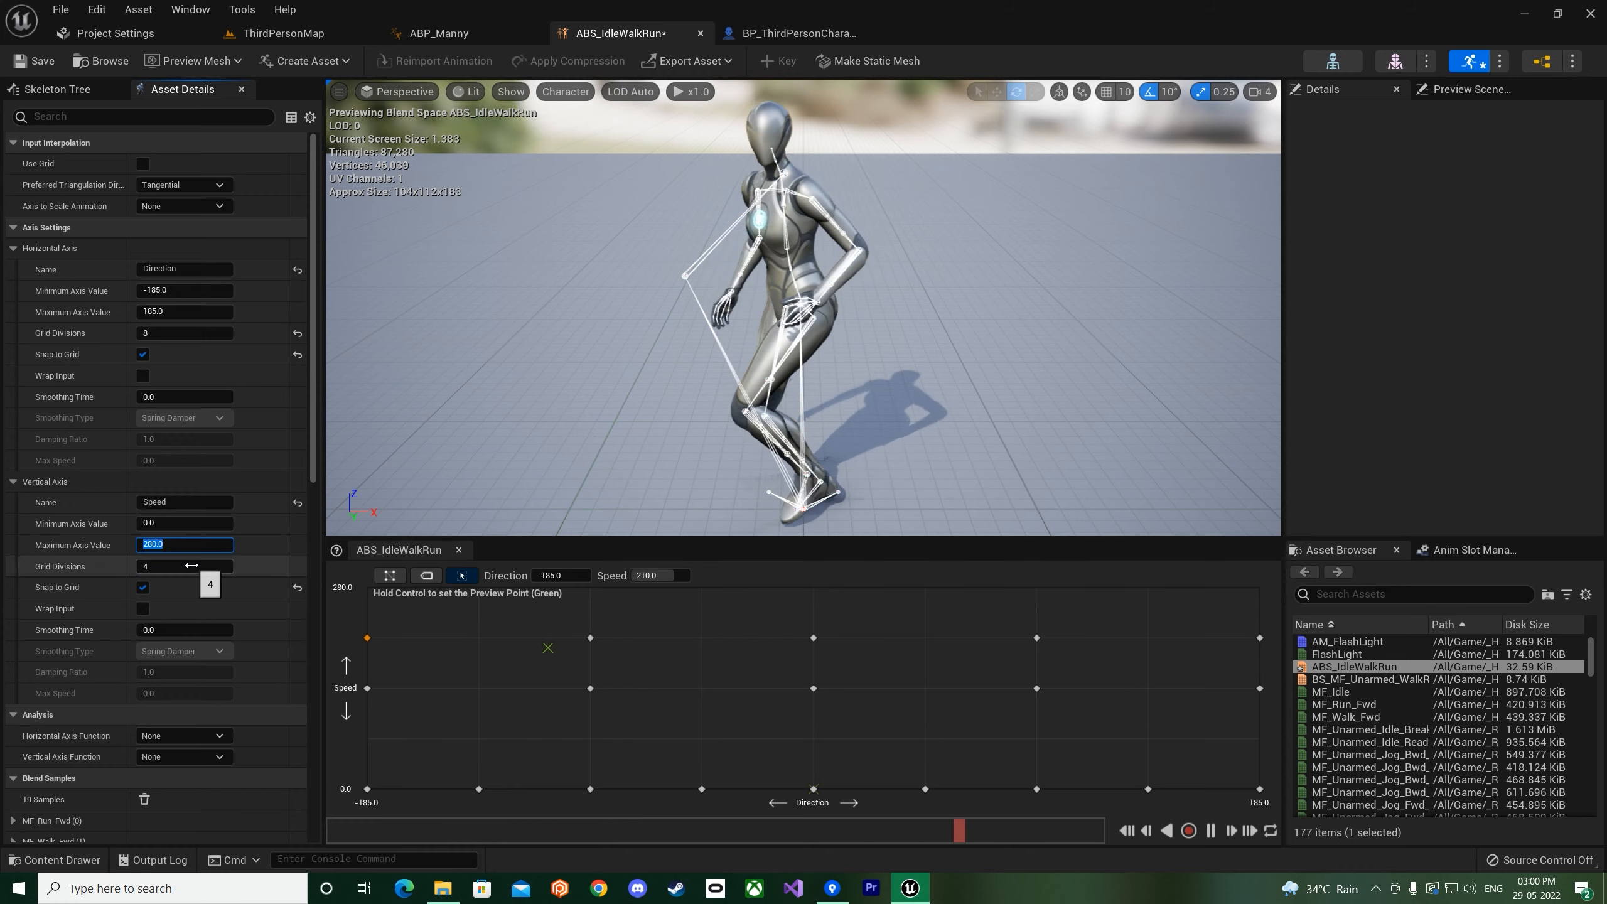
pyautogui.click(184, 543)
pyautogui.write('300')
pyautogui.press('Return')
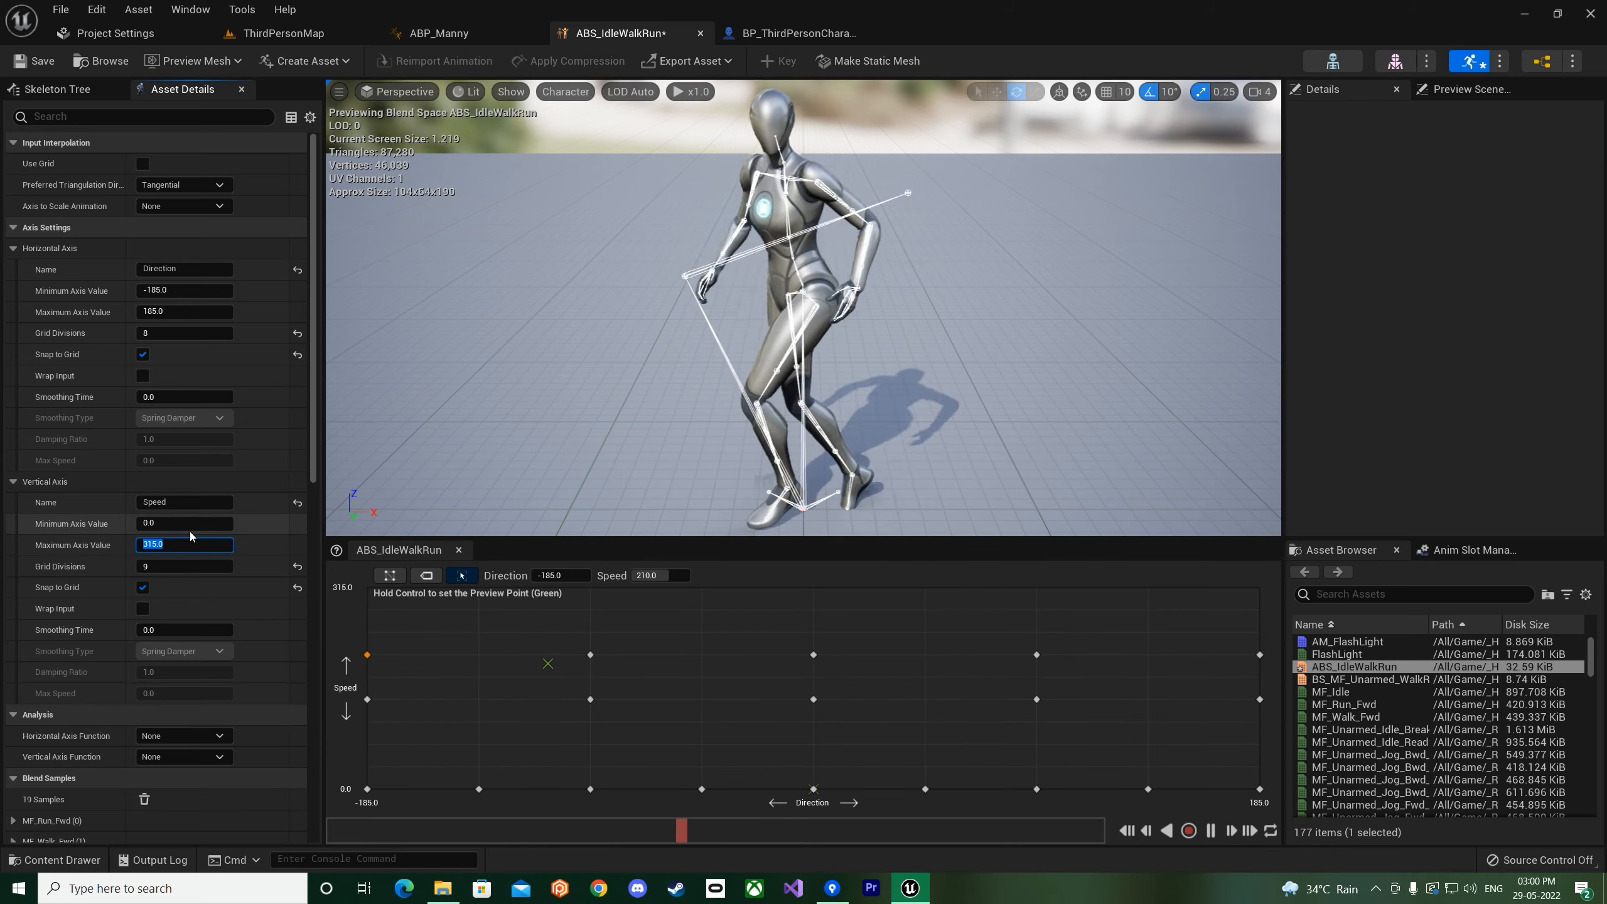
# - Raise the five jog samples of the upper row in the blend space to a Speed of 315
pyautogui.moveTo(590, 656)
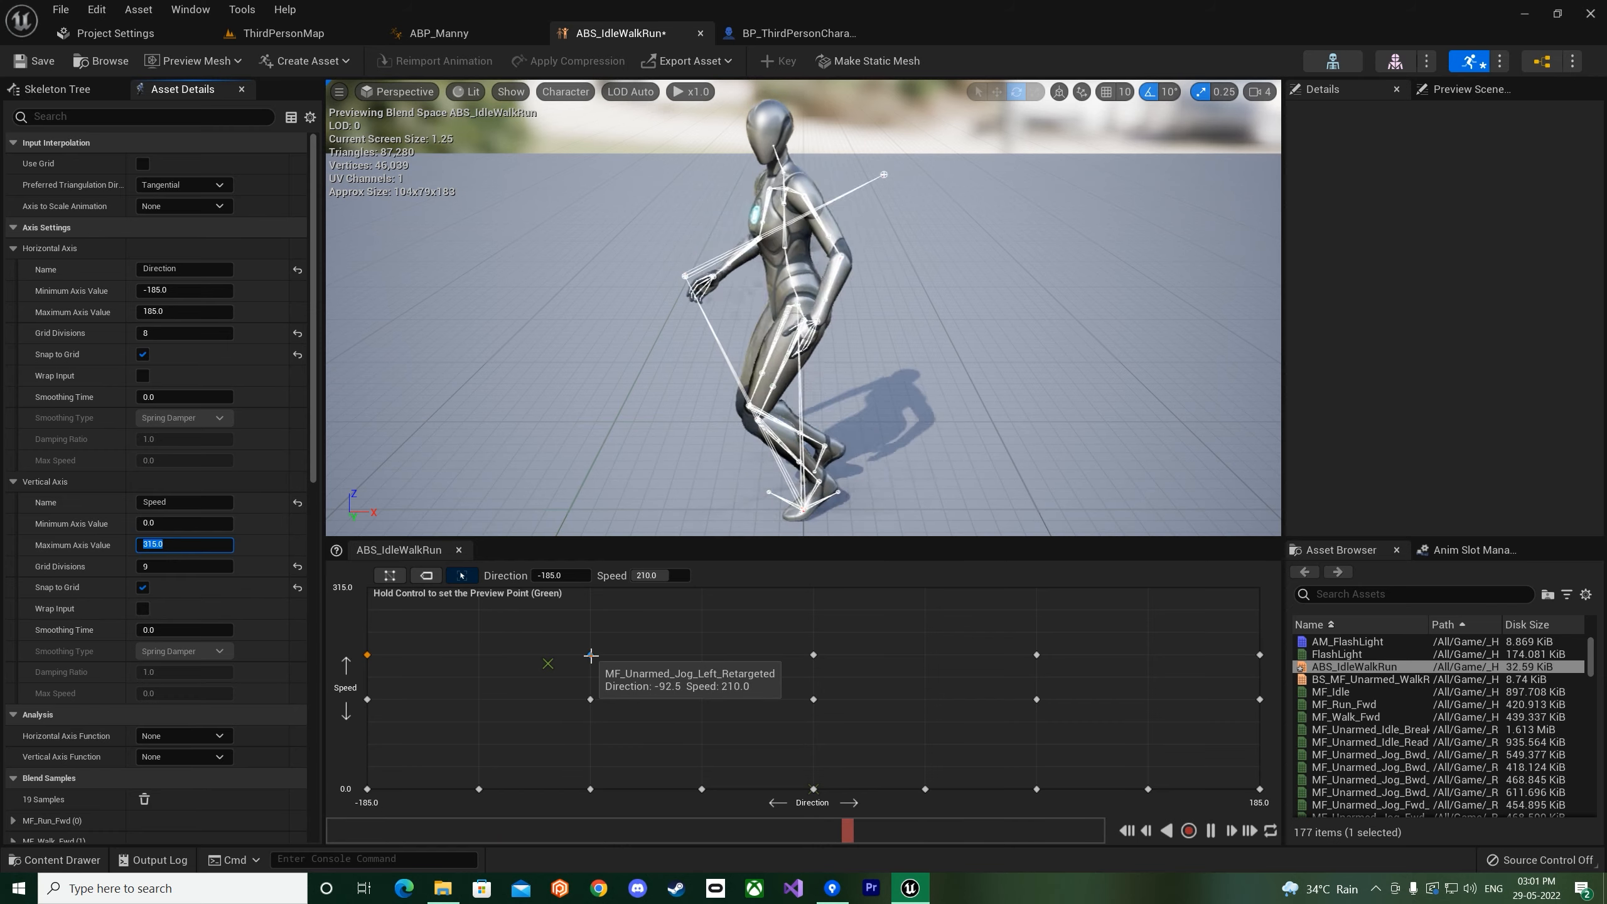
pyautogui.moveTo(590, 698)
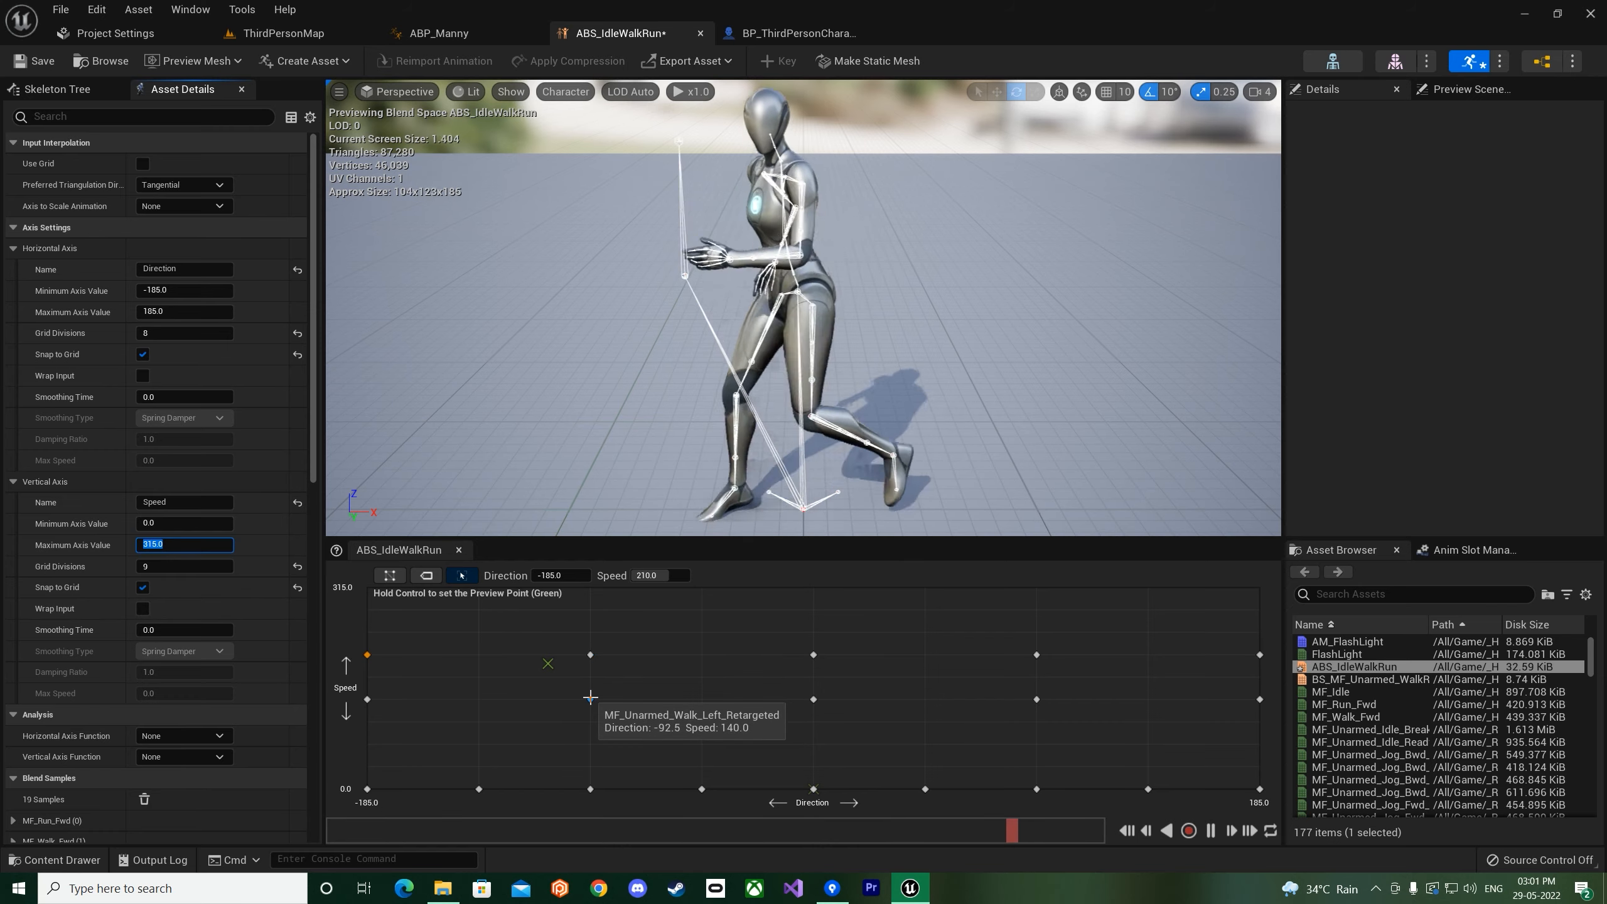
pyautogui.click(814, 653)
pyautogui.moveTo(815, 651); pyautogui.dragTo(815, 587)
pyautogui.moveTo(590, 655); pyautogui.dragTo(589, 587)
pyautogui.moveTo(369, 654); pyautogui.dragTo(368, 588)
pyautogui.moveTo(1036, 655); pyautogui.dragTo(1037, 587)
pyautogui.moveTo(1260, 655); pyautogui.dragTo(1260, 587)
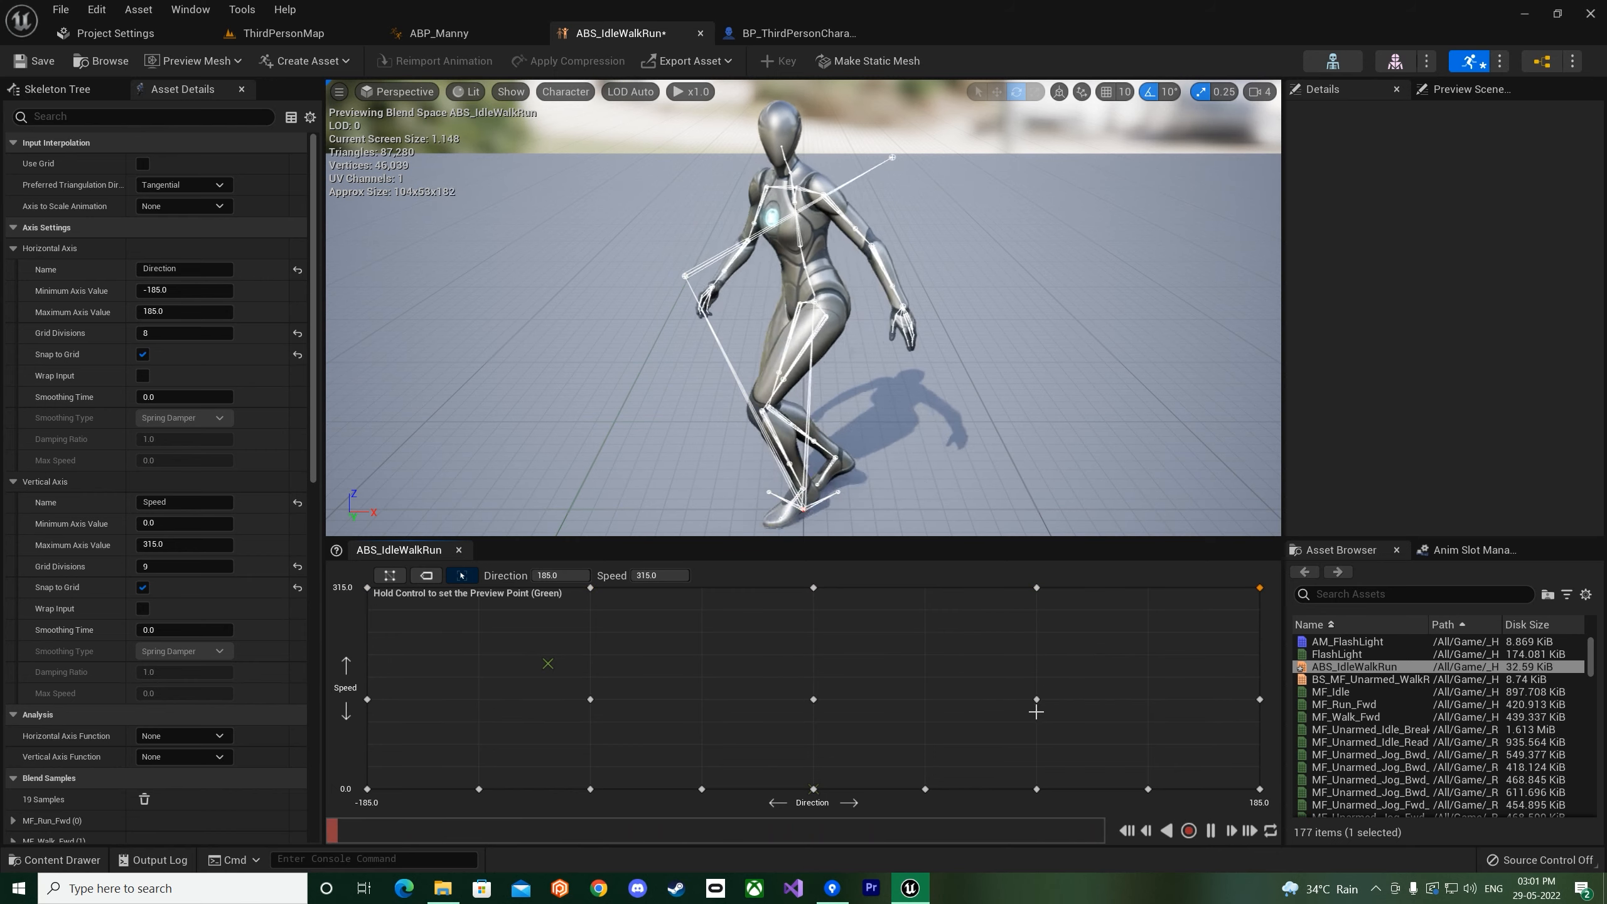
# - Try lowering the walk samples at Direction 92.5, 0 and -92.5 to Speed 105, and move them back to 140
pyautogui.moveTo(1038, 713)
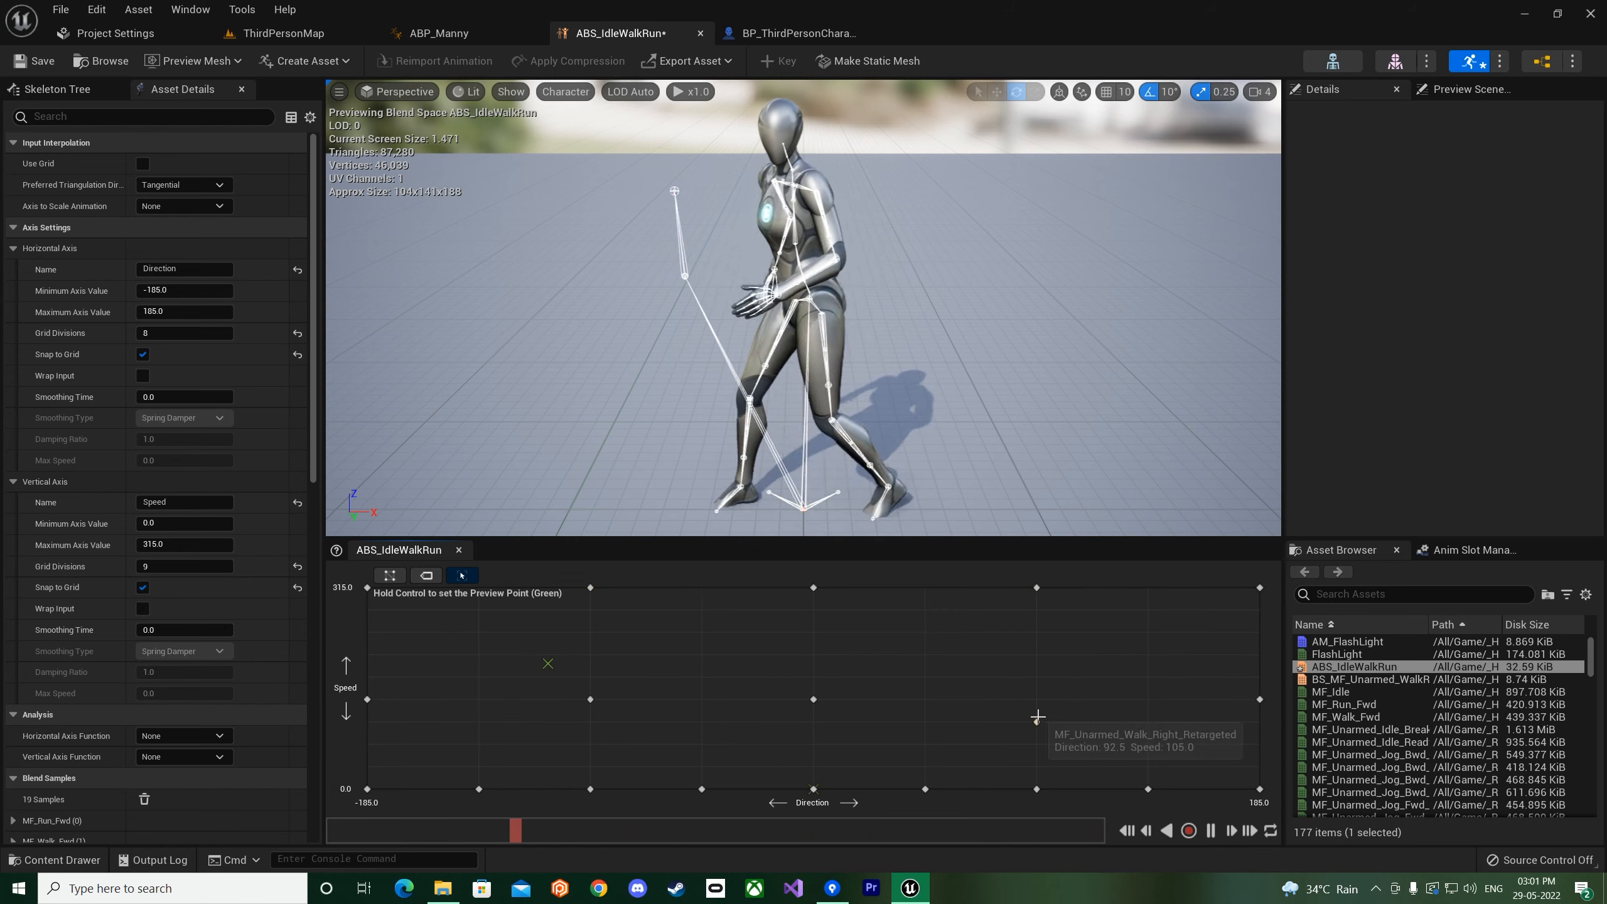
pyautogui.click(1037, 716)
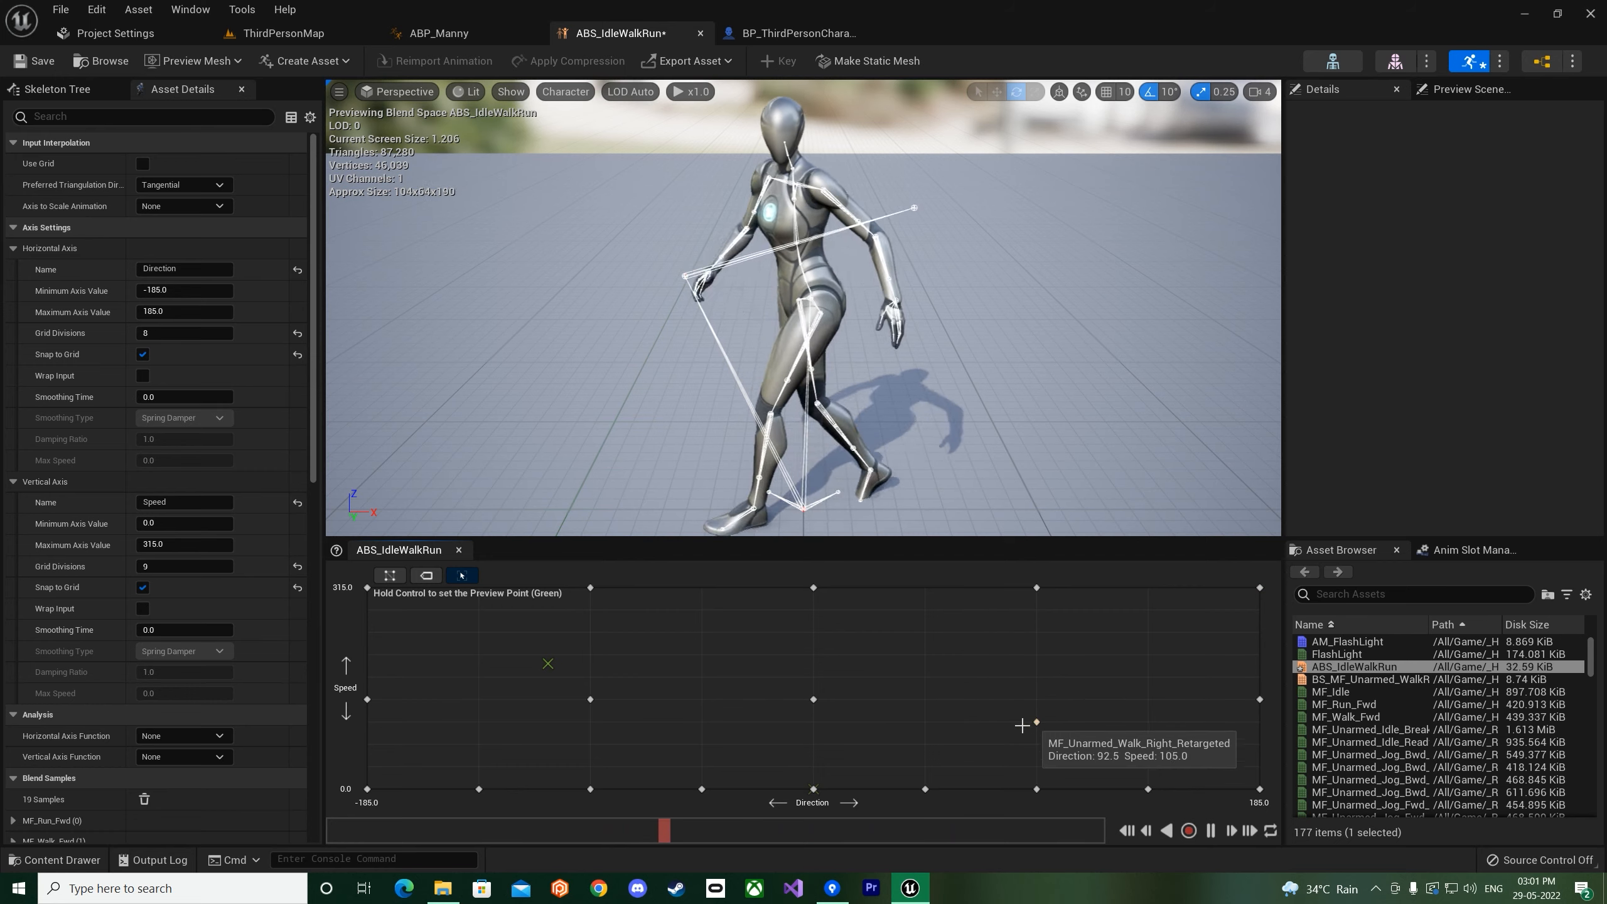
pyautogui.moveTo(811, 700); pyautogui.dragTo(812, 721)
pyautogui.moveTo(590, 700)
pyautogui.mouseDown()
pyautogui.moveTo(590, 721)
pyautogui.moveTo(590, 699)
pyautogui.mouseUp()
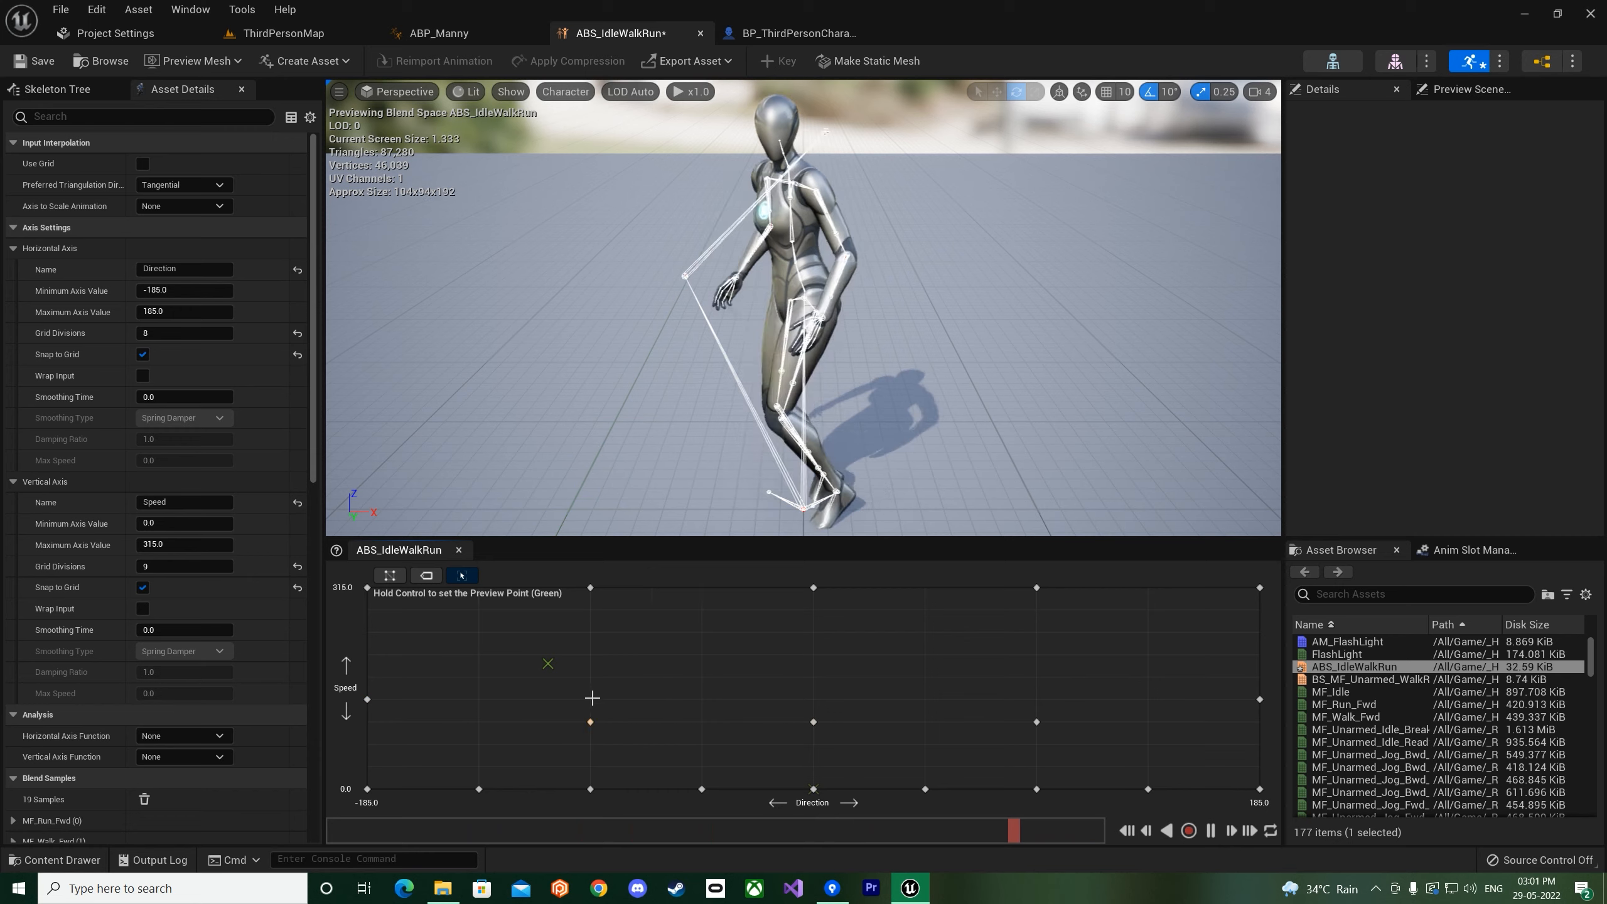
pyautogui.moveTo(812, 721); pyautogui.dragTo(813, 699)
pyautogui.moveTo(1036, 722); pyautogui.dragTo(1037, 699)
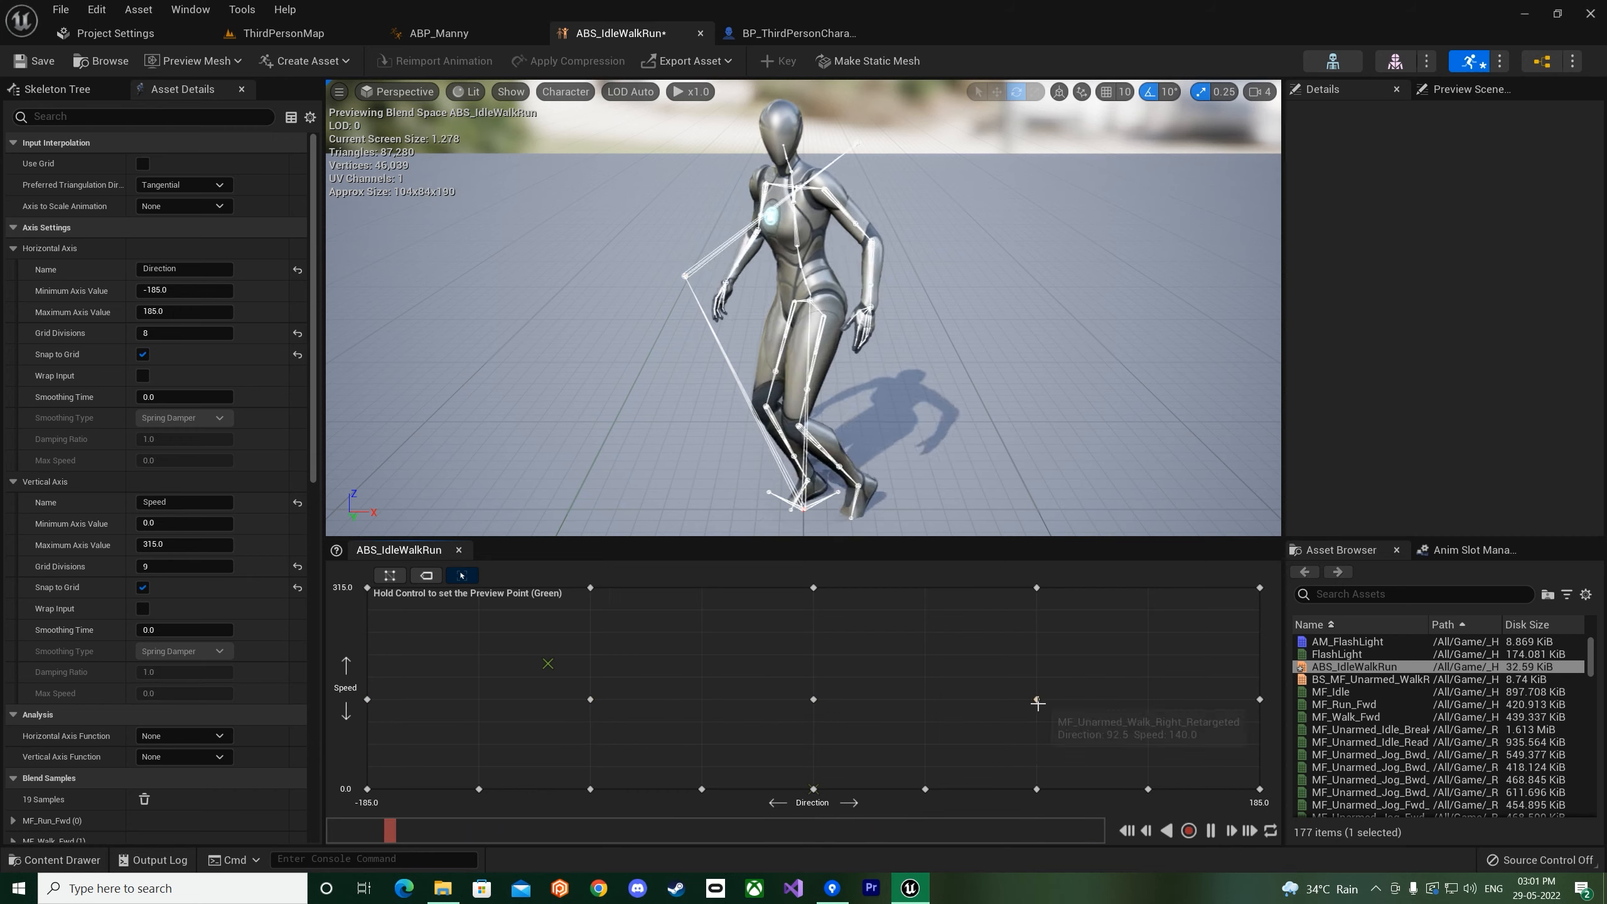
# - Set the Speed axis's Grid Divisions to 2 so the walk samples snap to the middle line, and save ABS_IdleWalkRun
pyautogui.click(174, 567)
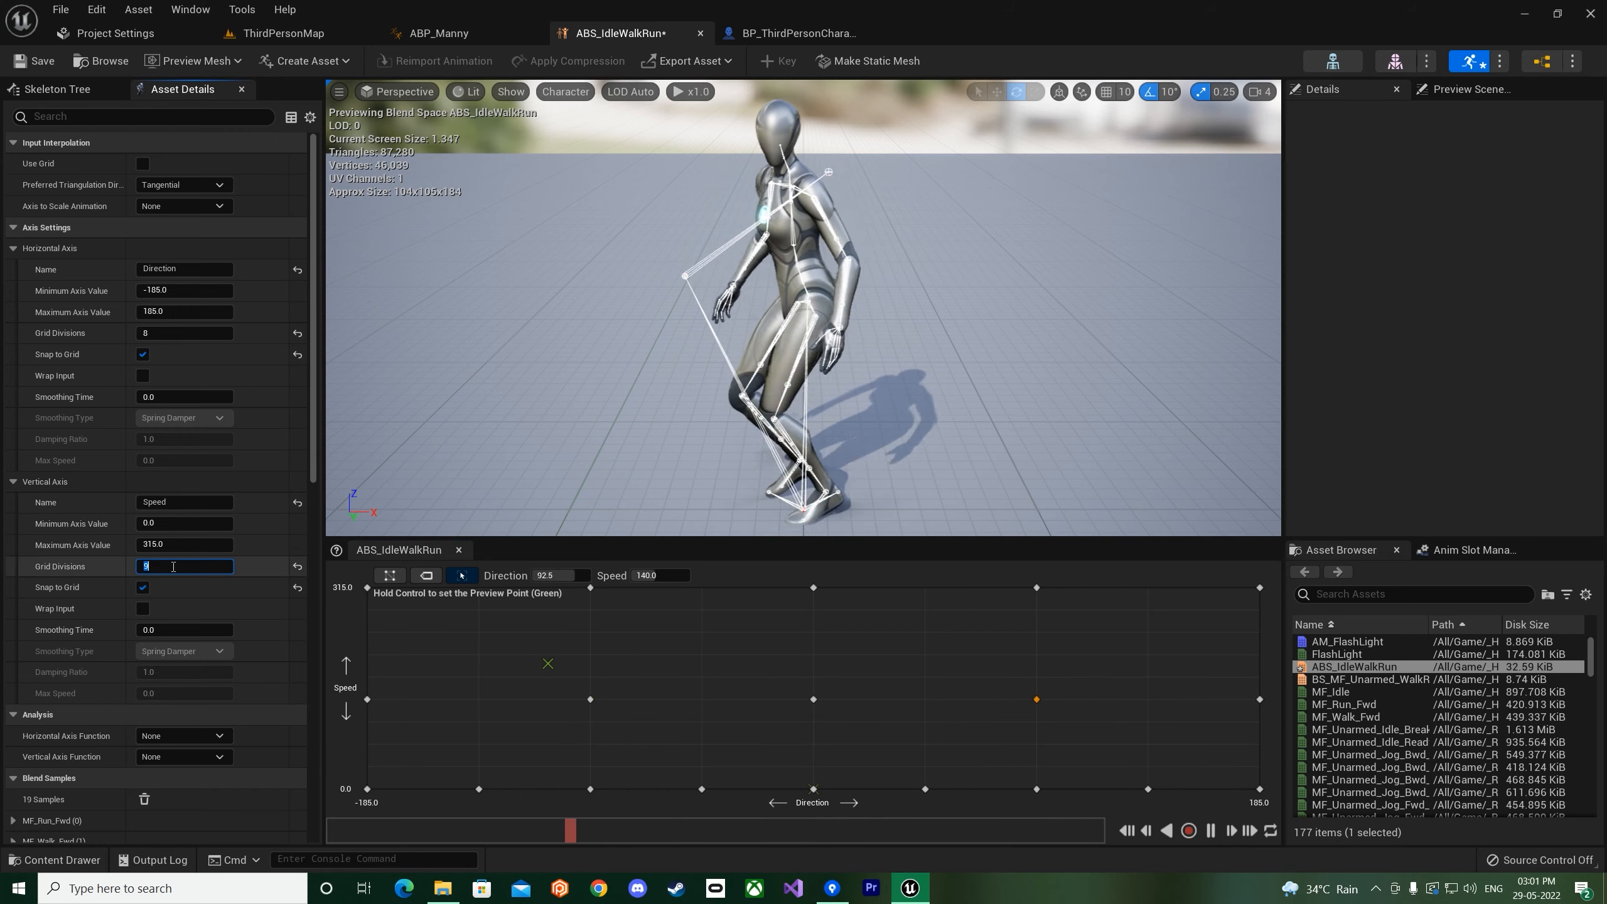
pyautogui.write('2')
pyautogui.press('Return')
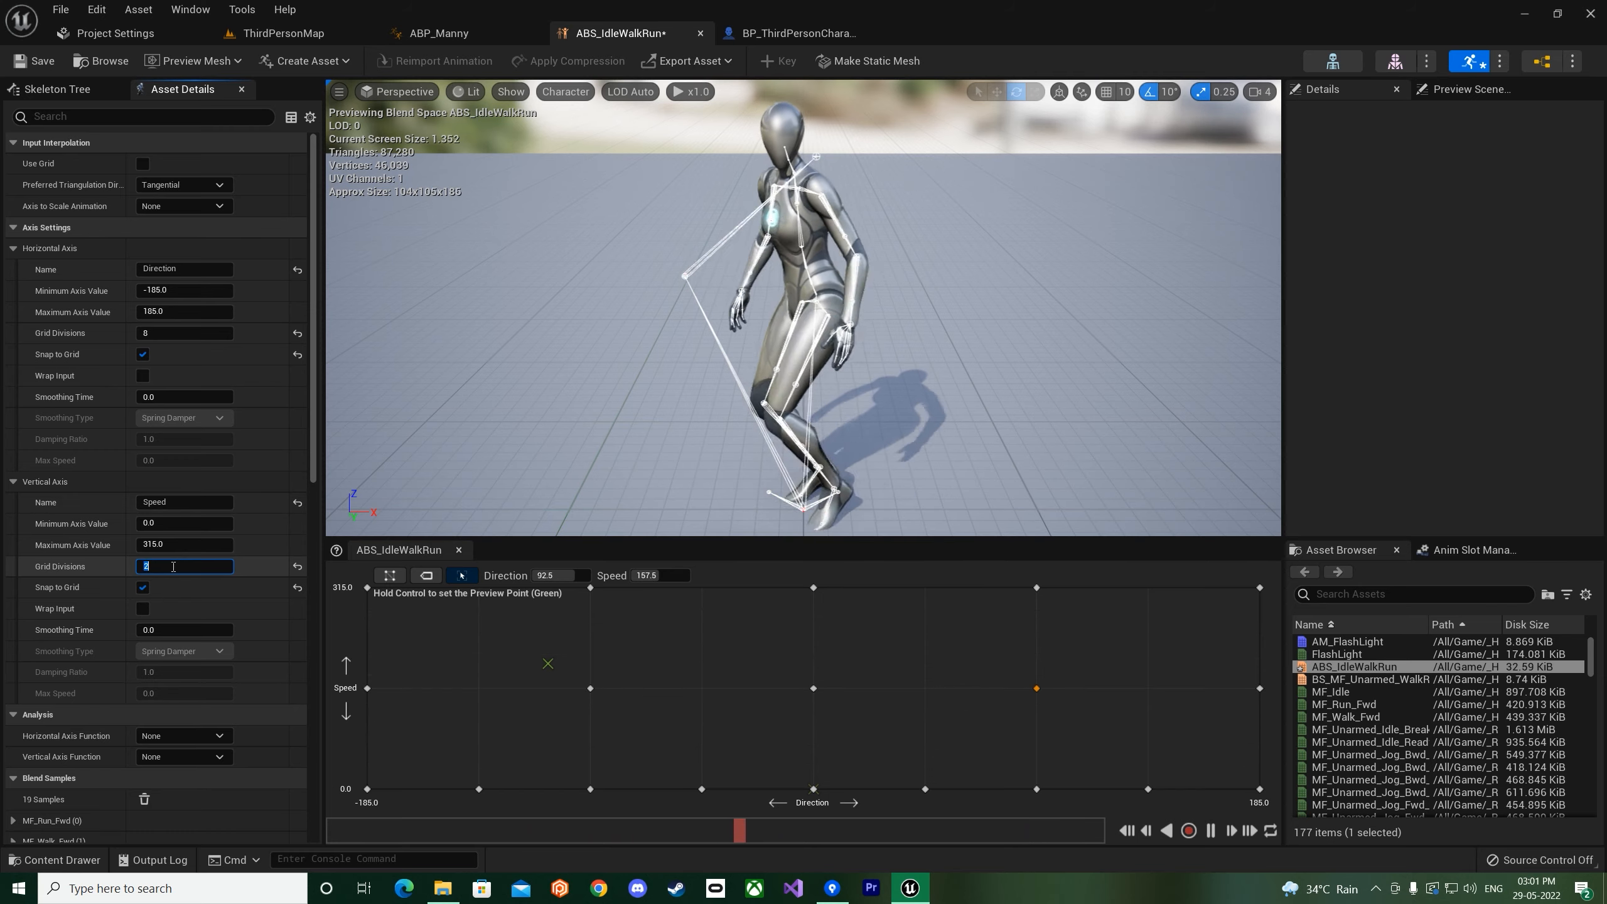
pyautogui.moveTo(585, 584)
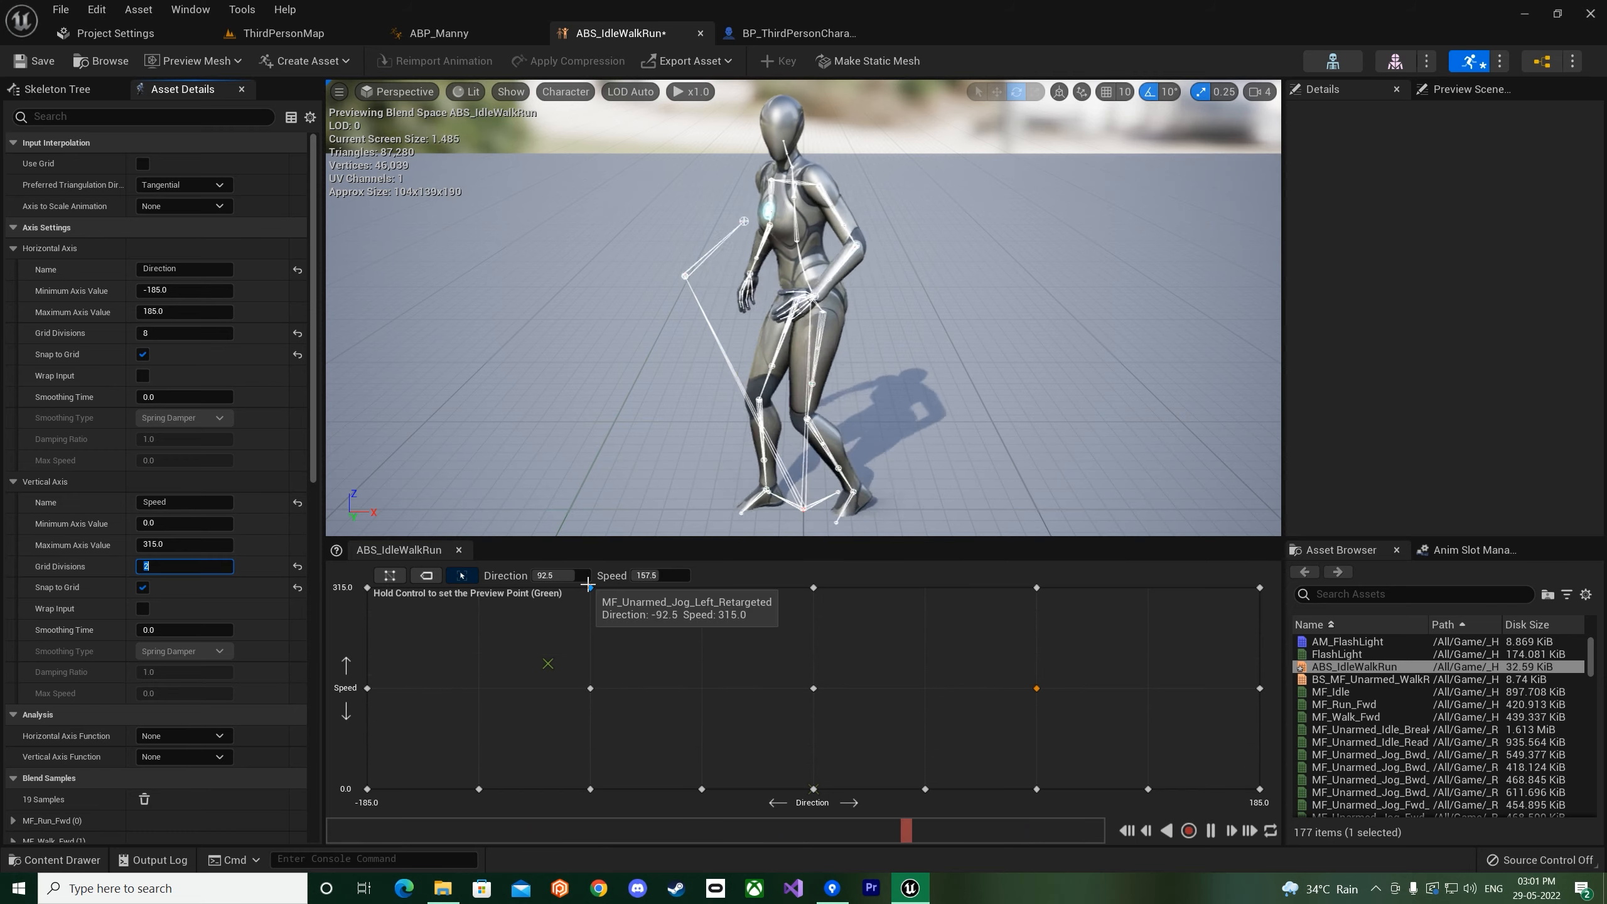
pyautogui.click(32, 61)
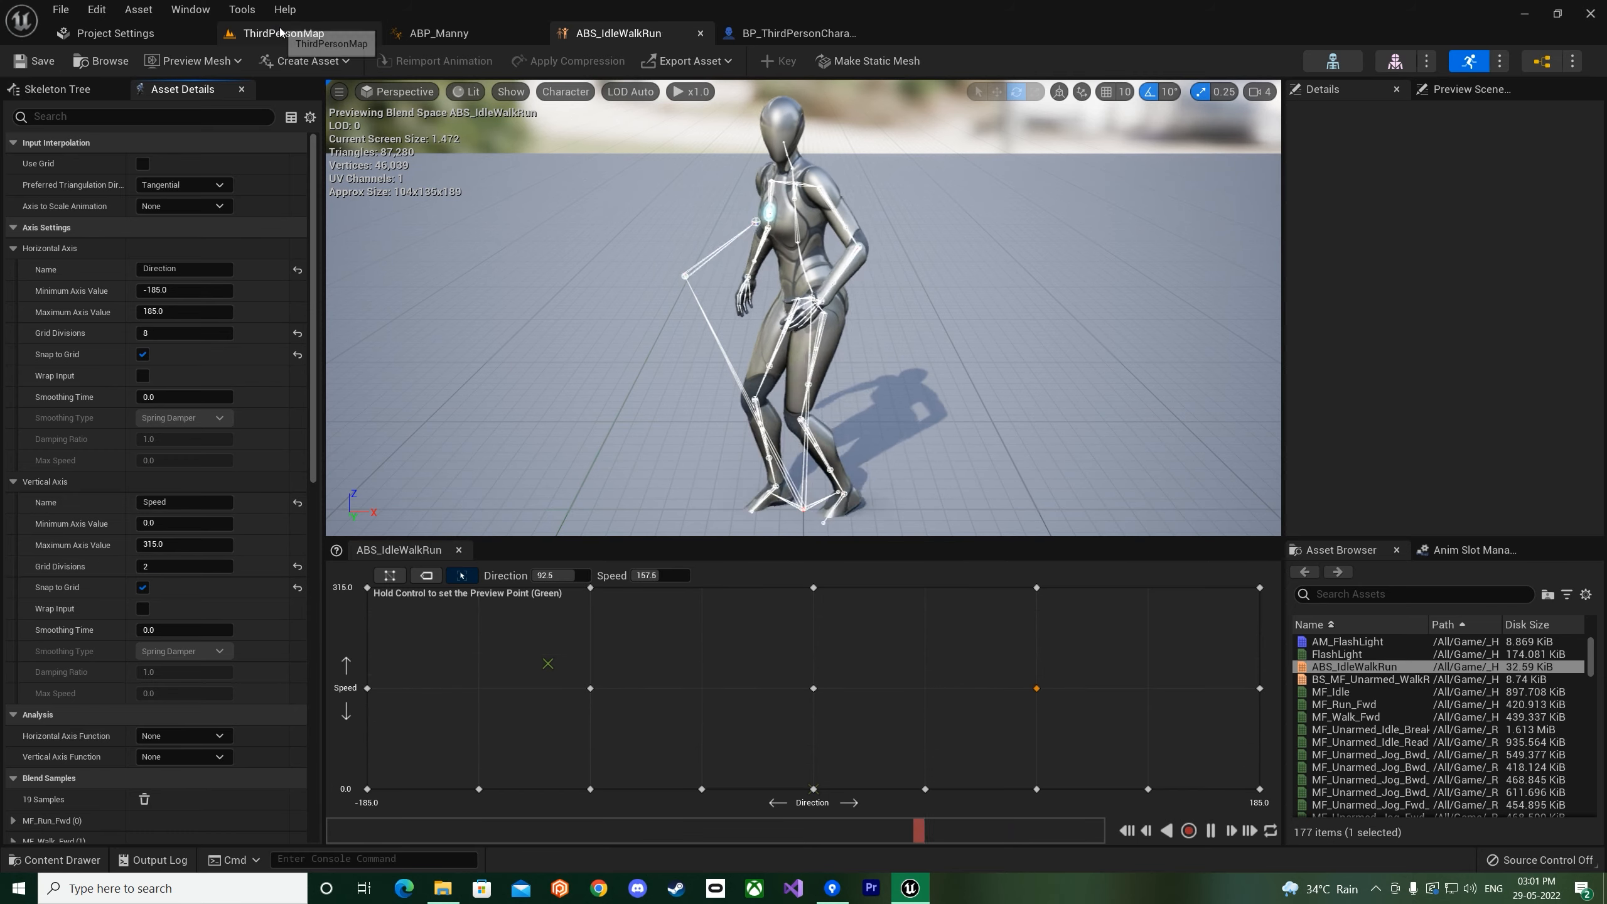
# - Play-test ThirdPersonMap to check walking with the revised blend space, and end the session
pyautogui.click(278, 33)
pyautogui.click(339, 61)
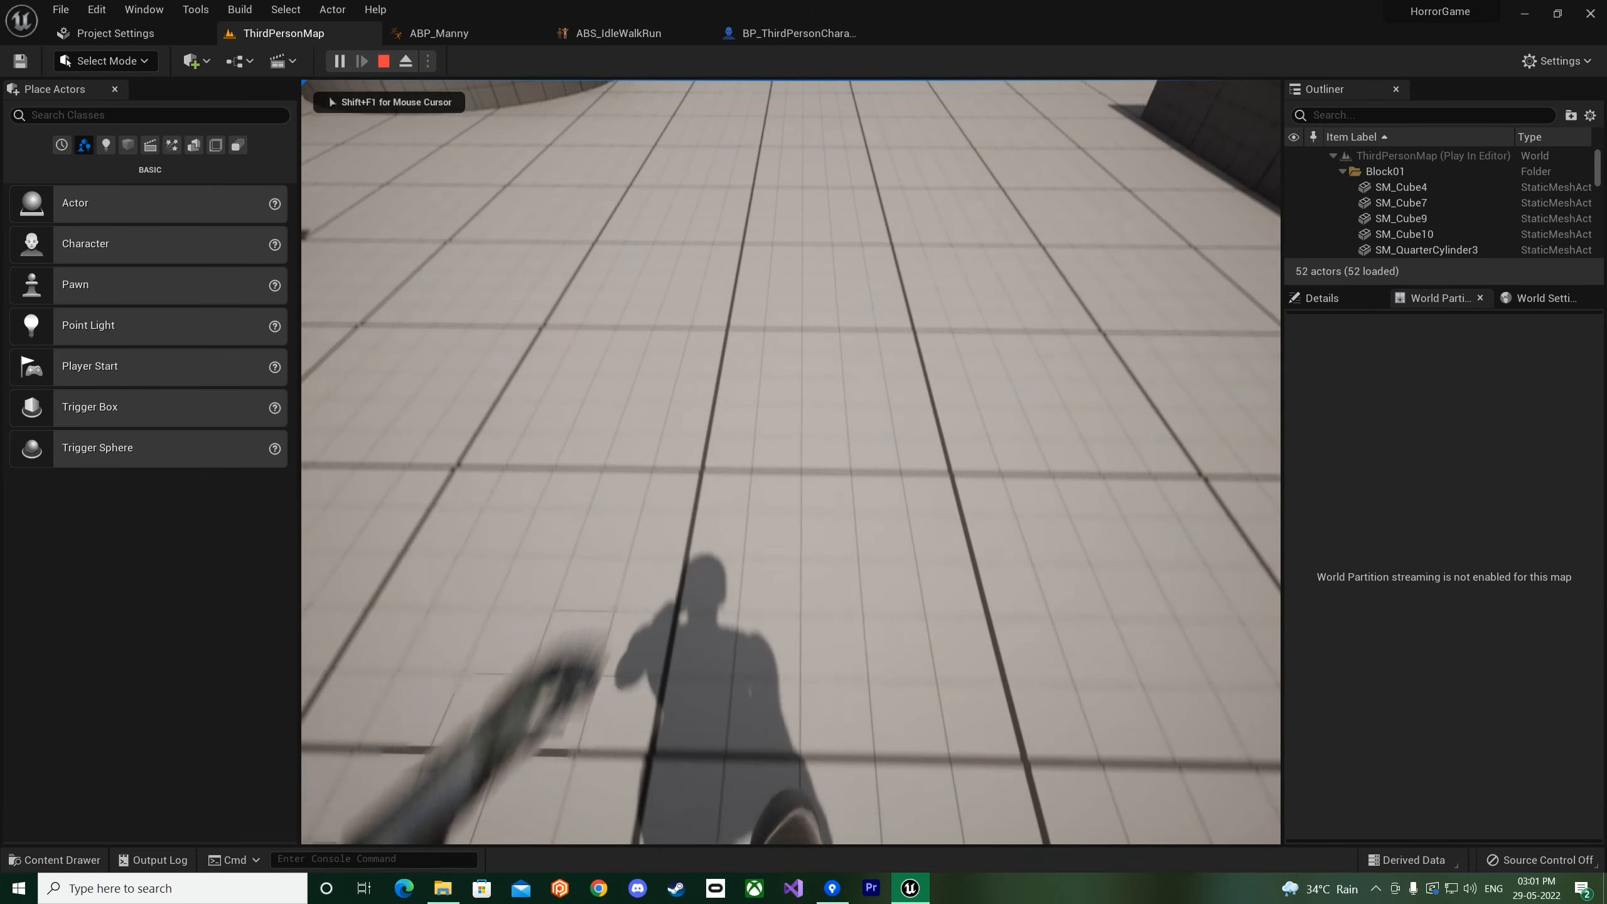
pyautogui.press('Escape')
# - Set Character Movement's Max Walk Speed to 315 cm/s in BP_ThirdPersonCharacter
pyautogui.click(768, 35)
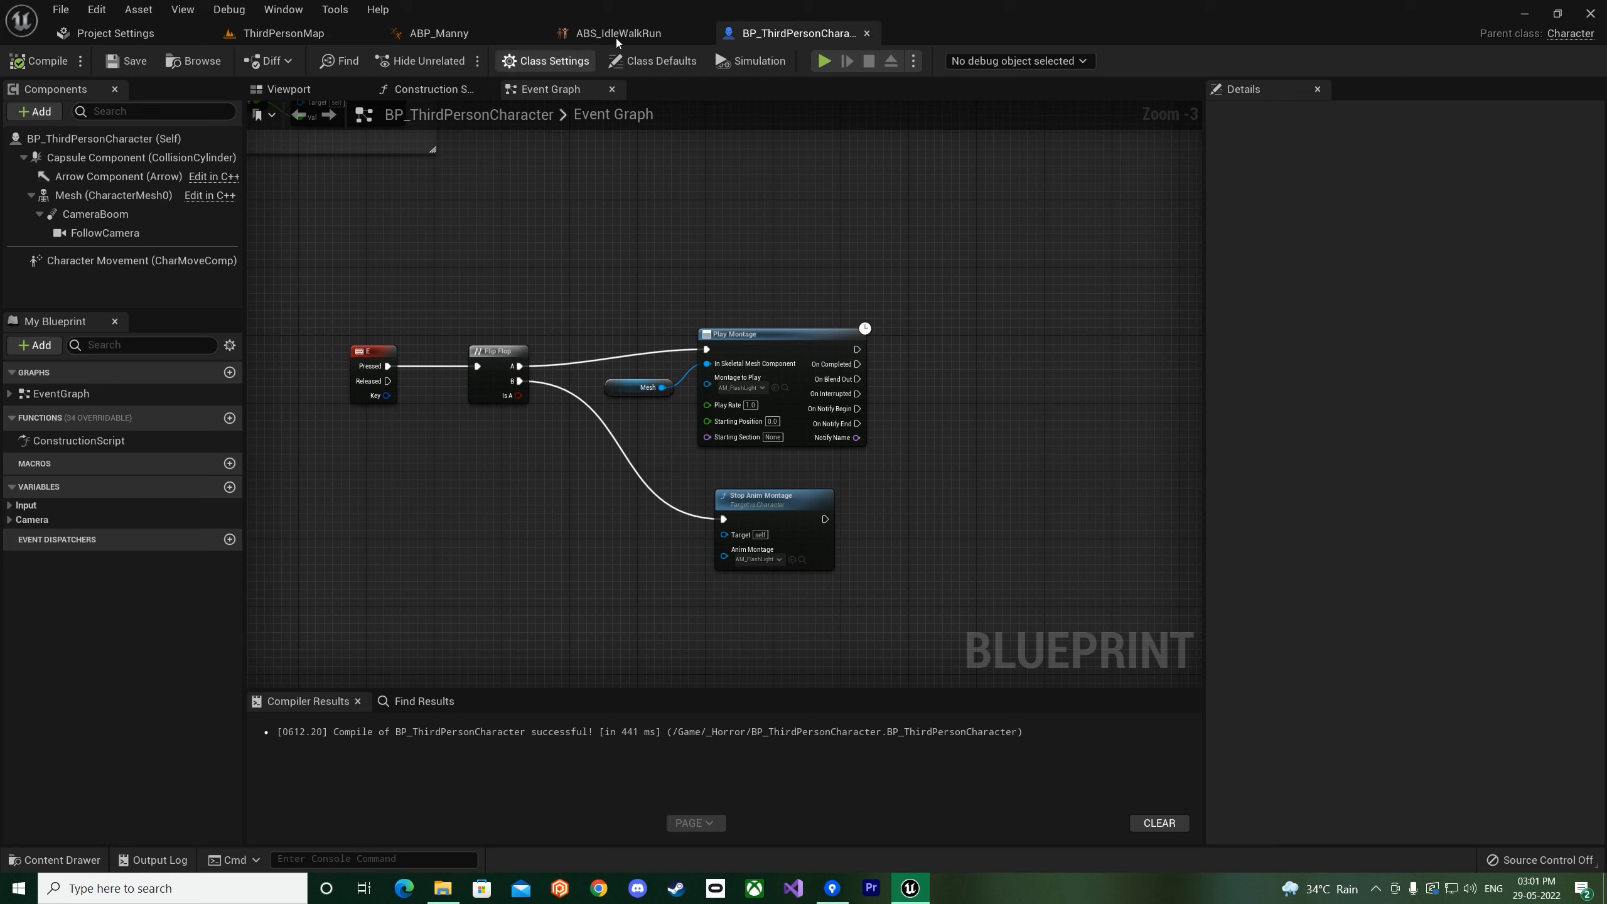
pyautogui.click(146, 266)
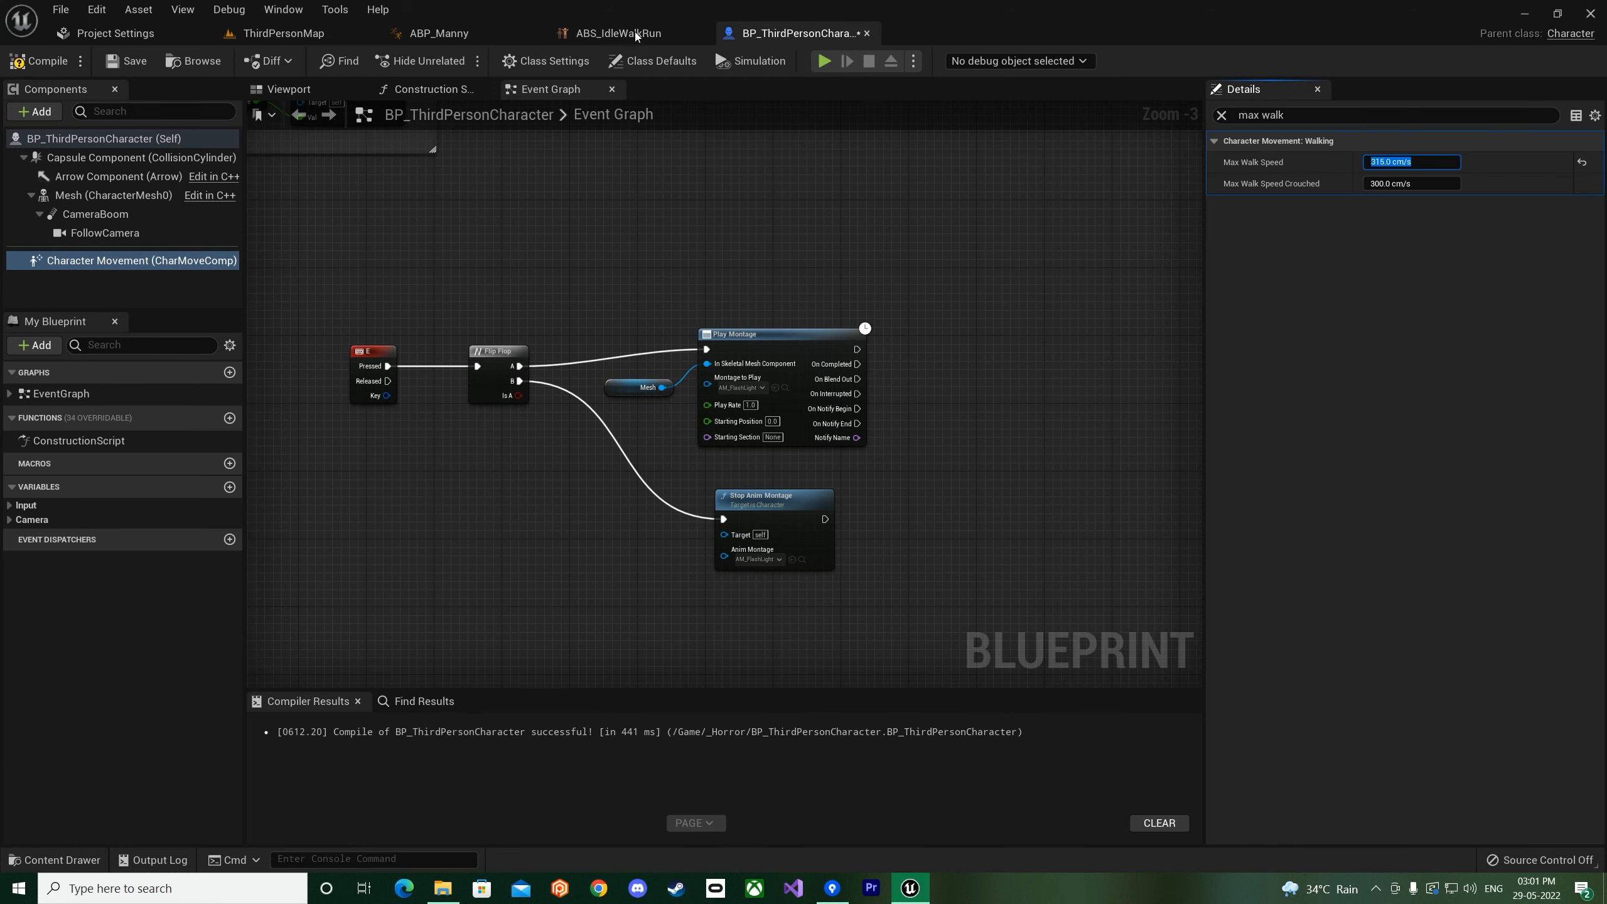
# - Play-test ThirdPersonMap to check the character's movement with the revised Max Walk Speed, and end the session
pyautogui.click(284, 33)
pyautogui.click(341, 61)
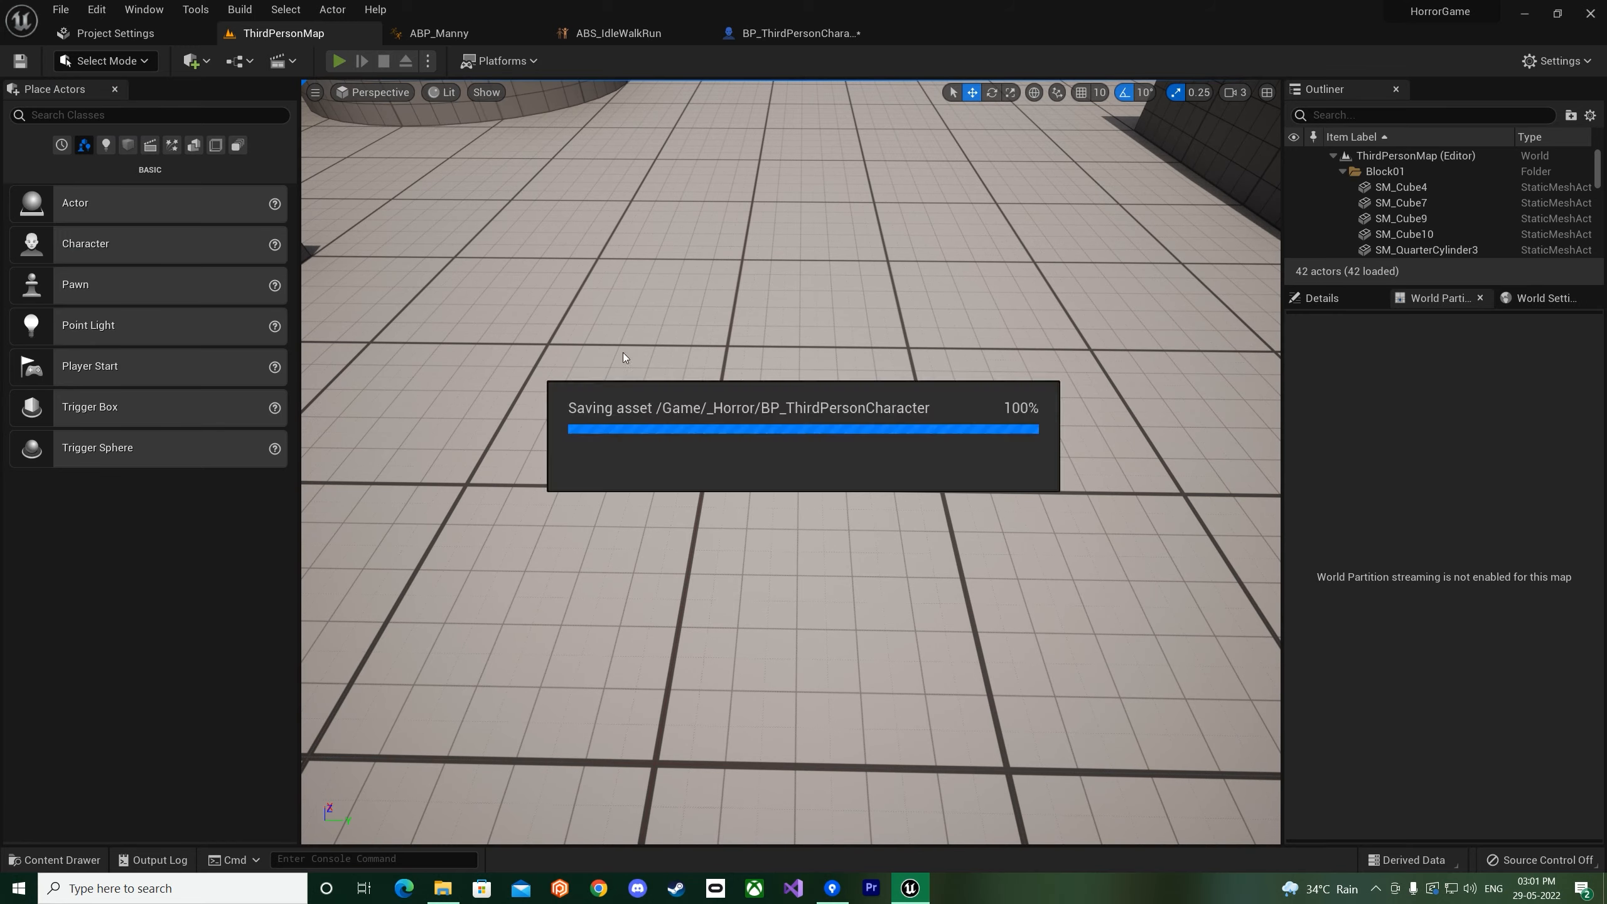
pyautogui.press('w')
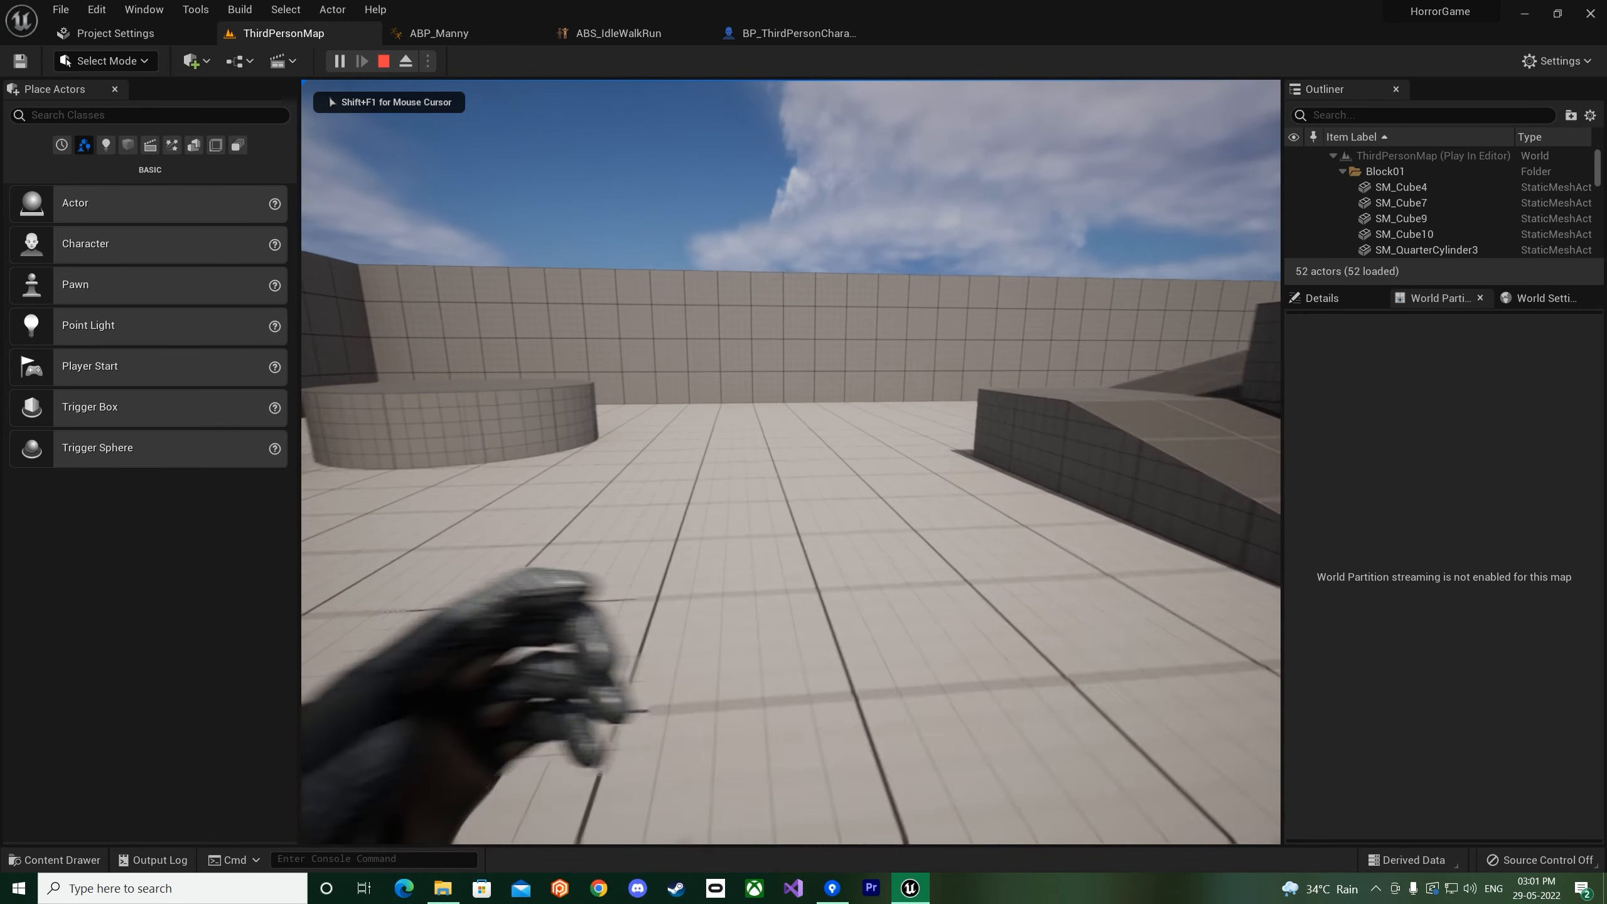
pyautogui.press('w')
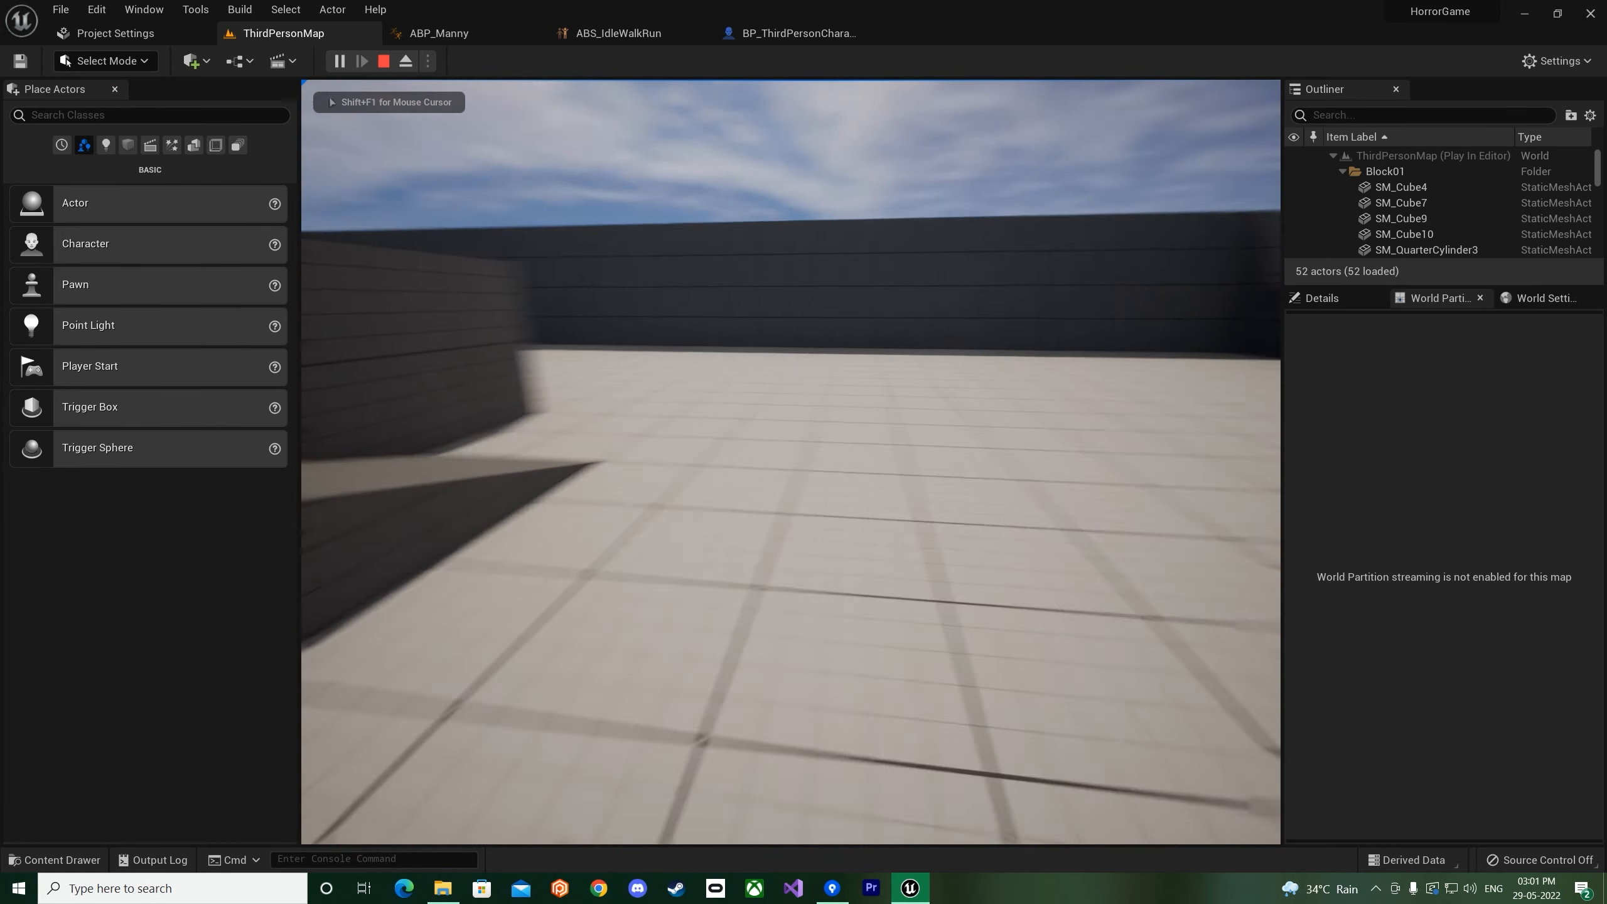
pyautogui.press('w')
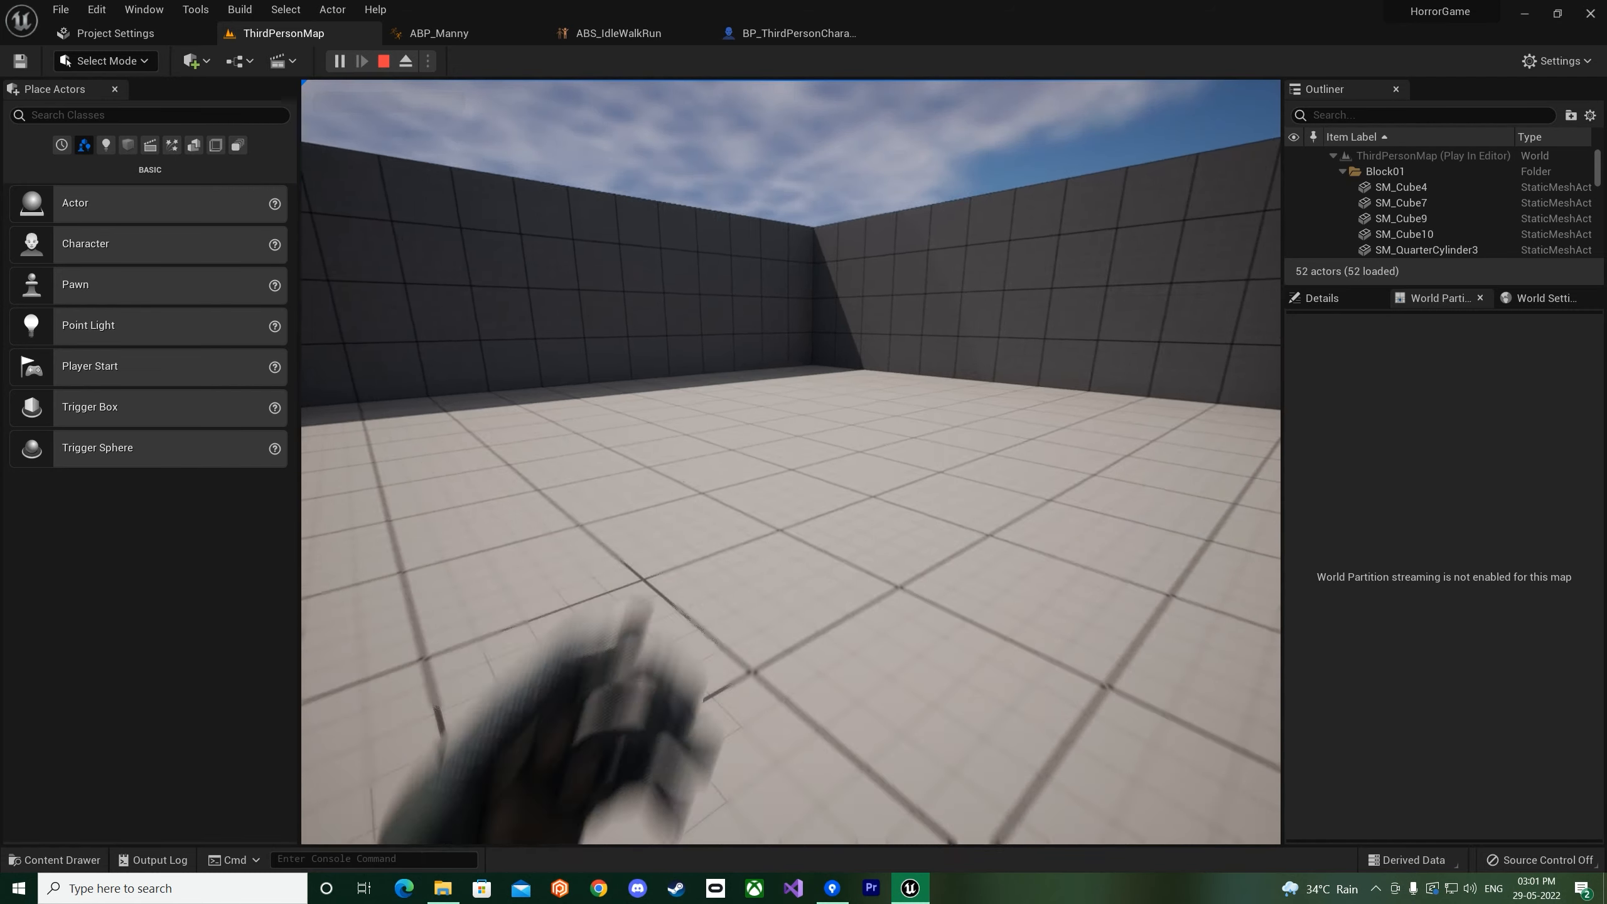
pyautogui.press('w')
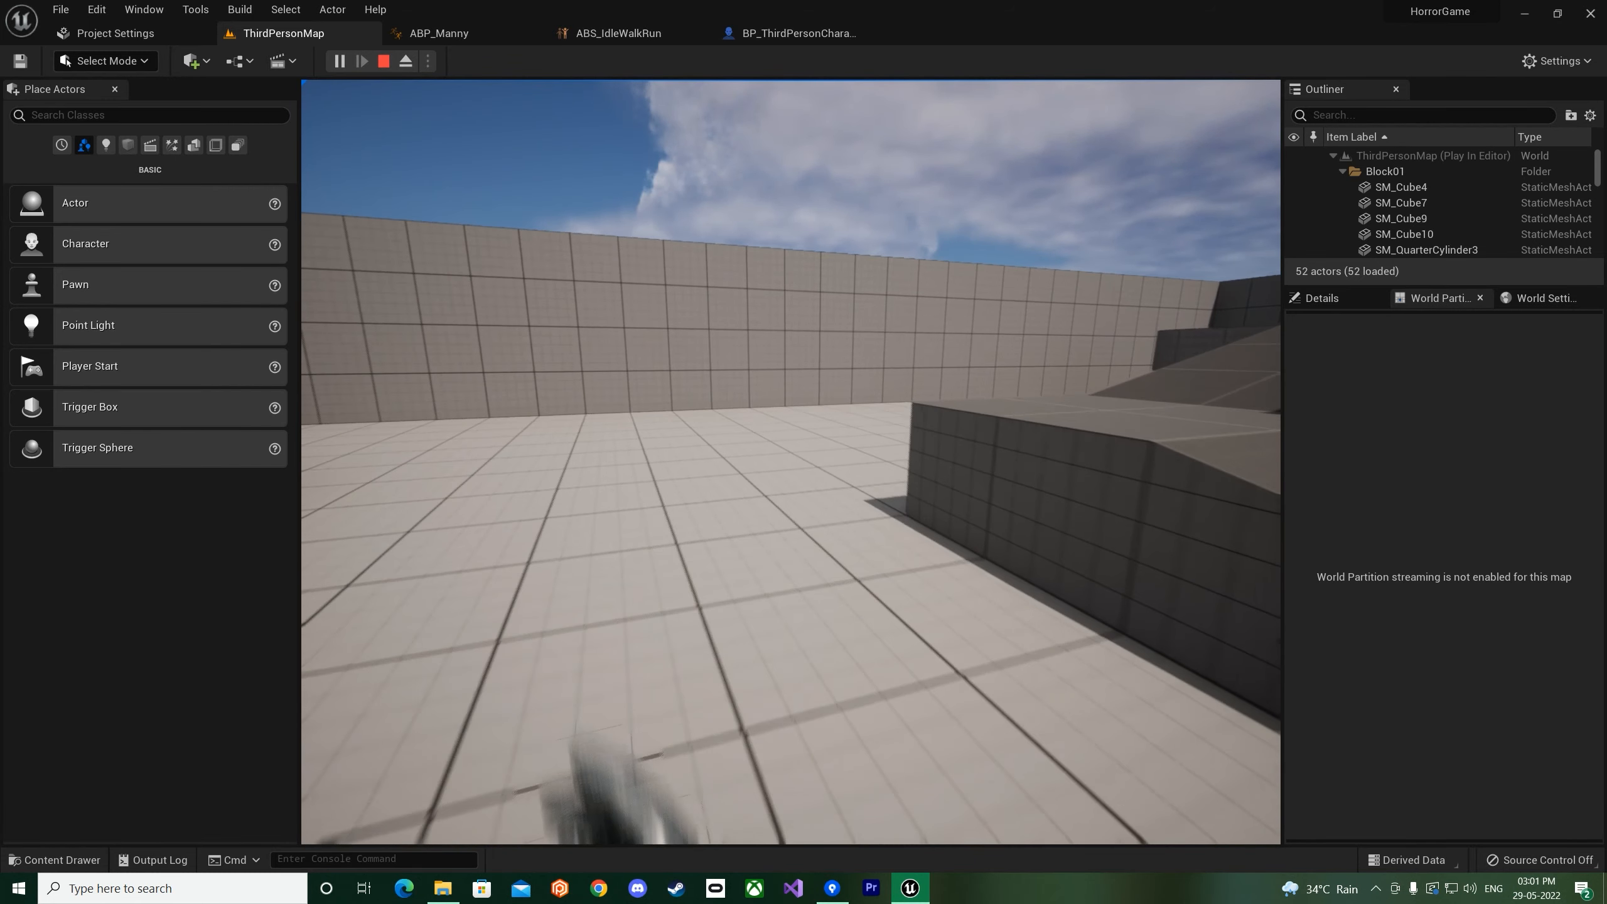
pyautogui.press('w')
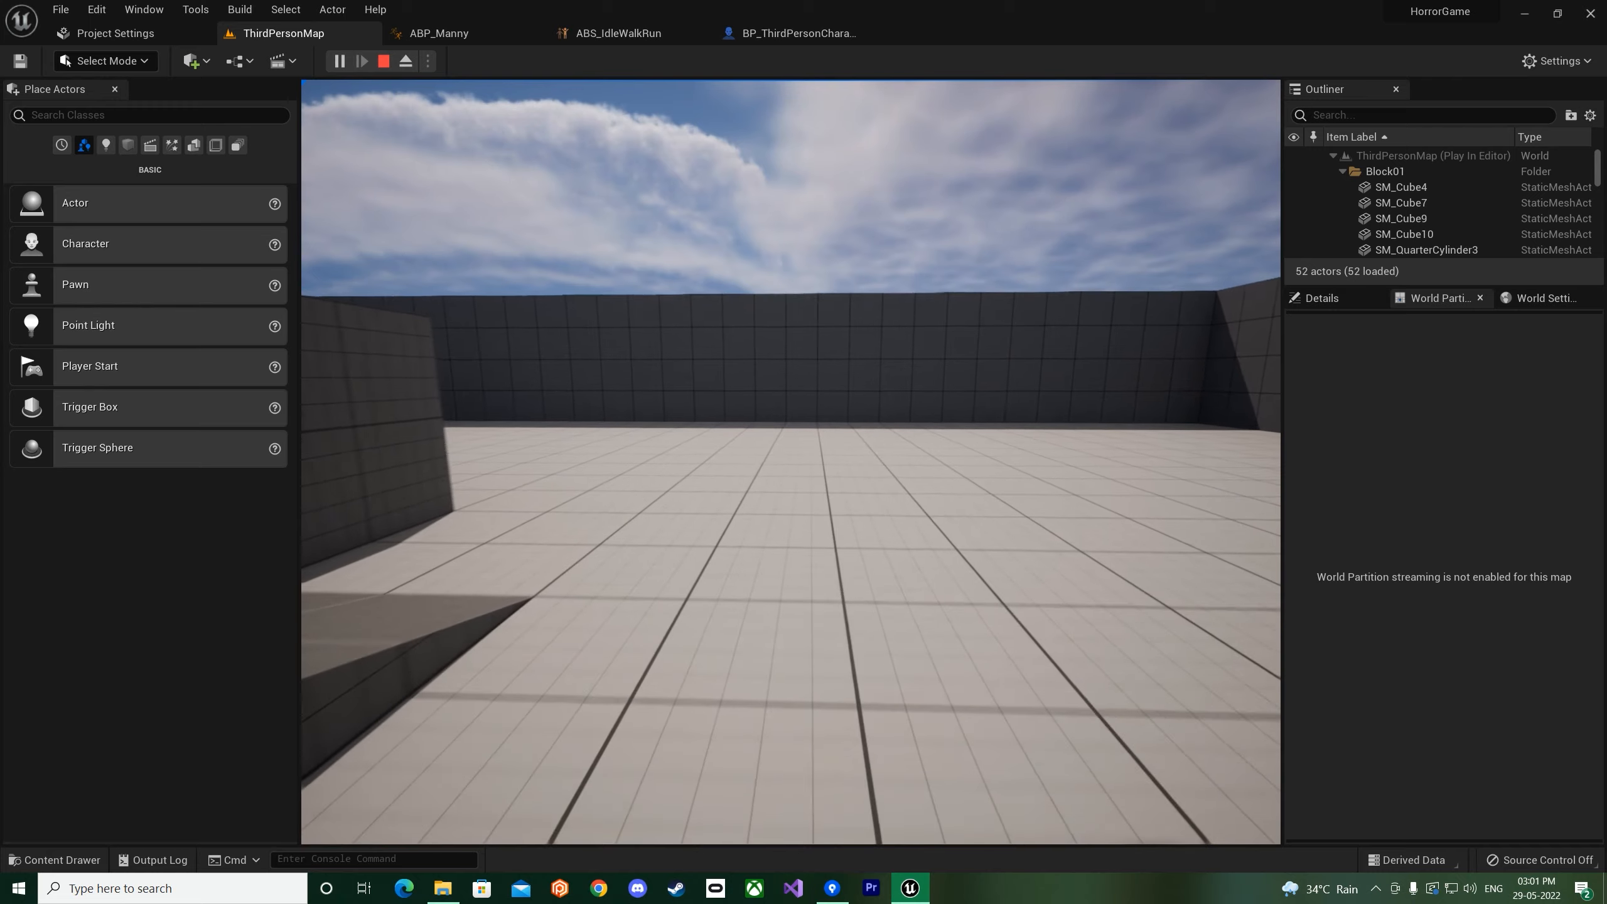
pyautogui.press('w')
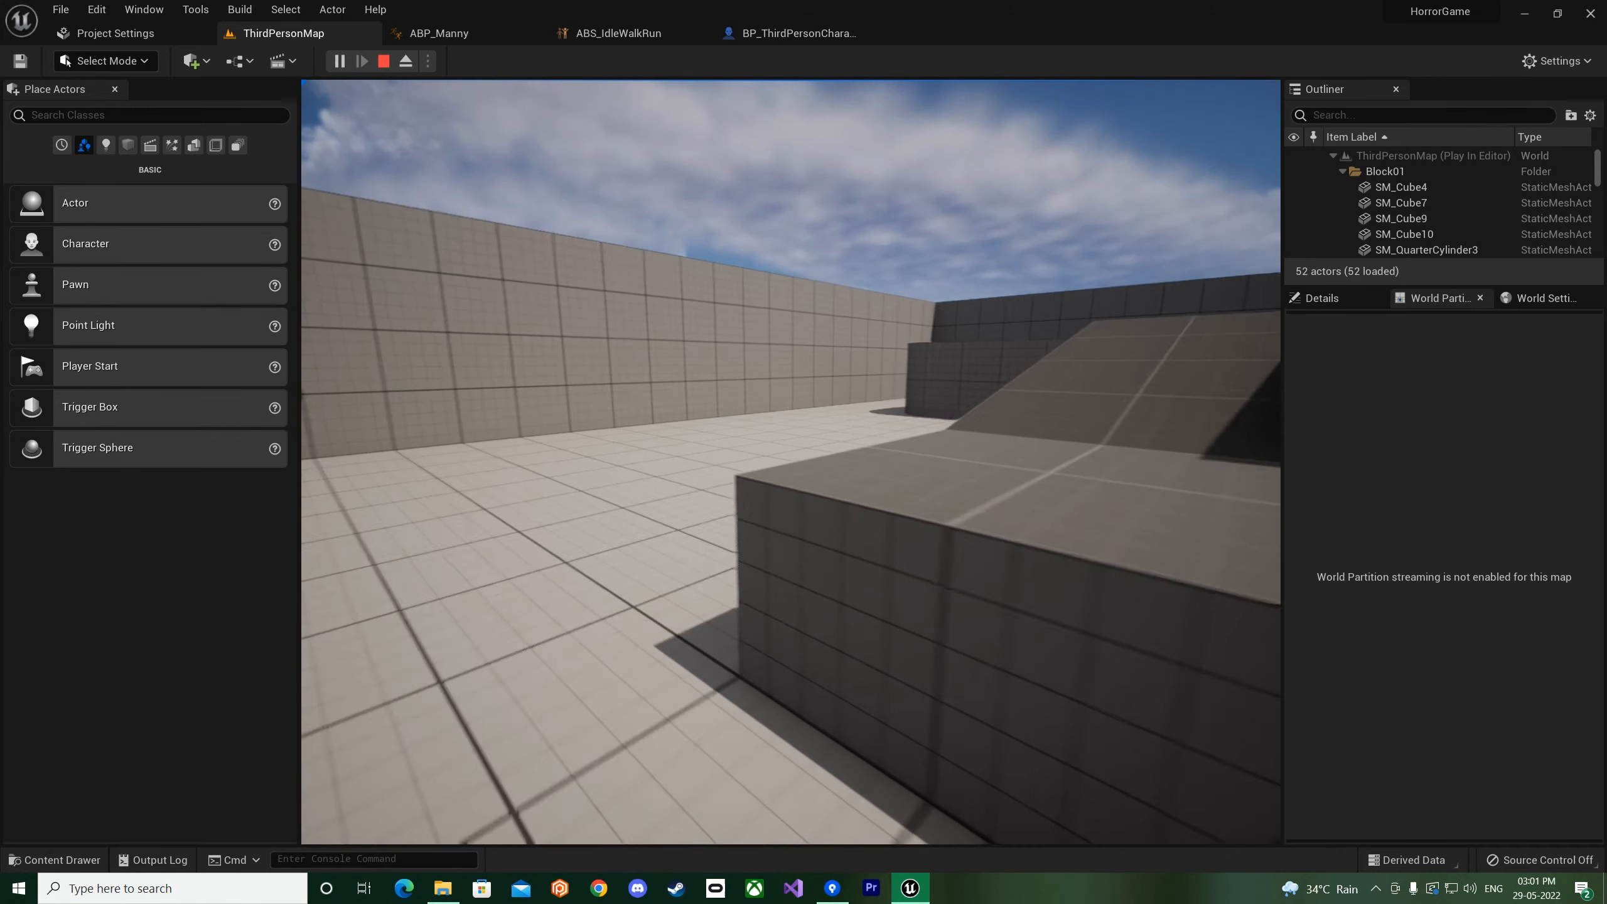
pyautogui.press('Escape')
# - In ABS_IdleWalkRun, set the Speed axis's maximum to 472.5 and Grid Divisions to 4, move the jog samples to Speed 472.5, and save
pyautogui.click(793, 35)
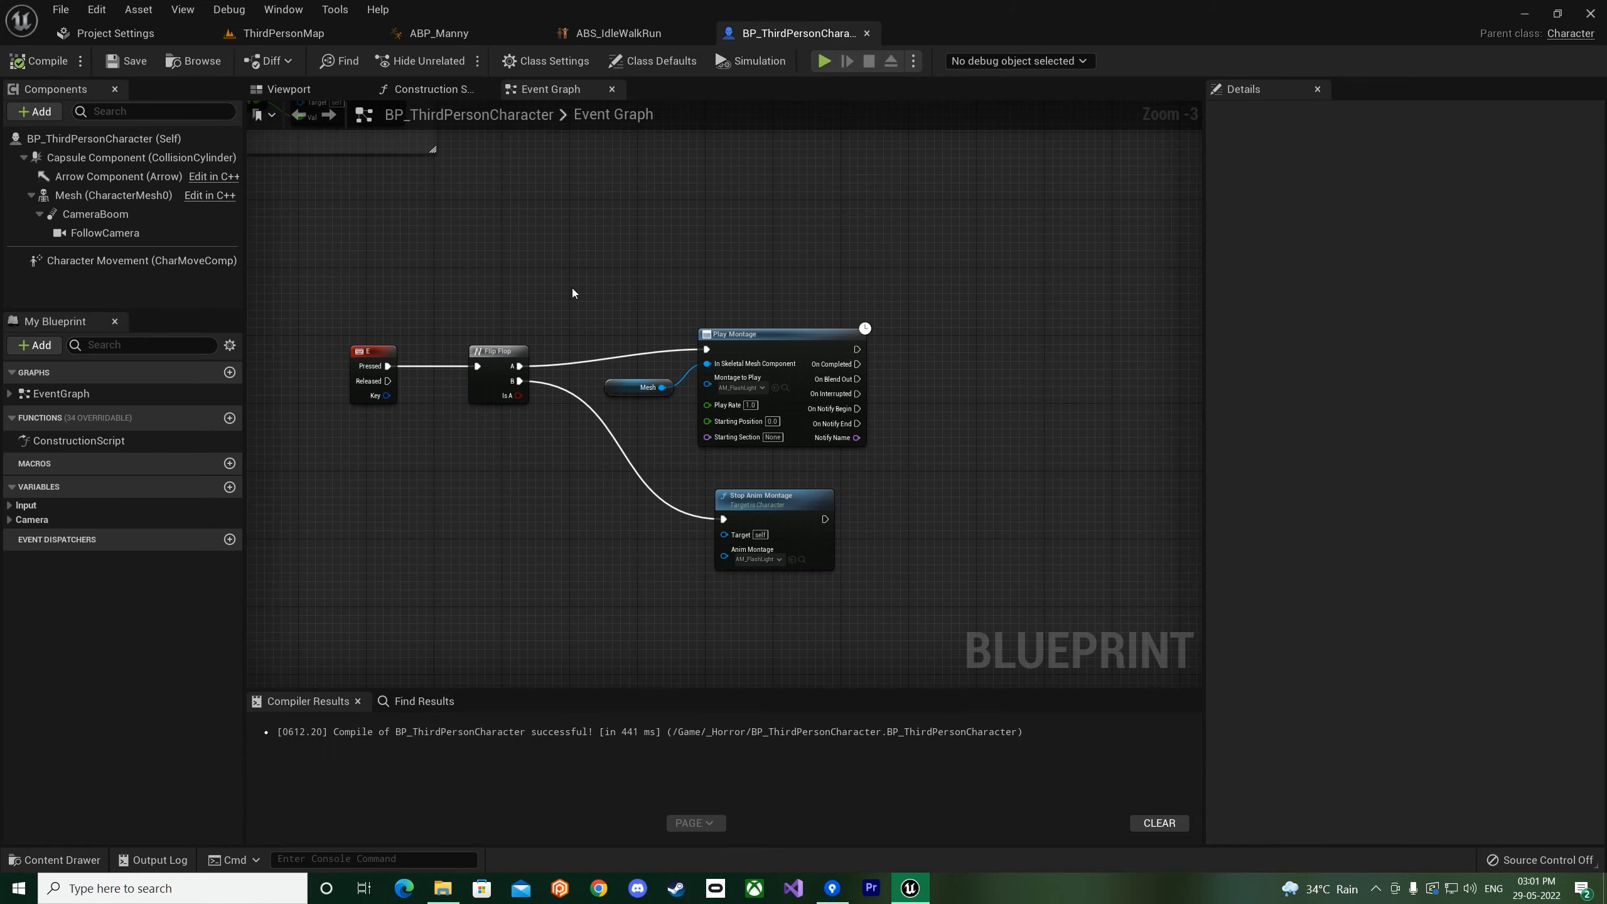
pyautogui.click(619, 32)
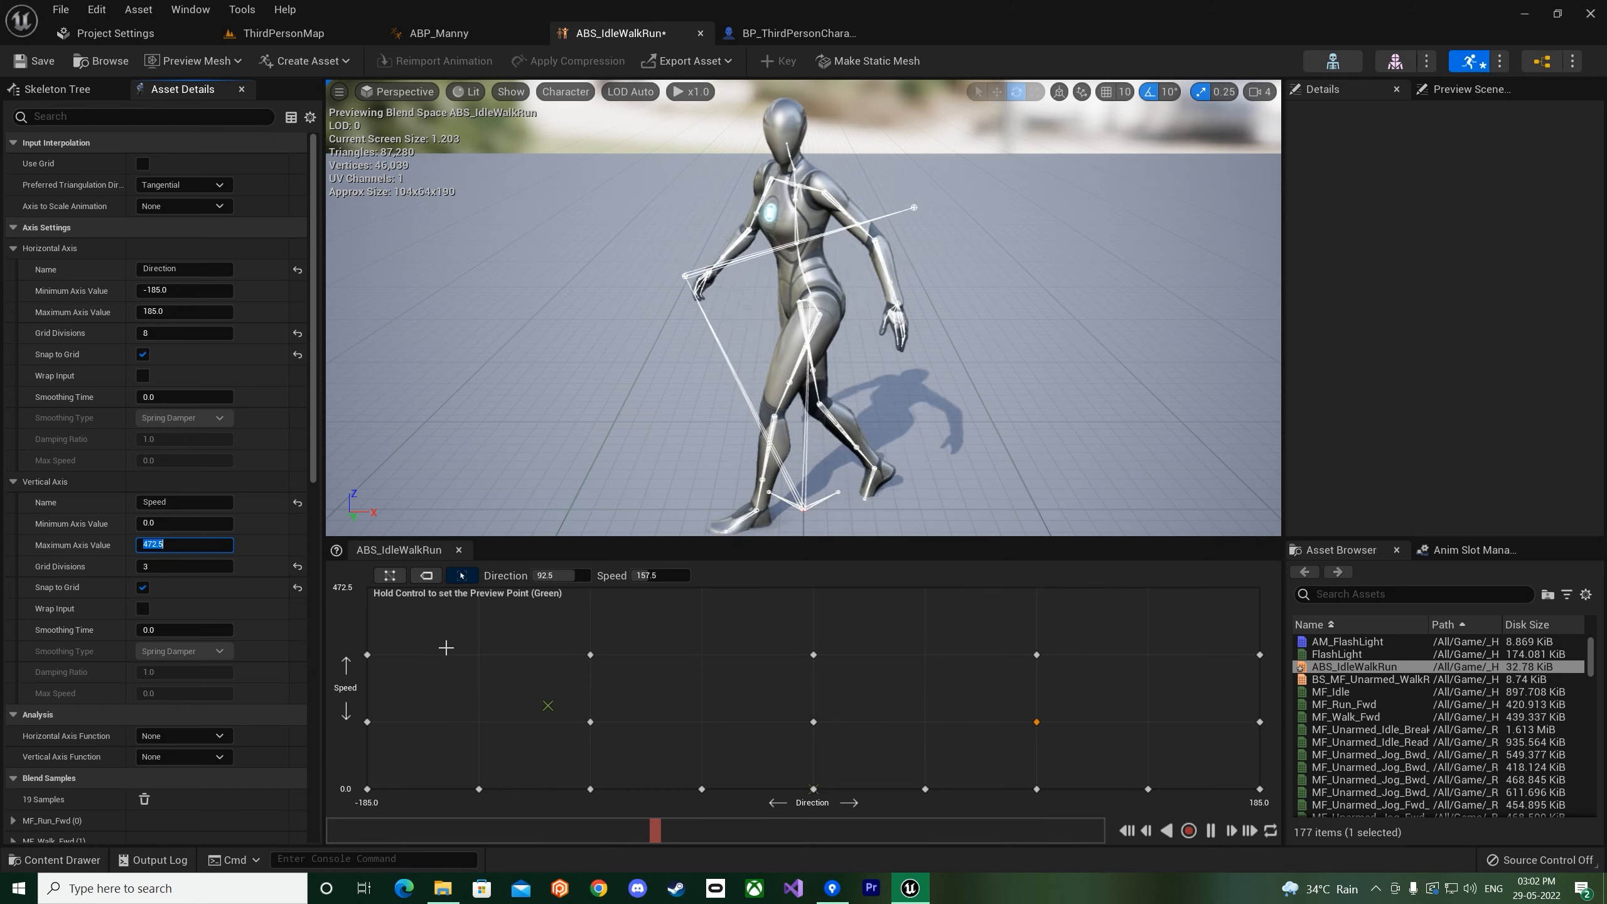
pyautogui.moveTo(369, 653); pyautogui.dragTo(367, 587)
pyautogui.moveTo(585, 655); pyautogui.dragTo(590, 587)
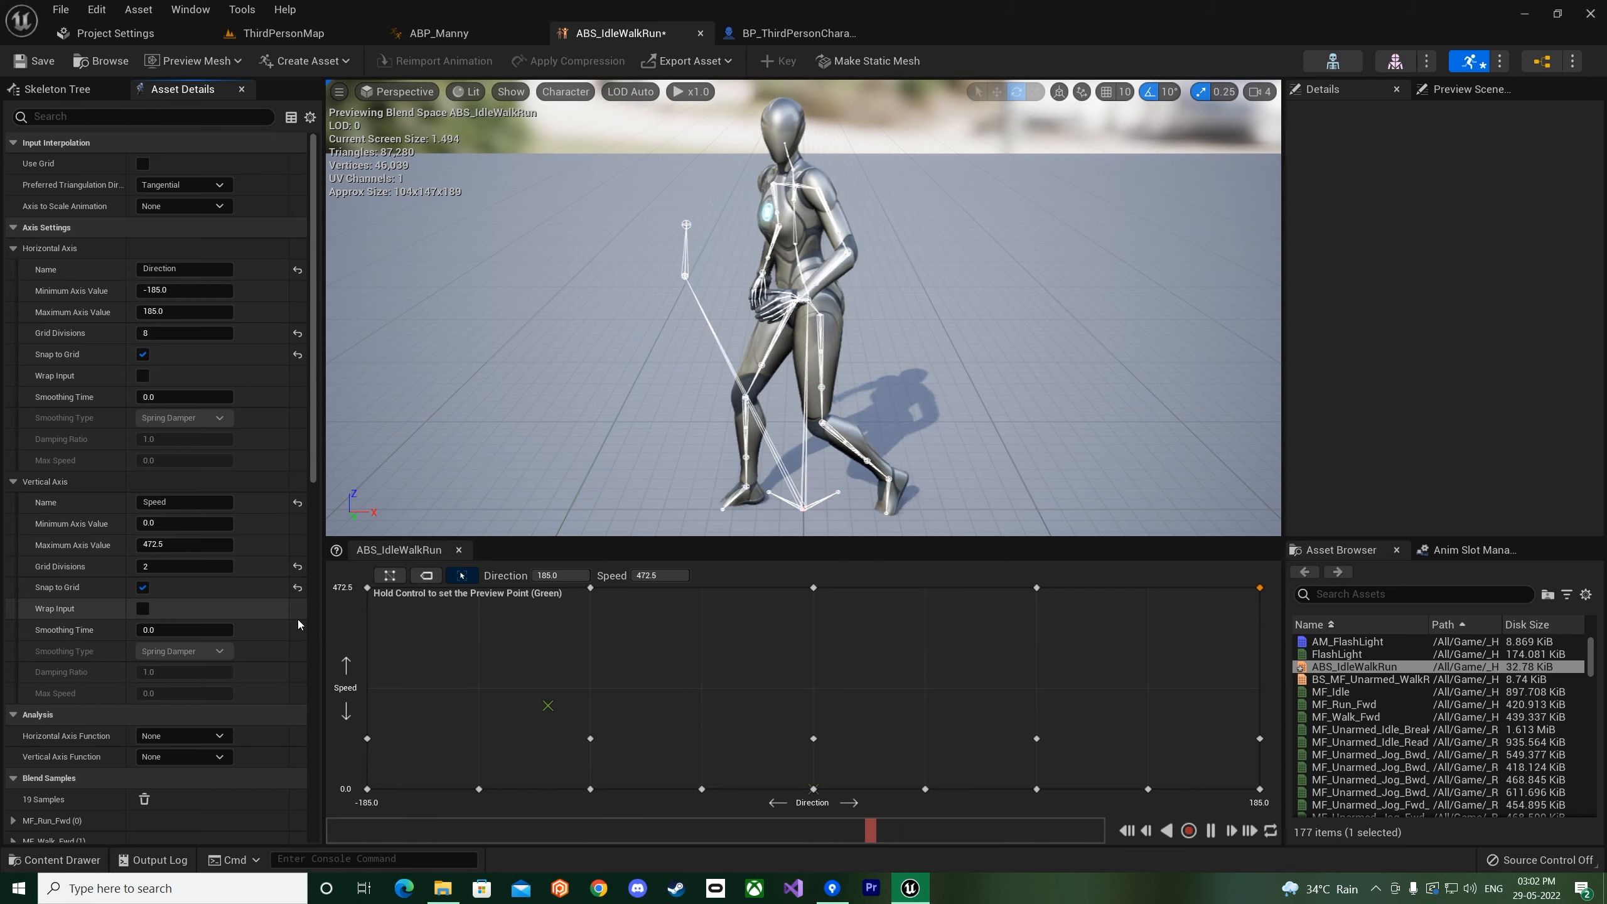
pyautogui.hotkey('ctrl', 'z')
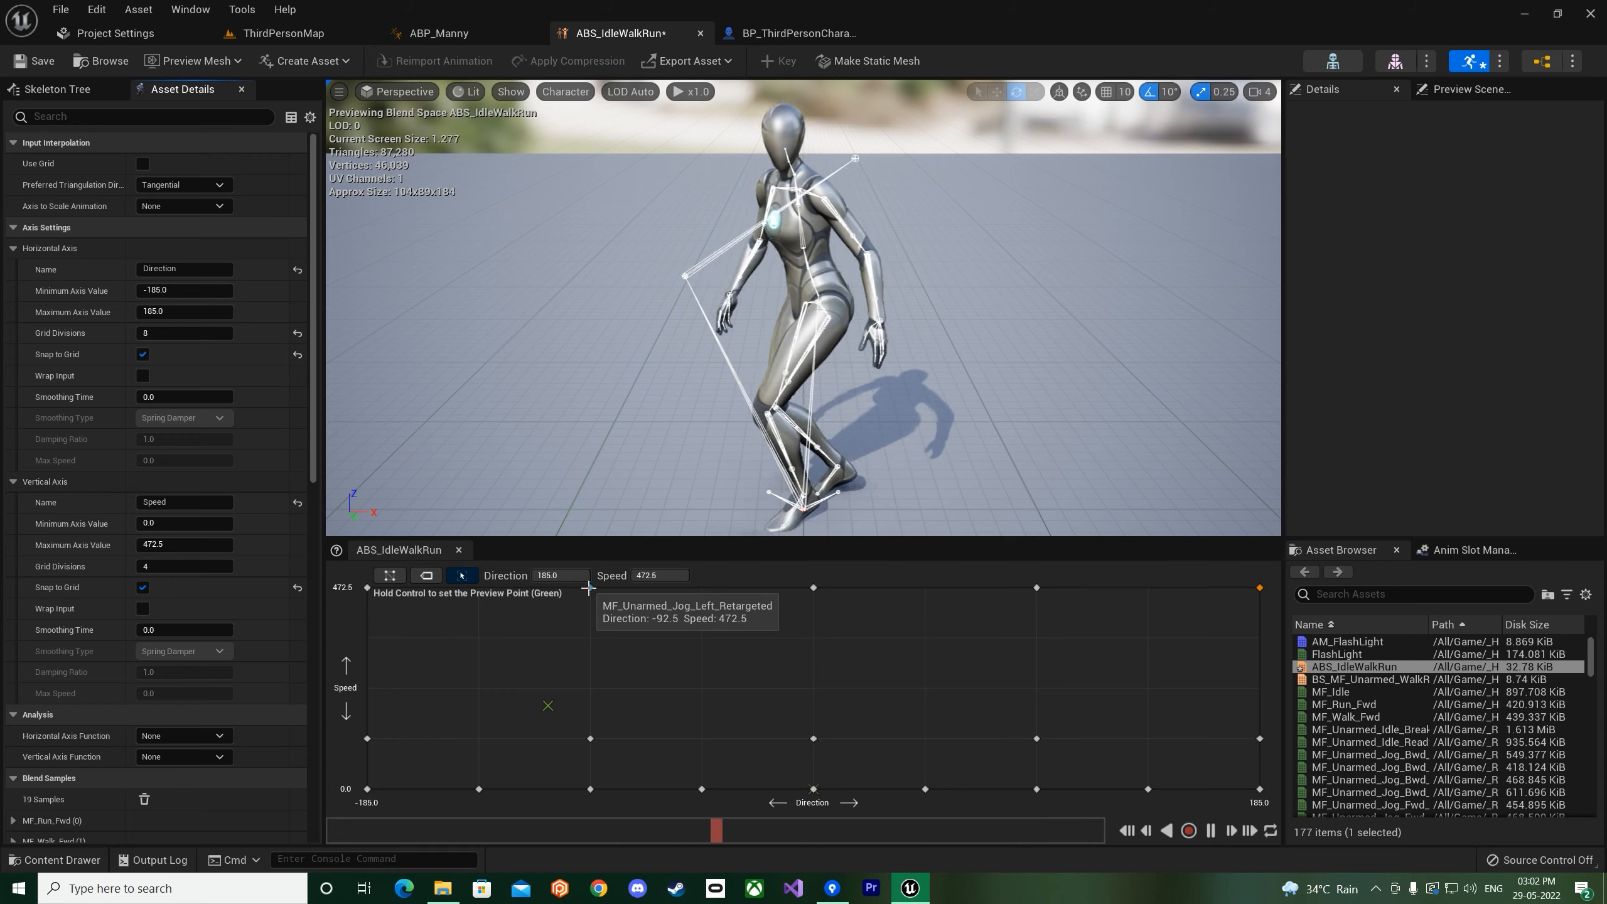
pyautogui.click(34, 60)
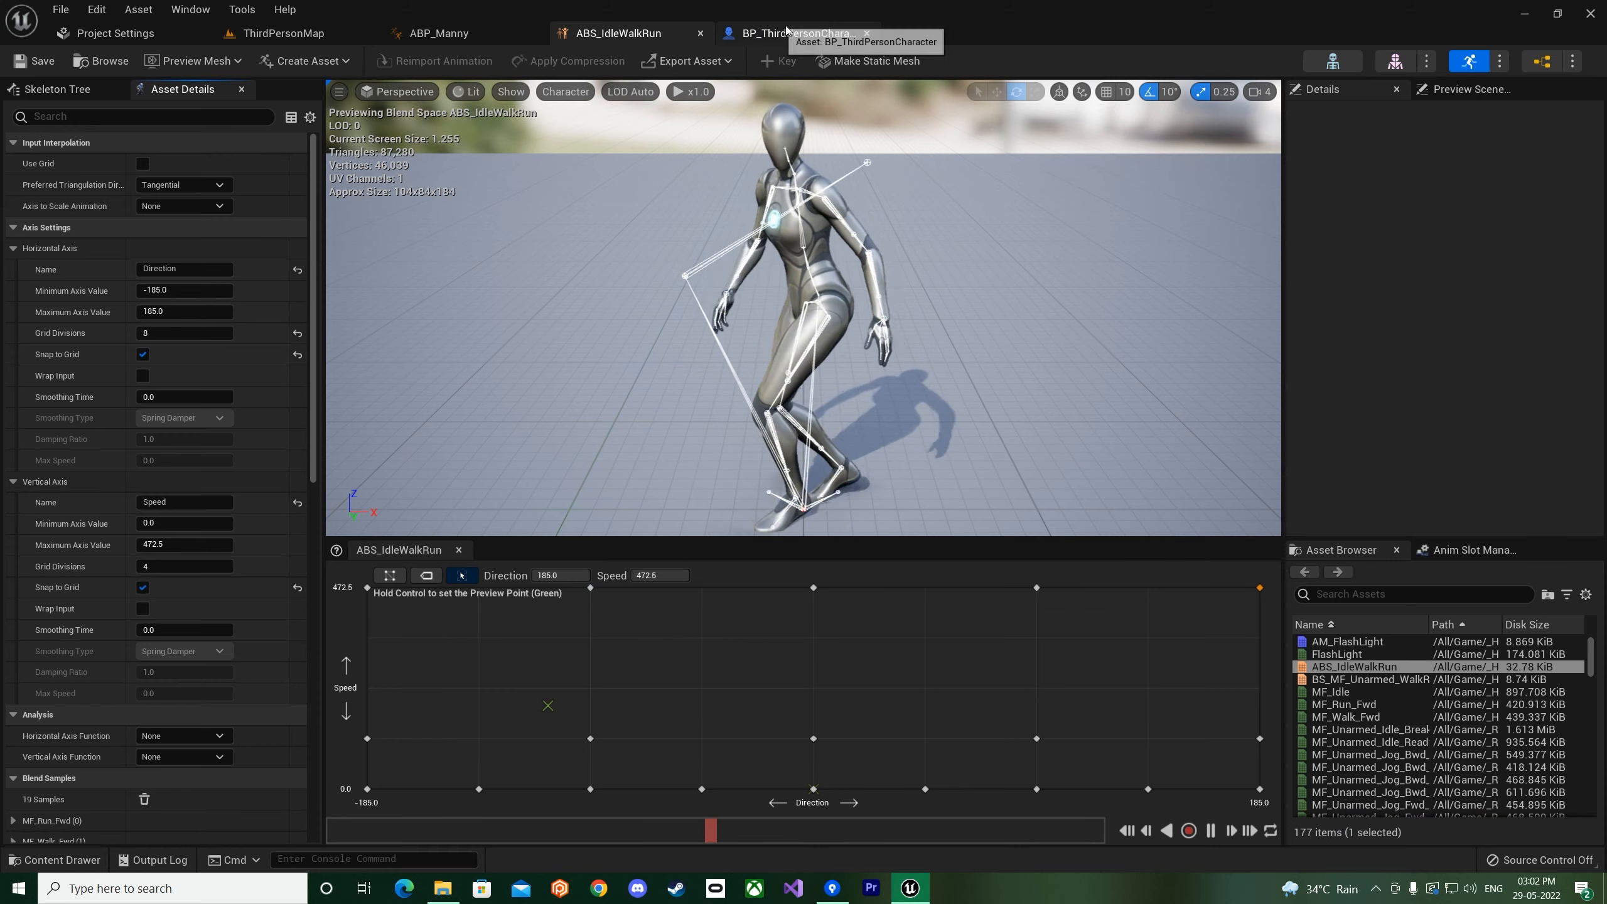
# - Set Character Movement's Max Walk Speed to 472 cm/s in BP_ThirdPersonCharacter, then compile and save the blueprint
pyautogui.click(791, 32)
pyautogui.click(158, 262)
pyautogui.click(1406, 163)
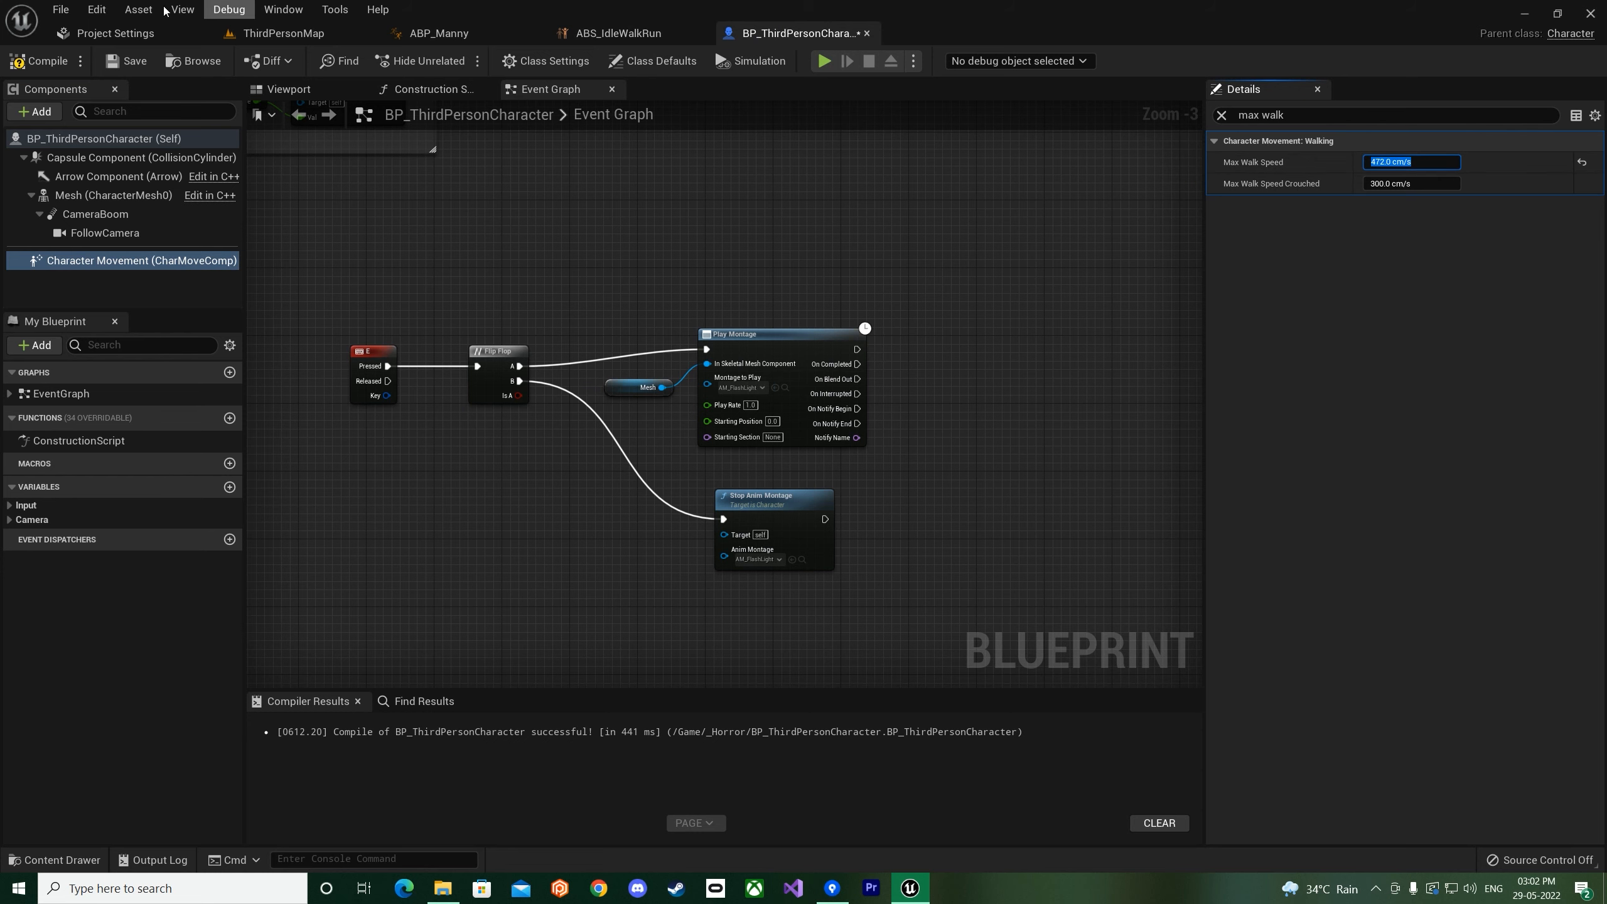
pyautogui.click(127, 61)
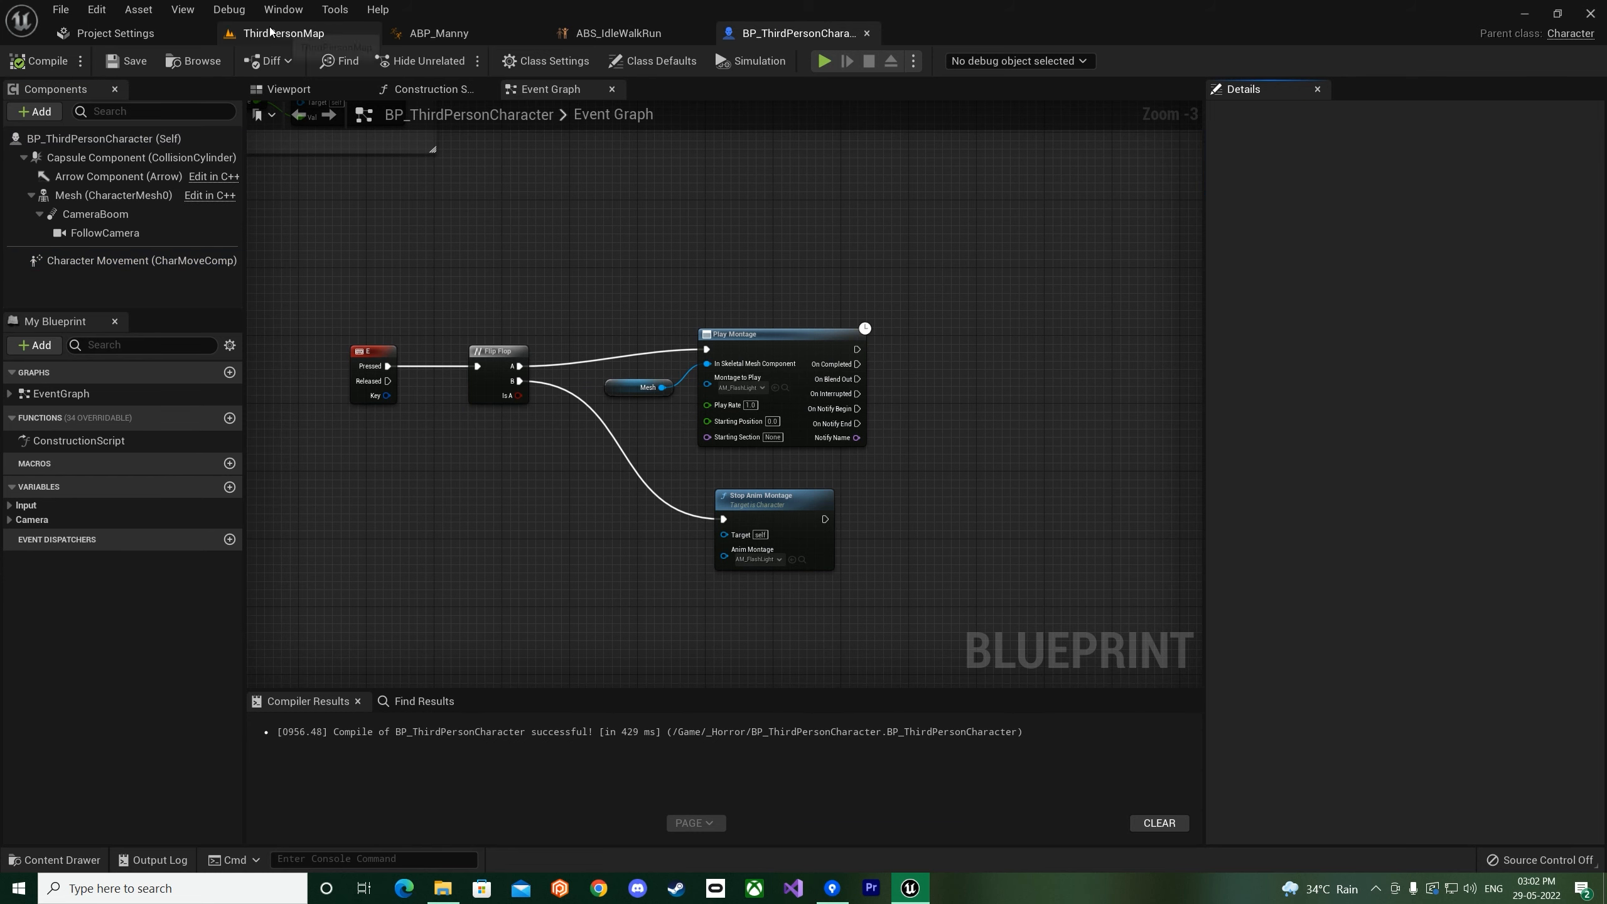
# - Play-test ThirdPersonMap to check the jog animation at the character's full running speed, and end the session
pyautogui.click(283, 32)
pyautogui.hotkey('alt', 'p')
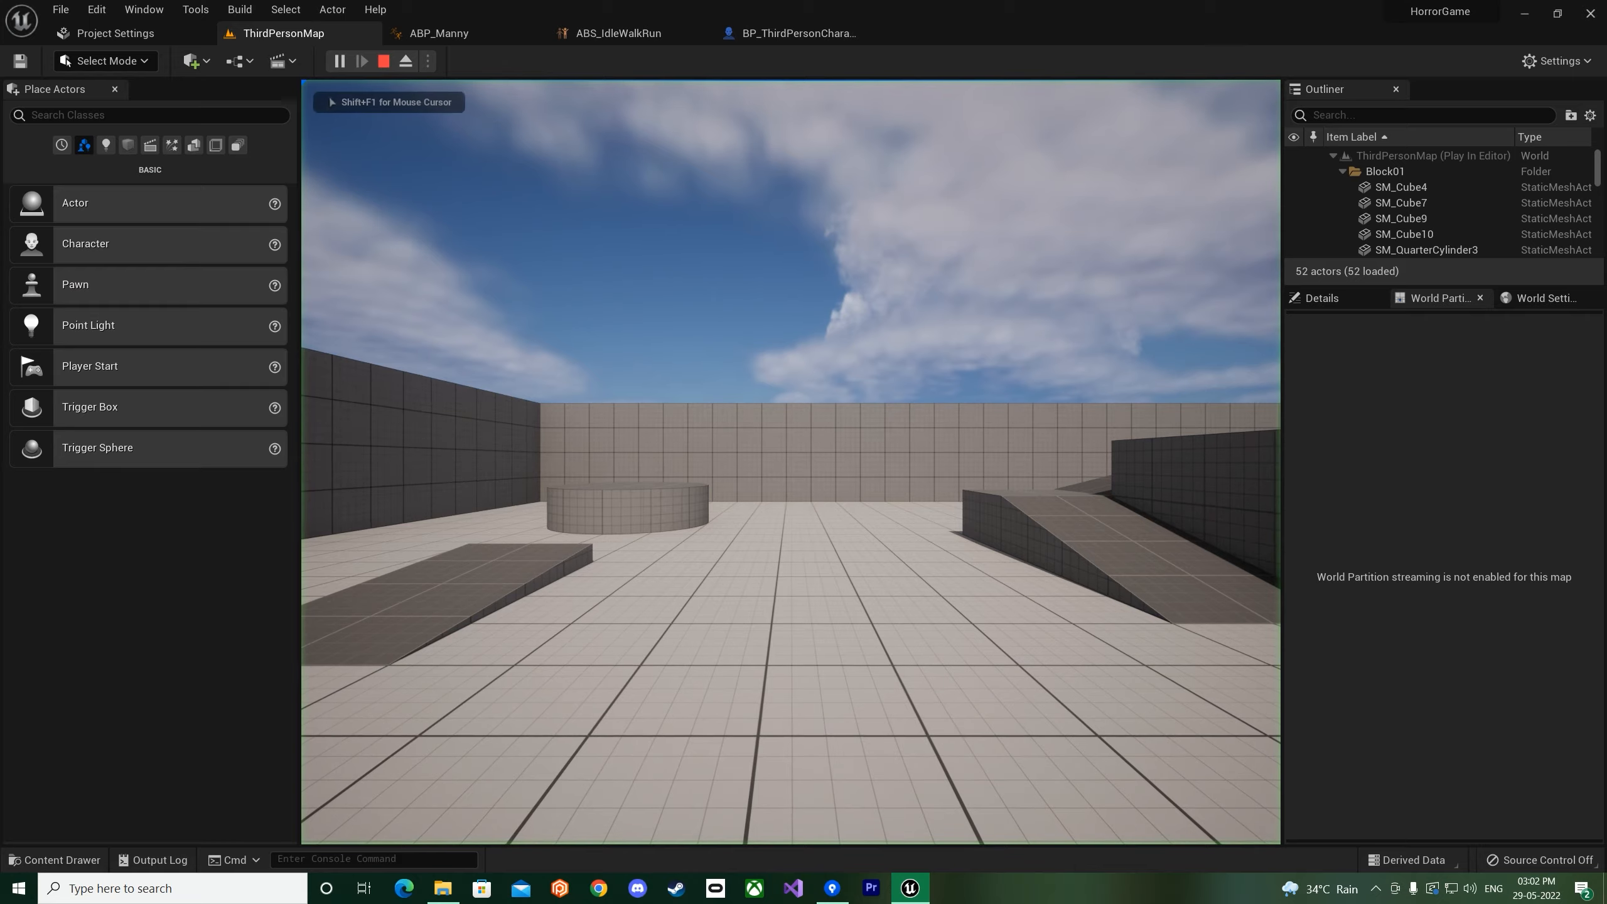
pyautogui.press('w')
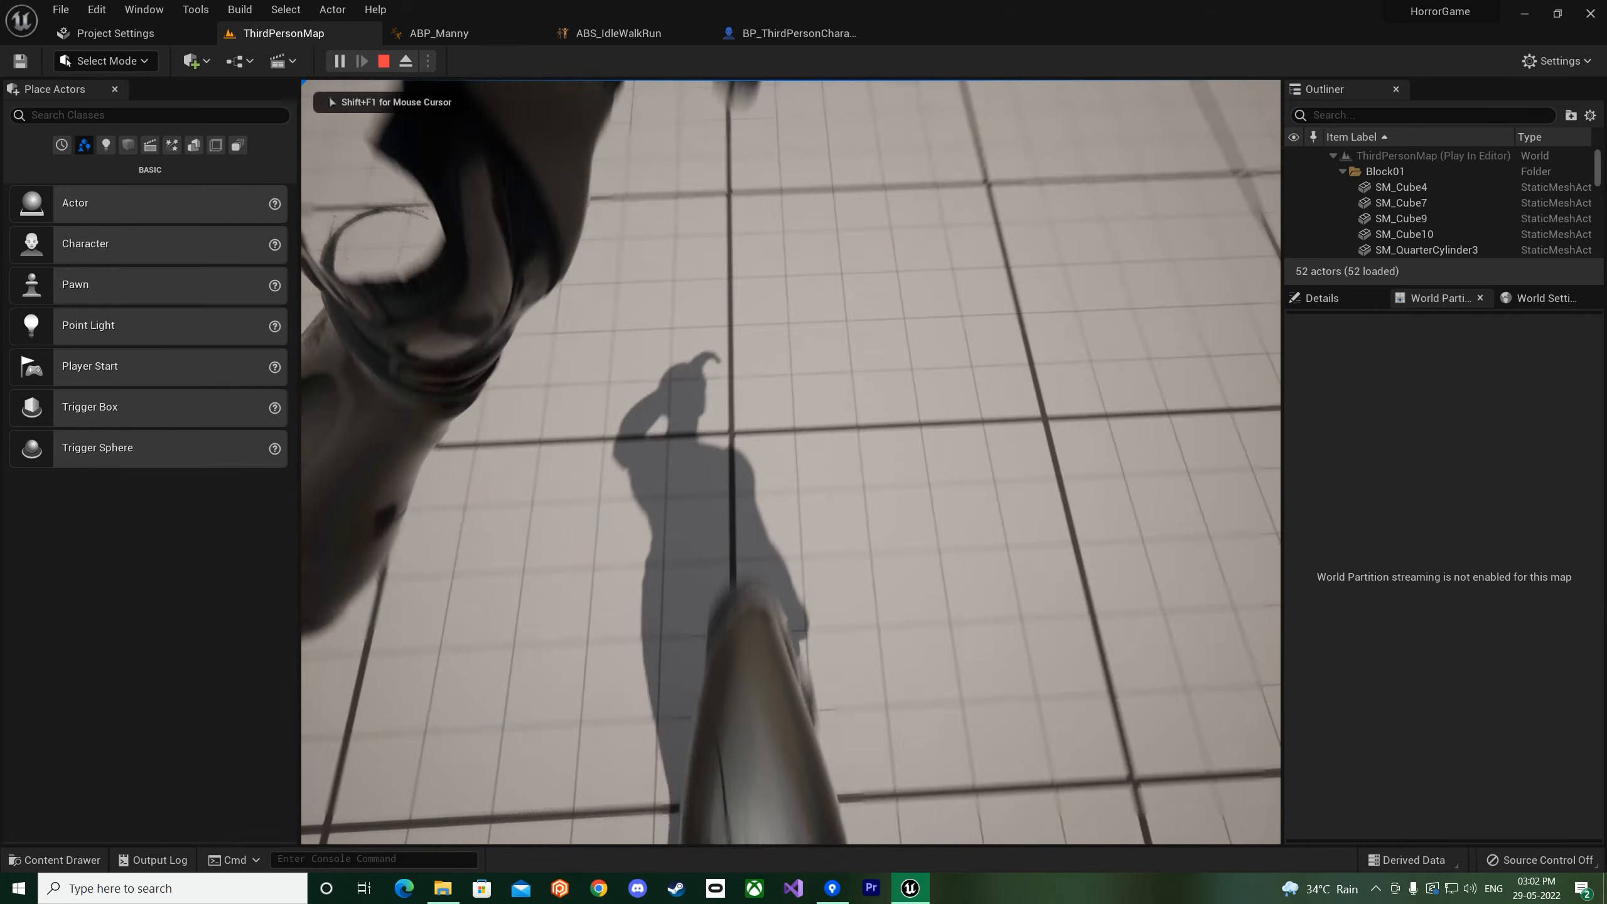
pyautogui.press('w')
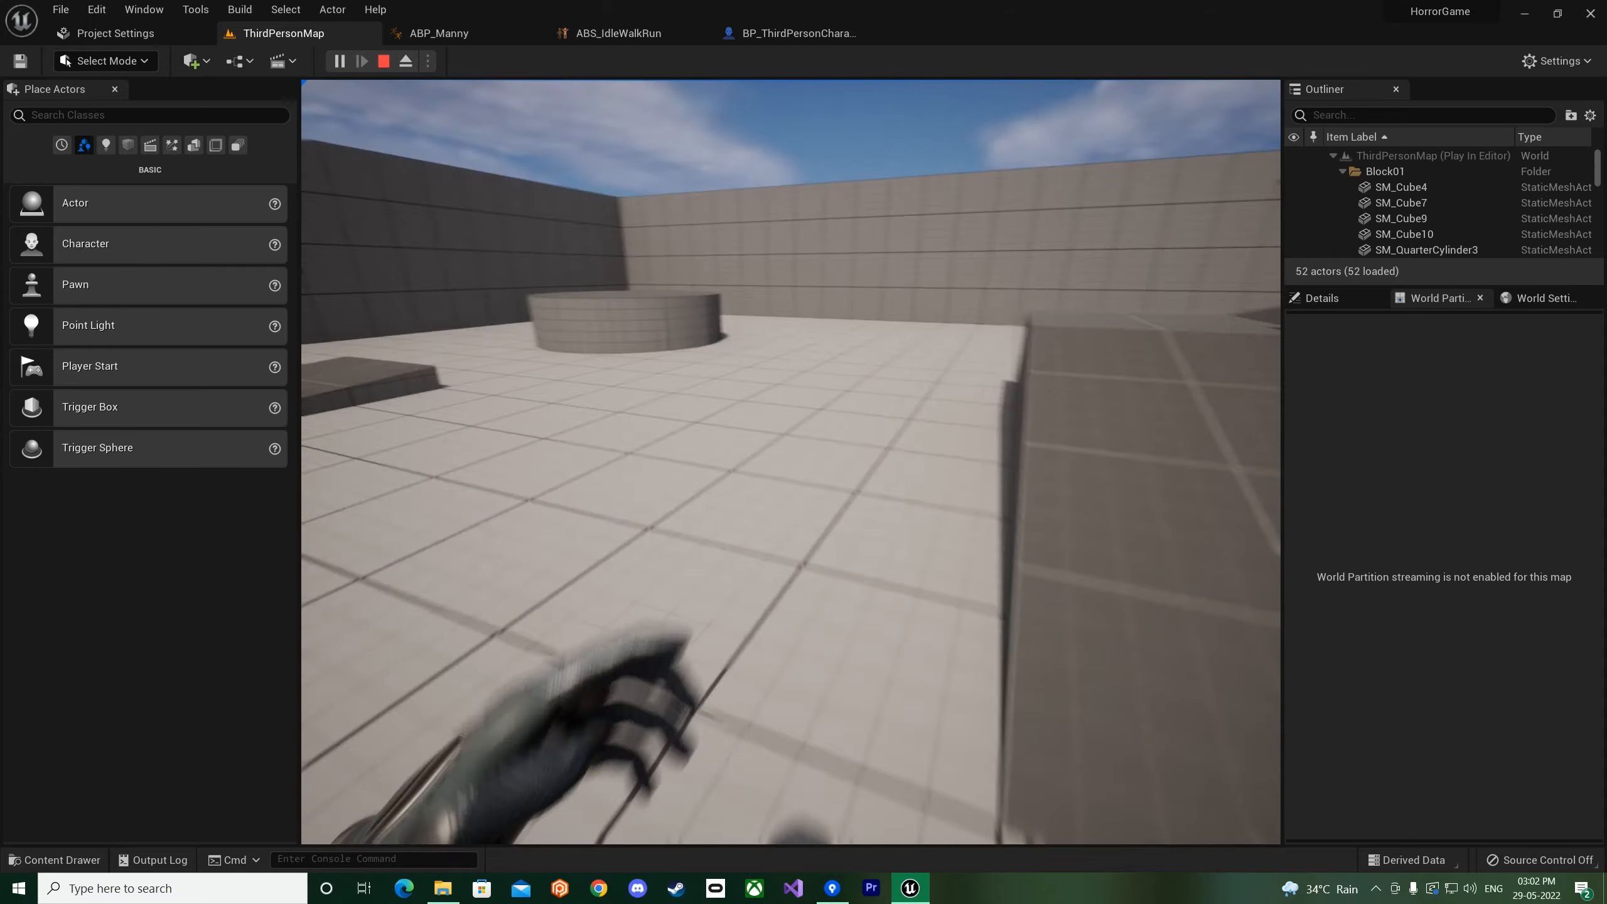
pyautogui.hotkey('shift', 'F1')
# - Check the Speed of ABS_IdleWalkRun's left walk sample, and set Character Movement's Max Walk Speed to 118 in BP_ThirdPersonCharacter
pyautogui.click(766, 39)
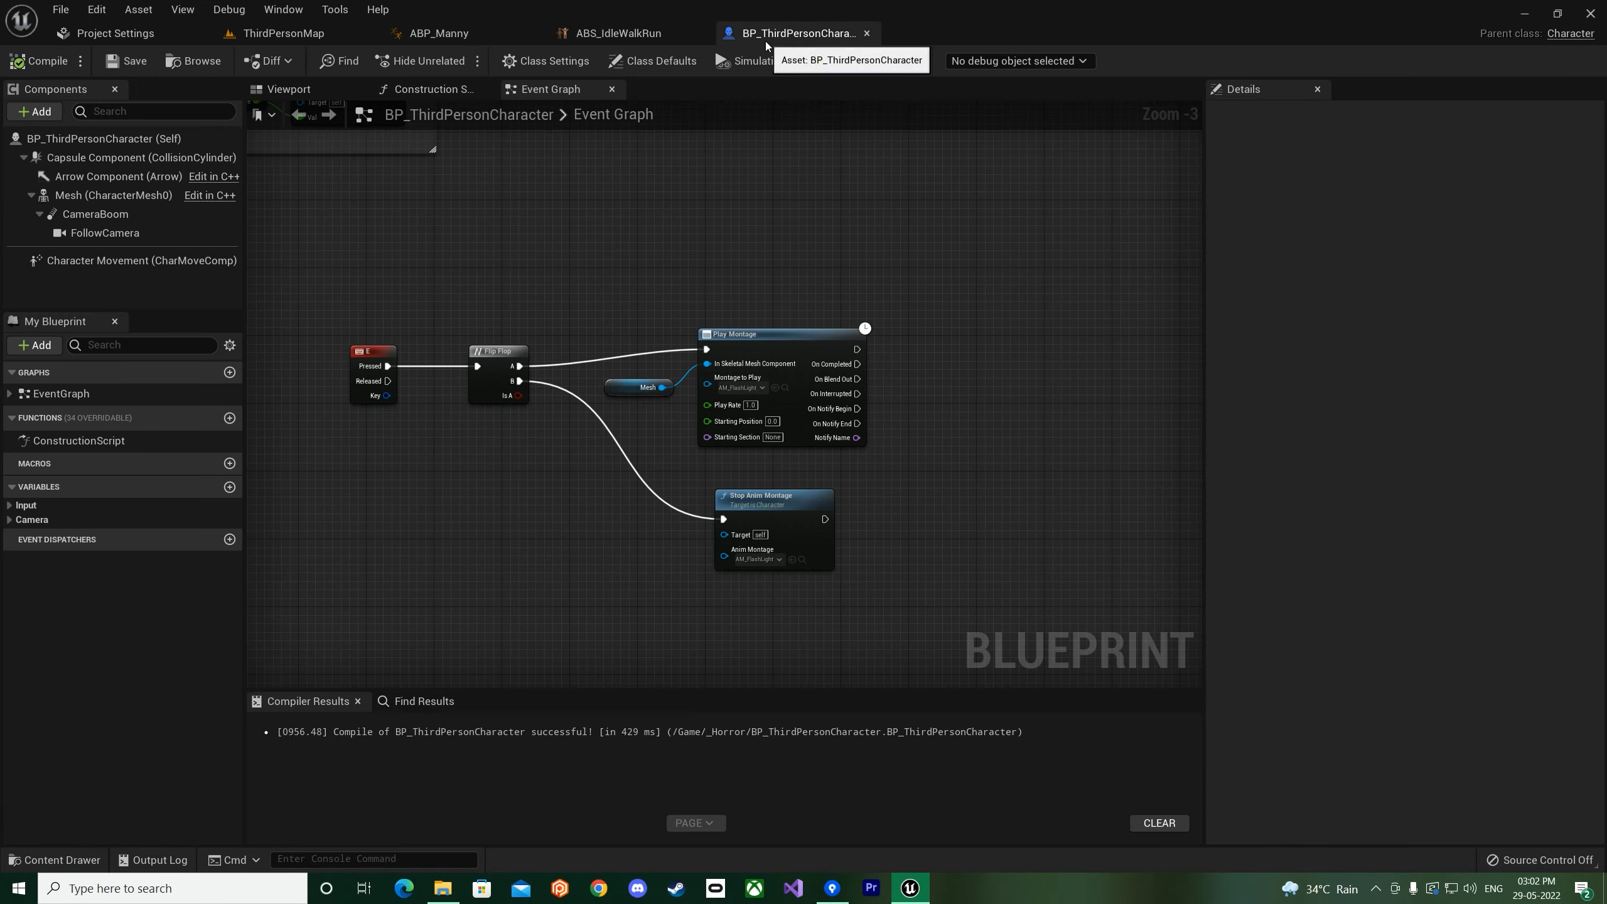
pyautogui.click(109, 265)
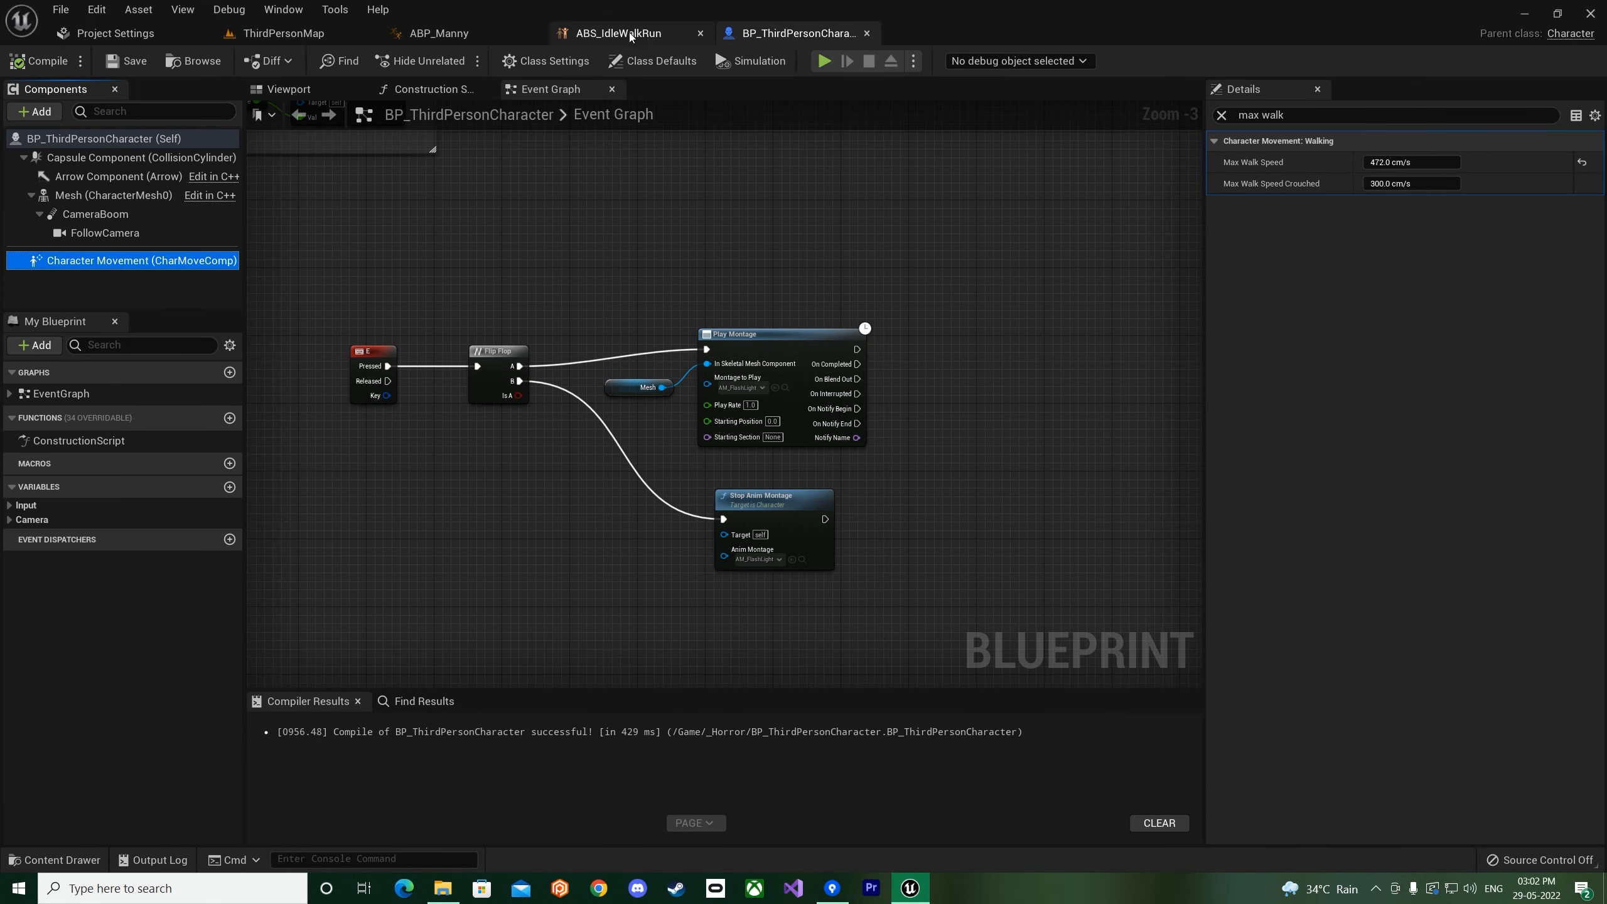
pyautogui.click(631, 37)
pyautogui.moveTo(590, 741)
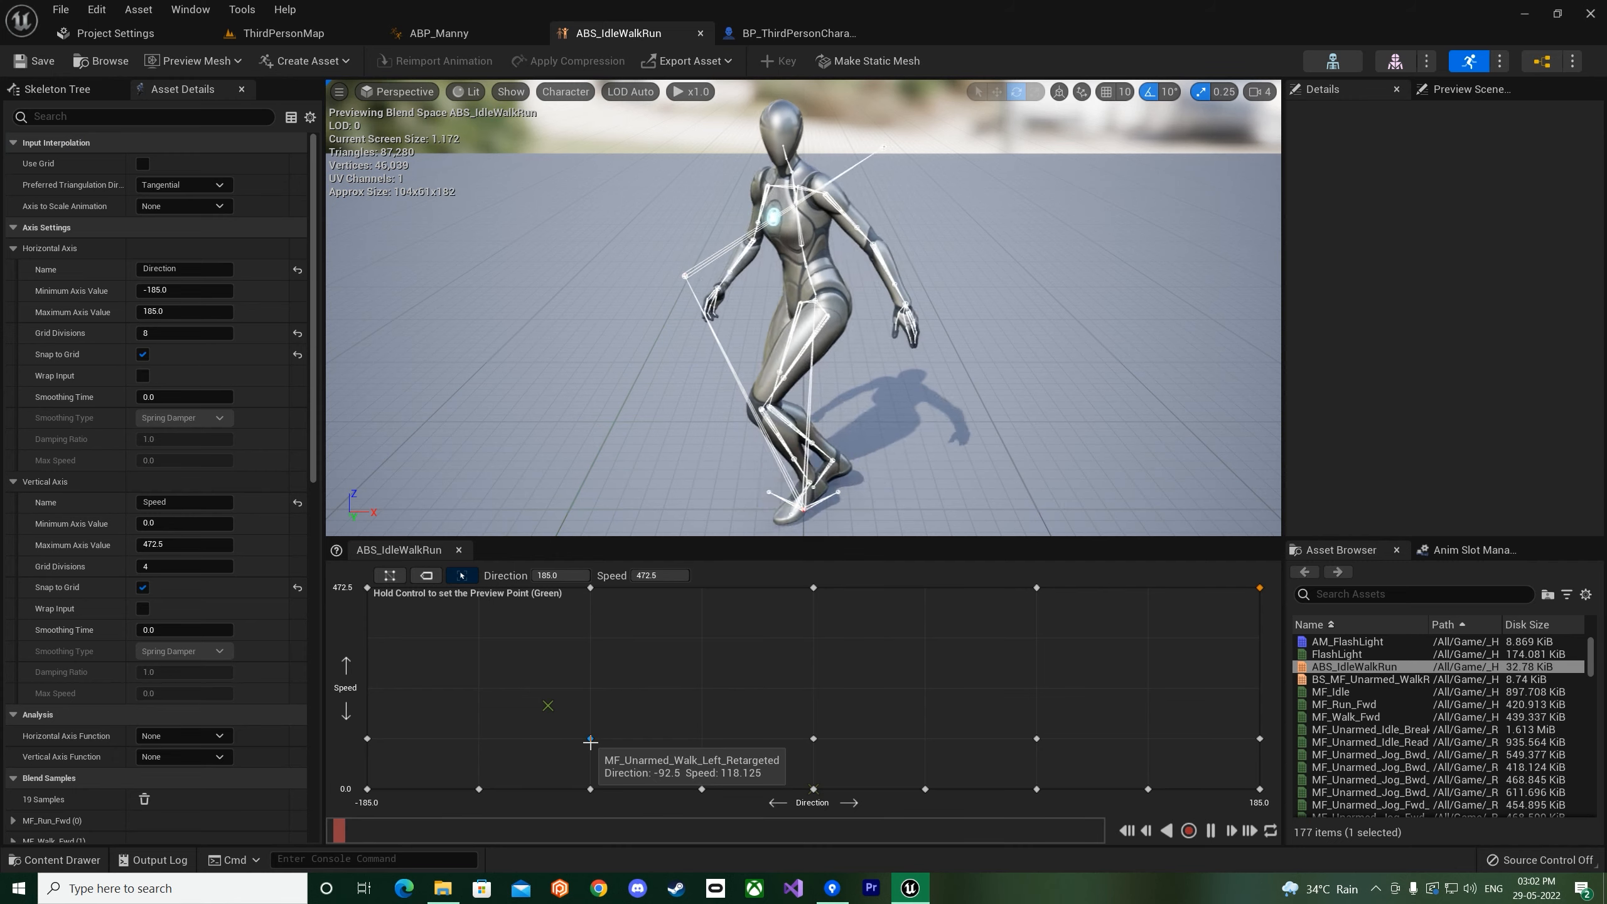
pyautogui.click(791, 33)
pyautogui.click(1412, 183)
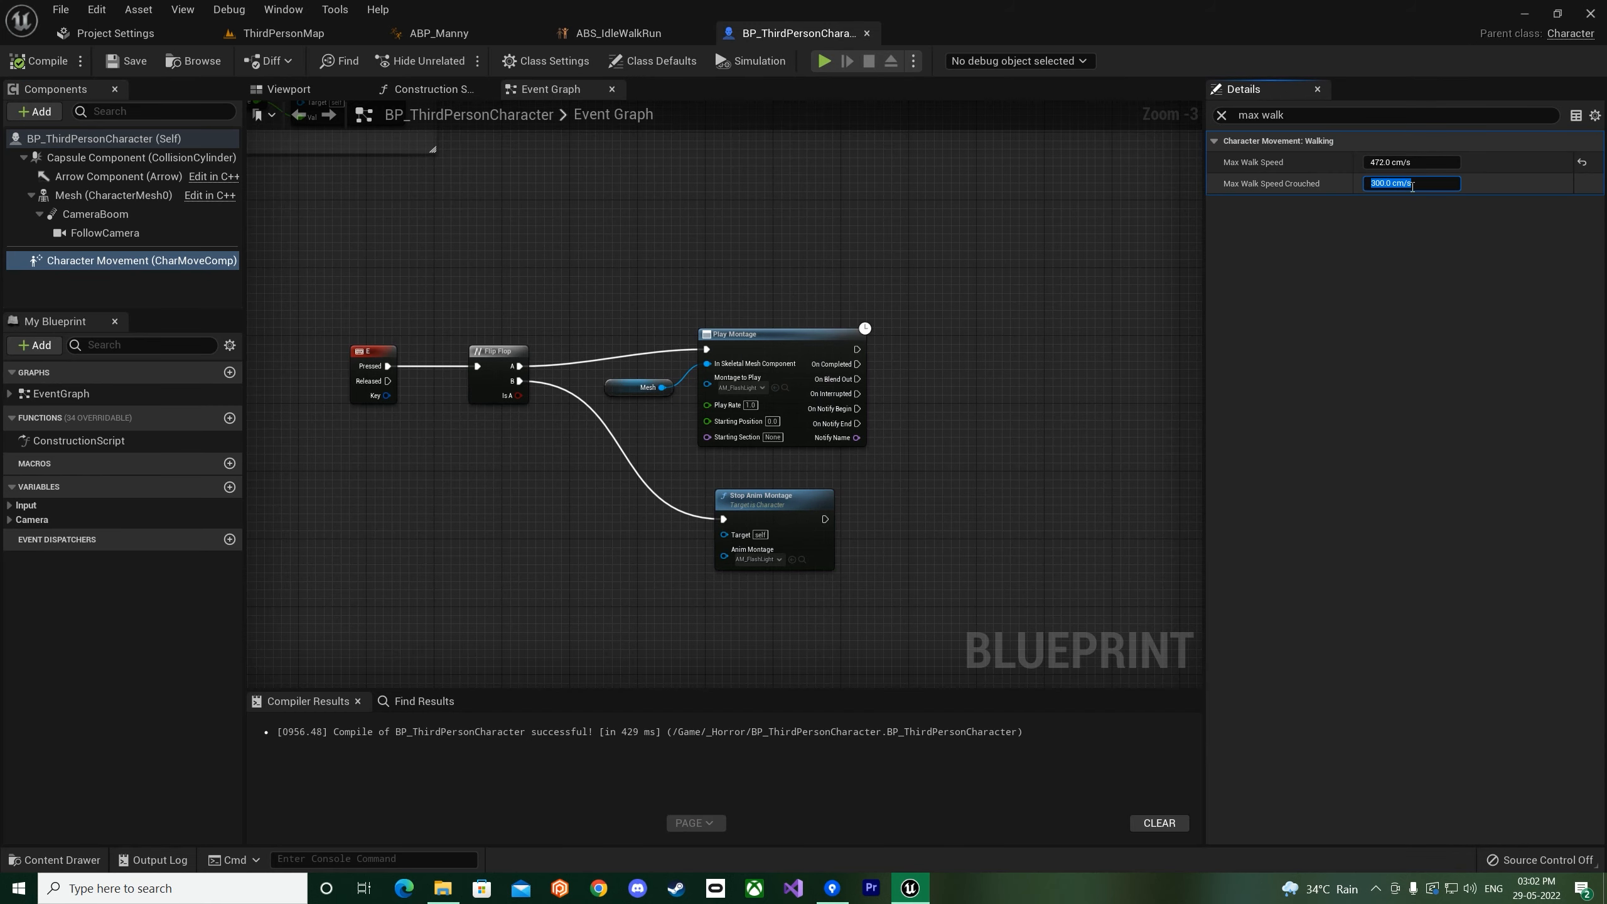
pyautogui.click(1417, 163)
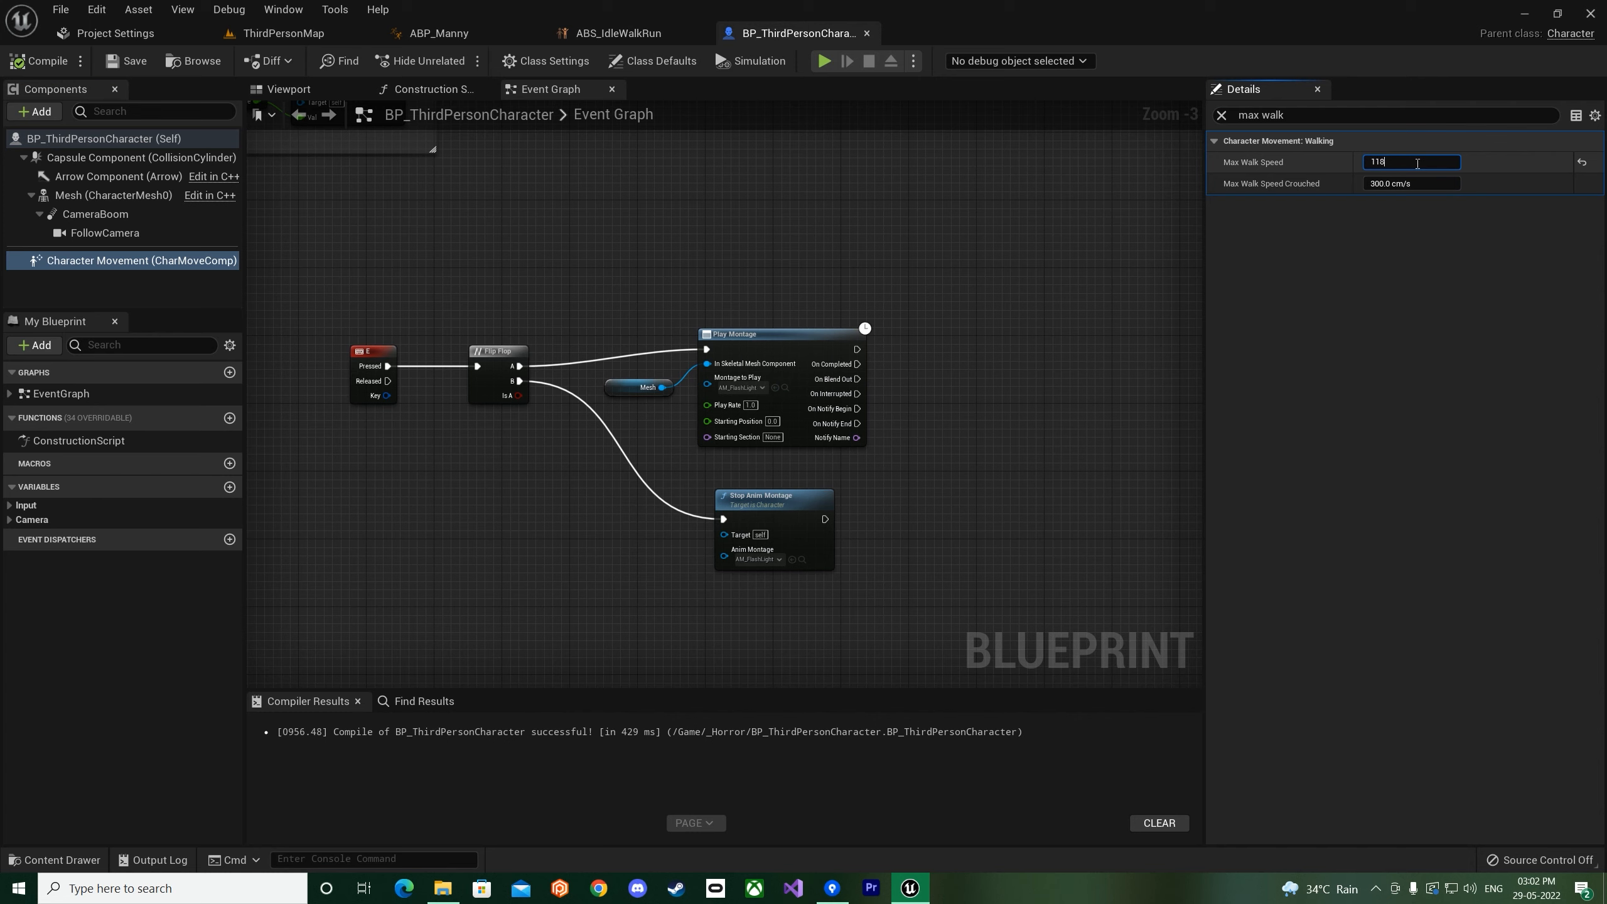
# - Play-test ThirdPersonMap while looking down at the body to check the slower walk, and end the session
pyautogui.click(282, 33)
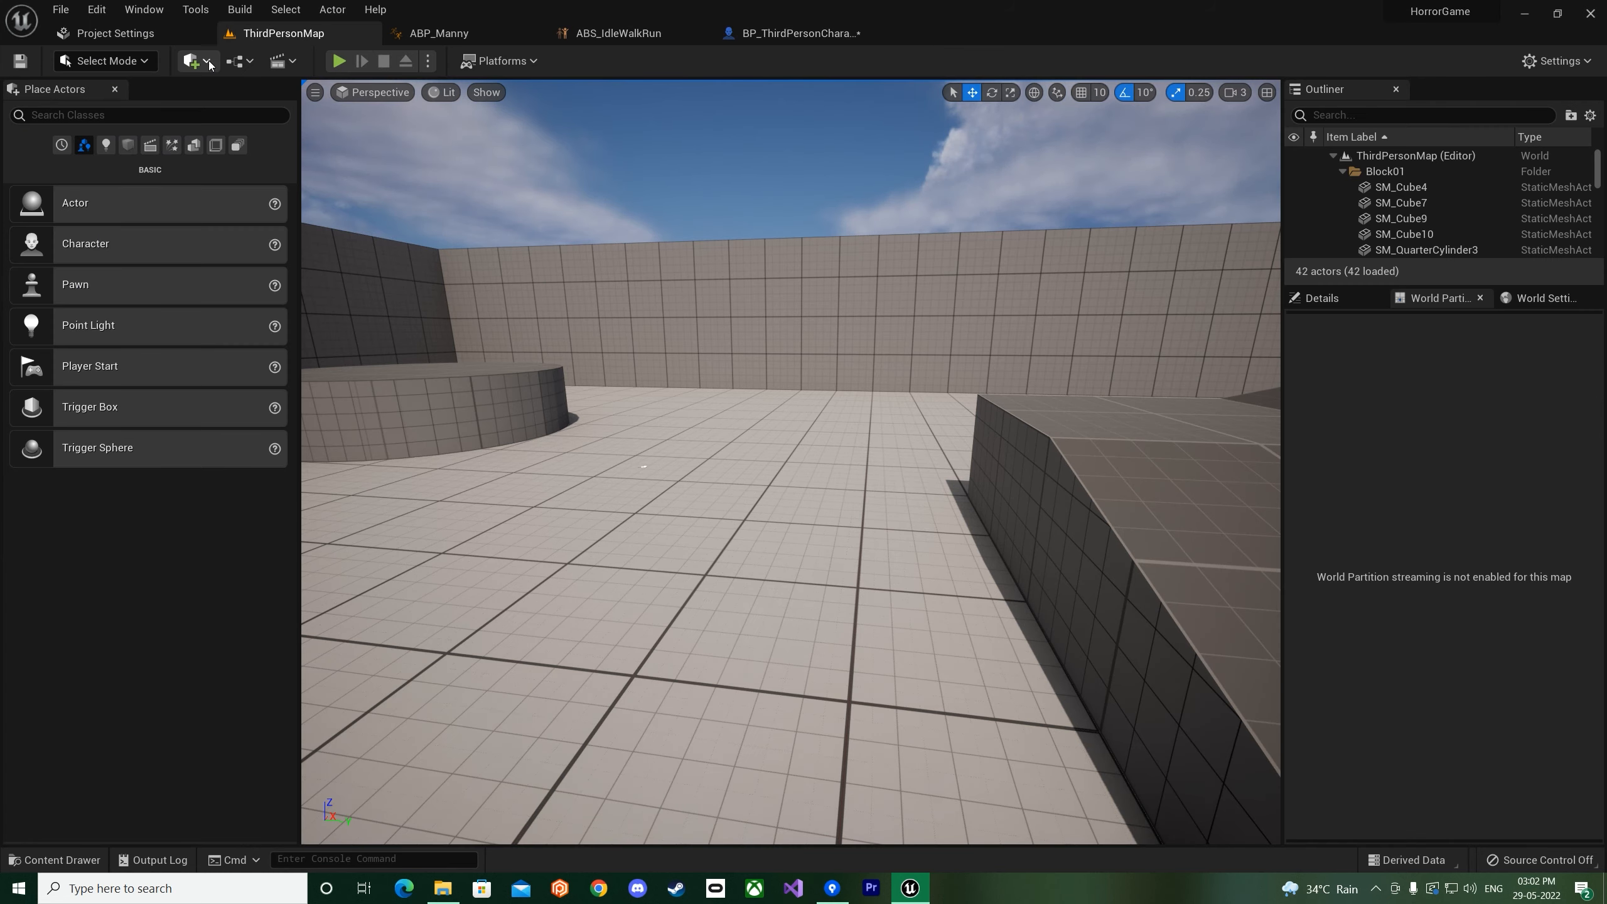
pyautogui.hotkey('alt', 'p')
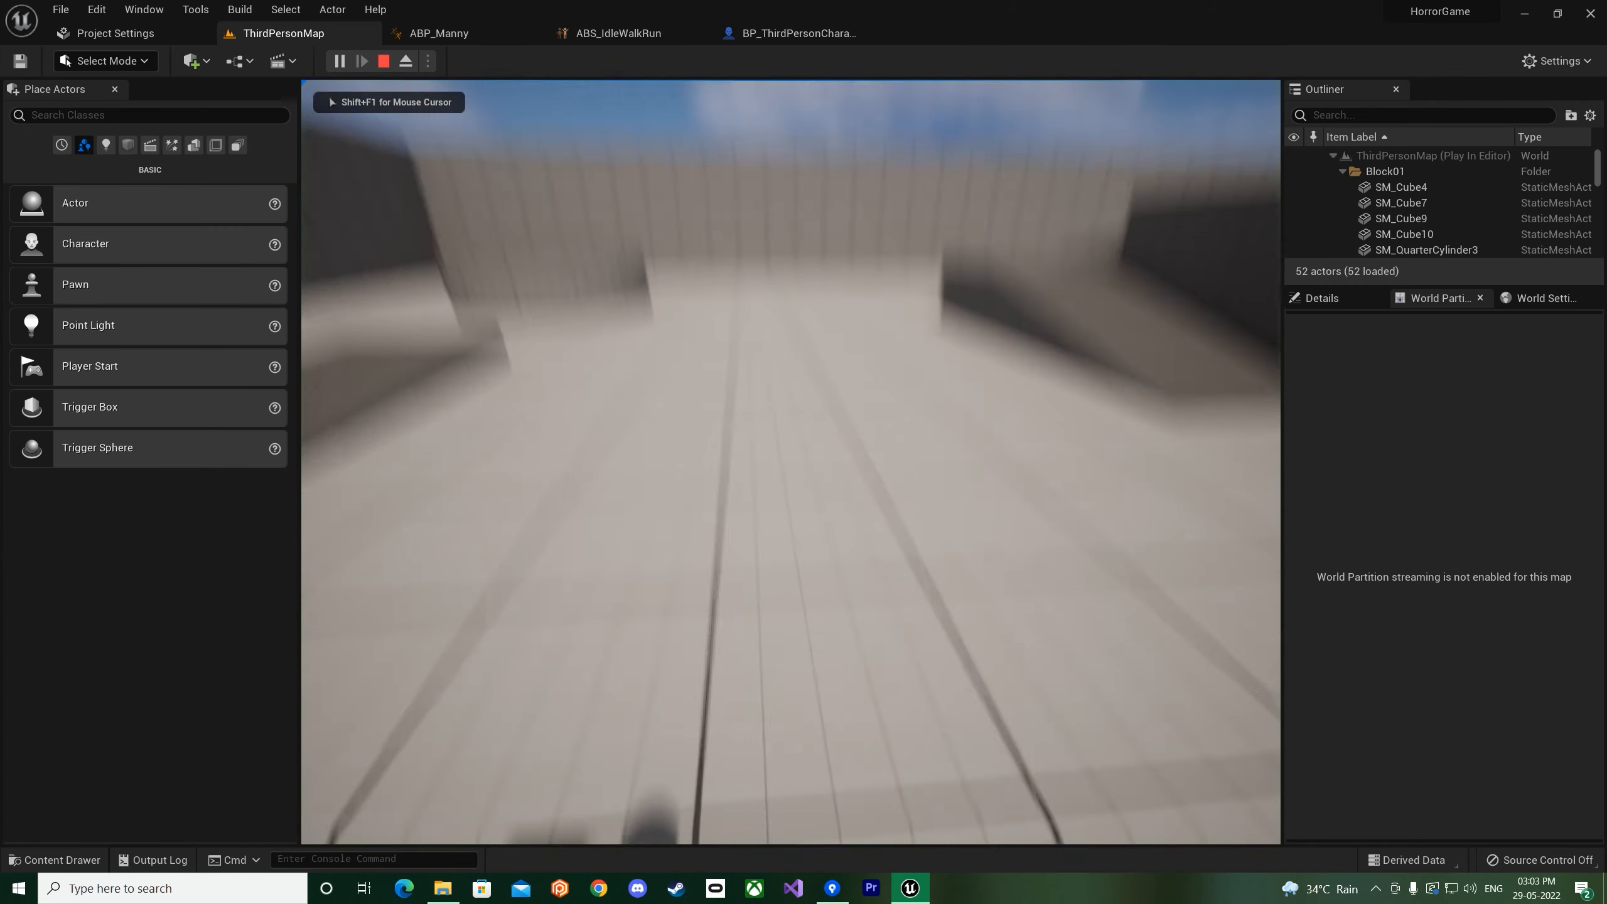
pyautogui.press('w')
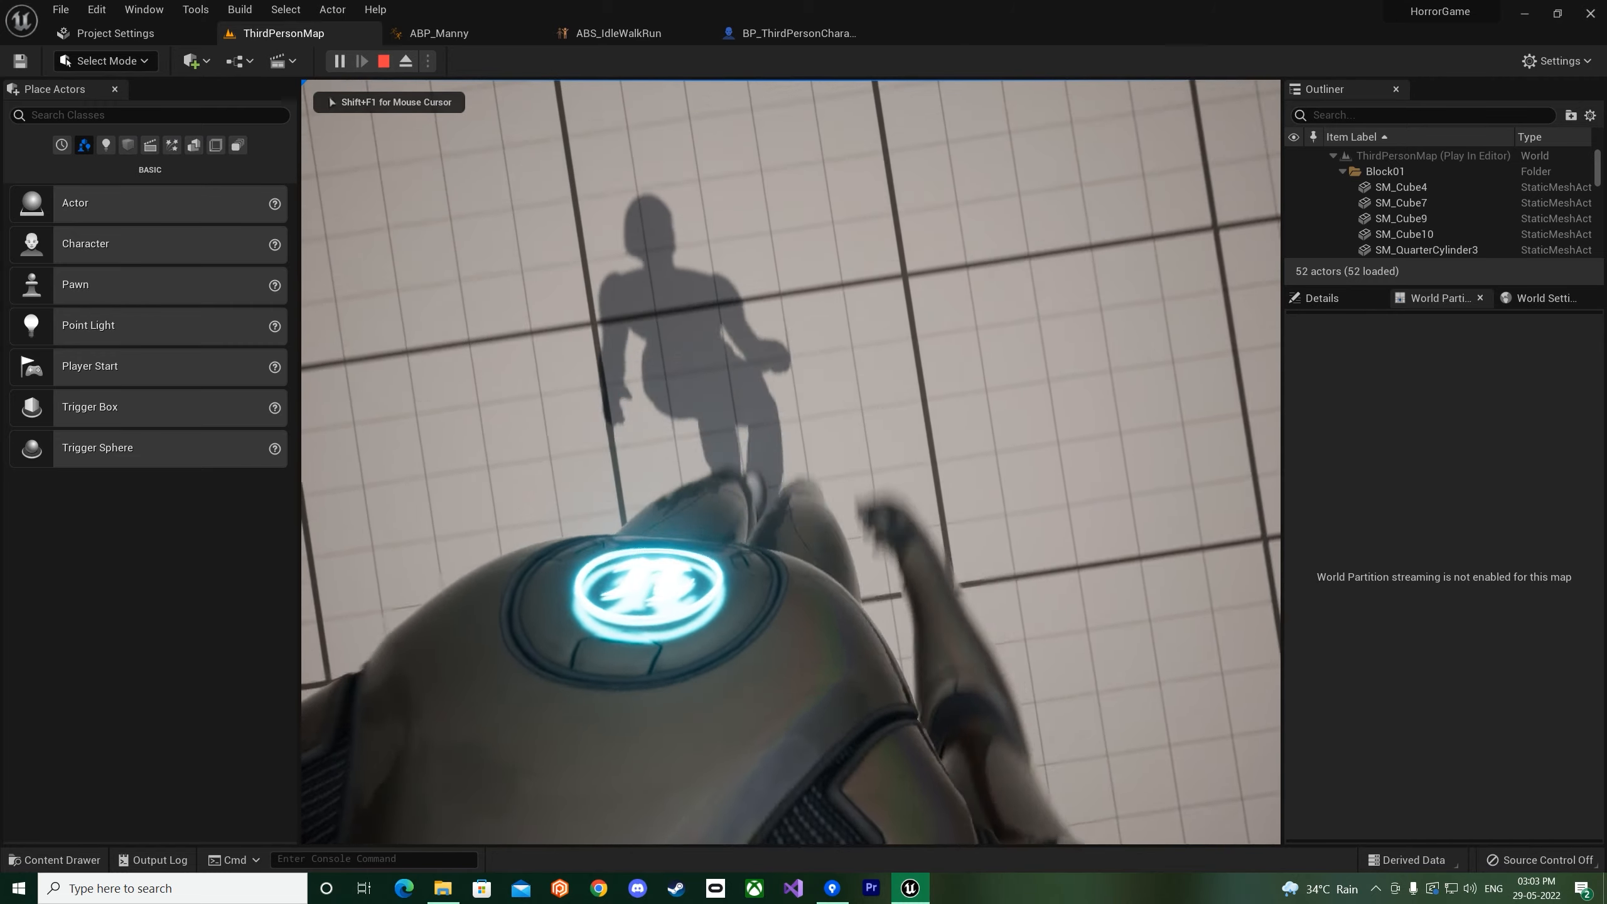
pyautogui.press('w')
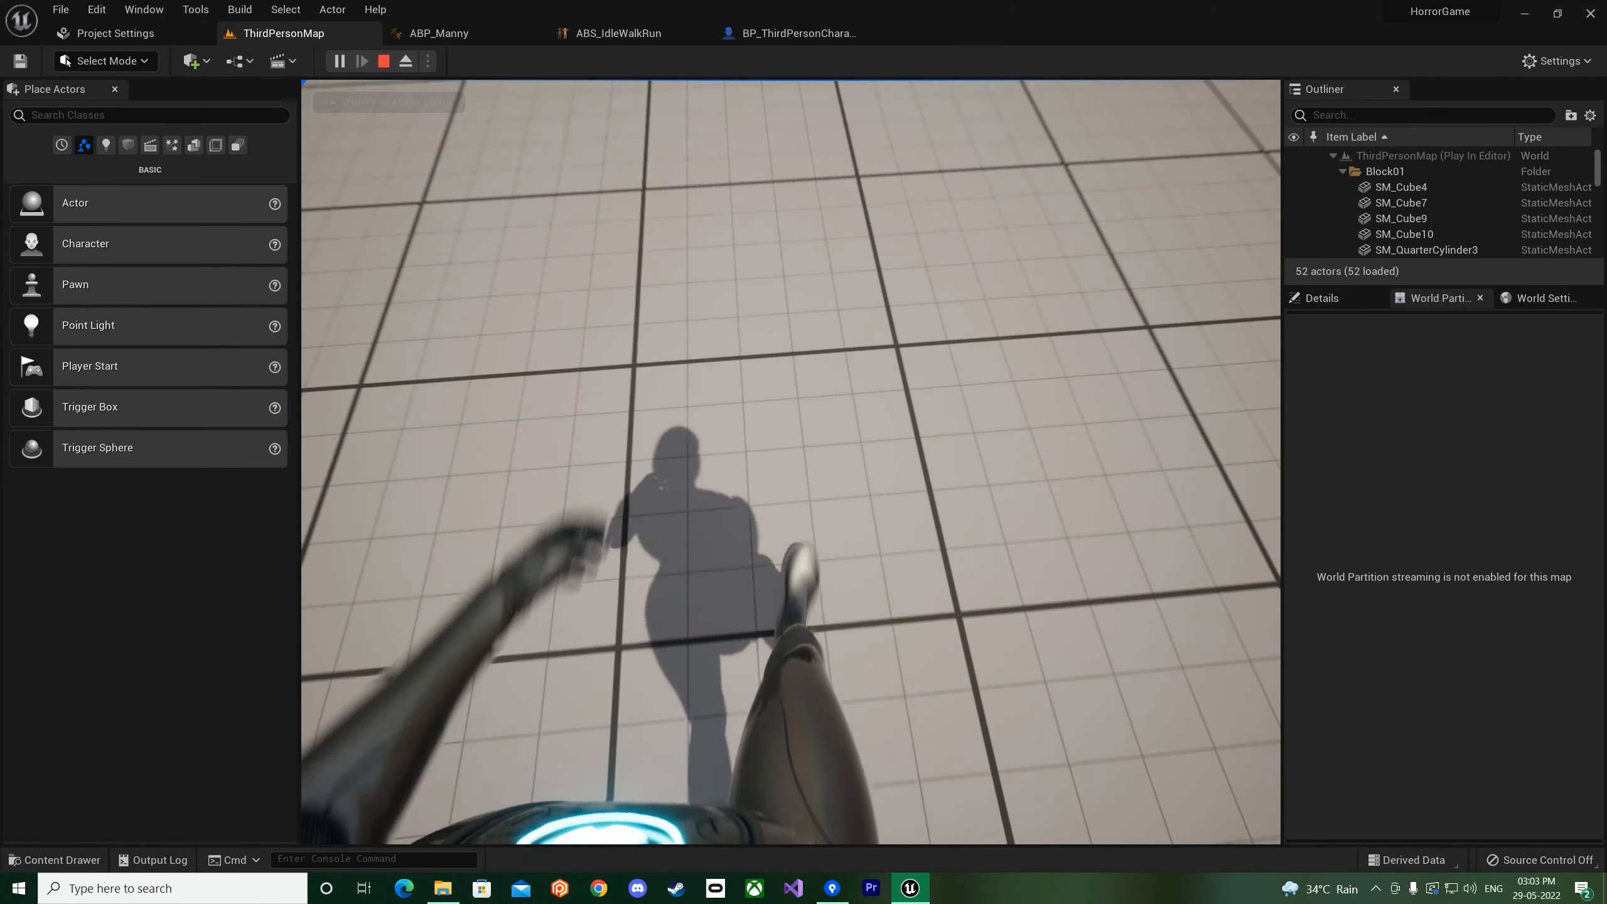
pyautogui.press('Escape')
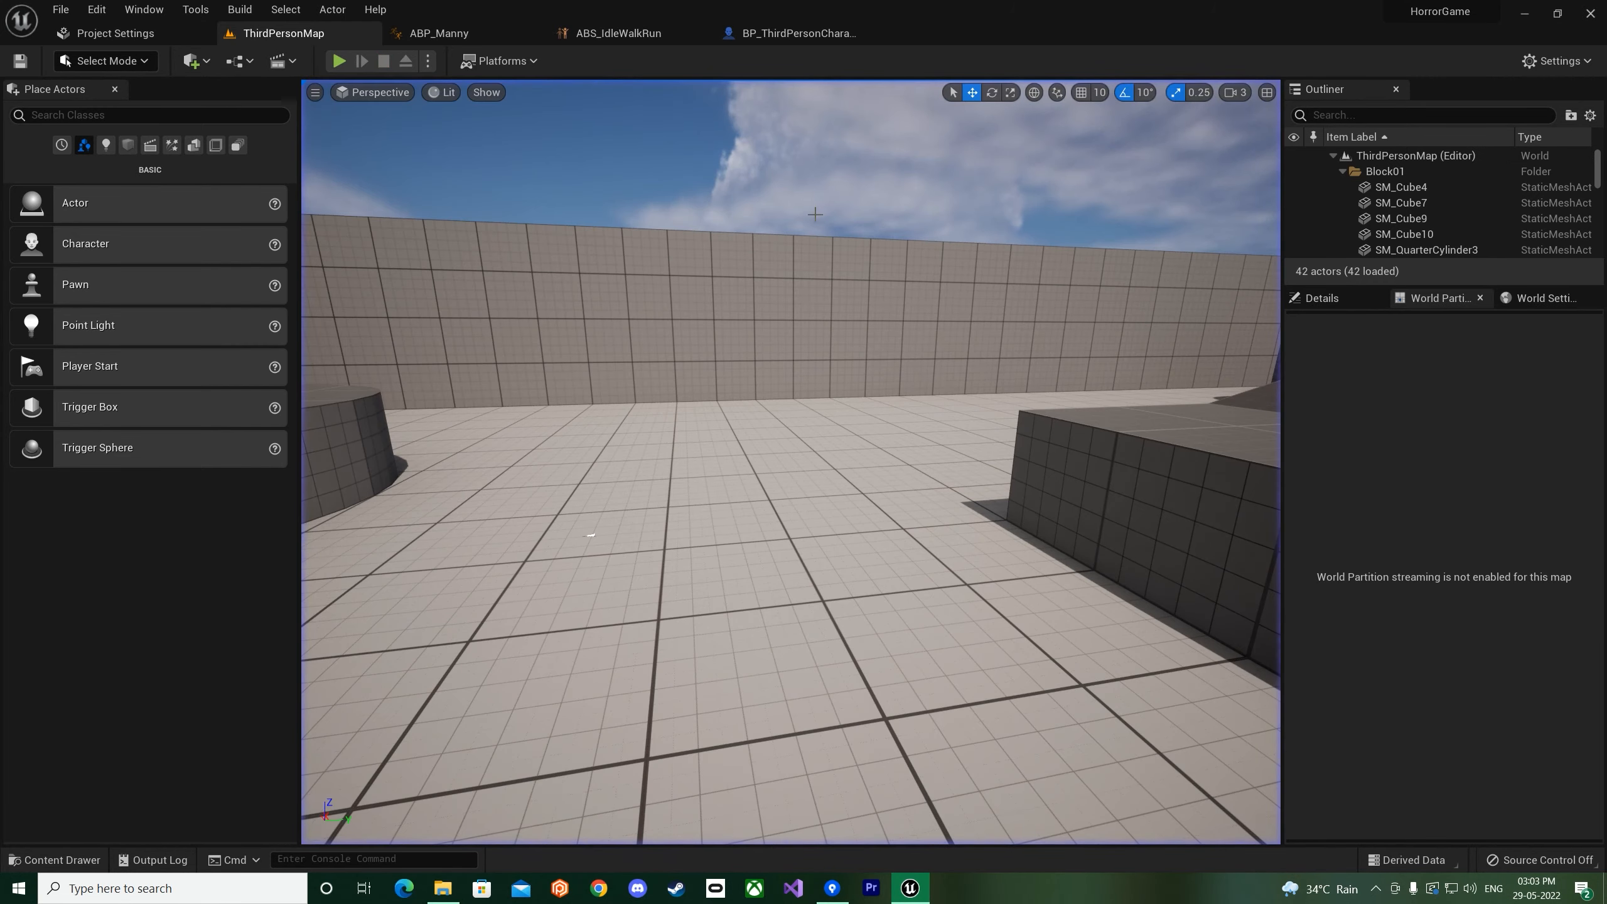
# - Try ABS_IdleWalkRun's walk sample at Direction -92.5 on Speed 236.25, and move it back to 118.125
pyautogui.click(768, 38)
pyautogui.click(620, 35)
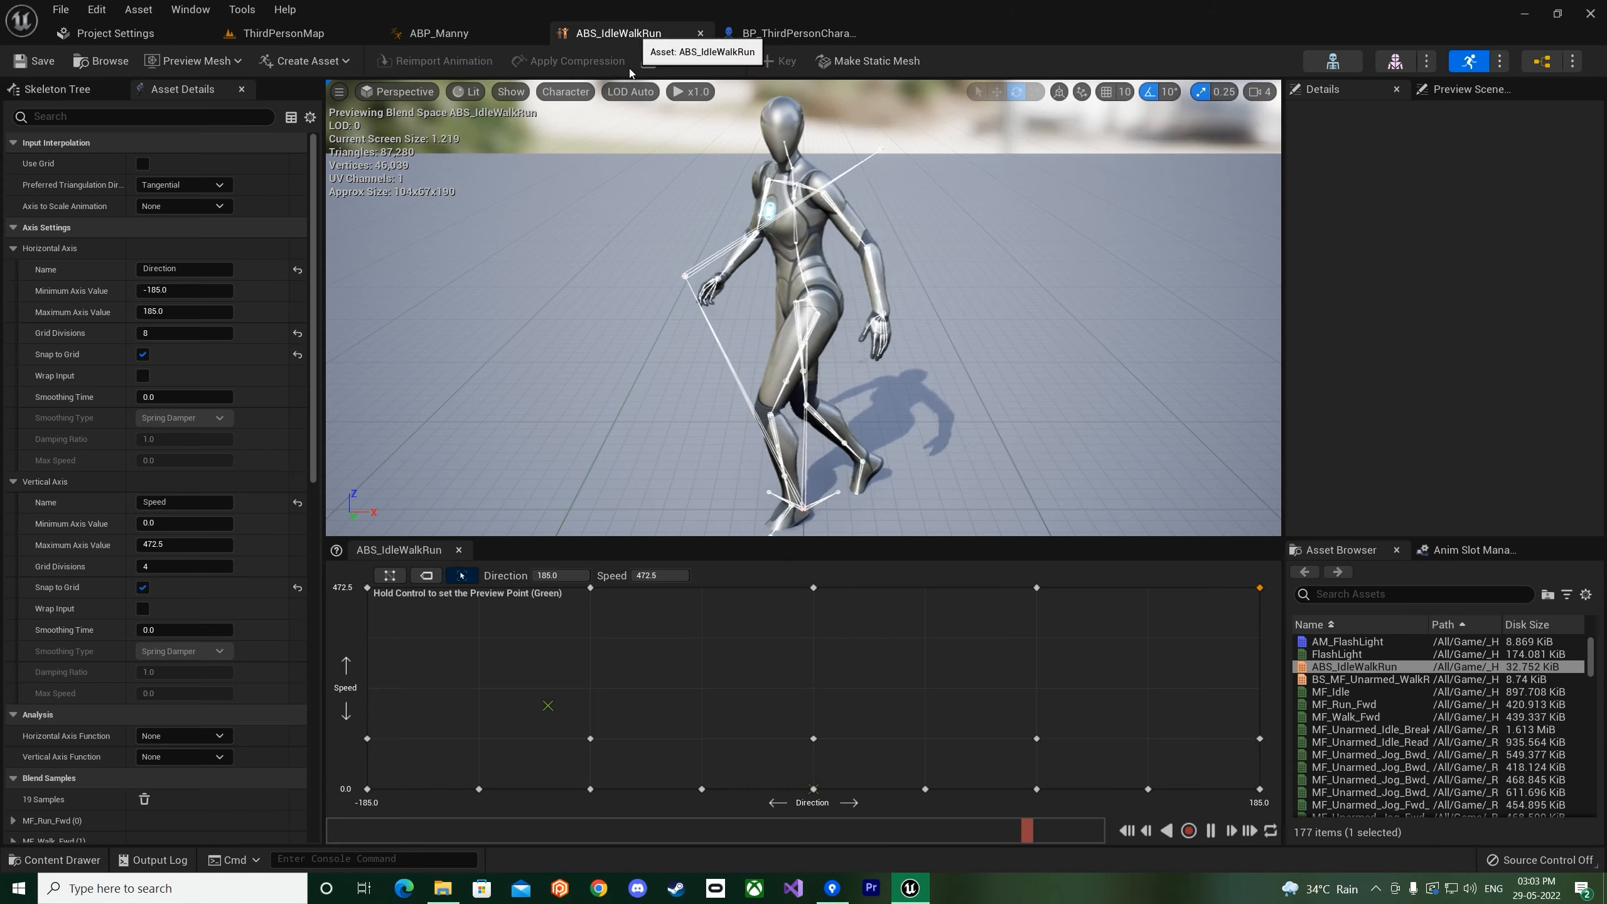
pyautogui.moveTo(590, 739); pyautogui.dragTo(589, 687)
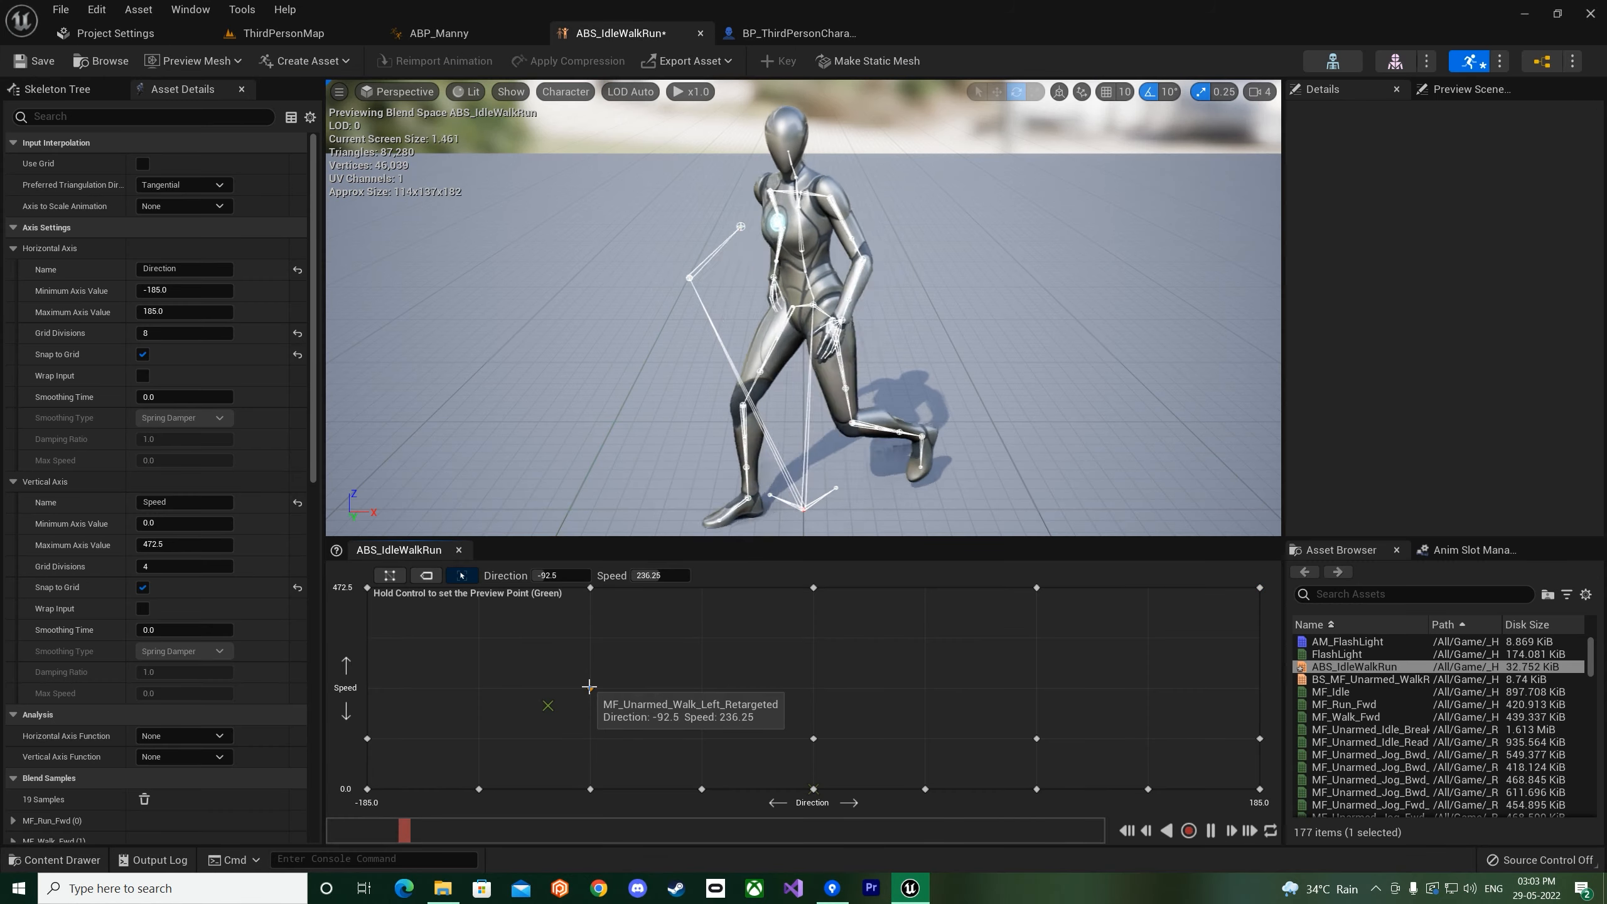
pyautogui.moveTo(589, 688); pyautogui.dragTo(590, 737)
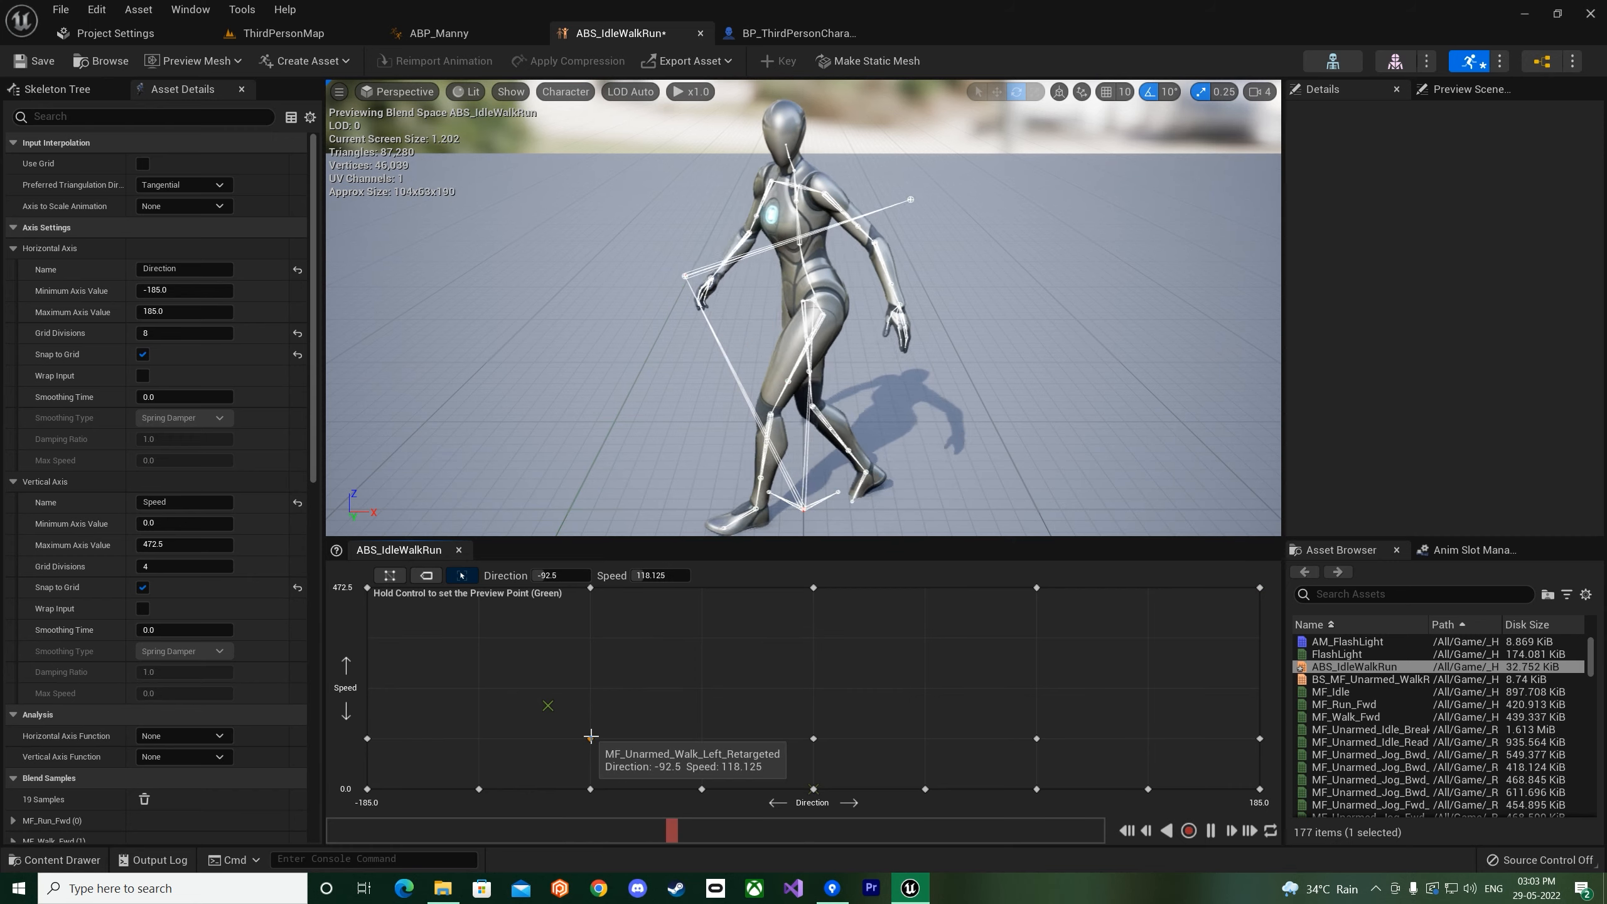
# - Set the Speed axis's Grid Divisions to 6, raise all walk samples to Speed 157.5, and save ABS_IdleWalkRun
pyautogui.click(169, 567)
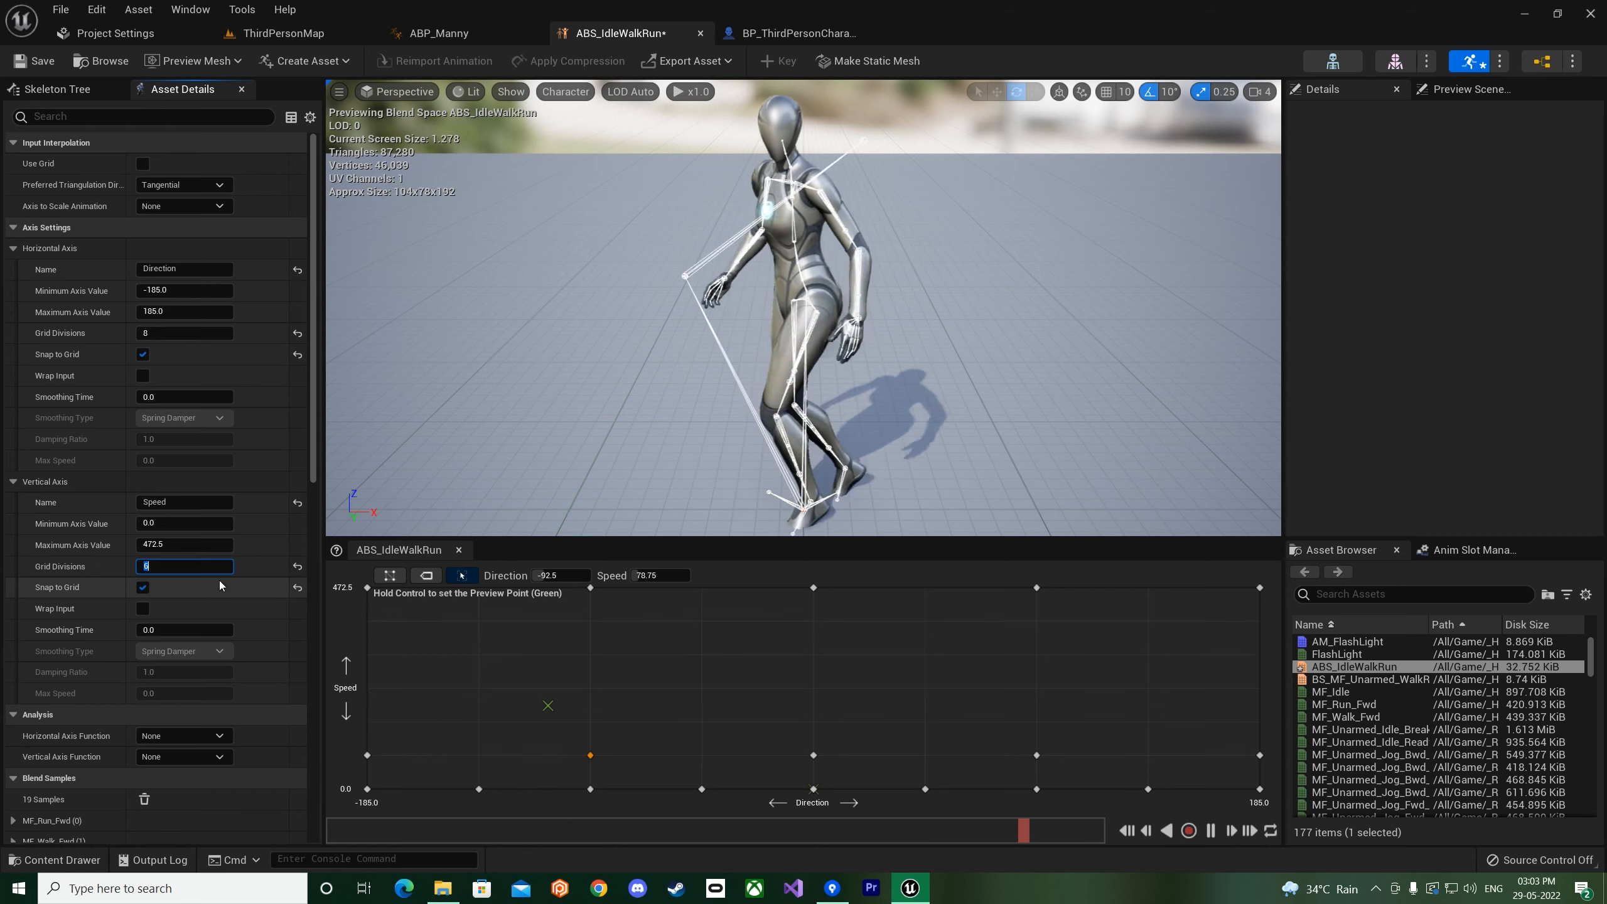
pyautogui.moveTo(589, 754); pyautogui.dragTo(589, 721)
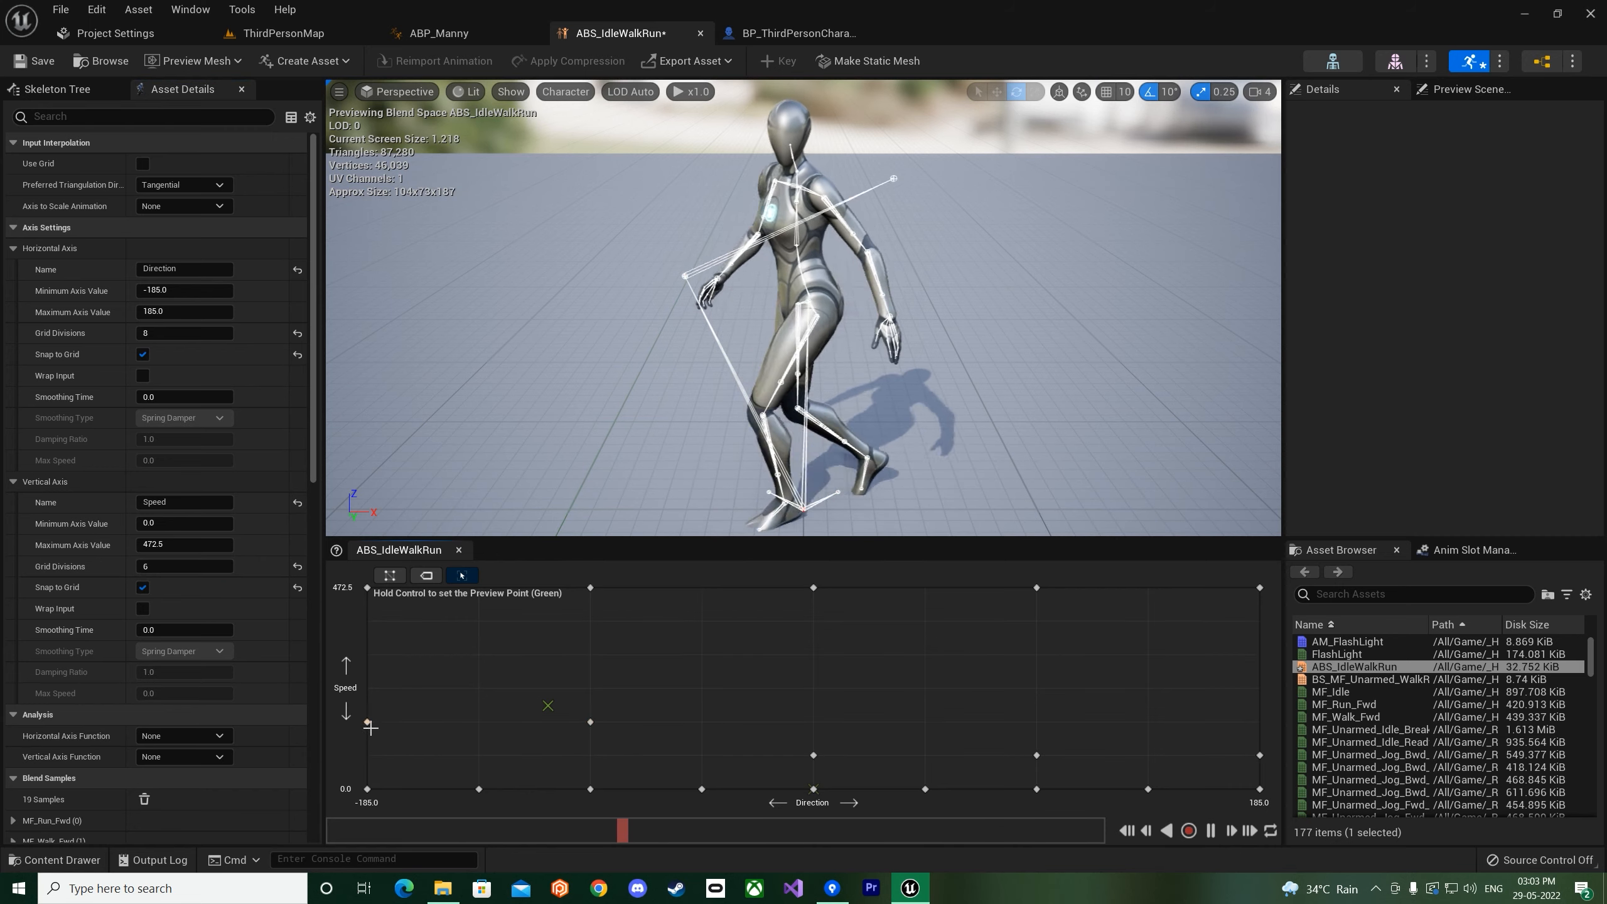
pyautogui.moveTo(813, 755); pyautogui.dragTo(818, 715)
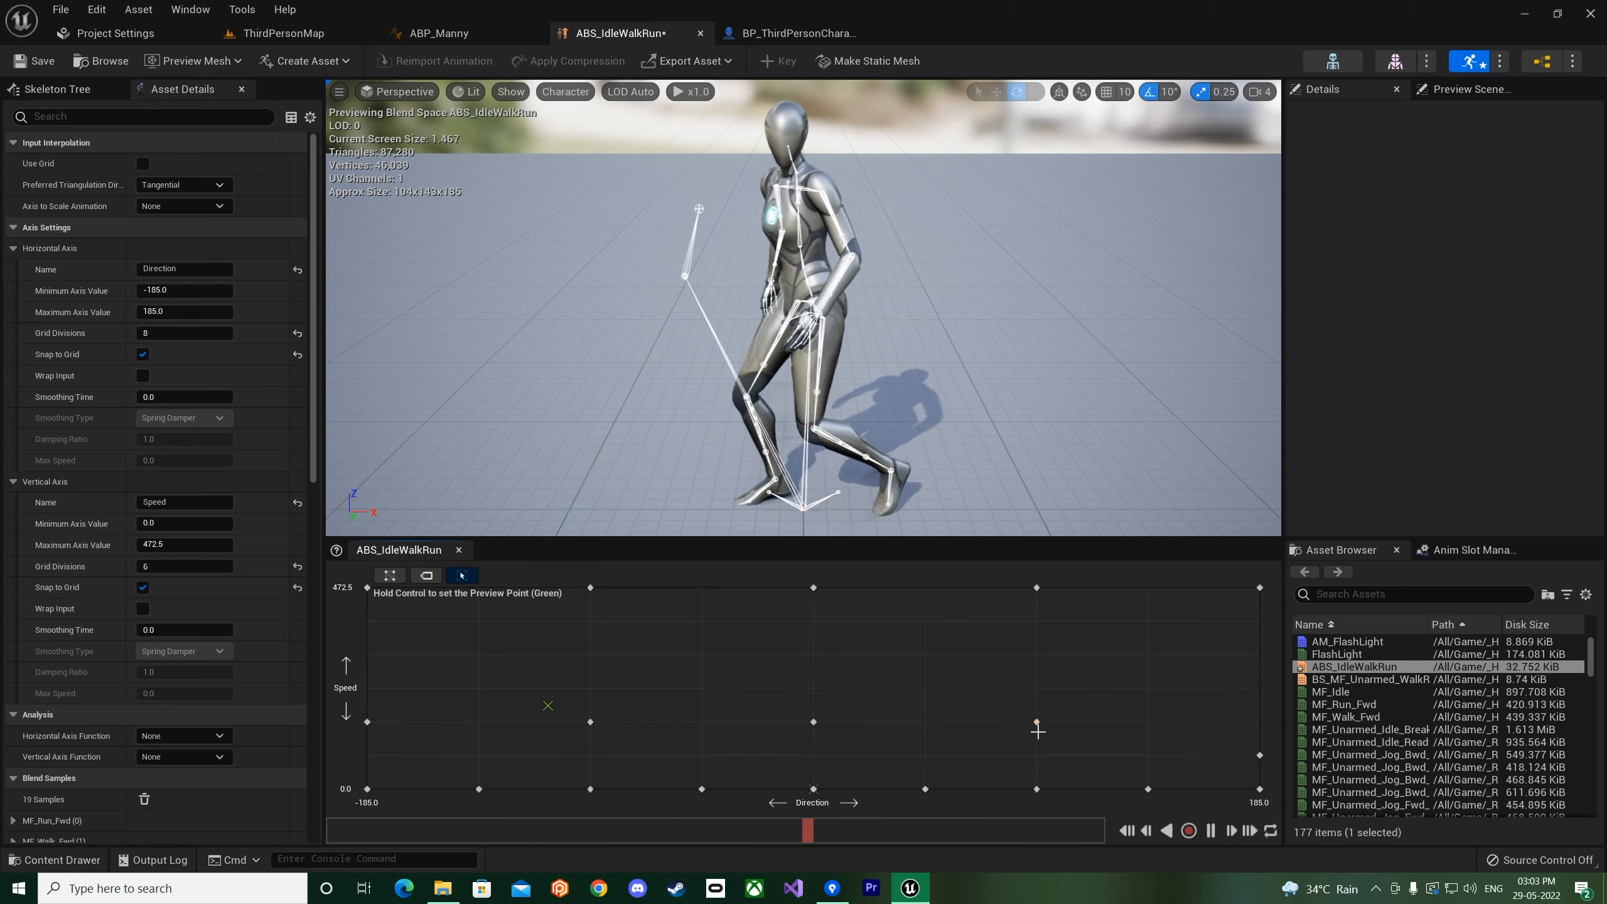
pyautogui.moveTo(1256, 753); pyautogui.dragTo(1259, 722)
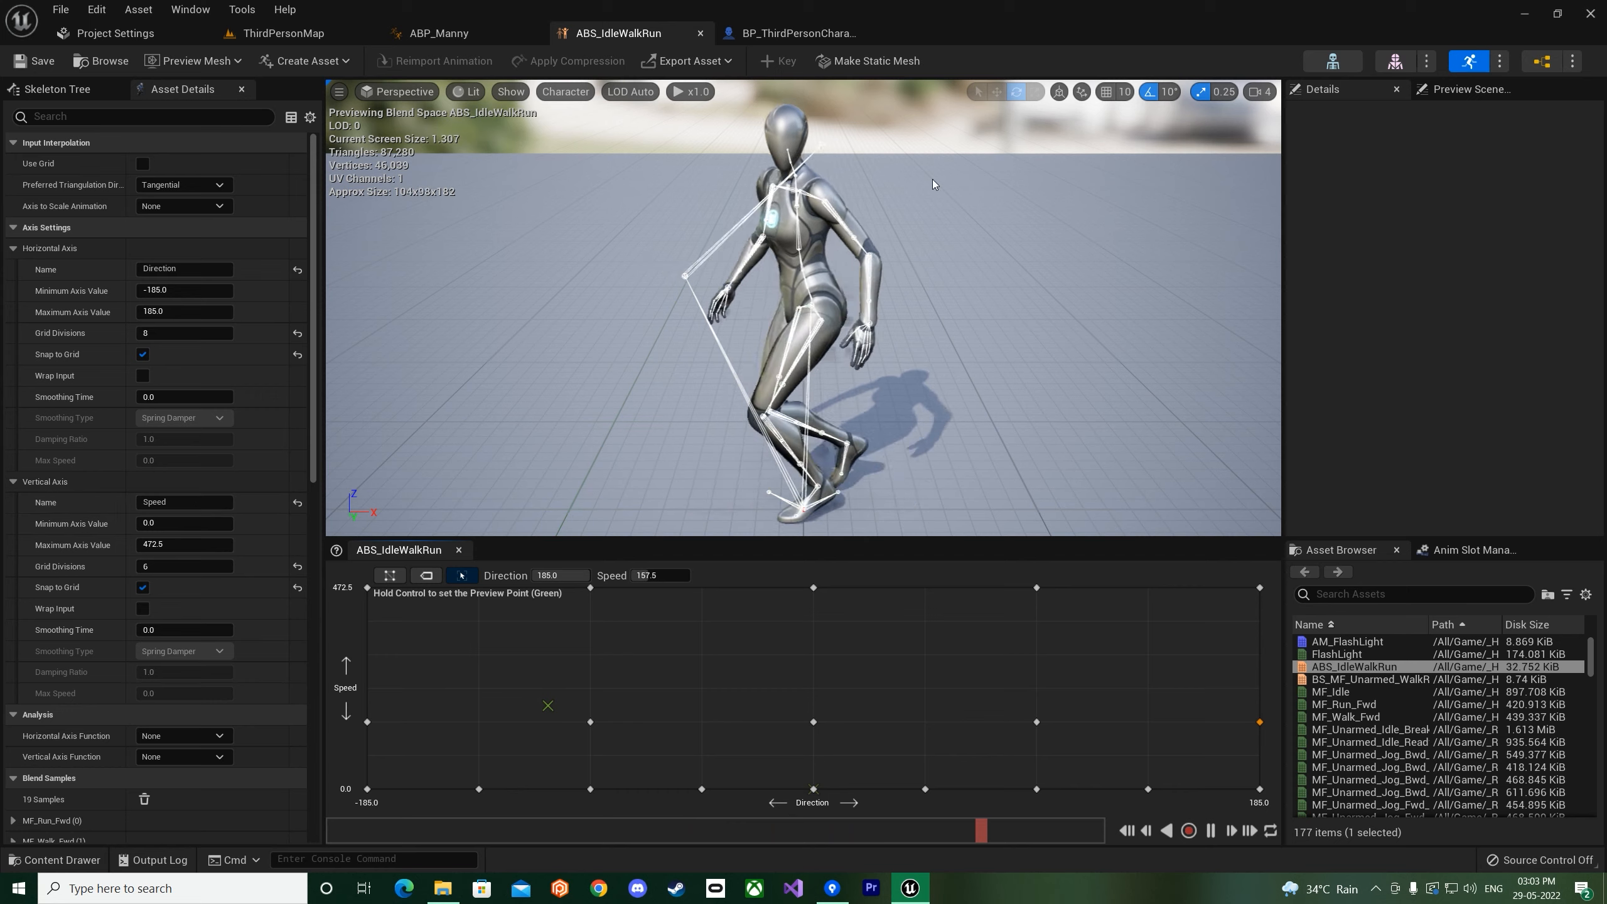
# - Set Character Movement's Max Walk Speed to 157 cm/s in BP_ThirdPersonCharacter
pyautogui.click(798, 33)
pyautogui.click(95, 260)
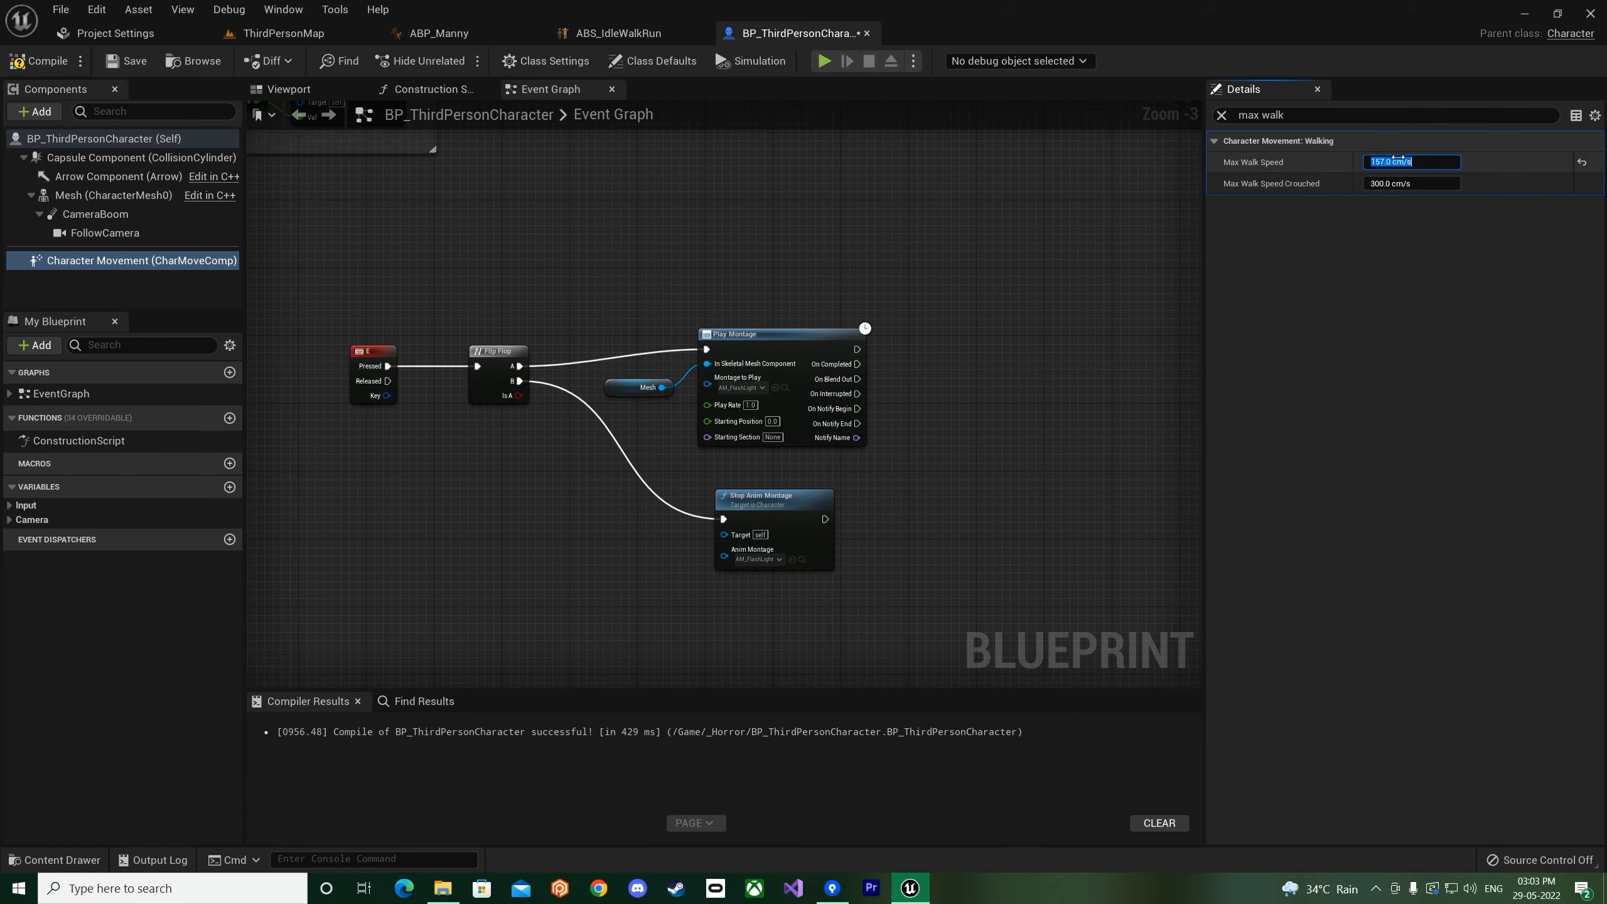
# - Play-test ThirdPersonMap to check walking with the matched walk samples and Max Walk Speed, restarting the session once
pyautogui.click(281, 34)
pyautogui.click(339, 61)
pyautogui.press('w')
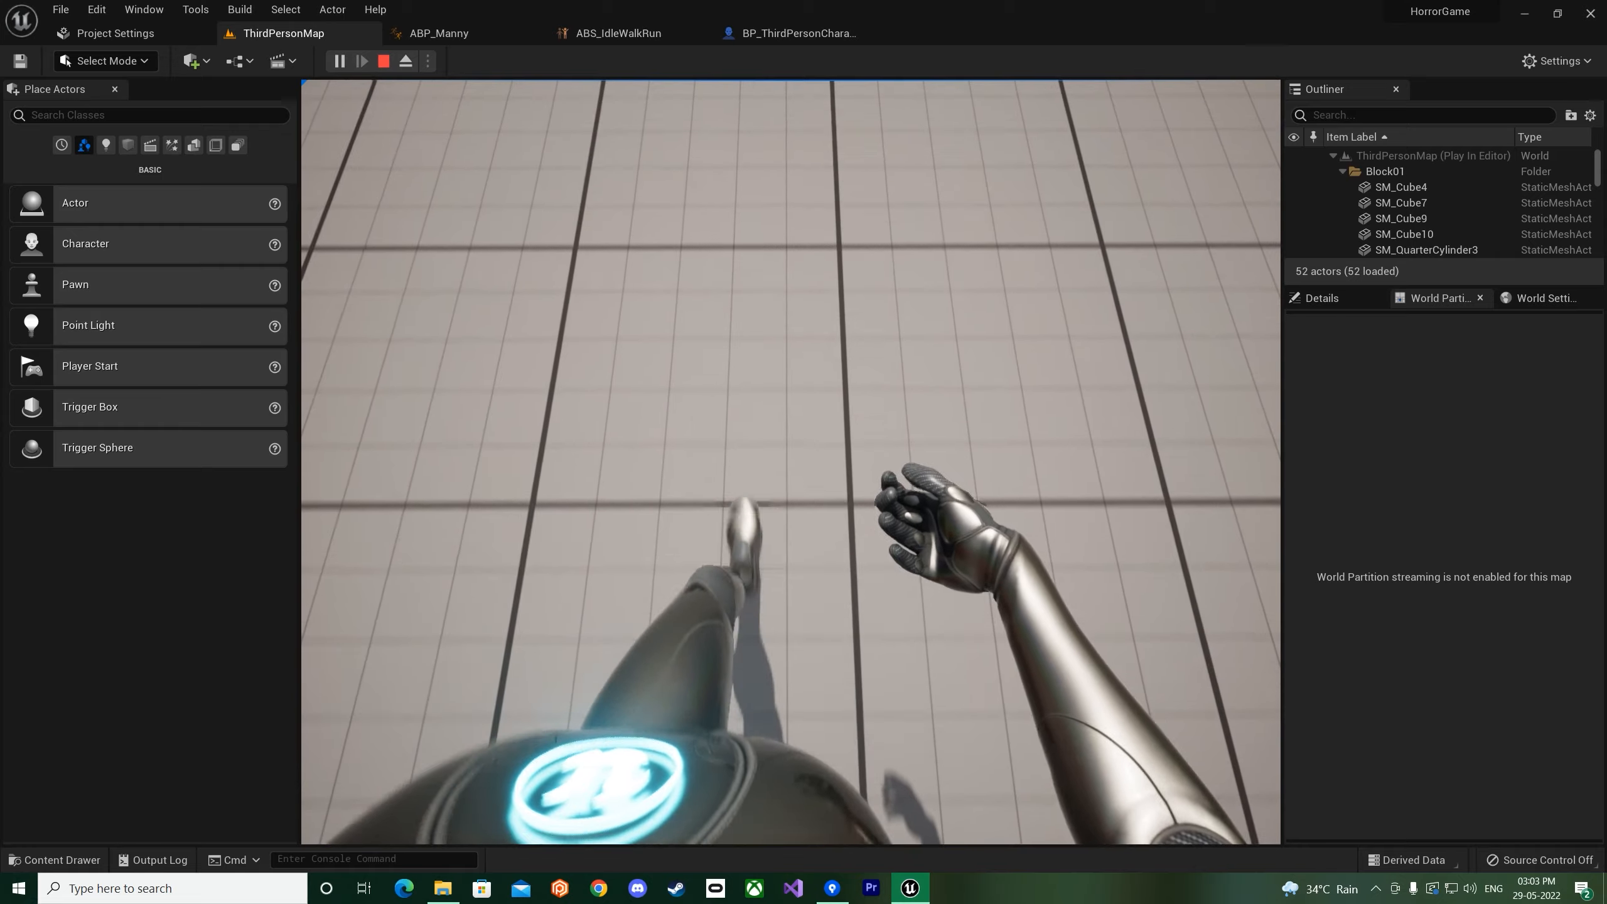
pyautogui.press('Escape')
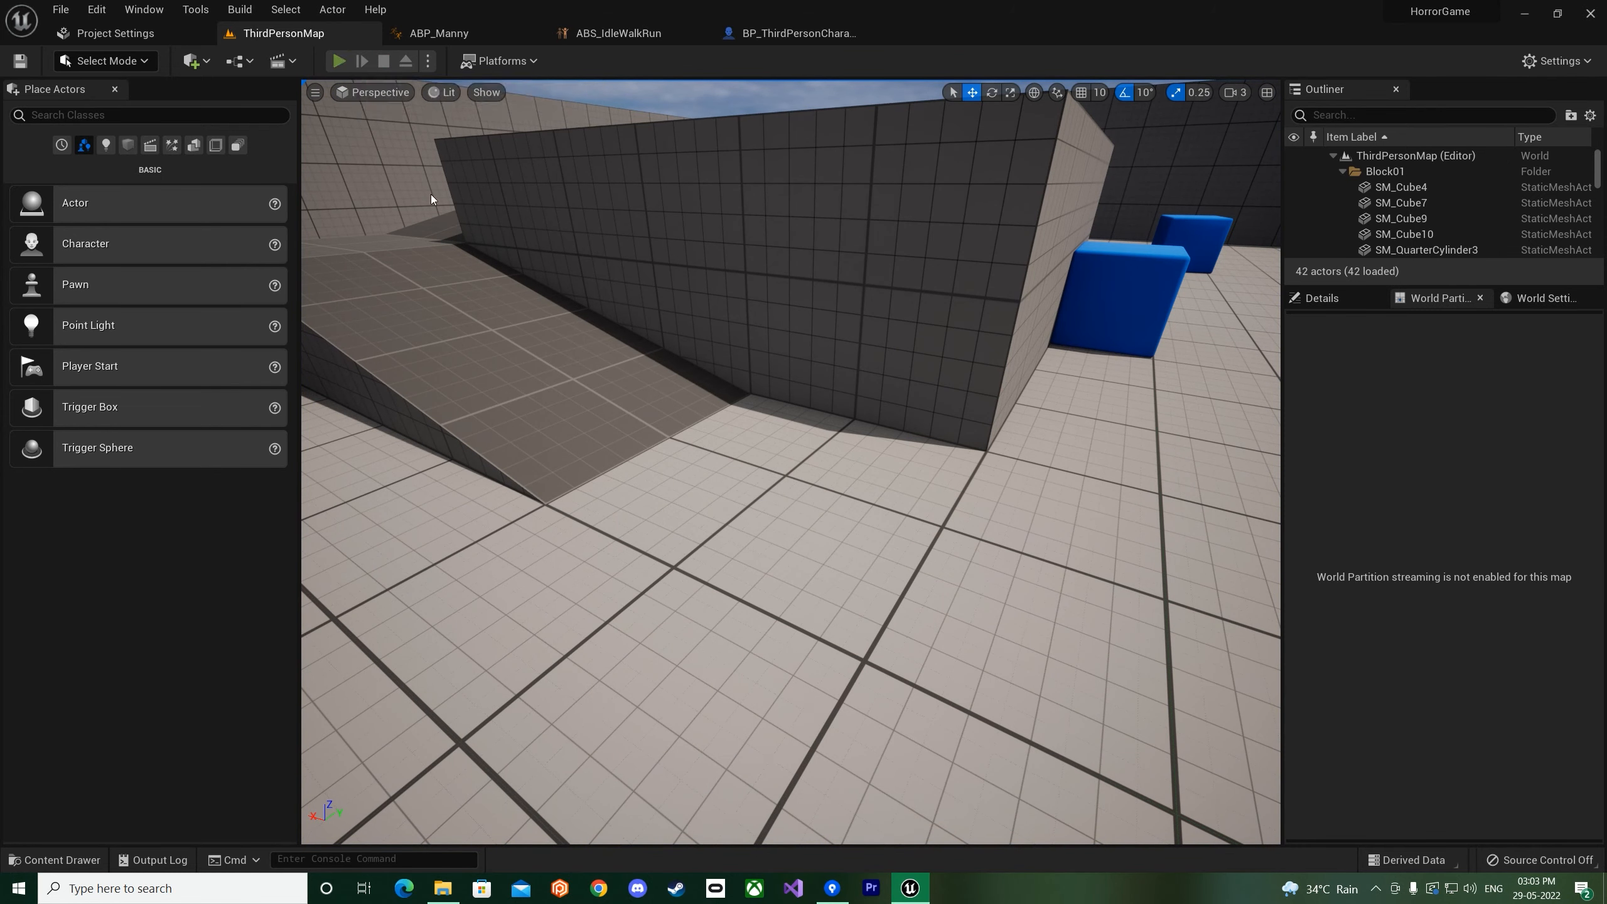
pyautogui.hotkey('alt', 'p')
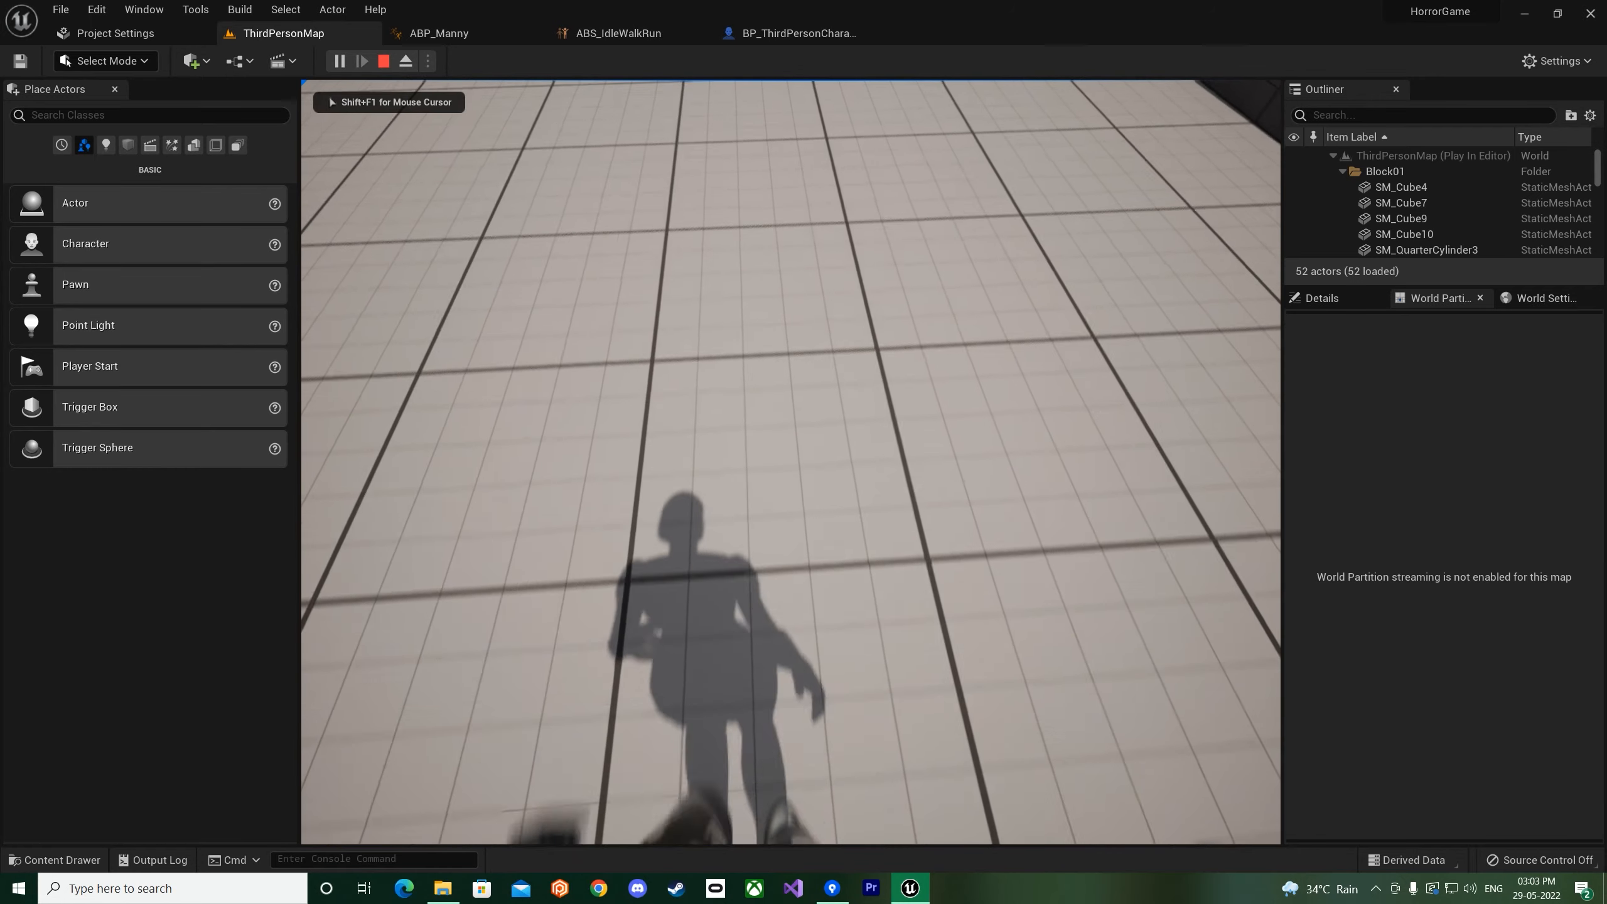